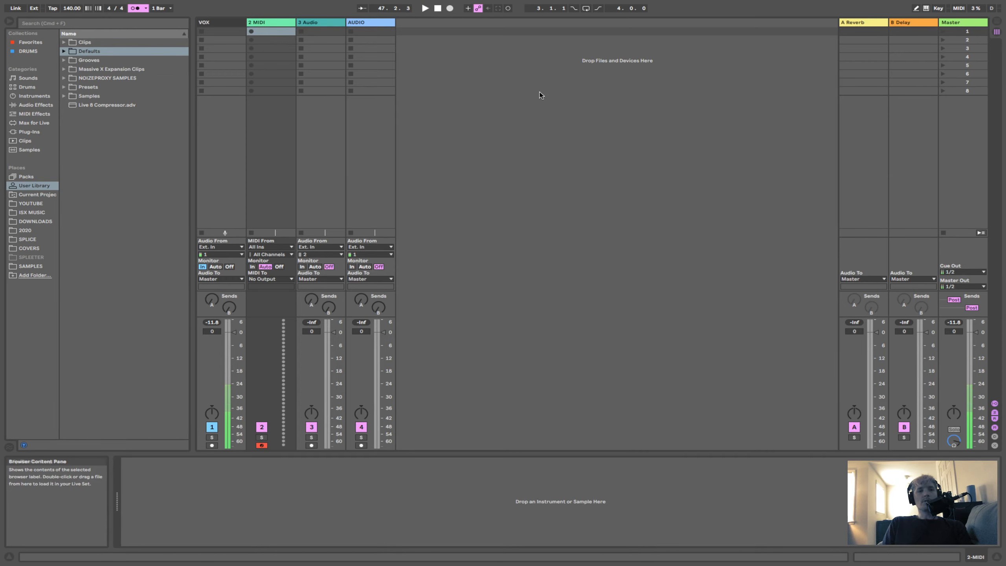
# Switch to Arrangement View and place the insert marker at bar 17 on the 3 Audio track.
pyautogui.press('Tab')
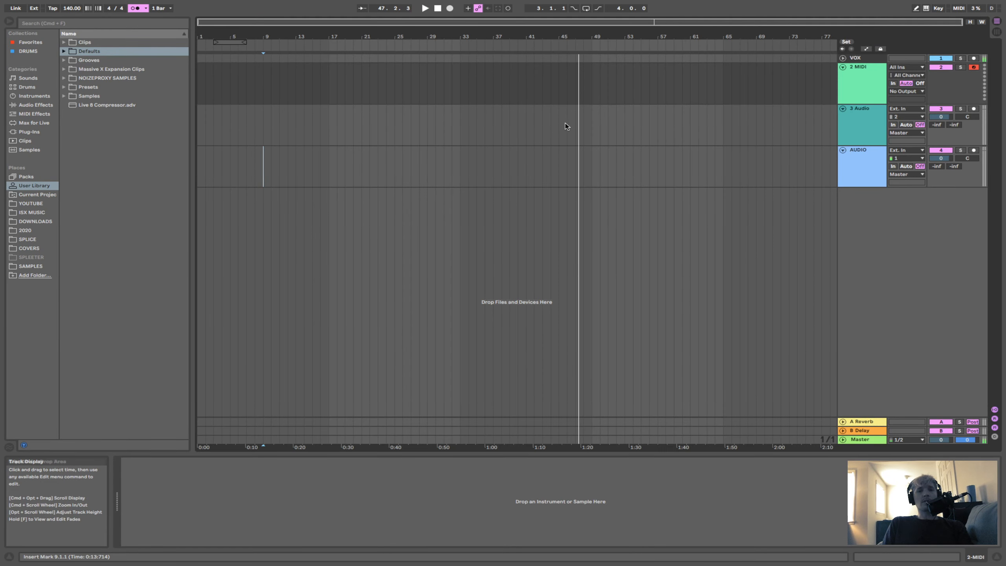
pyautogui.click(329, 130)
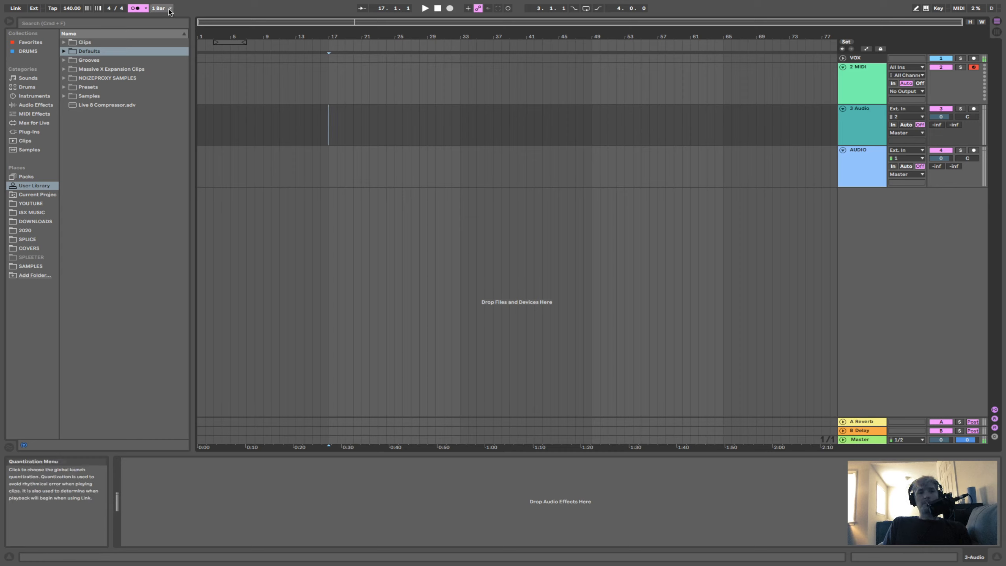
# Try changing the time signature numerator to 19 and undo the change.
pyautogui.moveTo(109, 11); pyautogui.dragTo(109, 1)
pyautogui.click(121, 11)
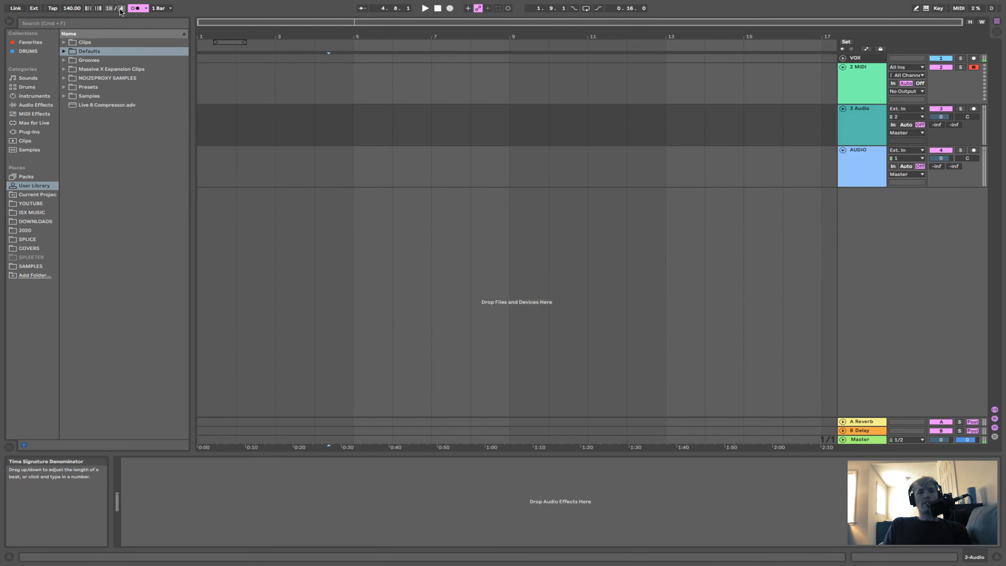
pyautogui.press('super+z')
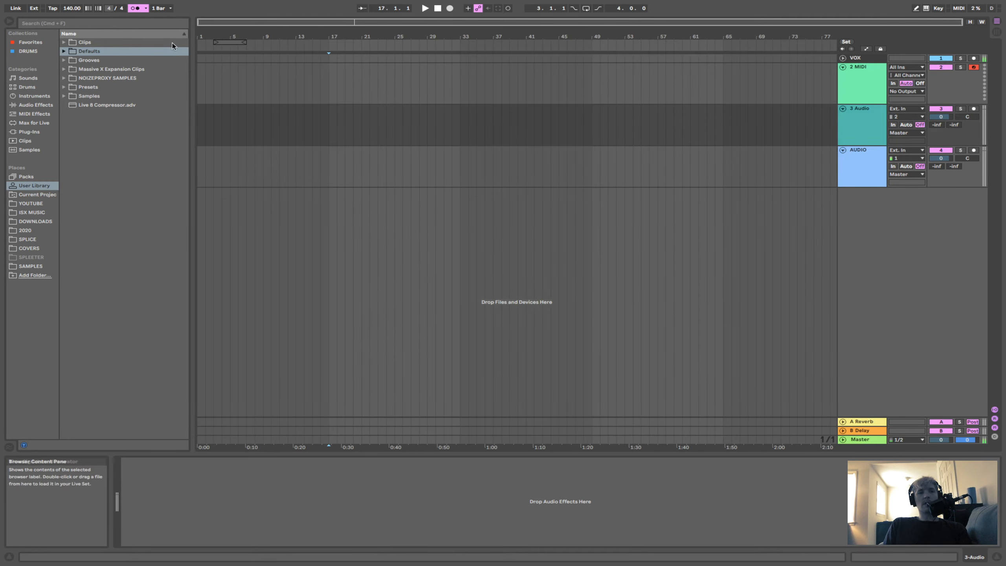
# Toggle the metronome on and off, leaving it off, and examine its count-in, sound and rhythm options.
pyautogui.click(136, 9)
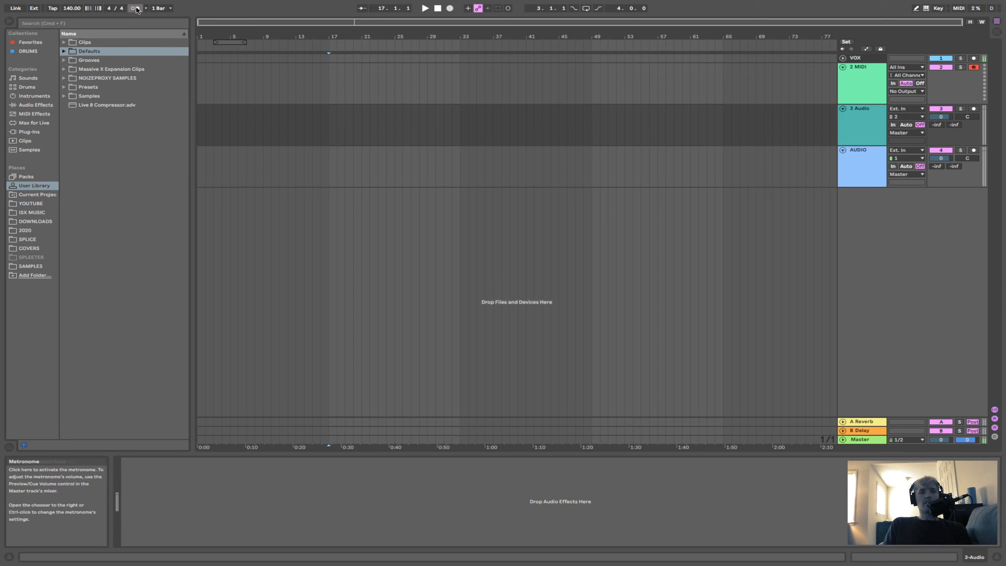
pyautogui.click(136, 8)
pyautogui.click(137, 9)
pyautogui.click(137, 9)
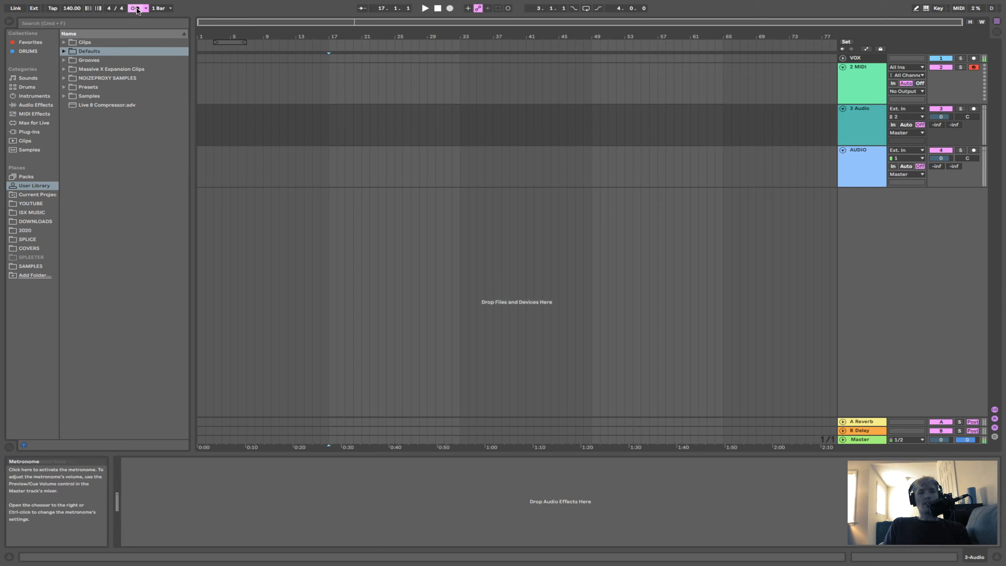
pyautogui.click(136, 8)
pyautogui.click(145, 8)
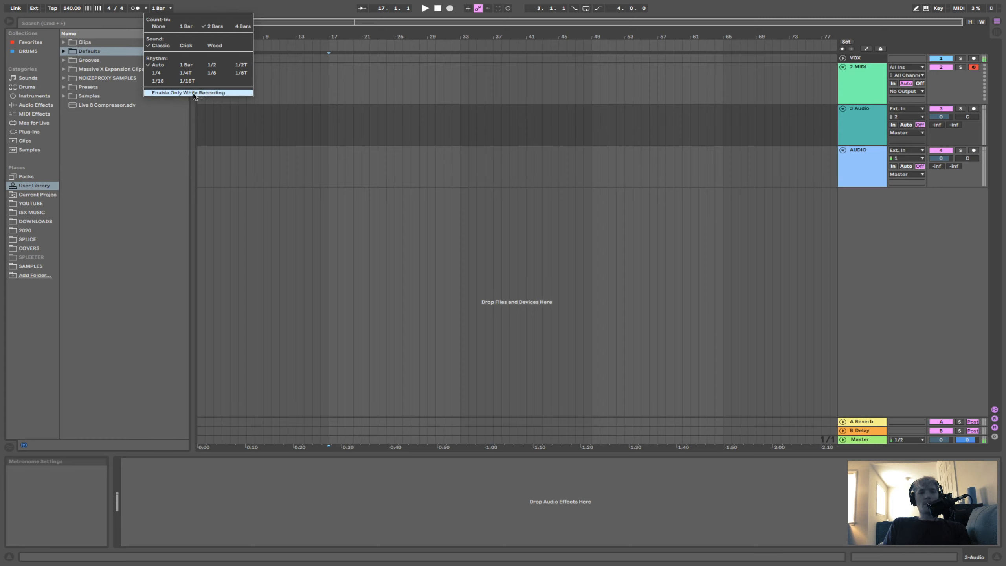
pyautogui.click(282, 14)
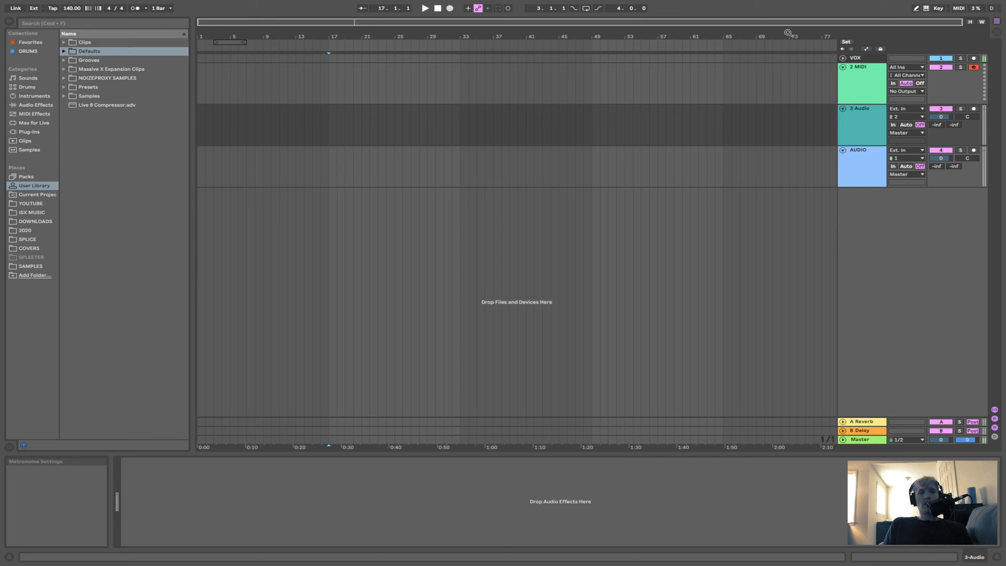
# Map the metronome on/off switch to the computer key C and test the new mapping.
pyautogui.click(943, 11)
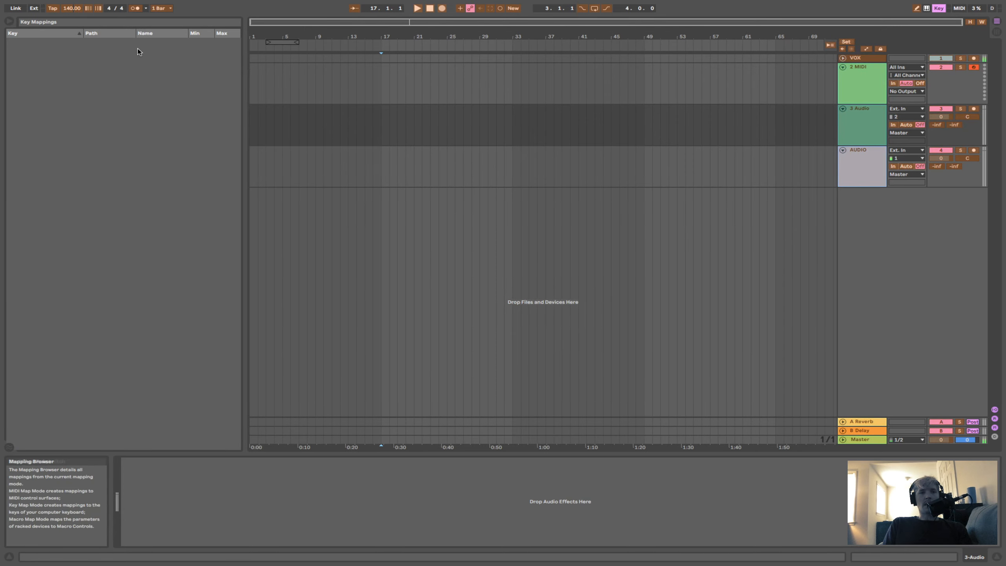
pyautogui.click(133, 10)
pyautogui.press('c')
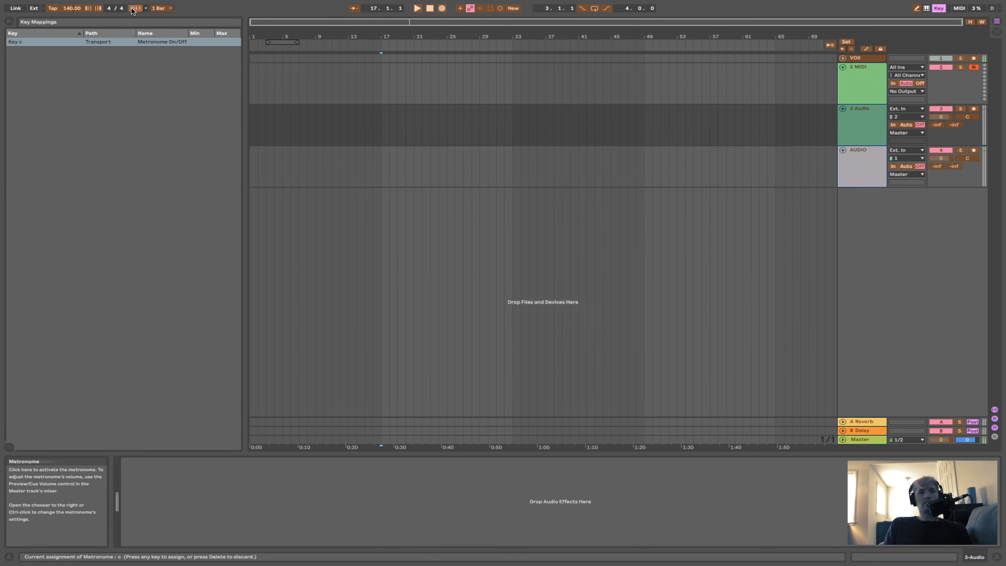
pyautogui.press('super+k')
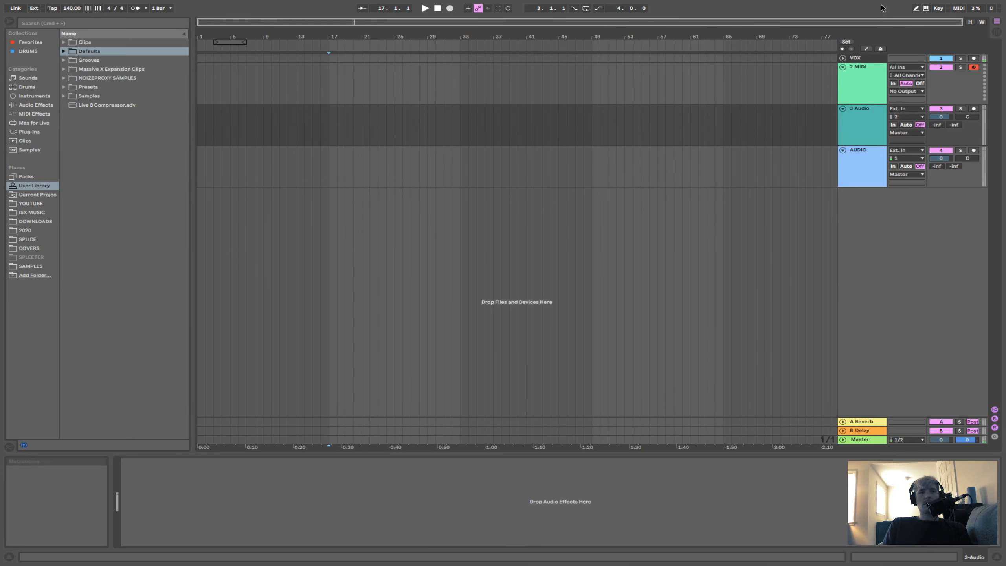
pyautogui.press('c')
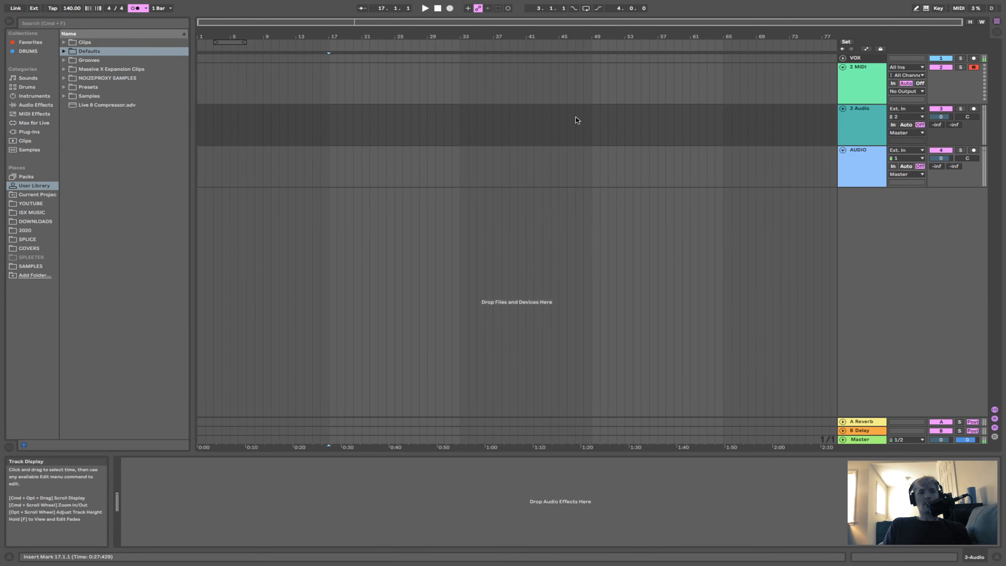
pyautogui.press('c')
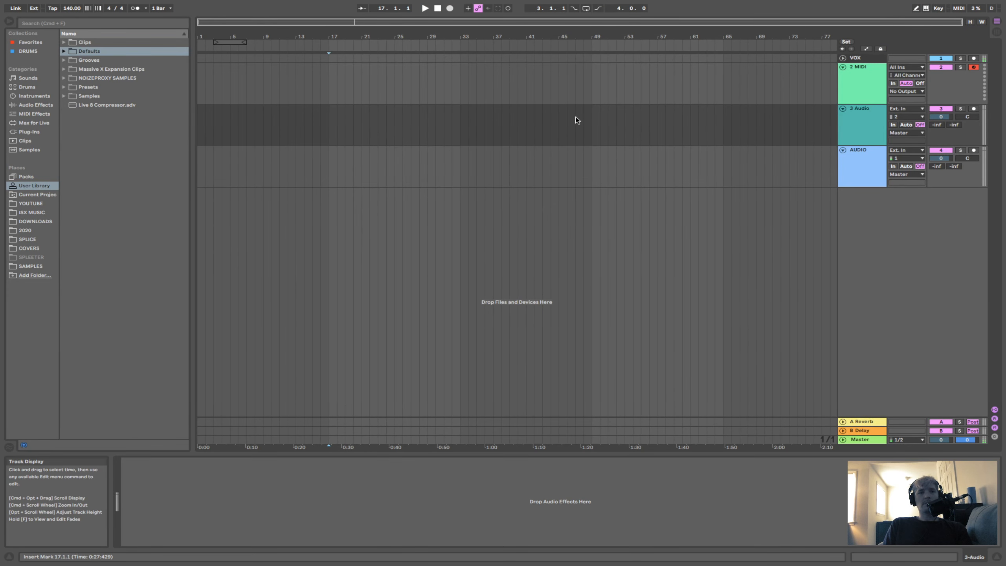
# Set the global quantization to 1 Bar and, with the metronome on, play from bar 17 and jump playback to bar 33.
pyautogui.click(170, 8)
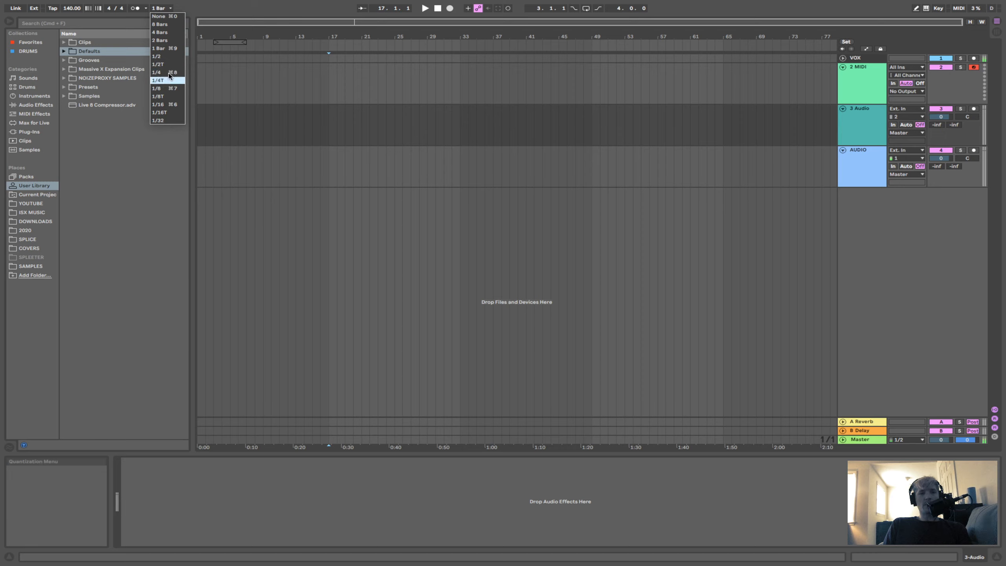
pyautogui.click(176, 48)
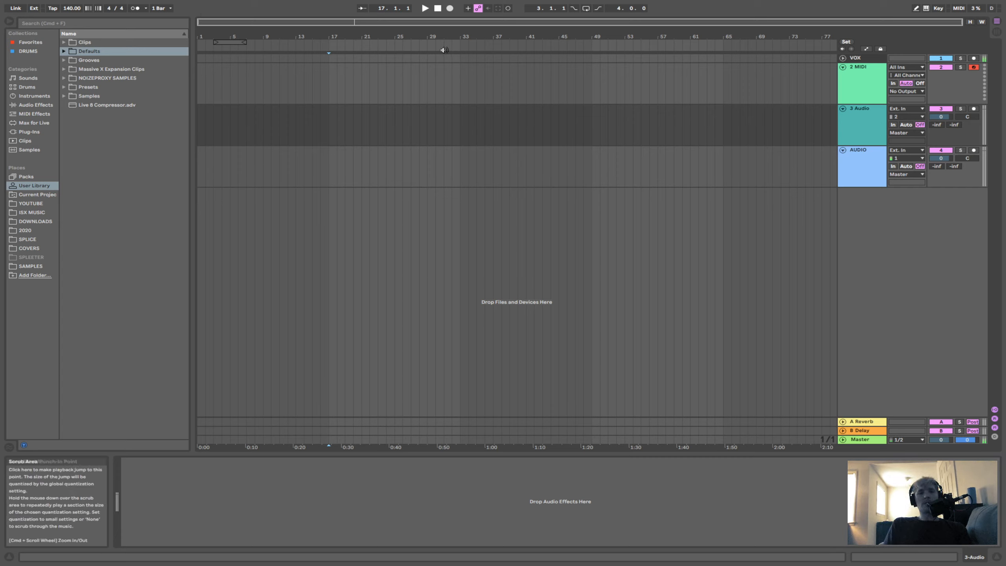
pyautogui.click(328, 45)
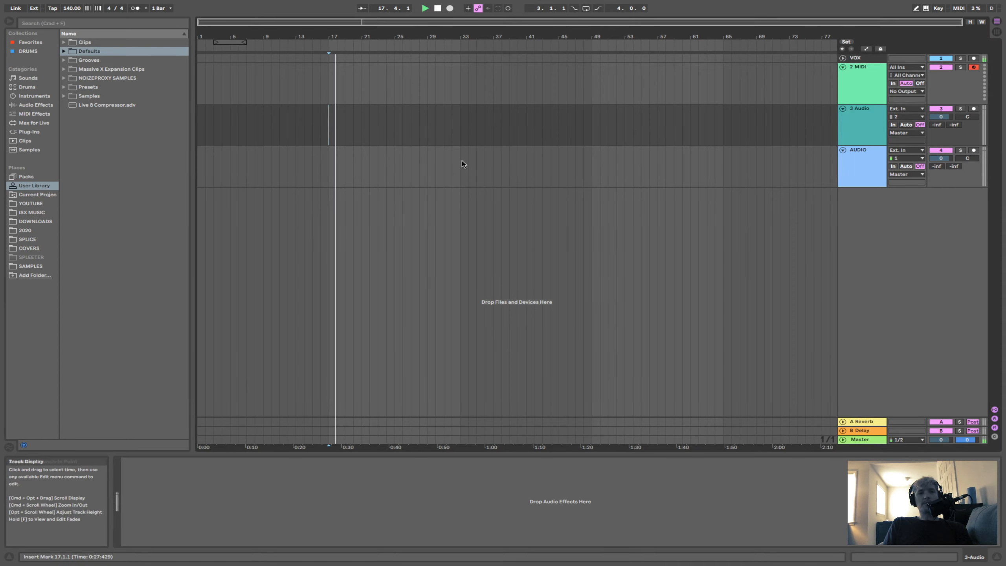
pyautogui.click(134, 8)
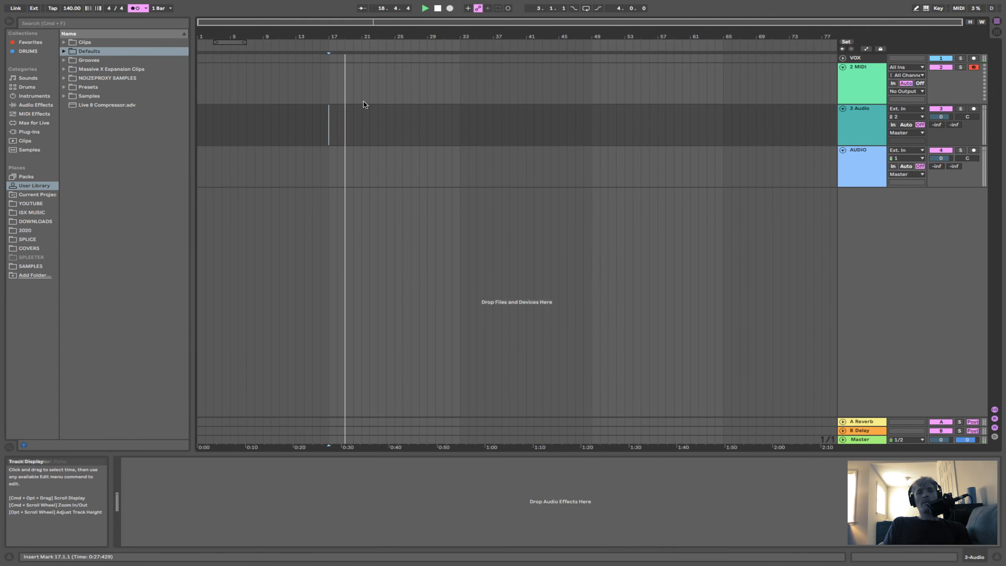
pyautogui.click(459, 45)
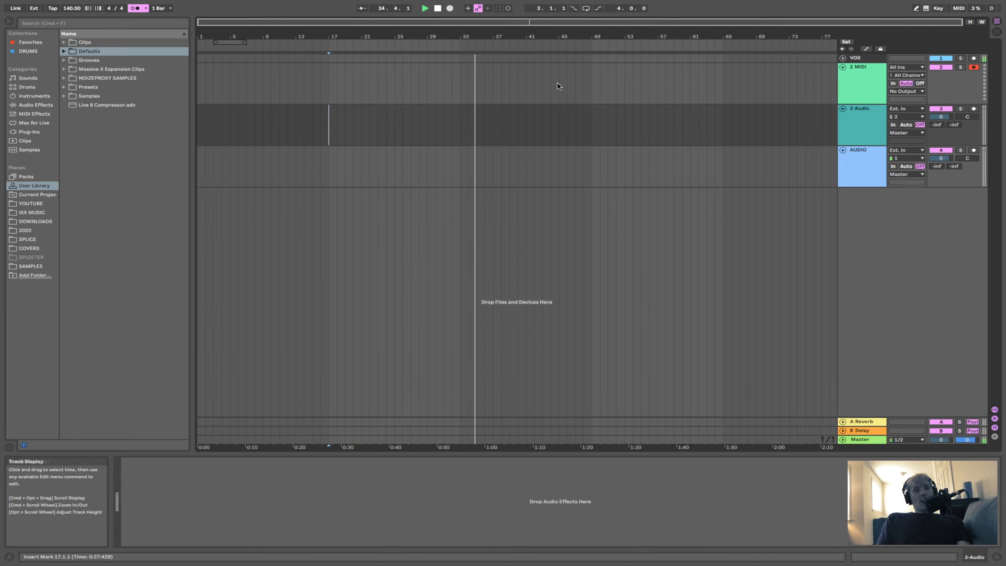
pyautogui.press('space')
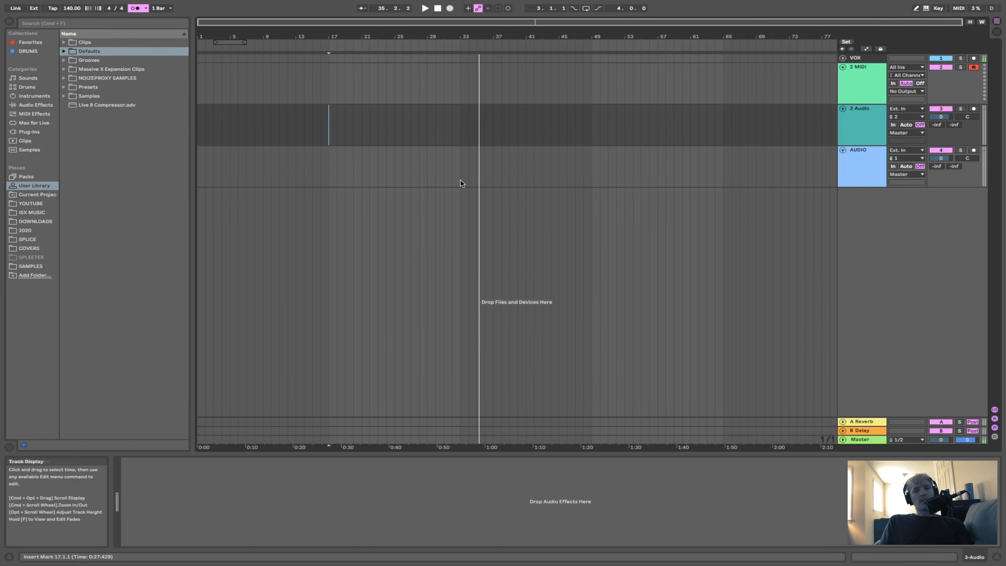
# View the Session View mixer and return to Arrangement View.
pyautogui.press('Tab')
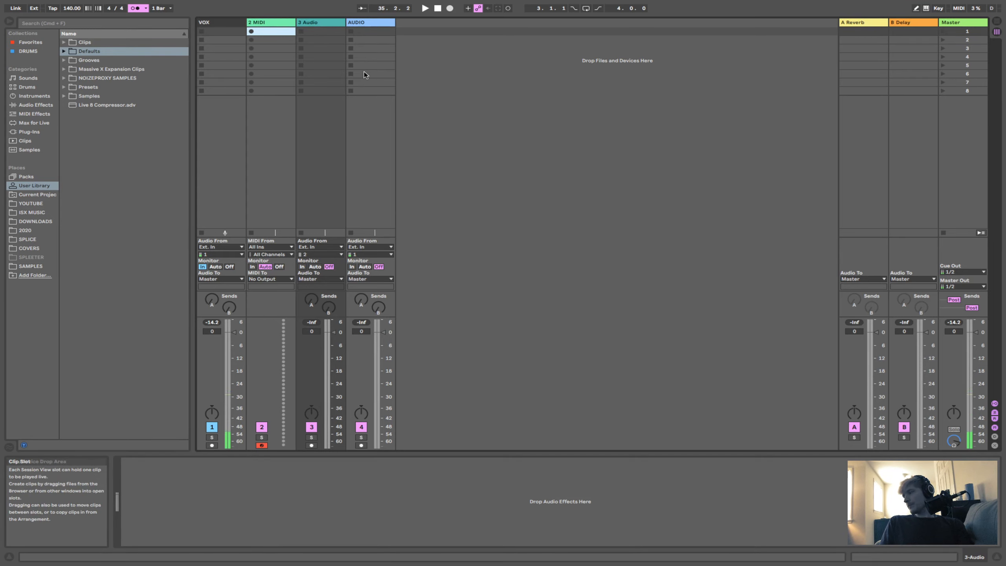
pyautogui.press('Tab')
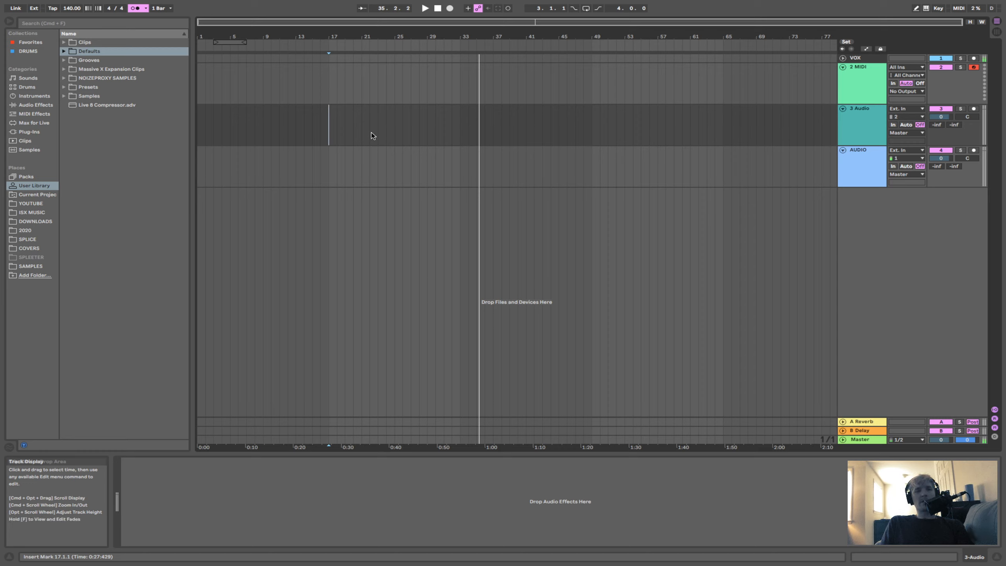
# Try playing the arrangement from bar 17 with Follow enabled, and switch Follow off again.
pyautogui.click(362, 8)
pyautogui.scroll(10, 474, 134)
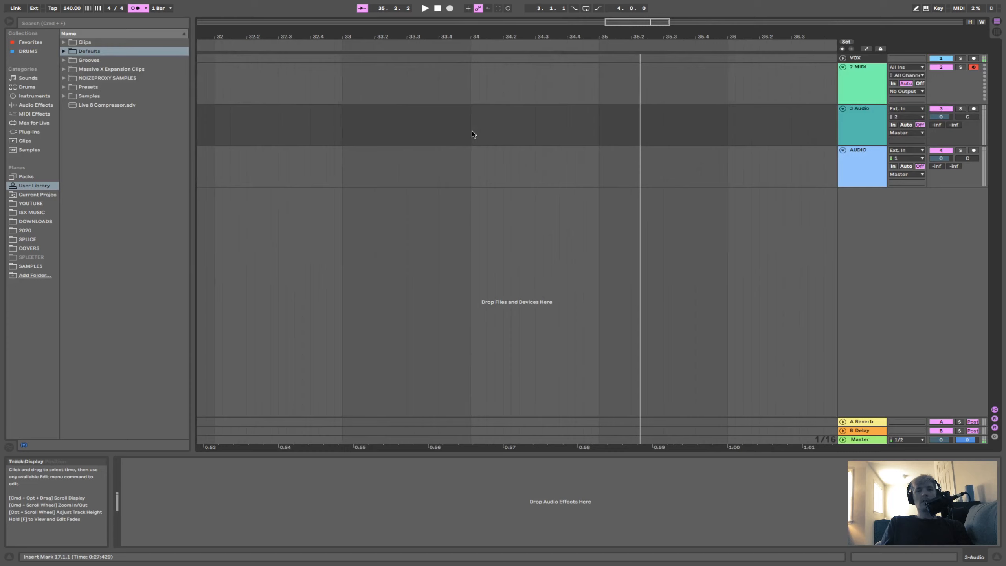
pyautogui.press('space')
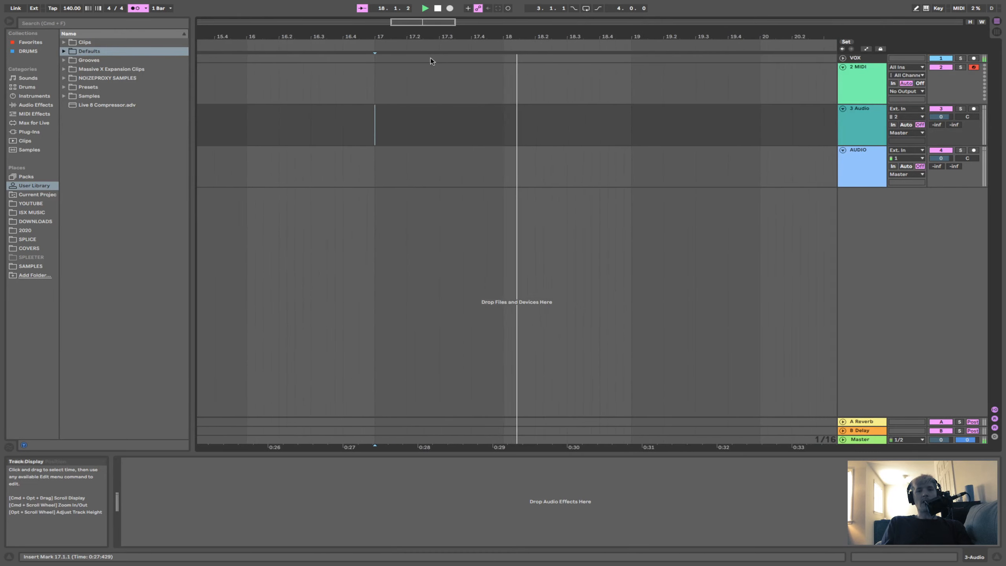
pyautogui.click(362, 8)
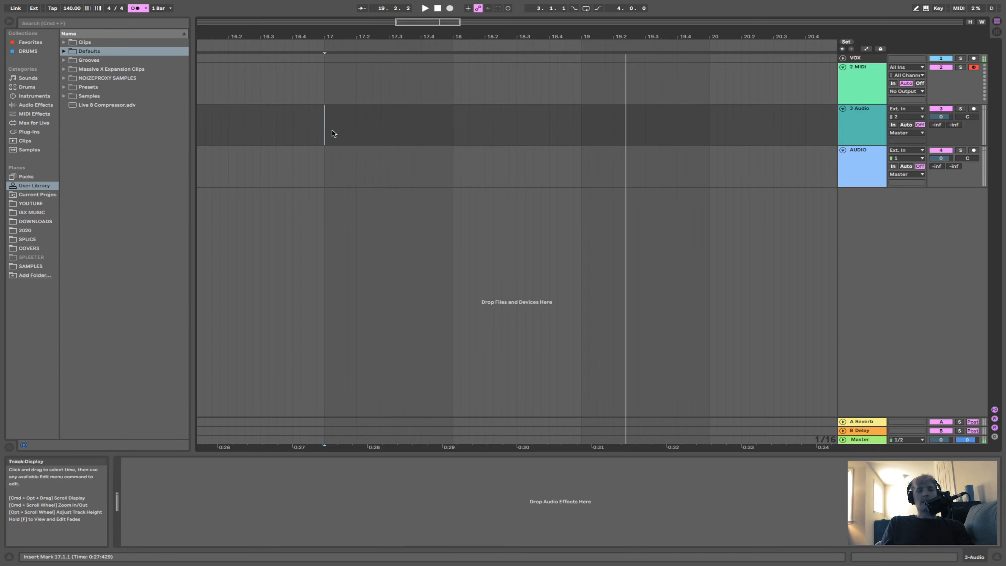
# Play the arrangement from bar 17 at close zoom with Follow off to watch how the playhead moves.
pyautogui.scroll(10, 335, 129)
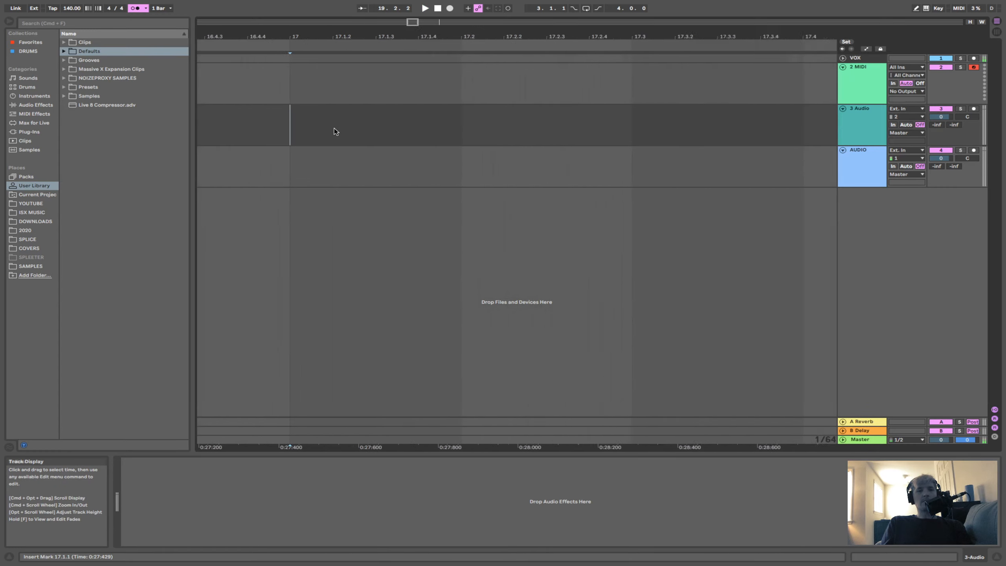
pyautogui.press('space')
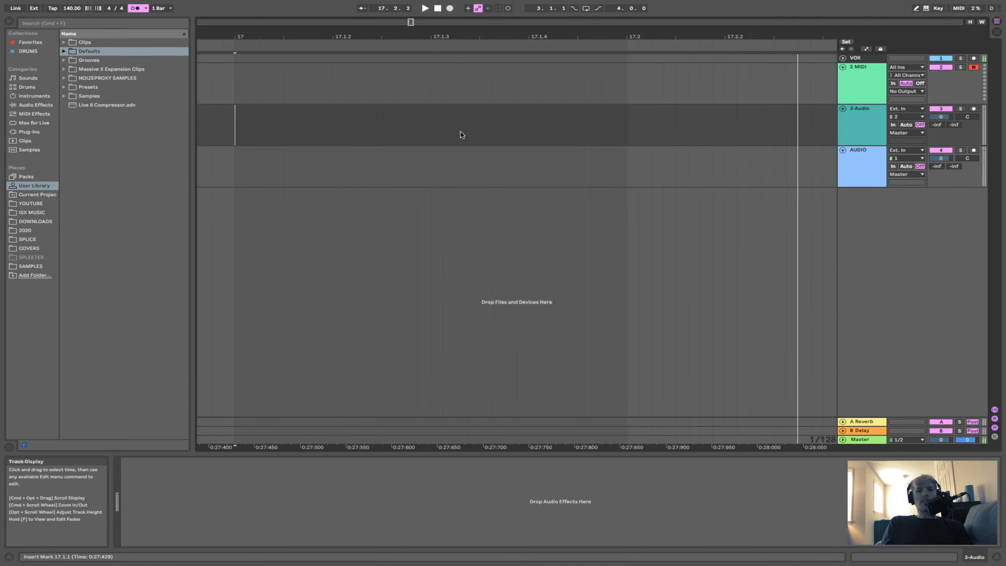
pyautogui.scroll(5, 460, 132)
pyautogui.hscroll(-5, 461, 134)
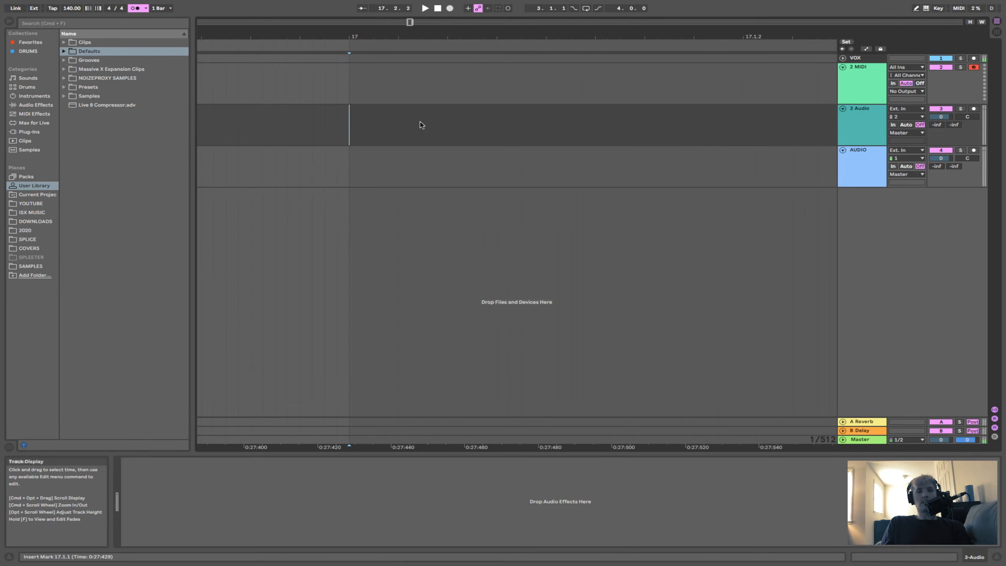
pyautogui.press('space')
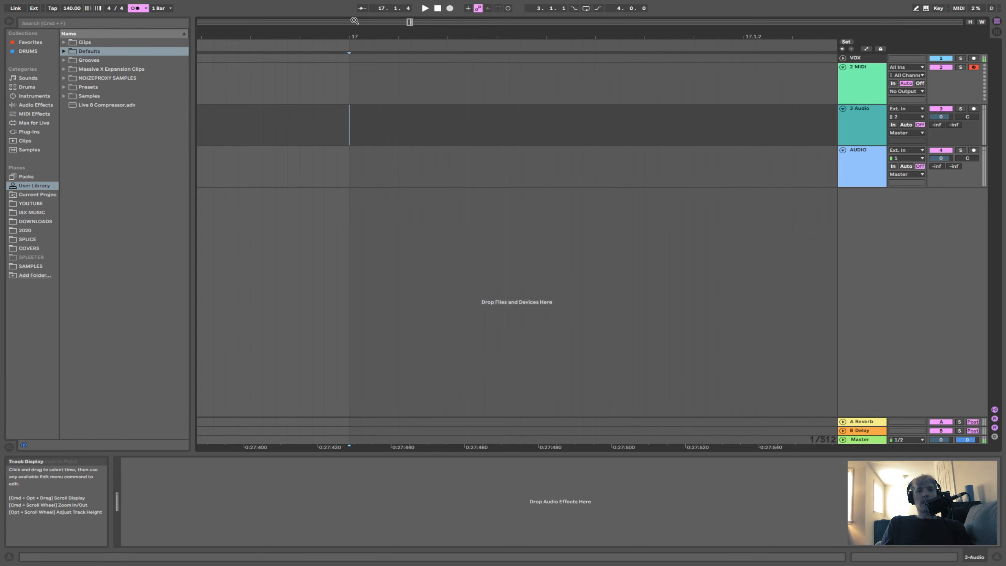
# Enable Follow during close-up playback from bar 17 to compare the scrolling, and switch it off and stop.
pyautogui.click(362, 8)
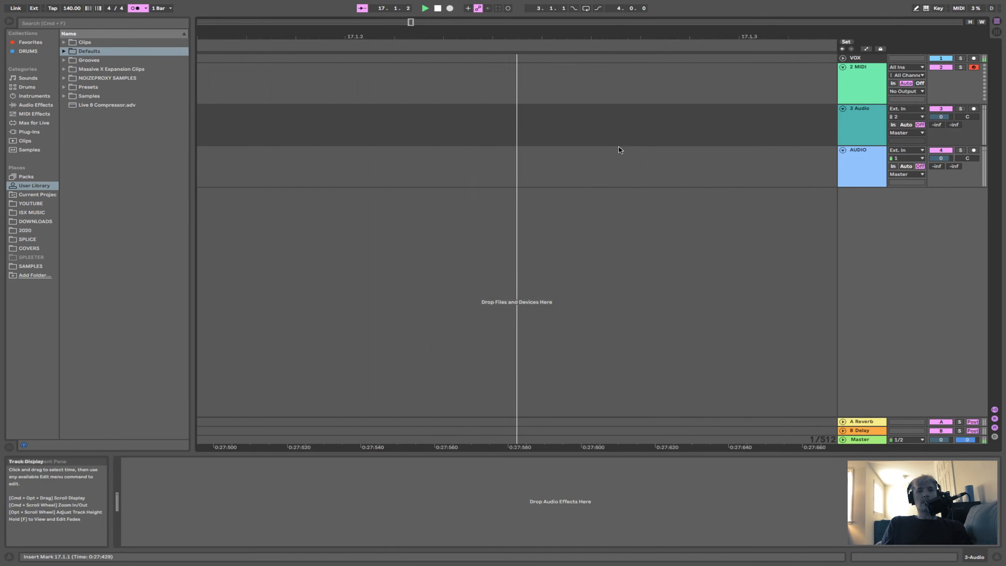
pyautogui.press('space')
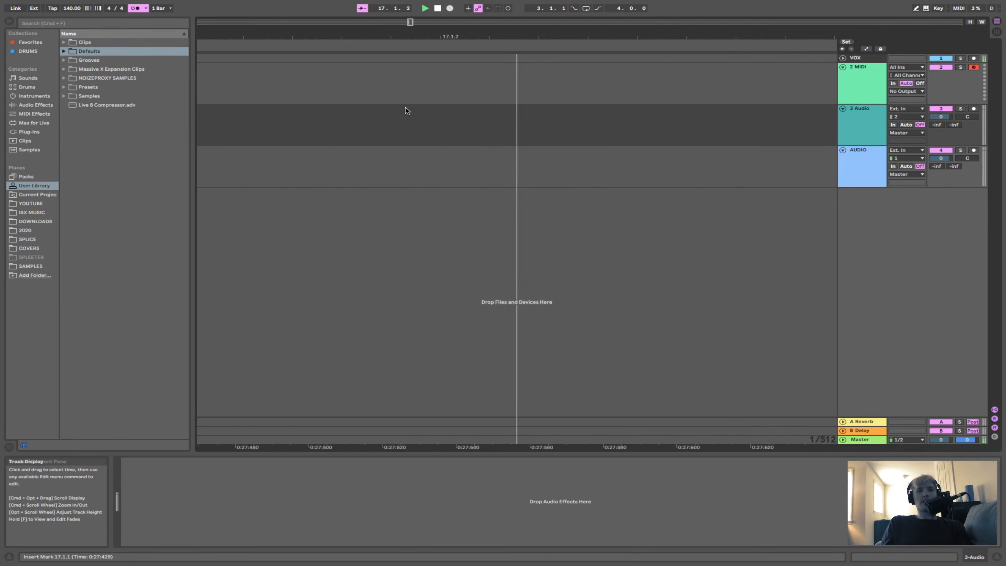
pyautogui.click(363, 9)
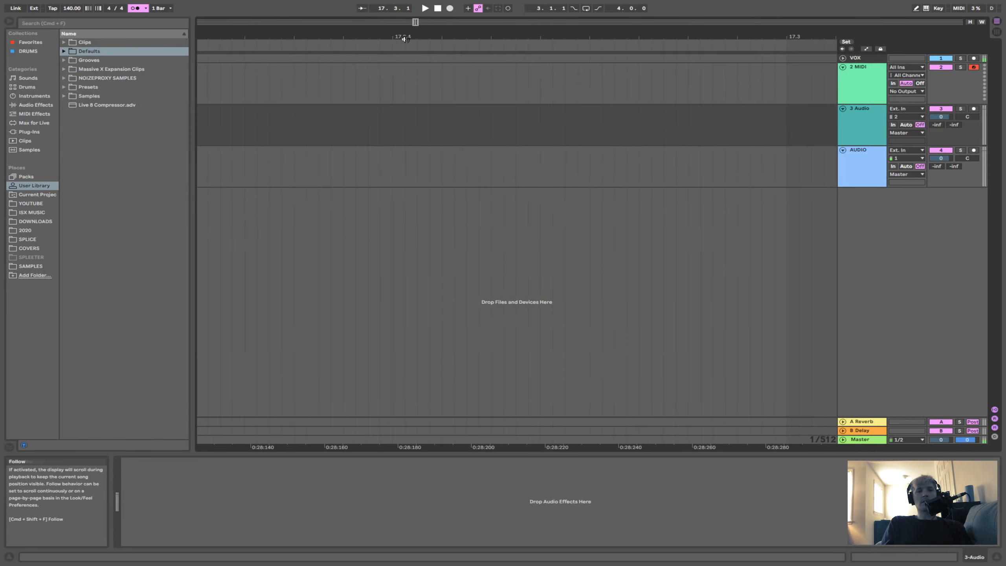
pyautogui.press('space')
# Increase the height of the arrangement overview.
pyautogui.scroll(-6, 546, 158)
pyautogui.scroll(-5, 546, 158)
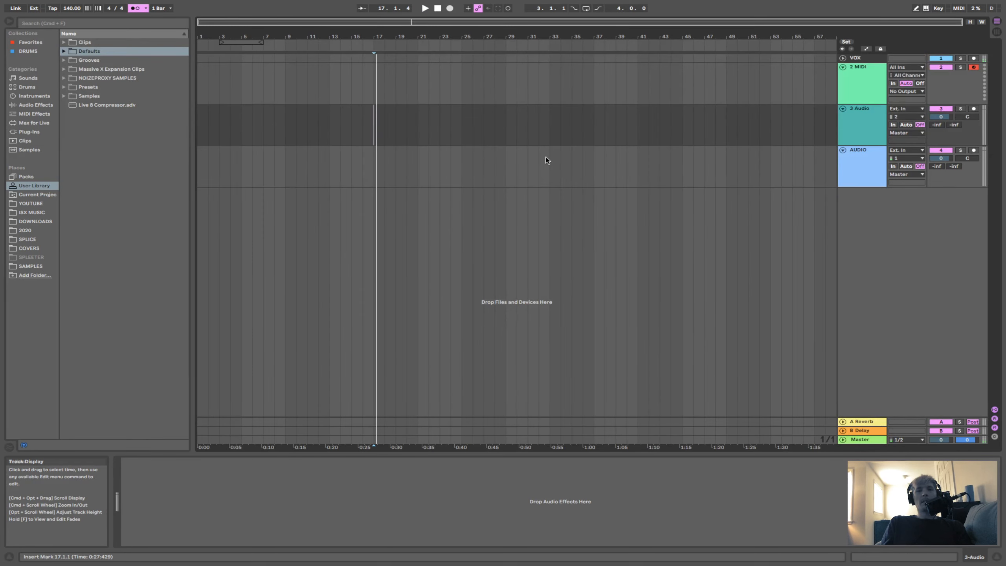
pyautogui.scroll(3, 394, 216)
pyautogui.scroll(-3, 394, 216)
pyautogui.scroll(3, 394, 217)
pyautogui.scroll(-3, 395, 199)
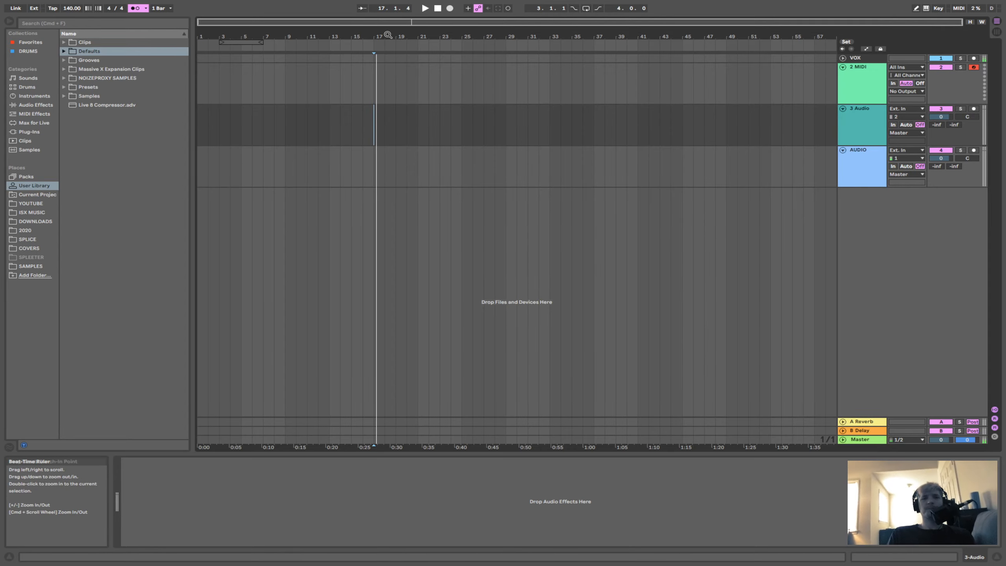
pyautogui.moveTo(389, 35)
pyautogui.mouseDown()
pyautogui.moveTo(389, 67)
pyautogui.moveTo(389, 36)
pyautogui.mouseUp()
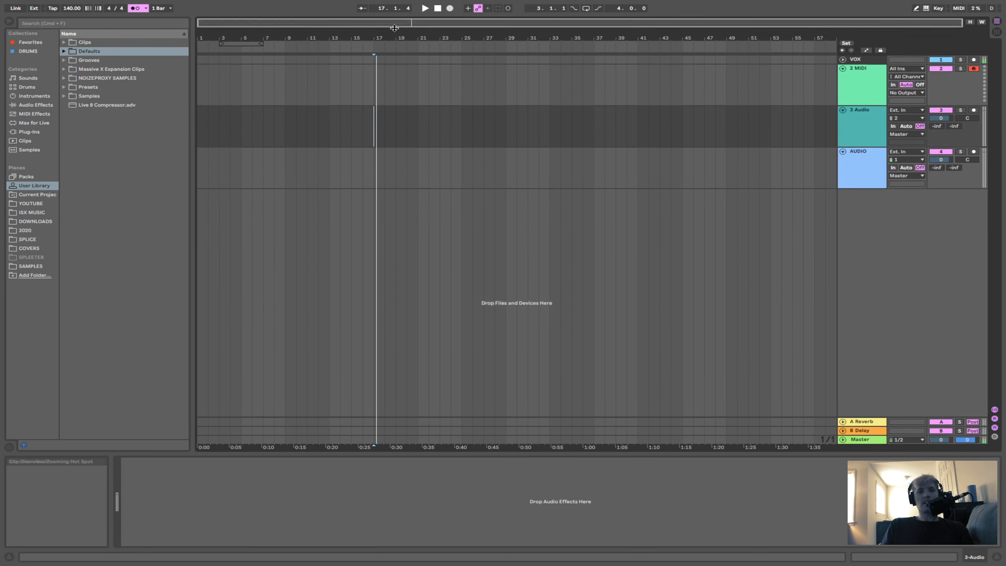
pyautogui.moveTo(394, 26); pyautogui.dragTo(398, 65)
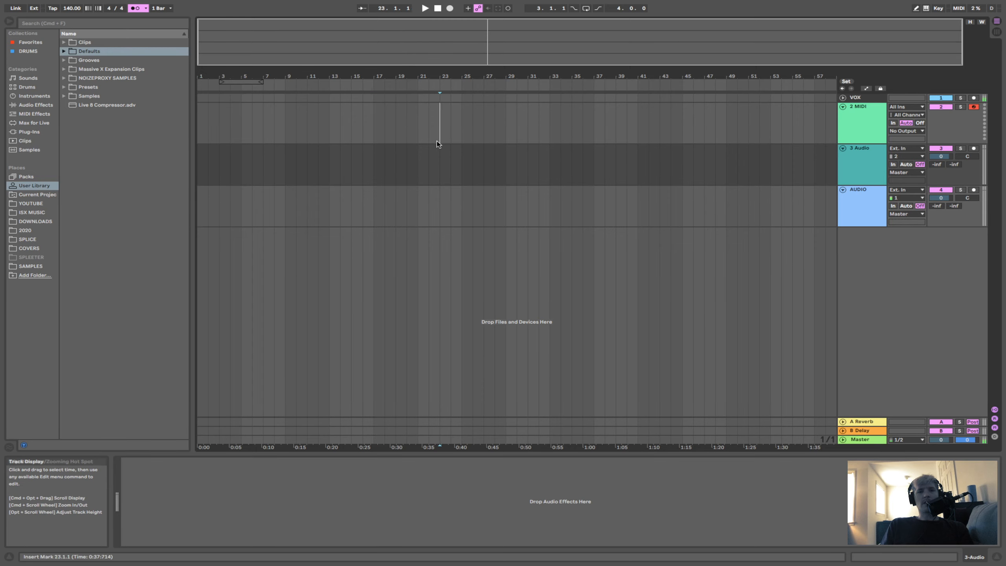
# Insert two empty MIDI clips on the 2 MIDI track, one from bar 23 to 39 and one from bar 4 to 9.
pyautogui.moveTo(438, 135); pyautogui.dragTo(616, 127)
pyautogui.press('super+shift+m')
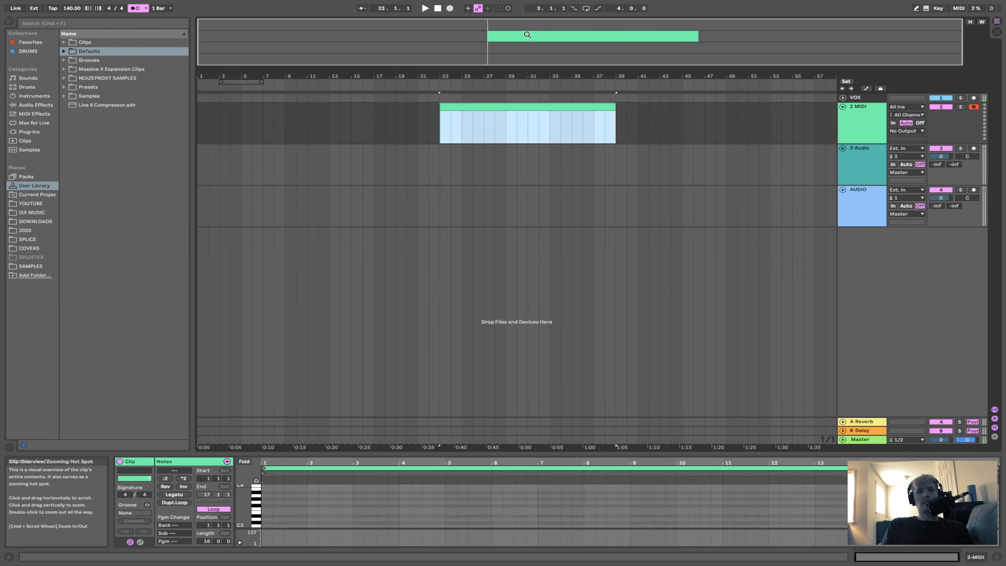
pyautogui.keyDown('shift'); pyautogui.click(704, 137); pyautogui.keyUp('shift')
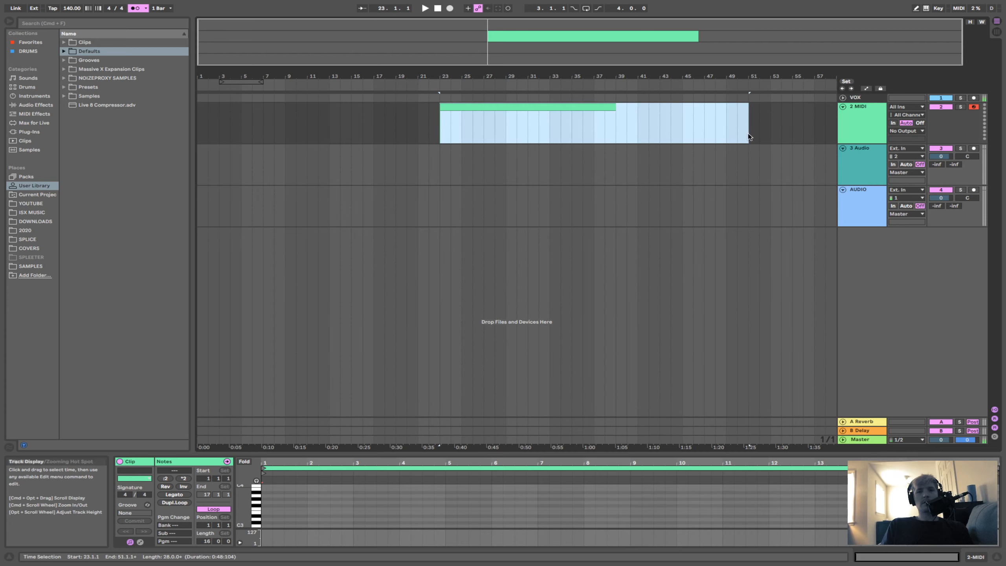
pyautogui.click(736, 131)
pyautogui.moveTo(285, 131); pyautogui.dragTo(233, 138)
pyautogui.press('super+shift+m')
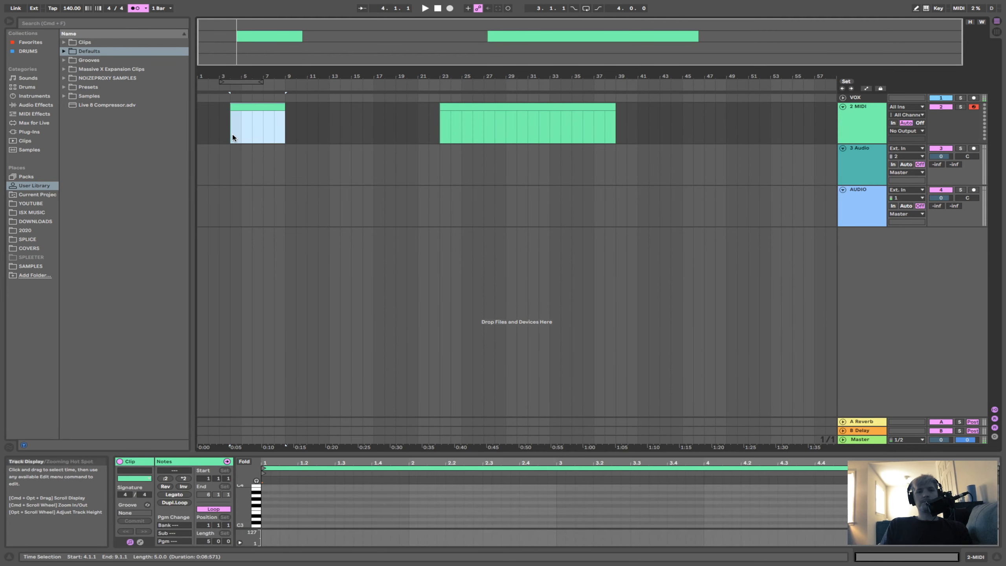
pyautogui.moveTo(380, 76); pyautogui.dragTo(590, 77)
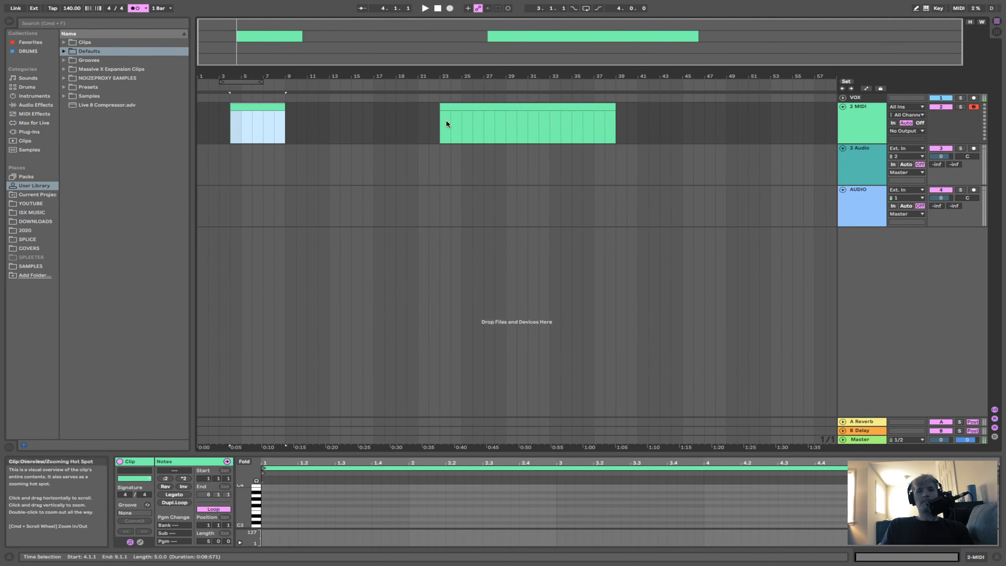
# Delete both empty MIDI clips from the 2 MIDI track.
pyautogui.click(464, 104)
pyautogui.press('Delete')
pyautogui.click(265, 105)
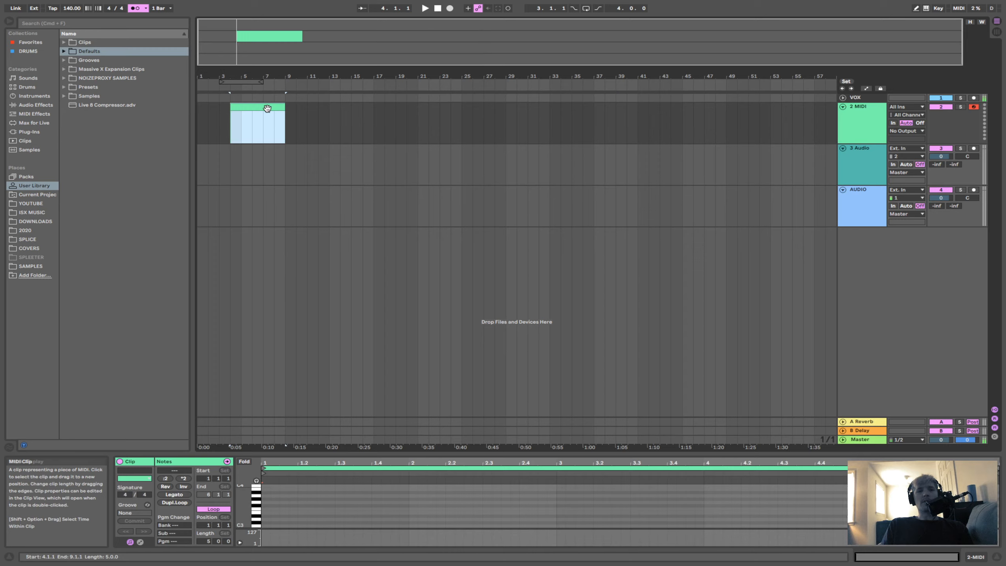
pyautogui.press('Delete')
pyautogui.click(467, 130)
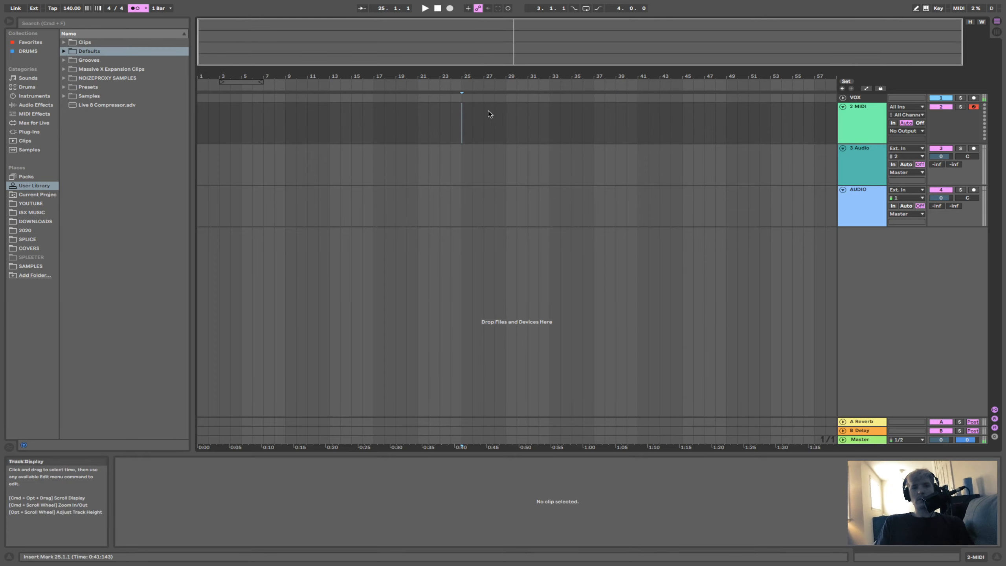
# Shrink the arrangement overview to its minimum height.
pyautogui.moveTo(512, 67); pyautogui.dragTo(512, 3)
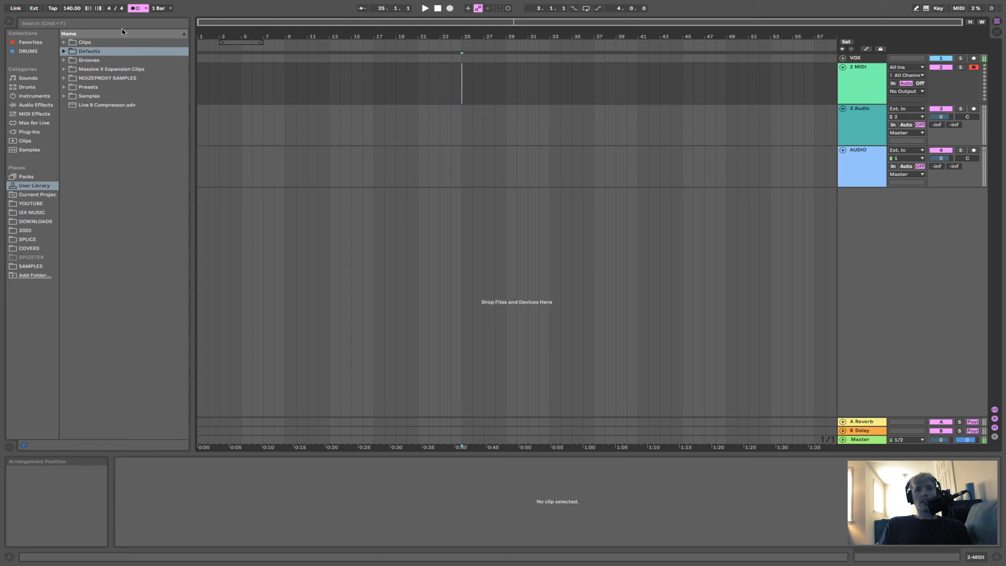
# Search all browser results for "kick", clear the search and show the Instruments category.
pyautogui.click(112, 25)
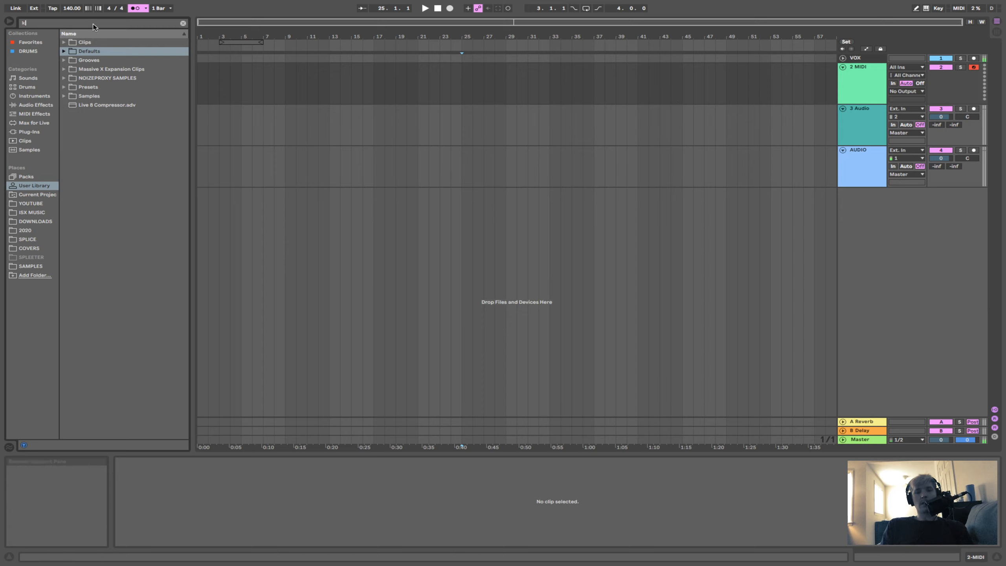
pyautogui.write('kick')
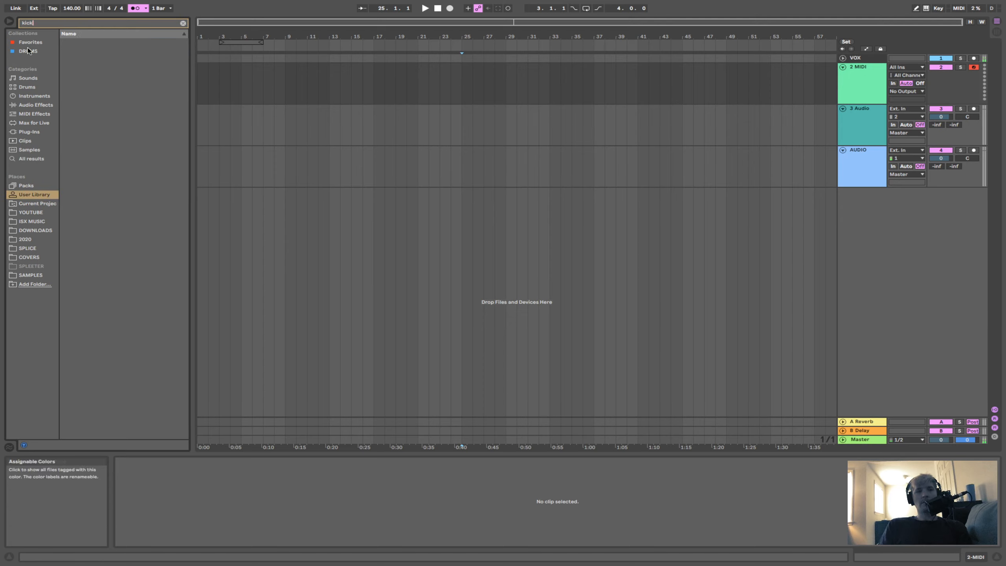
pyautogui.click(31, 158)
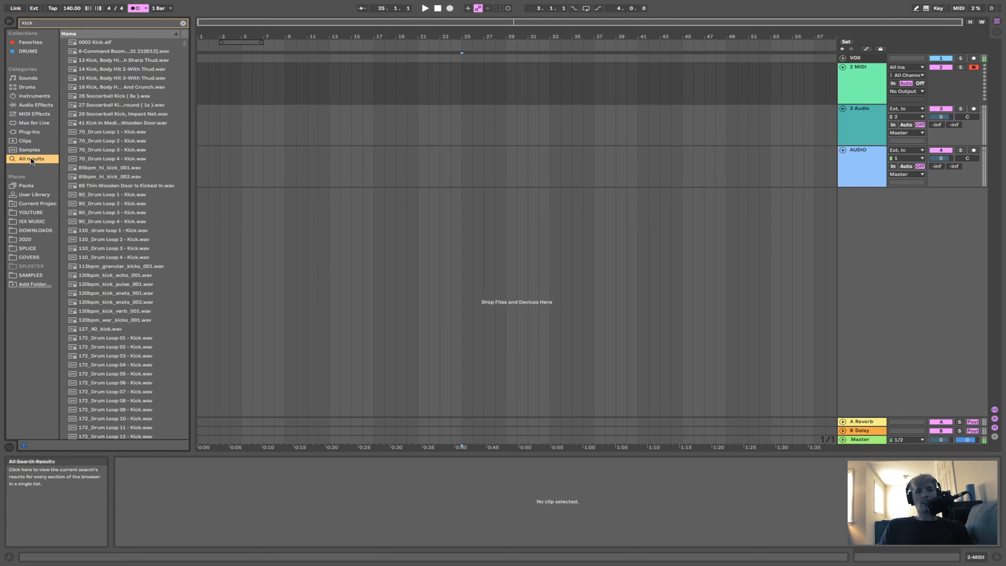
pyautogui.click(183, 23)
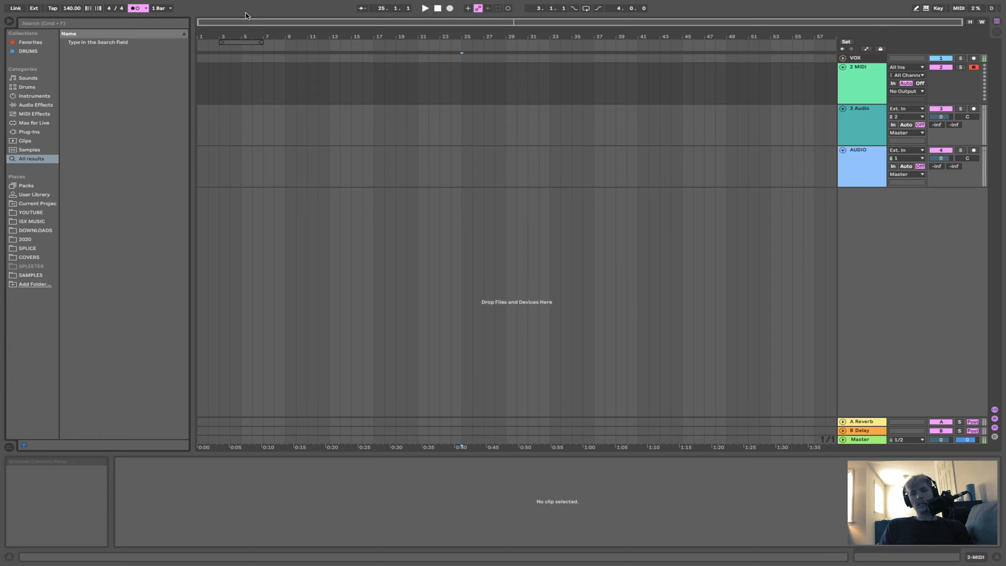
pyautogui.press('super+f')
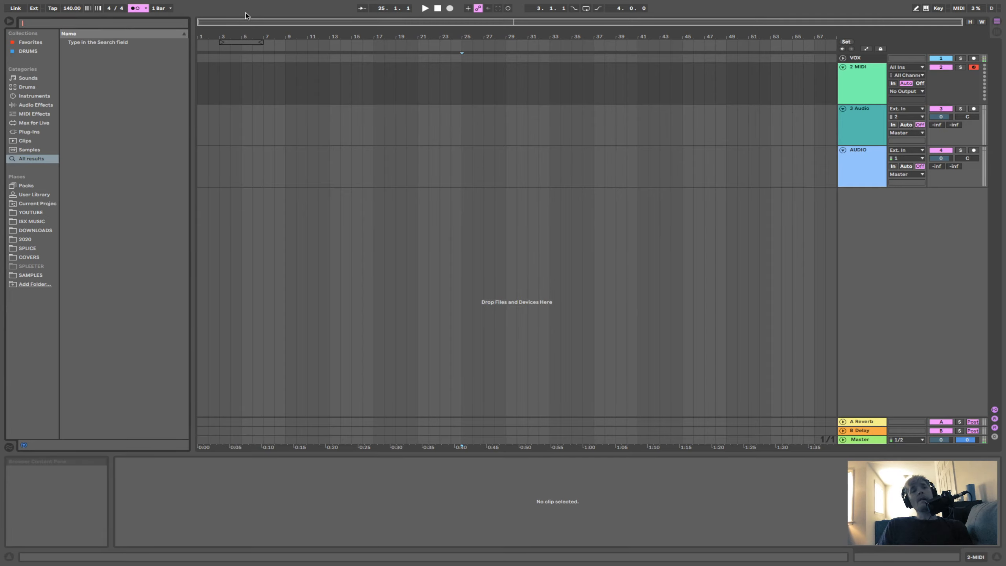
pyautogui.click(36, 96)
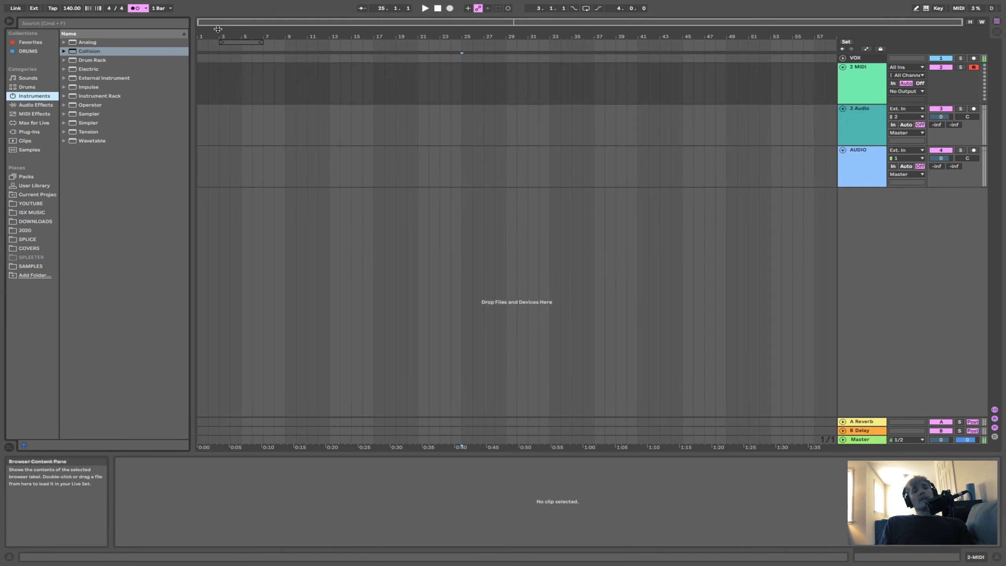
# Search for "snare" within the SAMPLES place, view the DRUMS > SNARES folder, and collapse the folders and clear the search.
pyautogui.press('super+f')
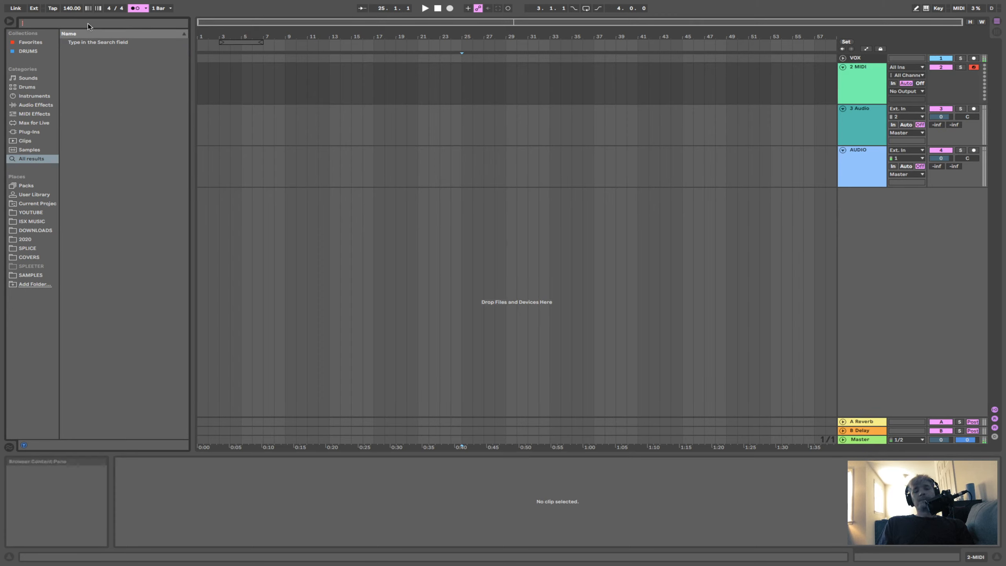
pyautogui.write('snare')
pyautogui.click(30, 275)
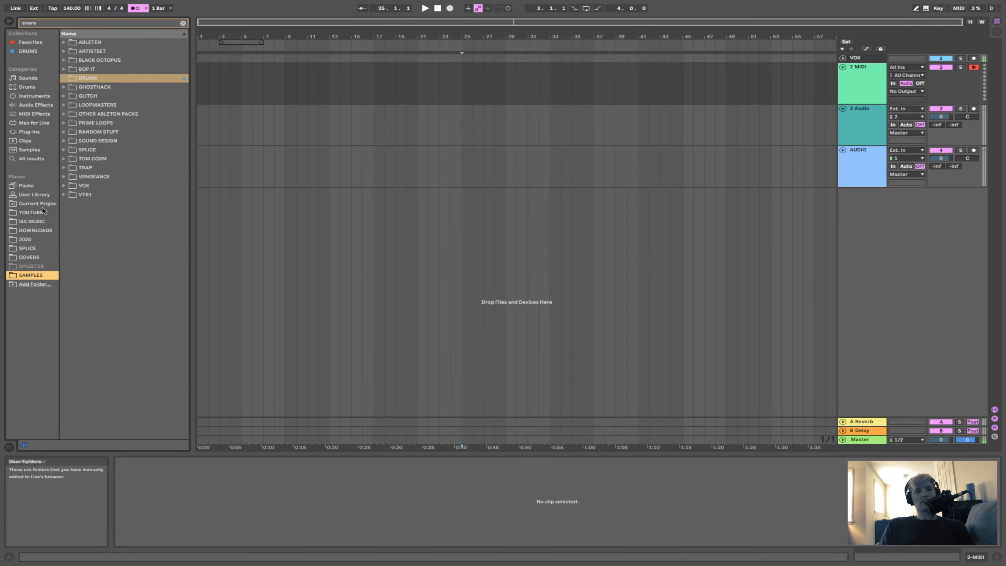
pyautogui.click(63, 78)
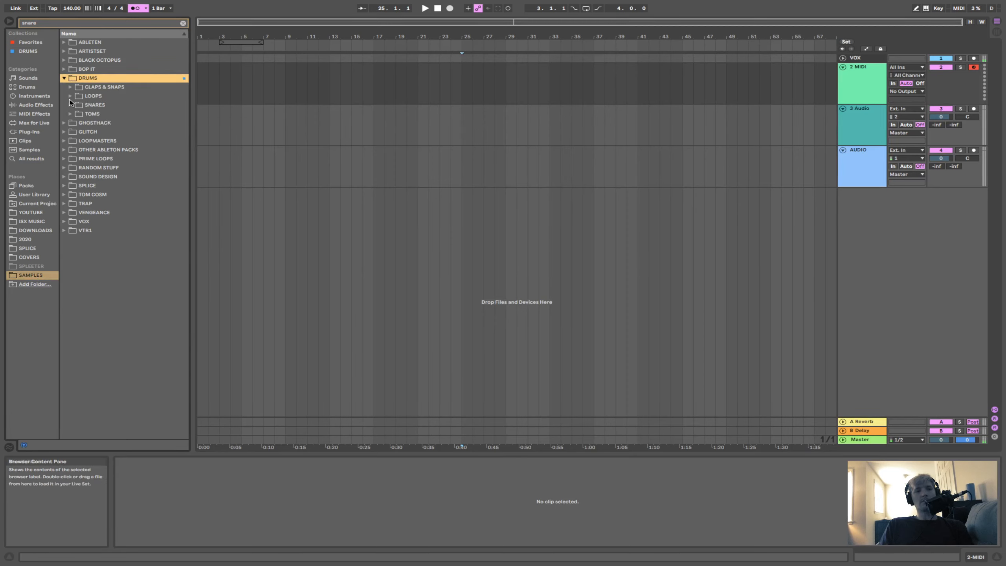
pyautogui.click(69, 104)
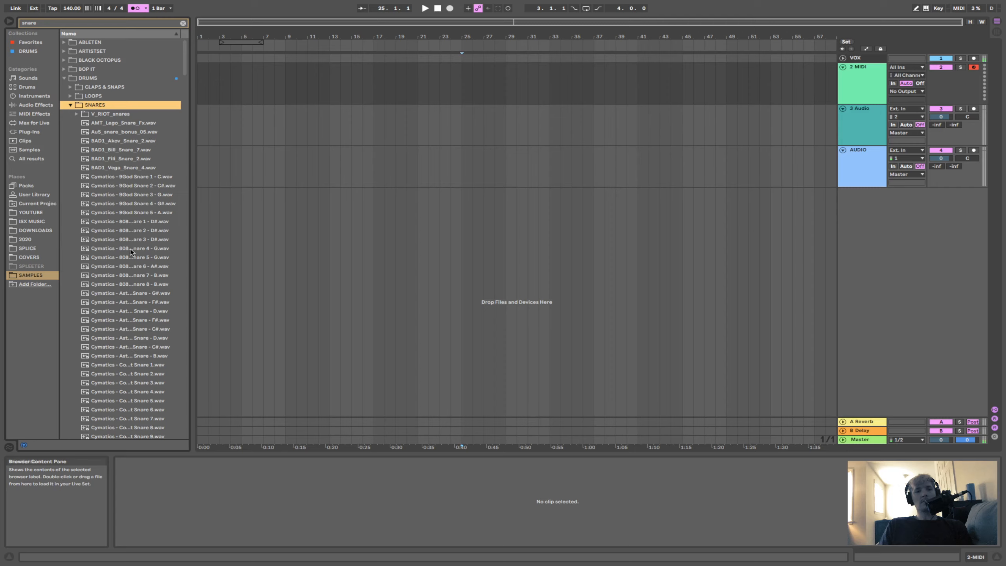
pyautogui.click(70, 105)
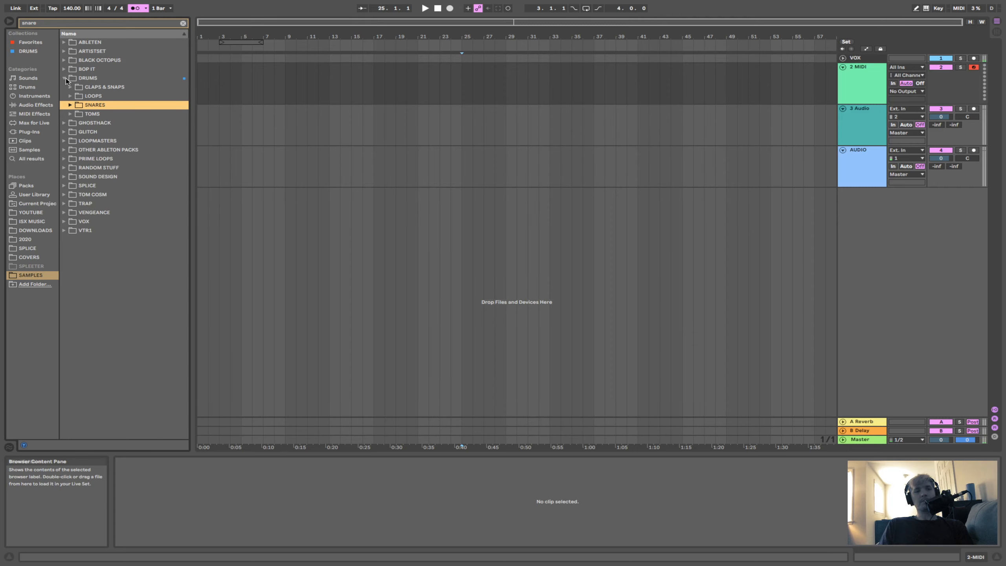
pyautogui.click(65, 79)
pyautogui.click(183, 22)
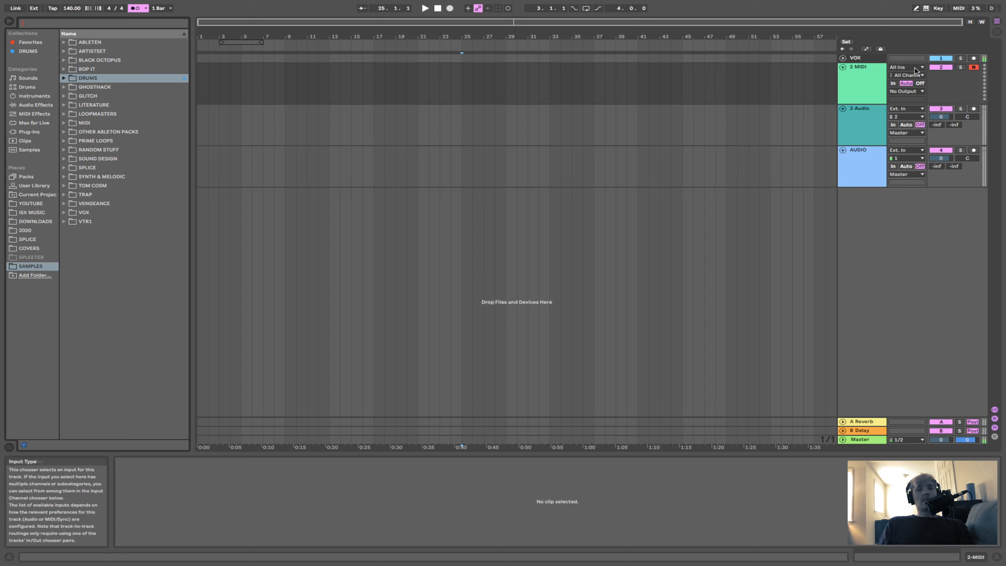
# Examine the output routing choices of the 2 MIDI and 3 Audio tracks without changing them.
pyautogui.click(914, 92)
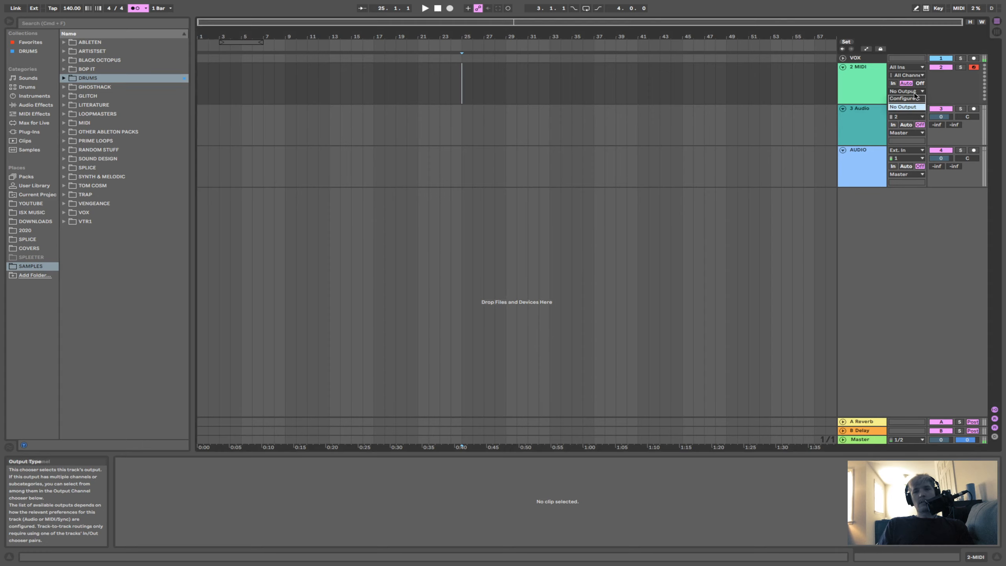
pyautogui.click(945, 88)
pyautogui.click(919, 133)
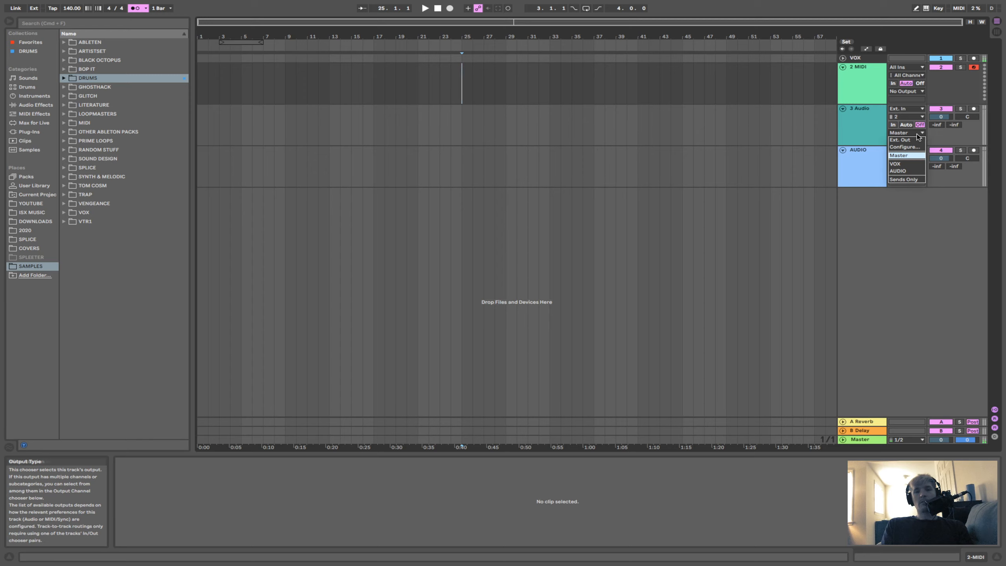
pyautogui.press('Down')
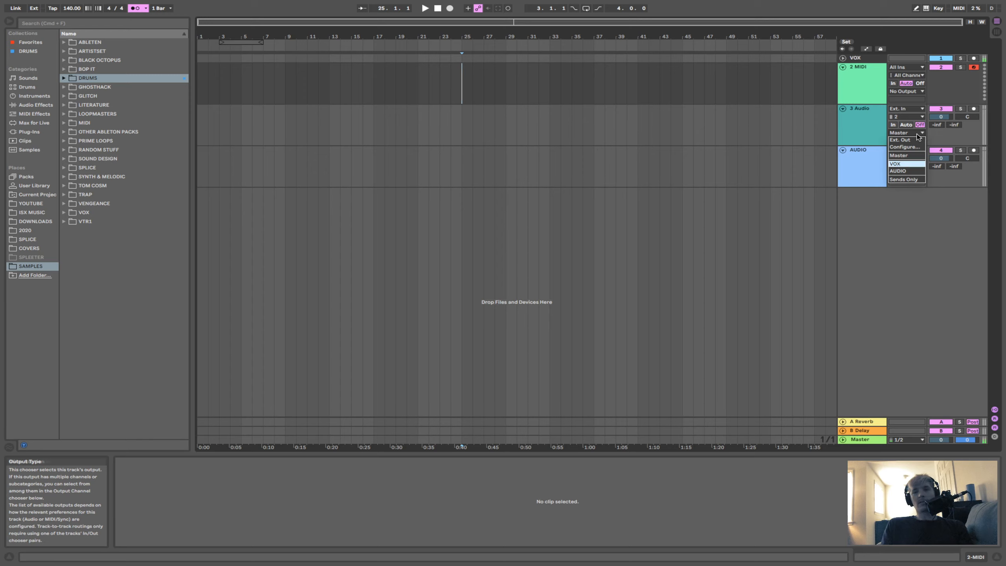
pyautogui.click(946, 133)
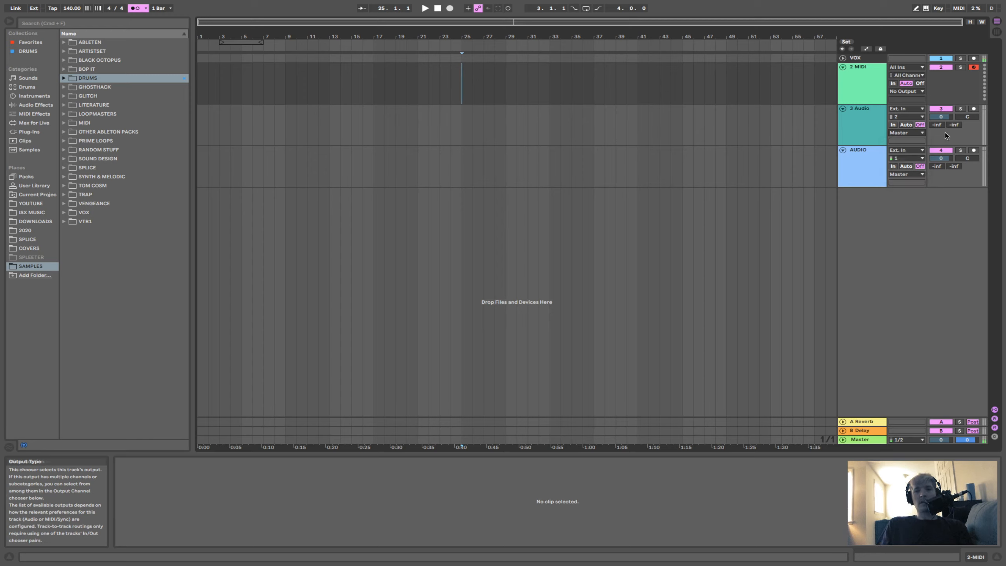
pyautogui.click(776, 132)
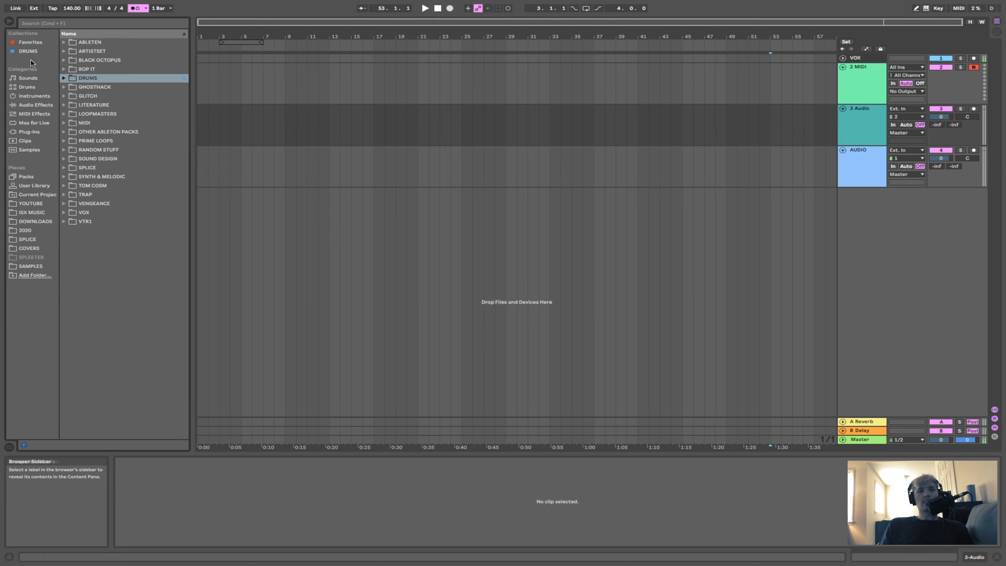
# View the DRUMS collection, and browse SAMPLES through the BLACK OCTOPUS and TOM COSM folders, selecting TOM COSM's Kicks folder.
pyautogui.click(29, 51)
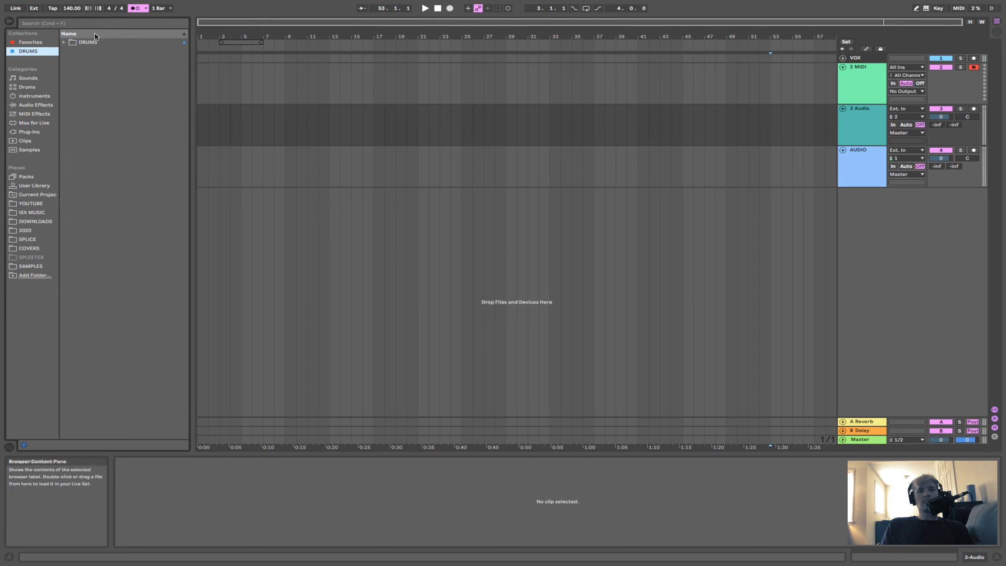
pyautogui.click(32, 266)
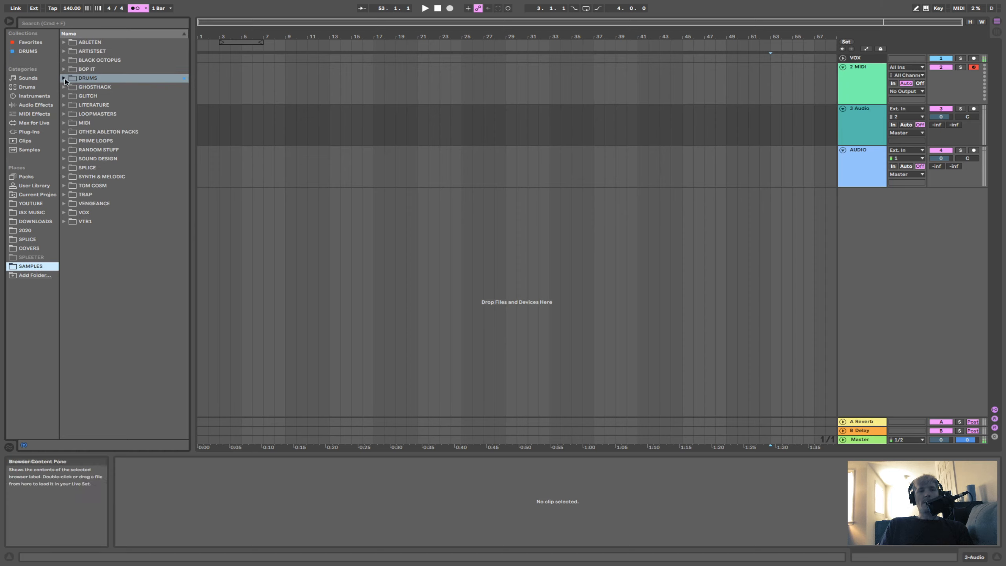
pyautogui.click(65, 60)
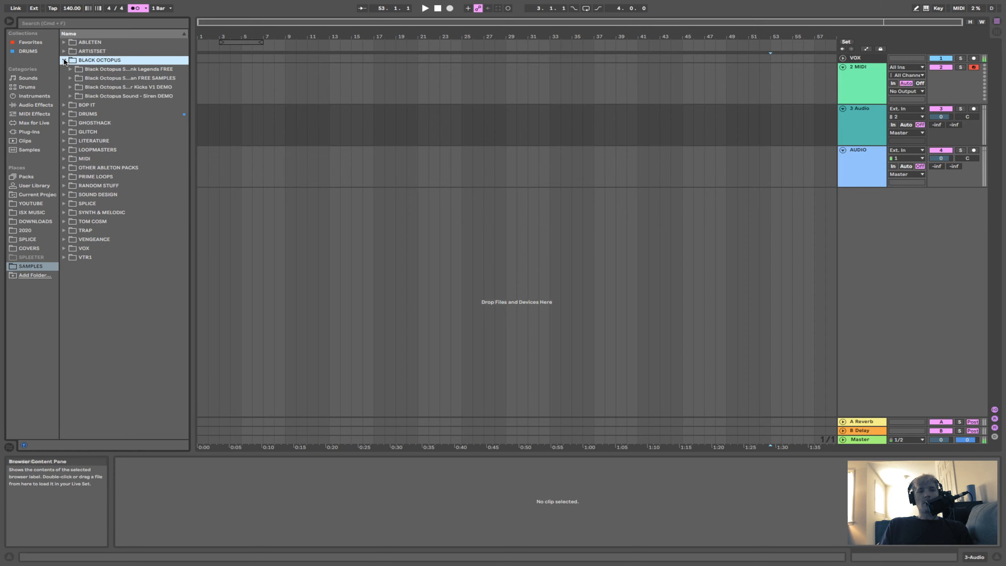
pyautogui.click(64, 60)
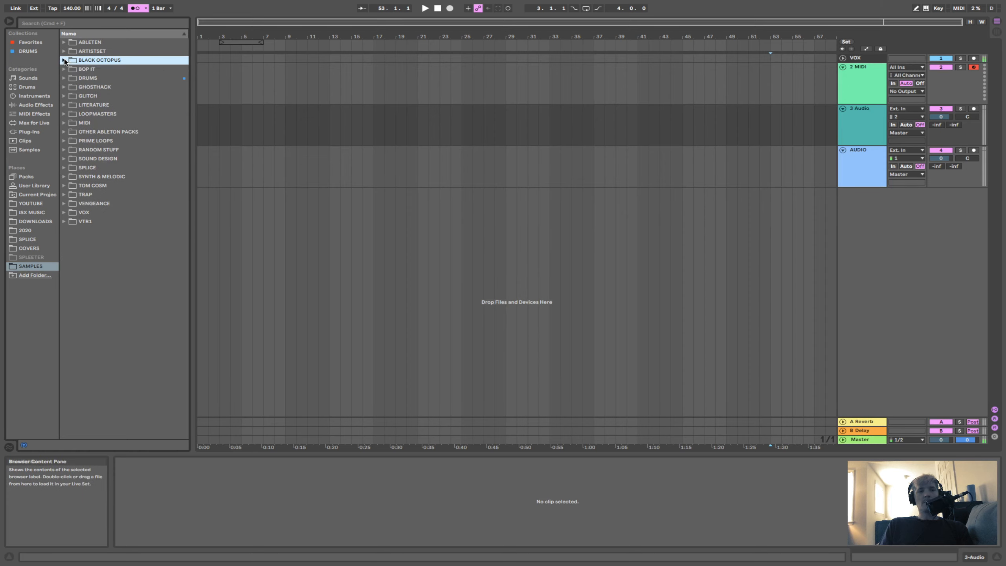
pyautogui.click(64, 186)
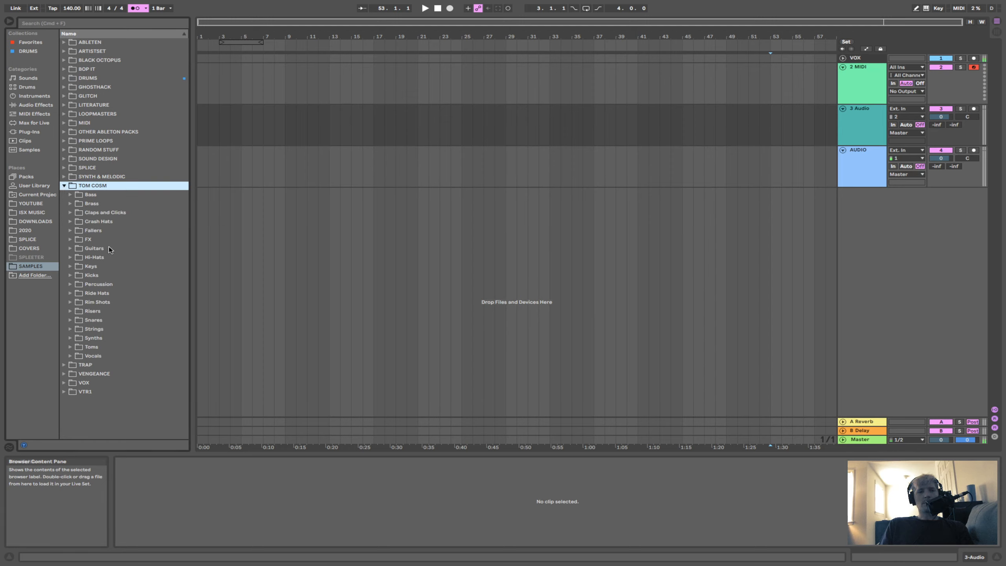
pyautogui.click(94, 277)
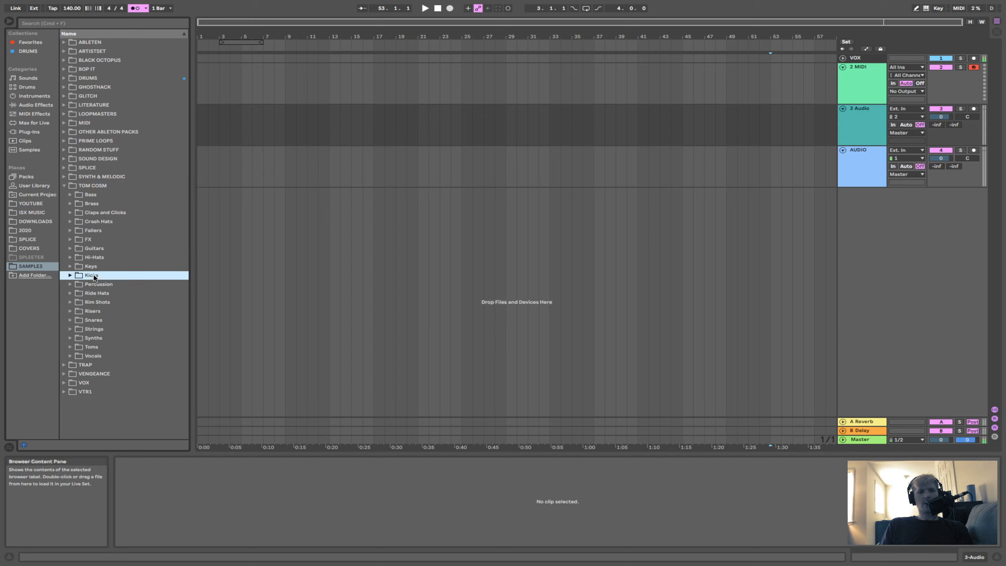
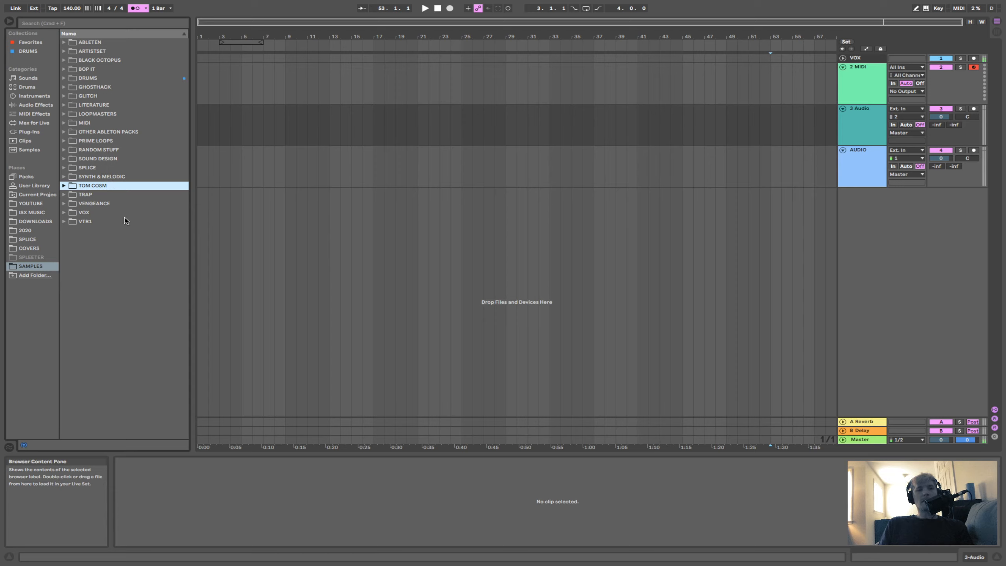
# Search the DRUMS collection for "kick", look through the samples in the Kicks folder and collapse it.
pyautogui.click(28, 51)
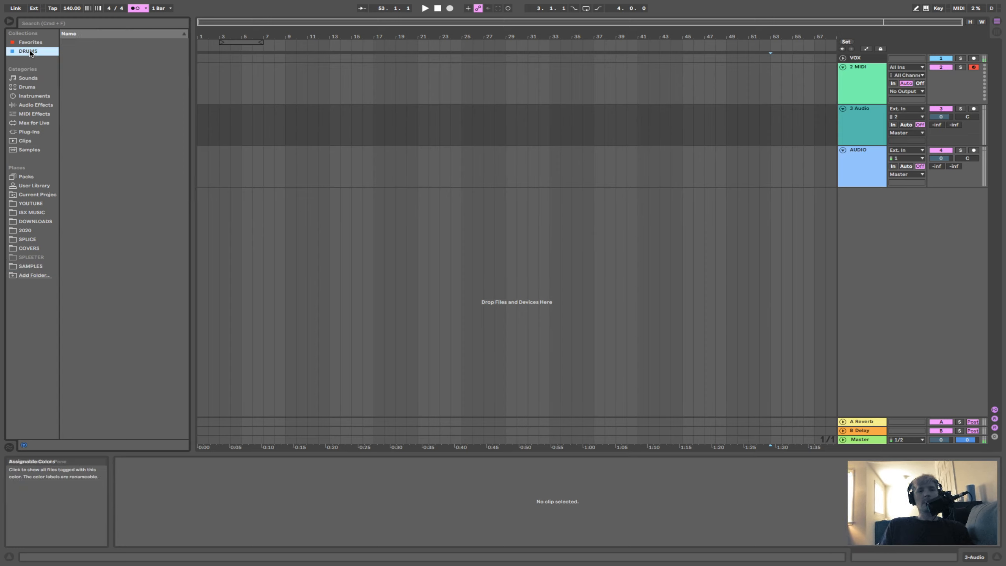
pyautogui.click(73, 23)
pyautogui.write('kick')
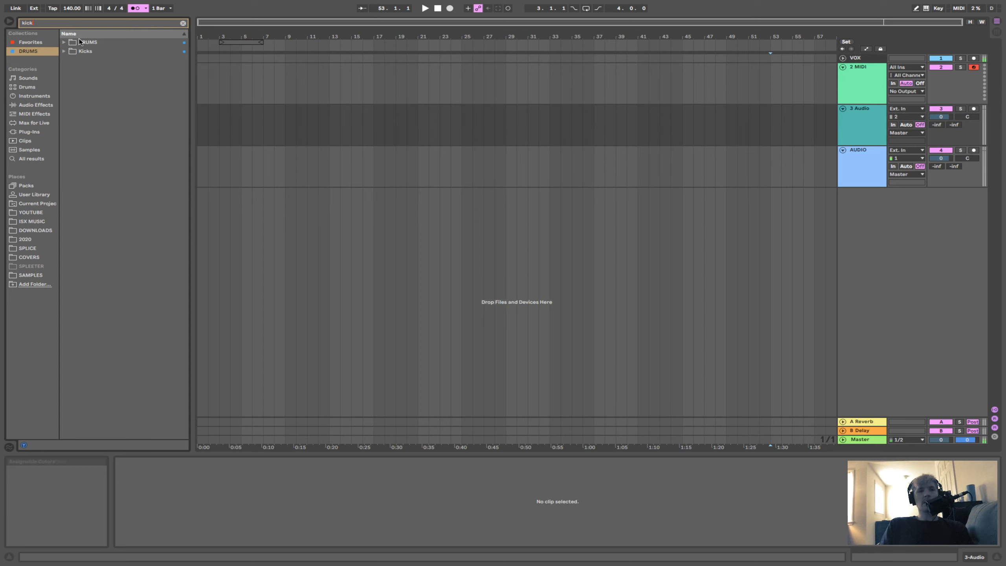
pyautogui.click(63, 42)
pyautogui.click(65, 78)
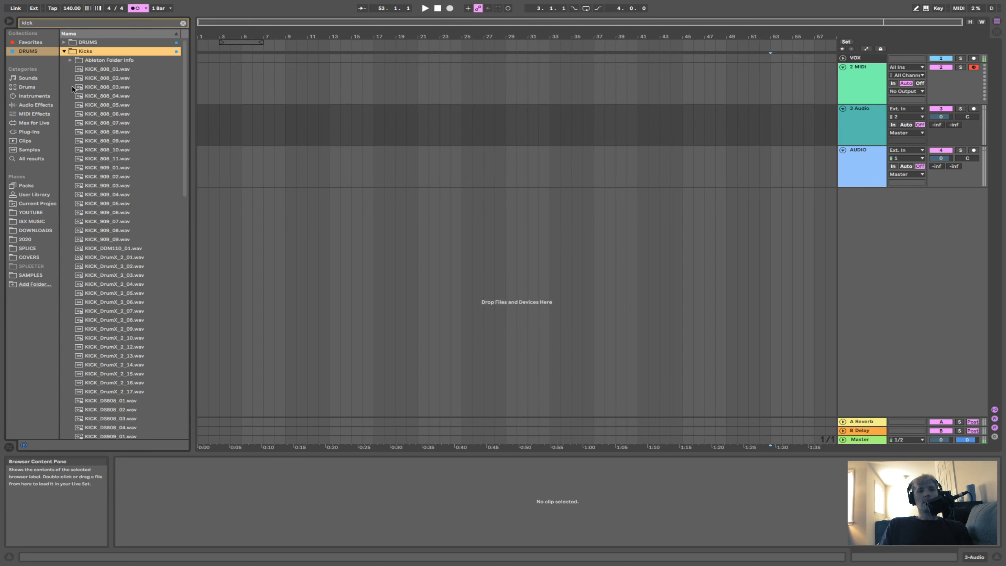
pyautogui.click(65, 51)
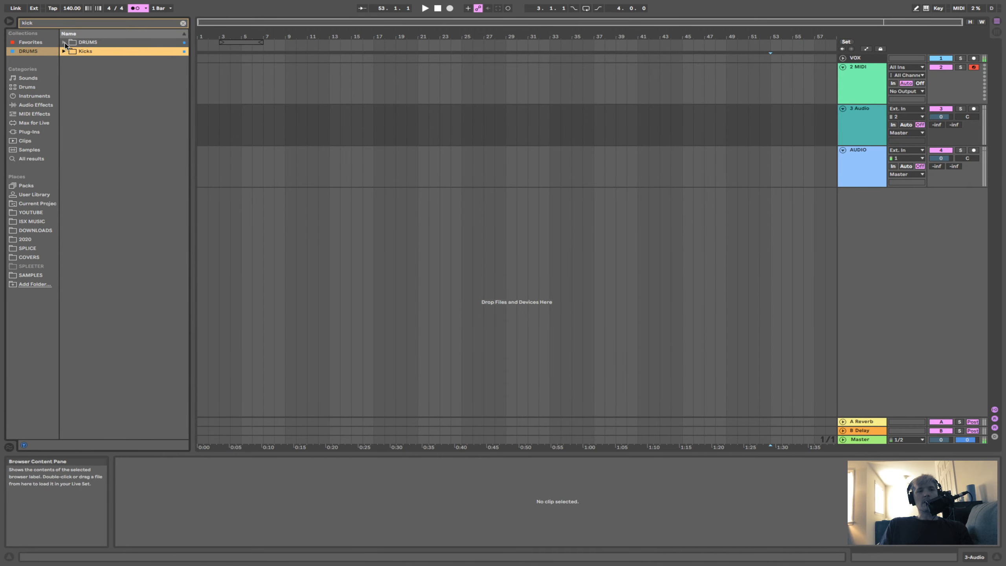
# Check the DRUMS folder in the "kick" results, collapse it and clear the search.
pyautogui.click(64, 42)
pyautogui.click(64, 42)
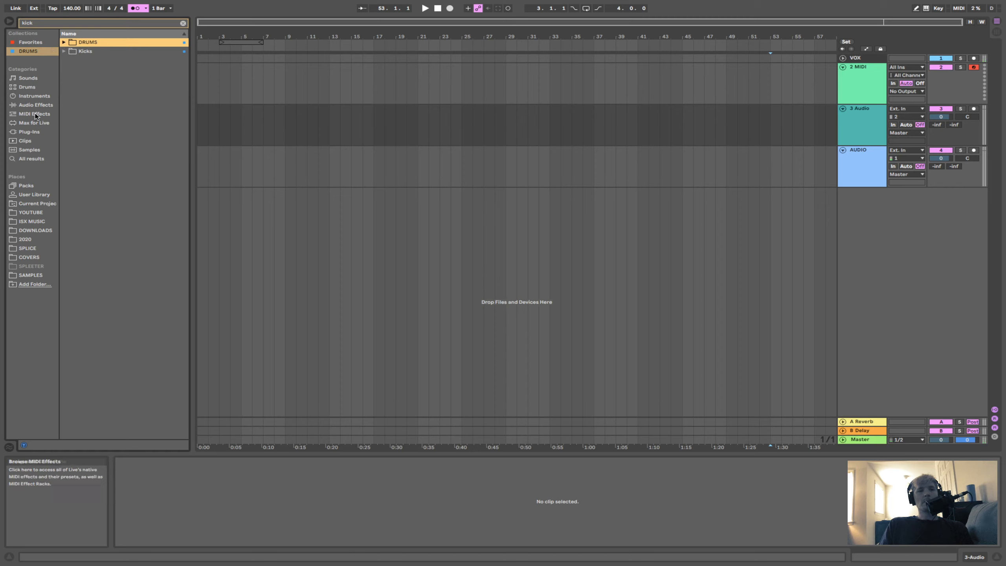
pyautogui.click(183, 22)
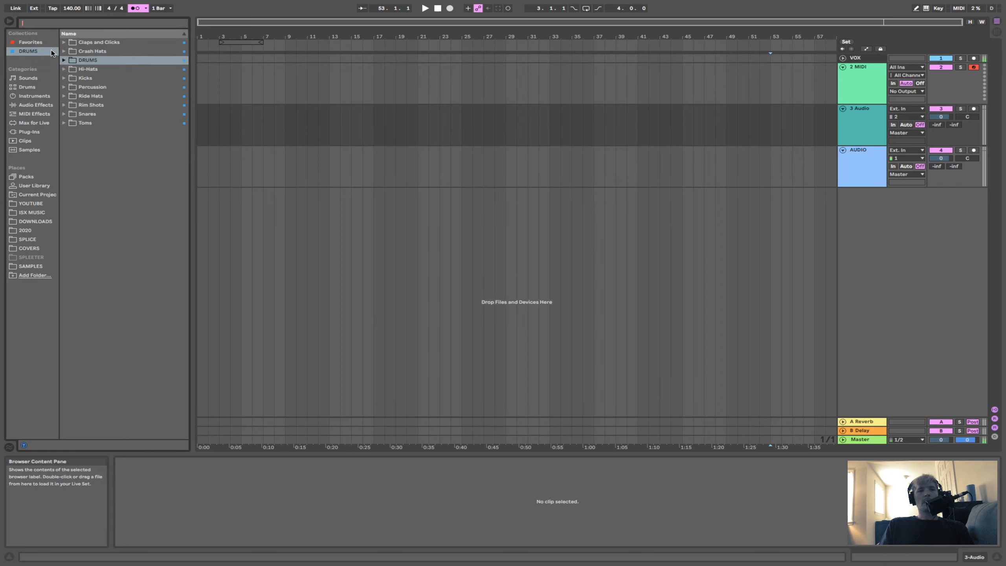
# Compare the contents of the Sounds, Drums and Instruments categories in the browser.
pyautogui.click(30, 78)
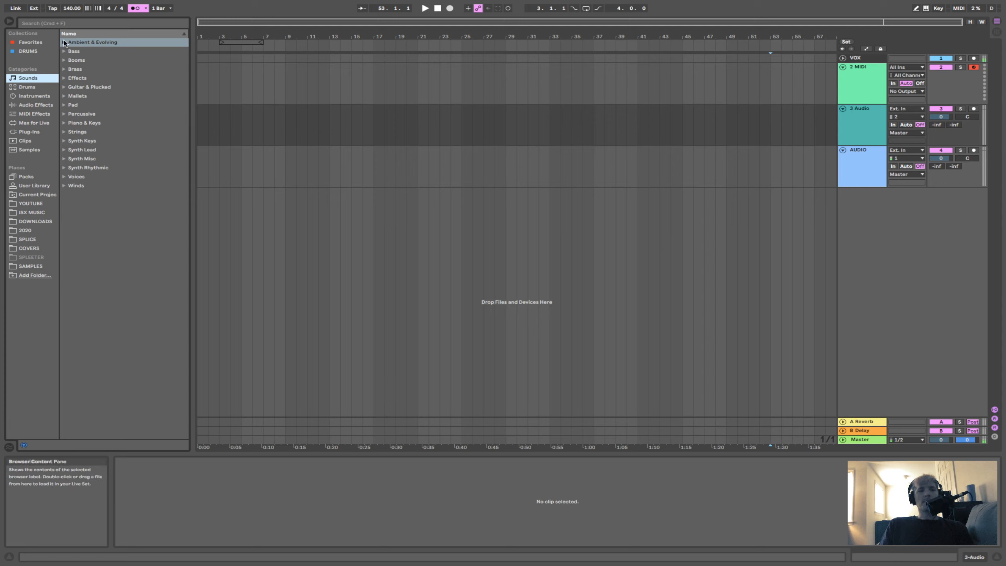
pyautogui.click(43, 94)
pyautogui.click(39, 86)
pyautogui.click(41, 96)
pyautogui.click(33, 79)
pyautogui.click(40, 96)
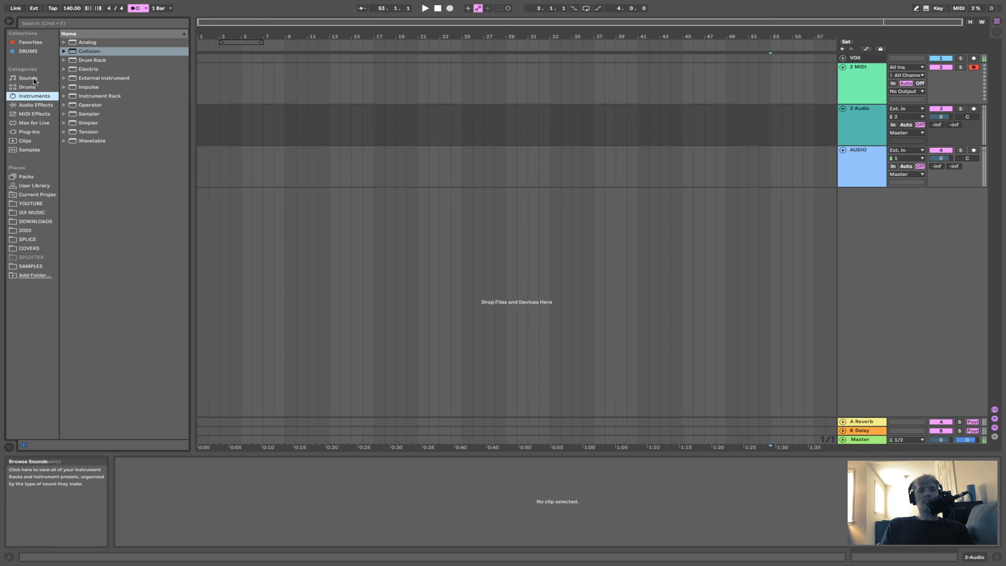
pyautogui.click(33, 79)
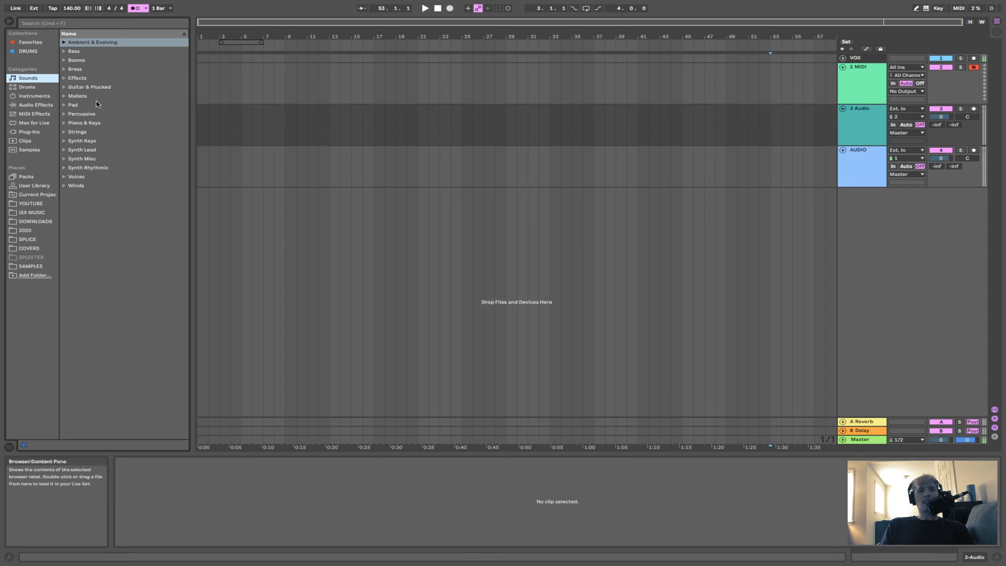
pyautogui.click(40, 96)
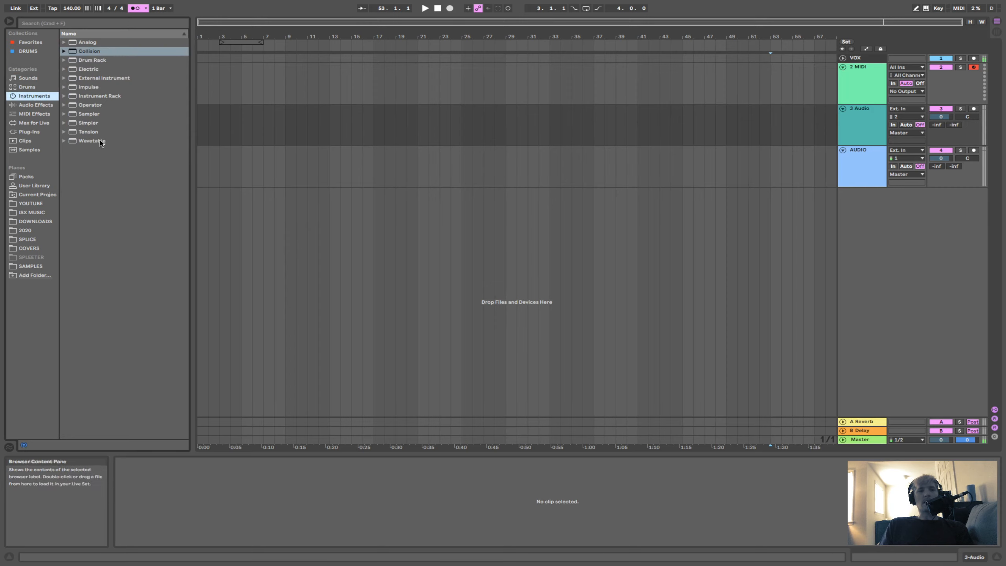
# View the preset folders of the Analog and Collision instruments, leaving both collapsed.
pyautogui.click(65, 42)
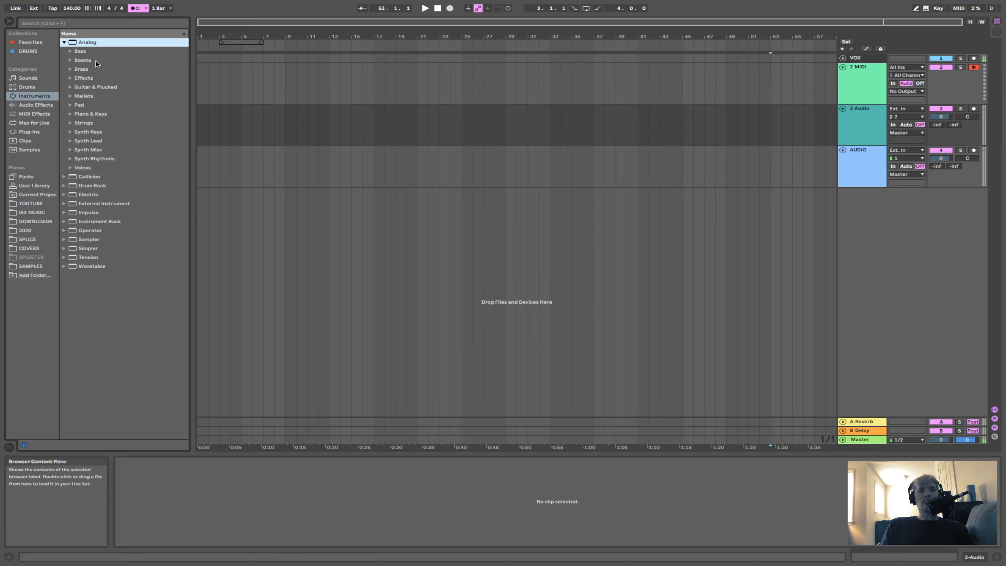
pyautogui.click(63, 177)
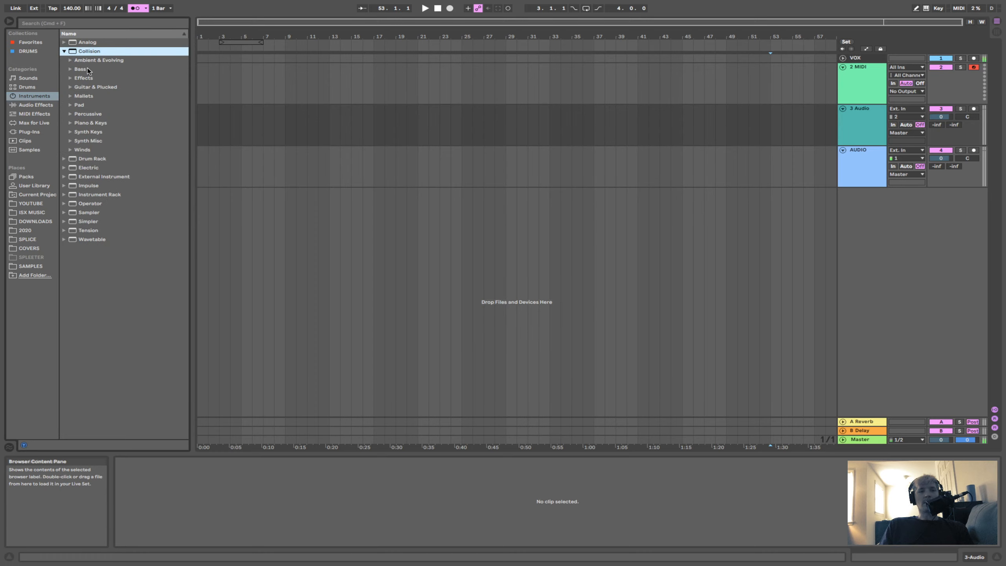
pyautogui.click(64, 42)
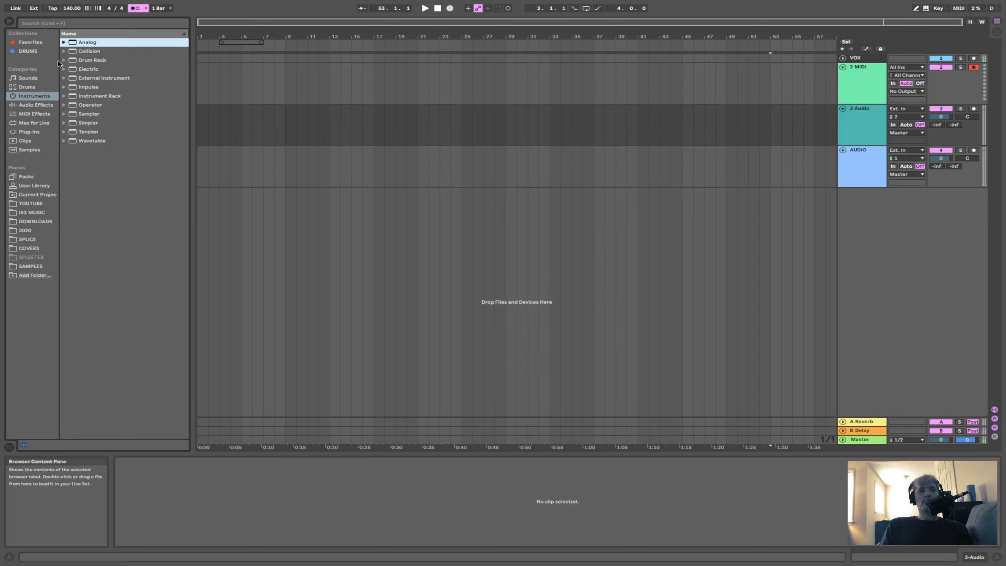
# Look through the Ambient & Evolving presets in the Sounds category and collapse the folder.
pyautogui.click(28, 78)
pyautogui.click(64, 42)
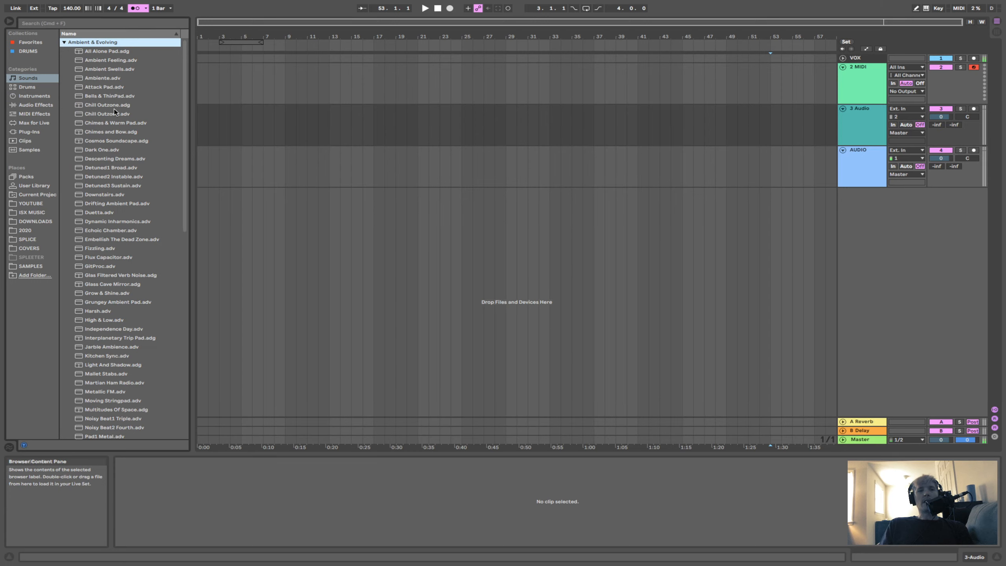
pyautogui.scroll(-3, 120, 202)
pyautogui.scroll(3, 121, 232)
pyautogui.click(64, 43)
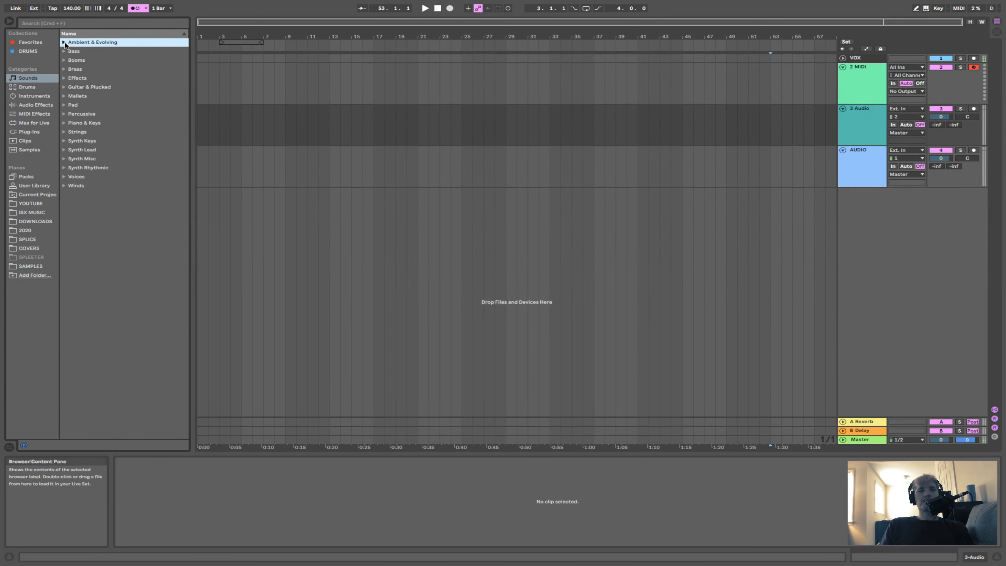
# Examine the Drums category, including the Drum Hits folder, the name sorting order and the list of drum kits.
pyautogui.click(29, 89)
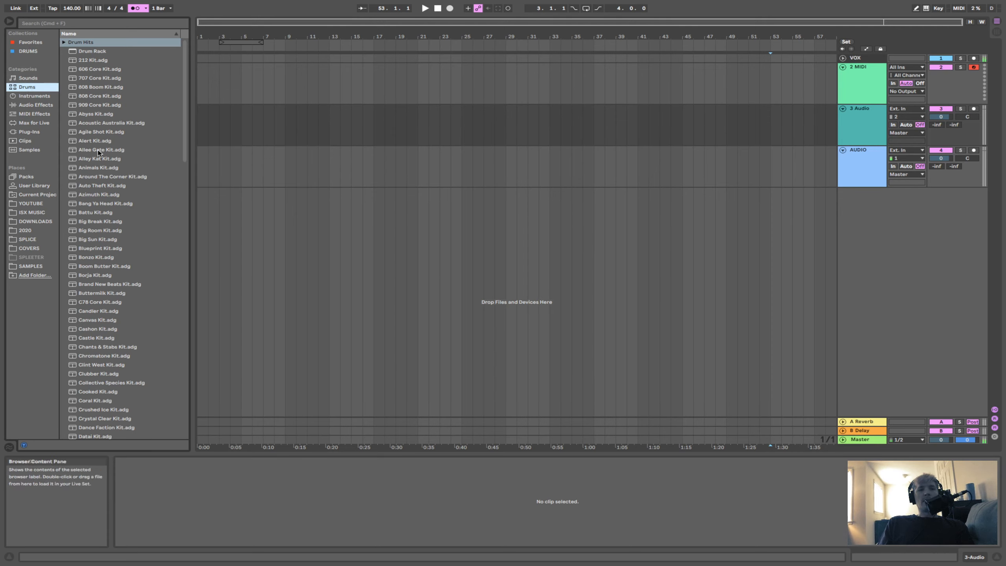
pyautogui.click(63, 43)
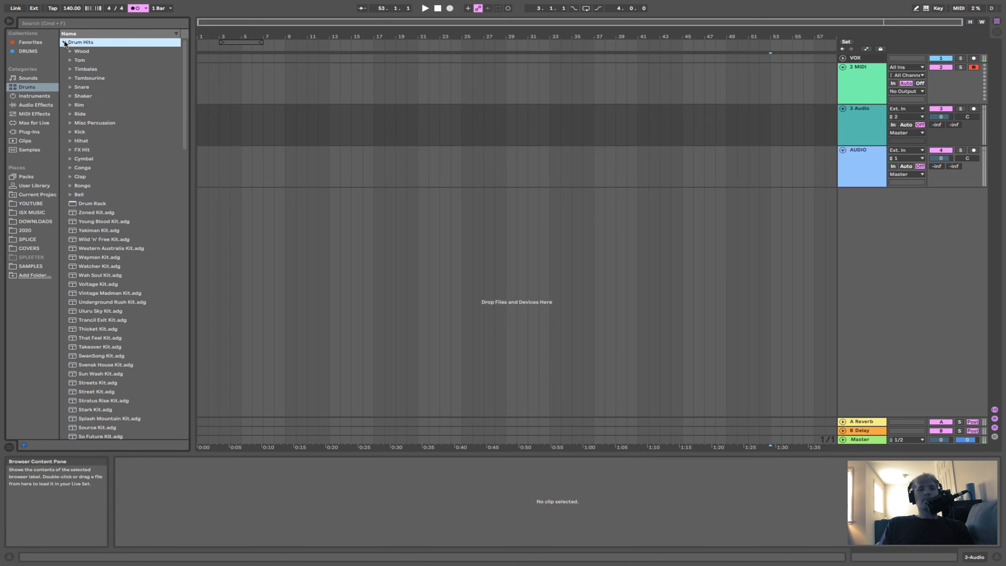
pyautogui.click(75, 35)
pyautogui.click(74, 35)
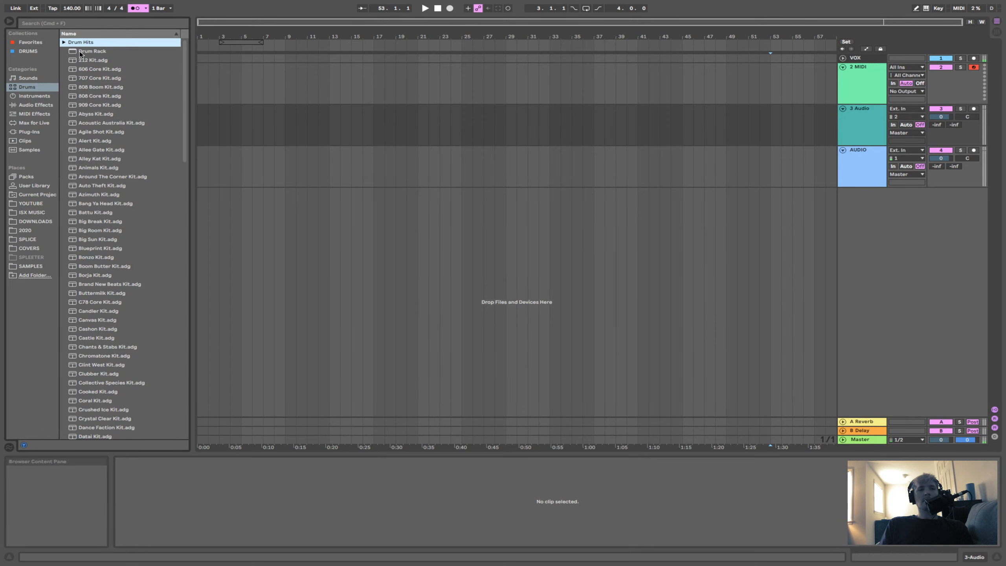
pyautogui.scroll(-20, 103, 253)
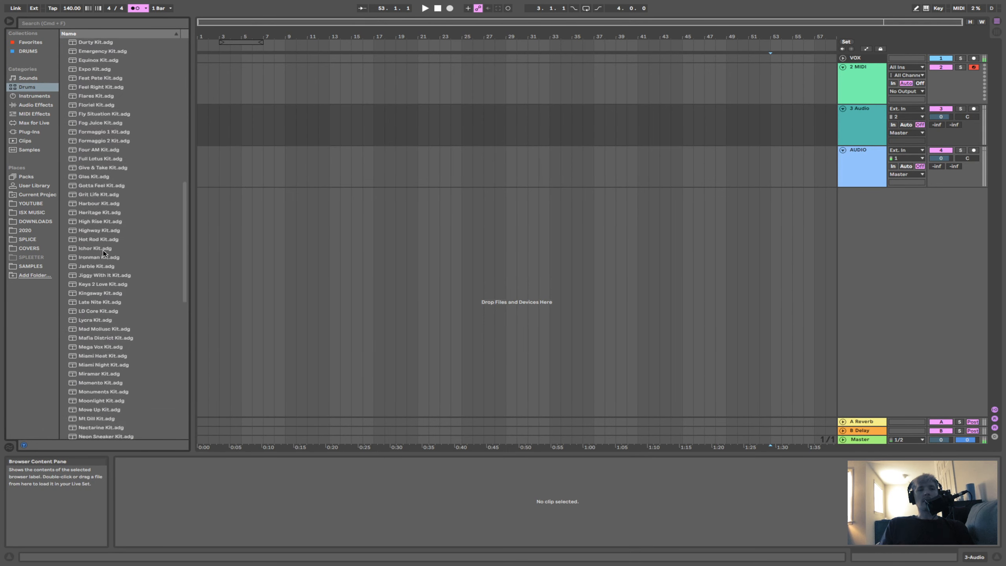
pyautogui.scroll(12, 103, 253)
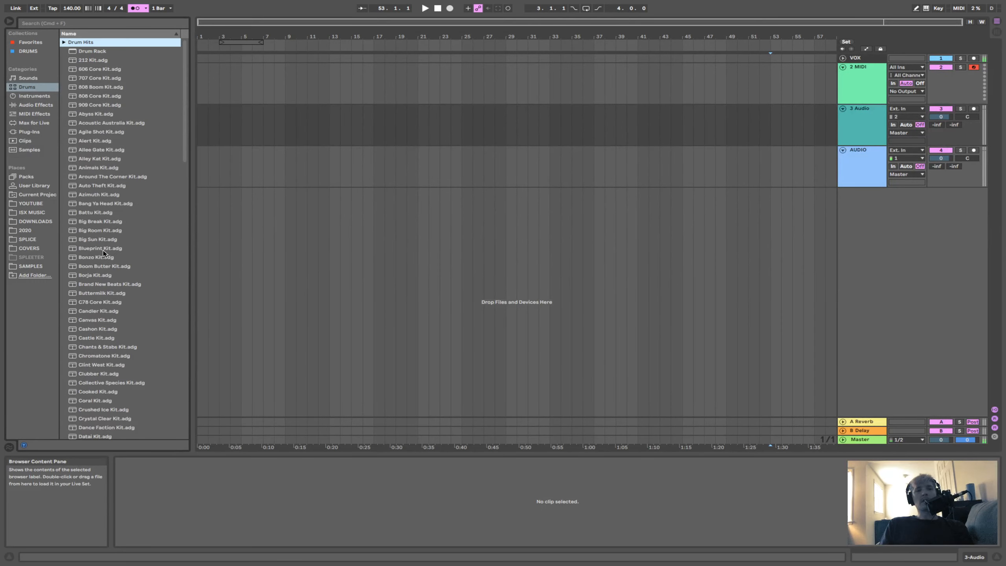
pyautogui.scroll(15, 103, 253)
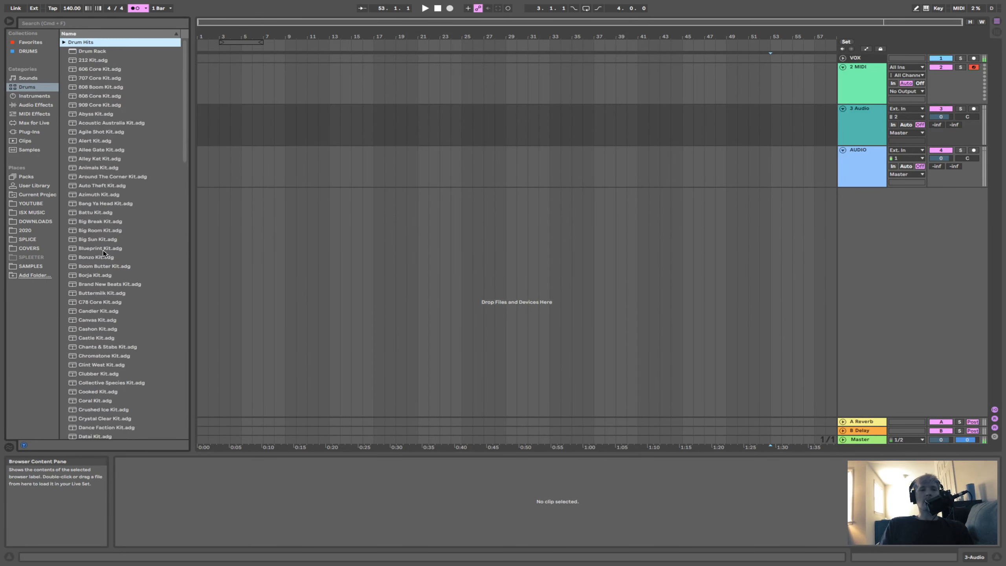
# View the Instruments, Drums, Audio Effects, Sounds and MIDI Effects categories to compare what each offers.
pyautogui.click(42, 96)
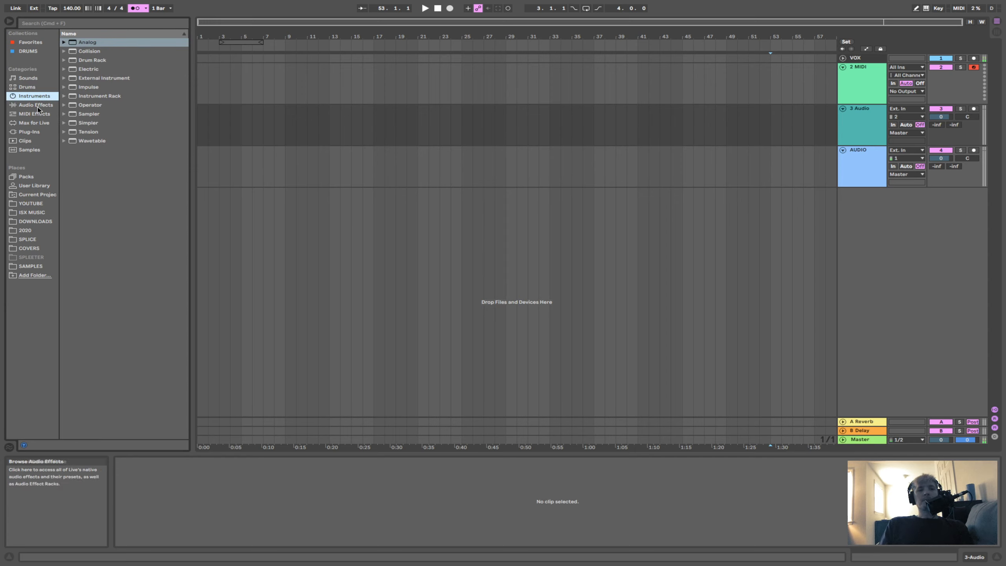
pyautogui.click(33, 88)
pyautogui.click(36, 105)
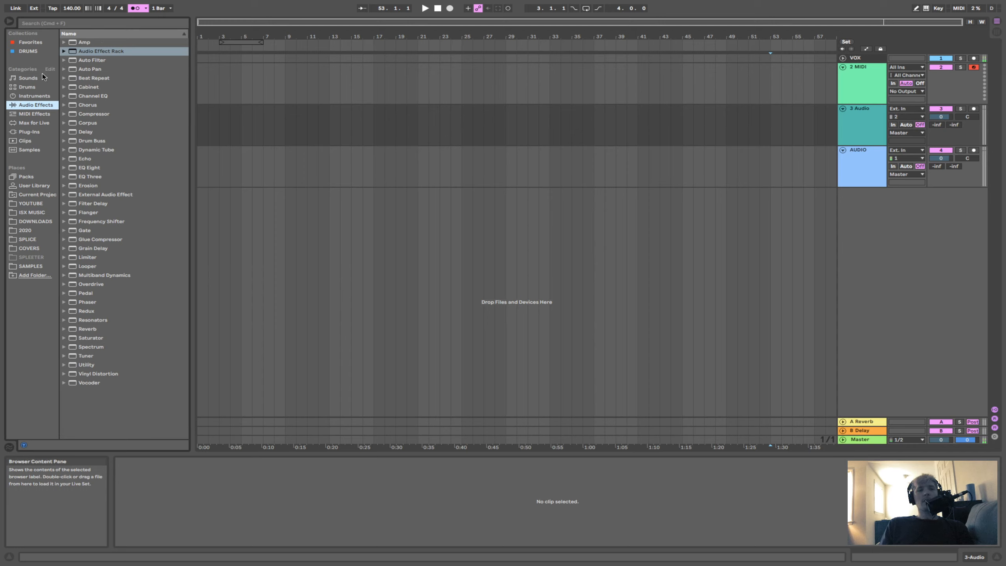
pyautogui.click(38, 96)
pyautogui.click(38, 104)
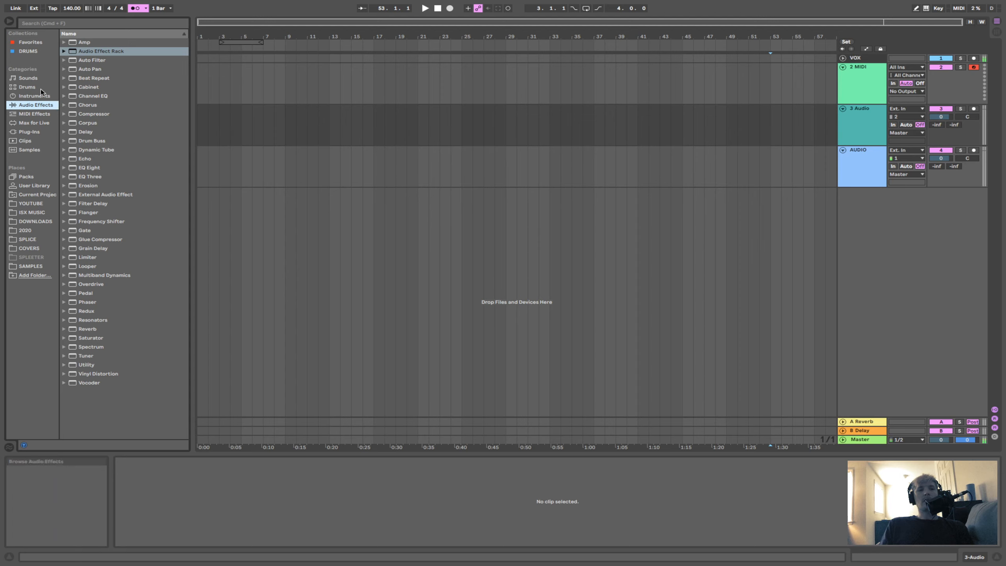
pyautogui.click(37, 79)
pyautogui.click(38, 87)
pyautogui.click(44, 114)
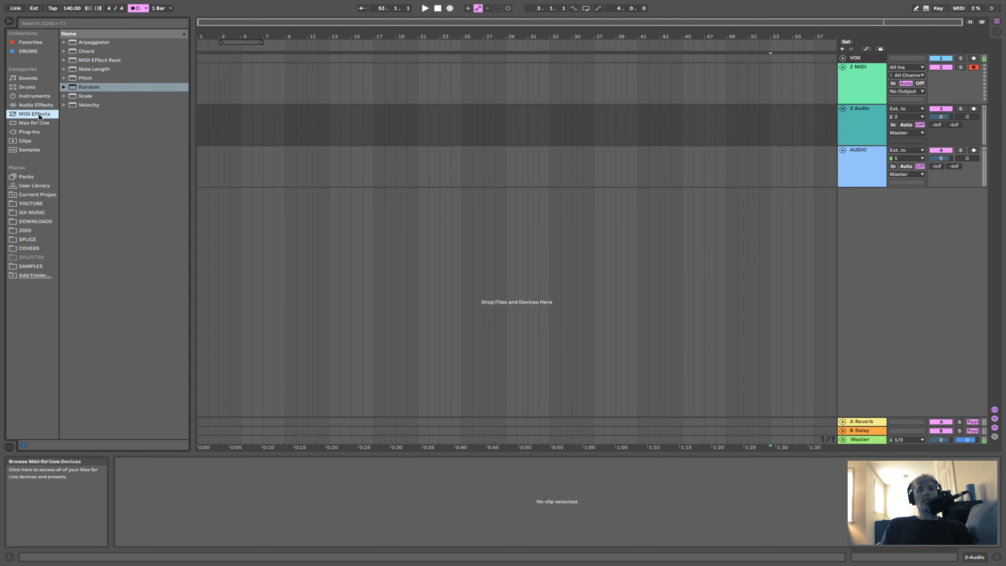
# Add the Drum Buss and Delay audio effects to the 2 MIDI track.
pyautogui.click(38, 104)
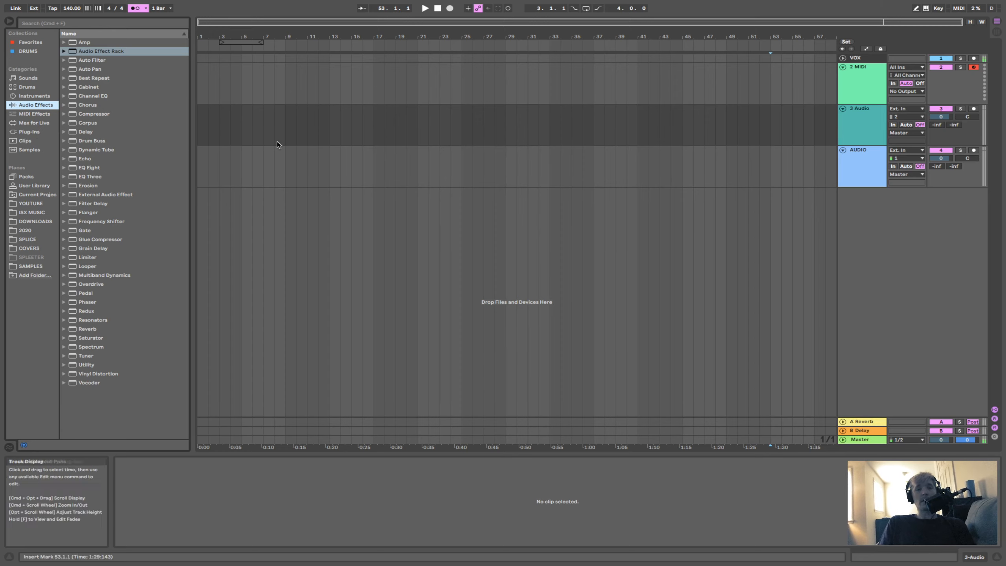
pyautogui.moveTo(95, 141); pyautogui.dragTo(313, 93)
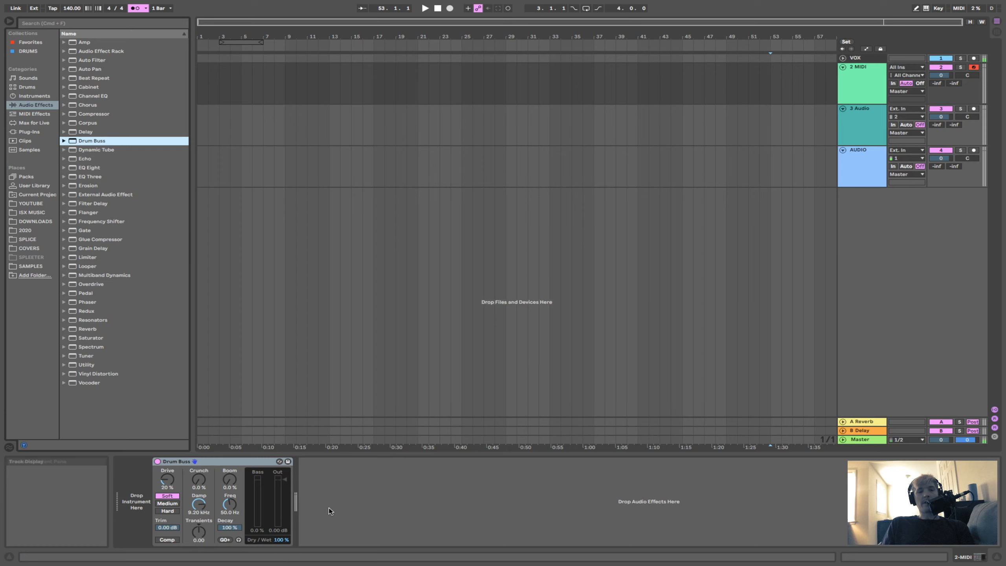
pyautogui.click(95, 132)
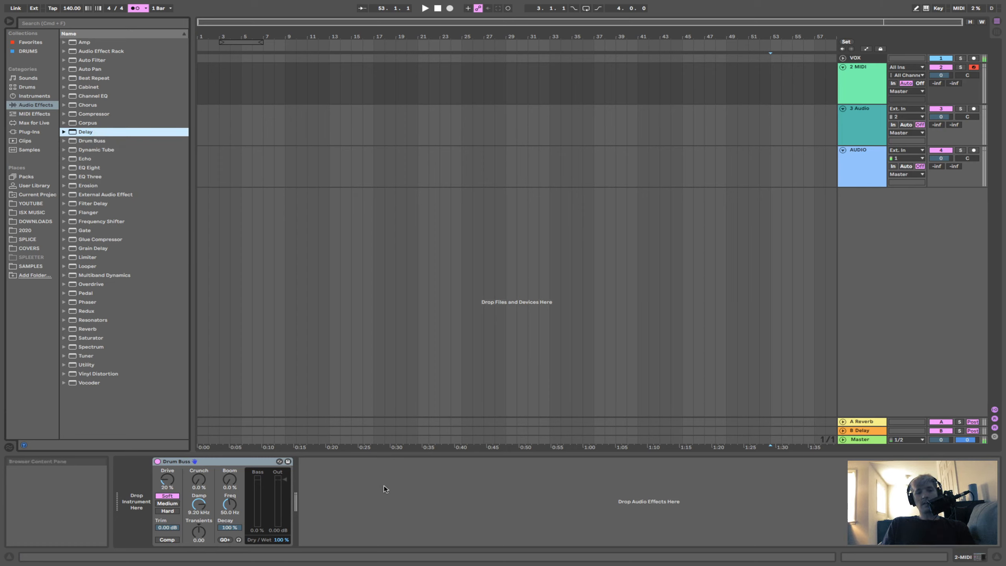
pyautogui.moveTo(86, 132); pyautogui.dragTo(348, 491)
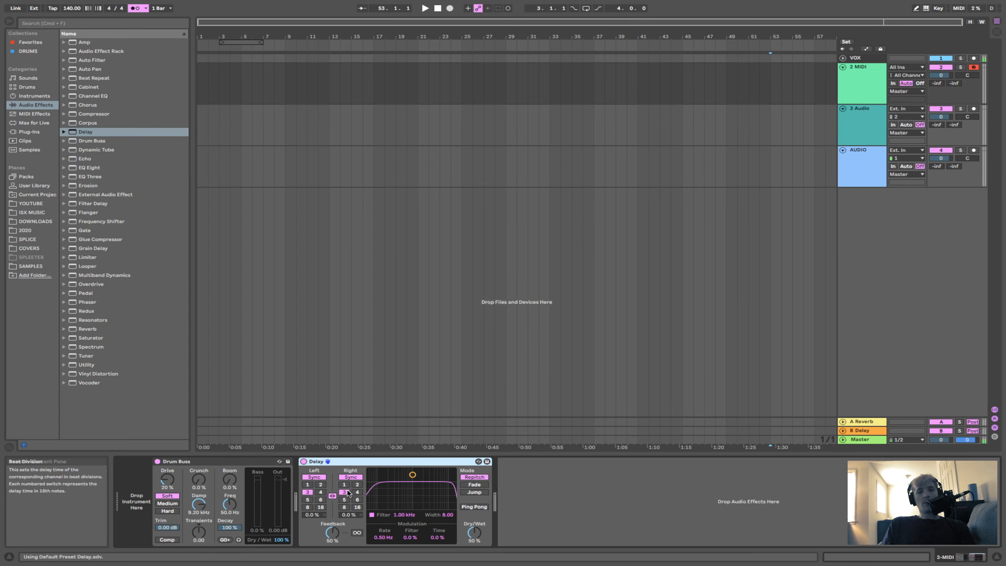
# Add the Dotted Quarter Note.adv preset from Delay's Clean Delay folder to the end of the 2 MIDI device chain.
pyautogui.click(63, 132)
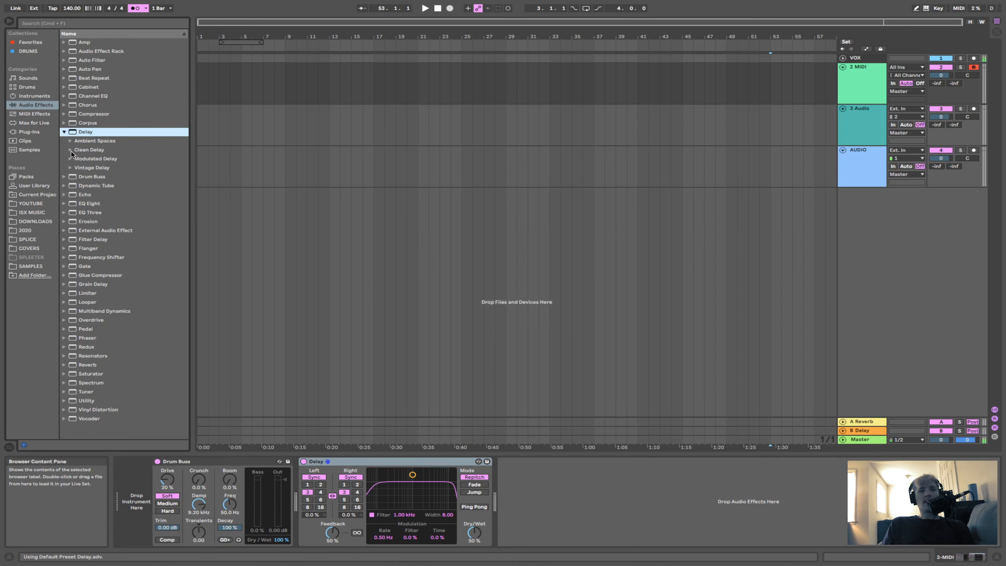
pyautogui.click(70, 150)
pyautogui.click(112, 170)
pyautogui.moveTo(458, 429); pyautogui.dragTo(542, 491)
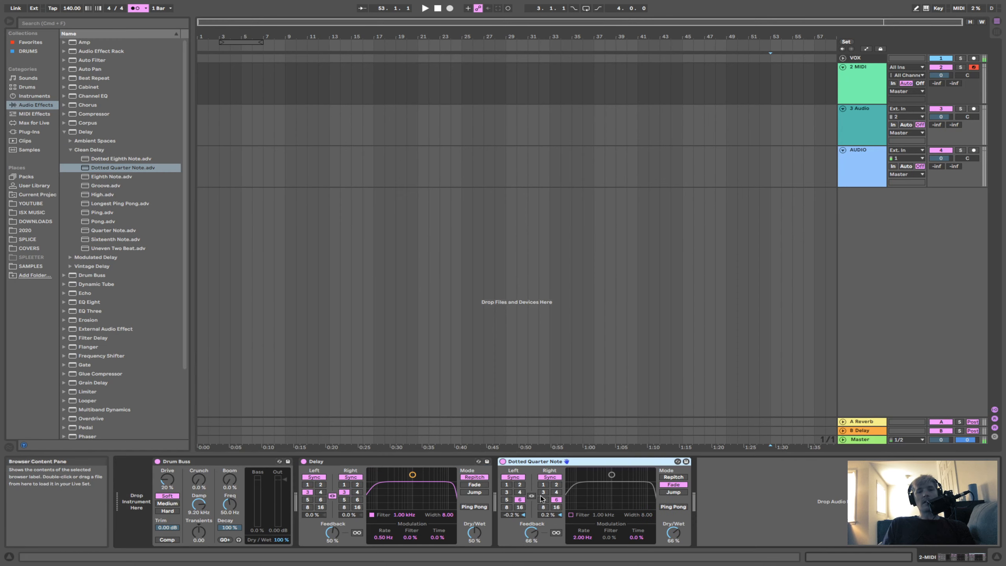
# Delete all three effects from the 2 MIDI track and collapse the Clean Delay and Delay folders.
pyautogui.press('Delete')
pyautogui.press('Delete')
pyautogui.press('Delete')
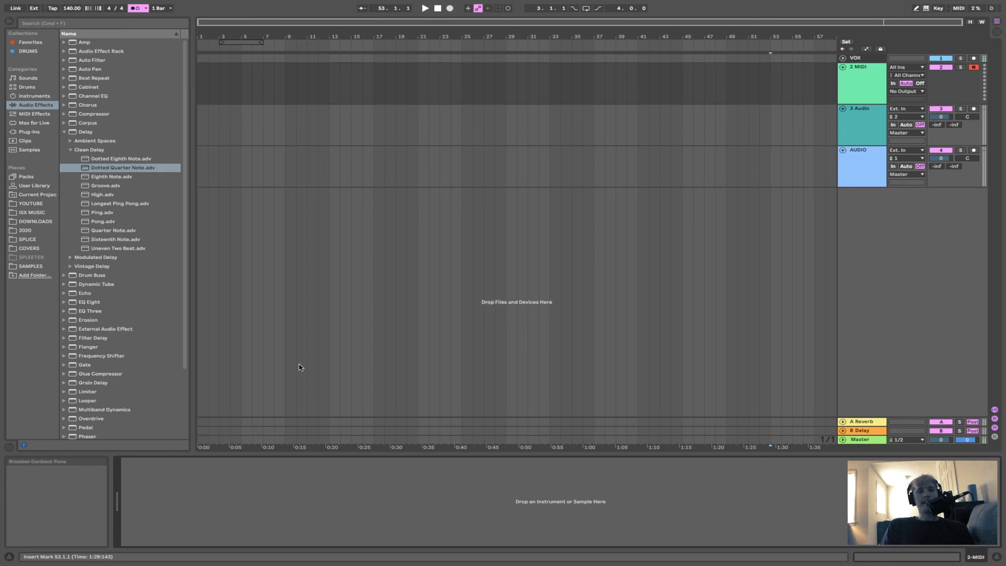
pyautogui.click(67, 150)
pyautogui.click(65, 132)
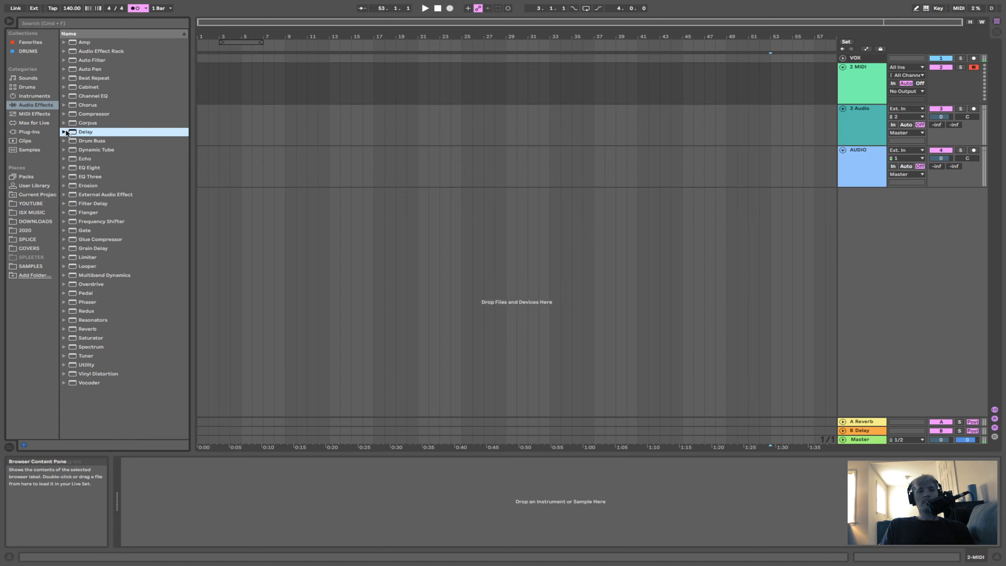
# Step through the audio effects around Delay and select Compressor.
pyautogui.press('Down')
pyautogui.press('Down')
pyautogui.press('Down')
pyautogui.press('Up')
pyautogui.press('Up')
pyautogui.press('Up')
pyautogui.press('Up')
pyautogui.press('Up')
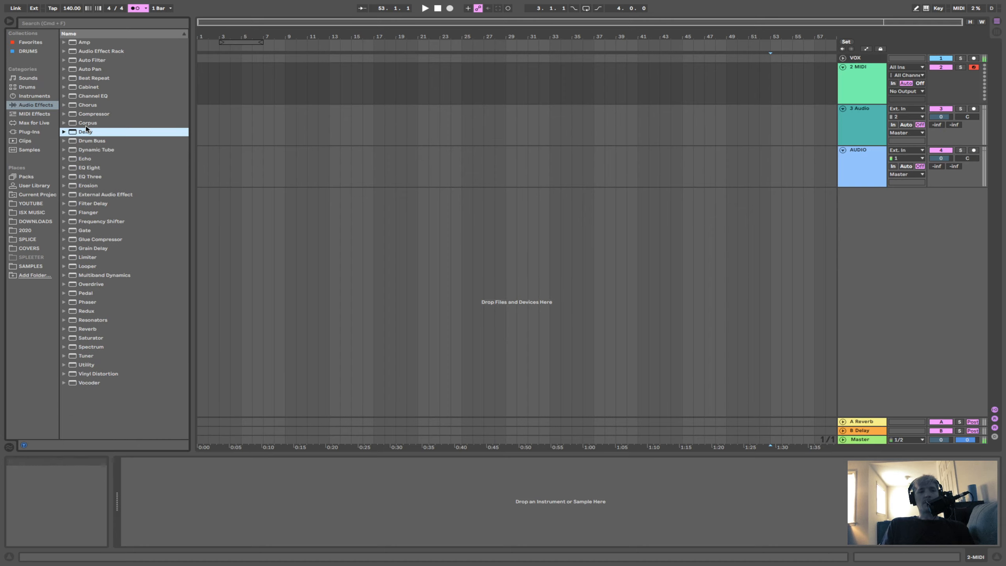
pyautogui.press('Up')
pyautogui.press('Down')
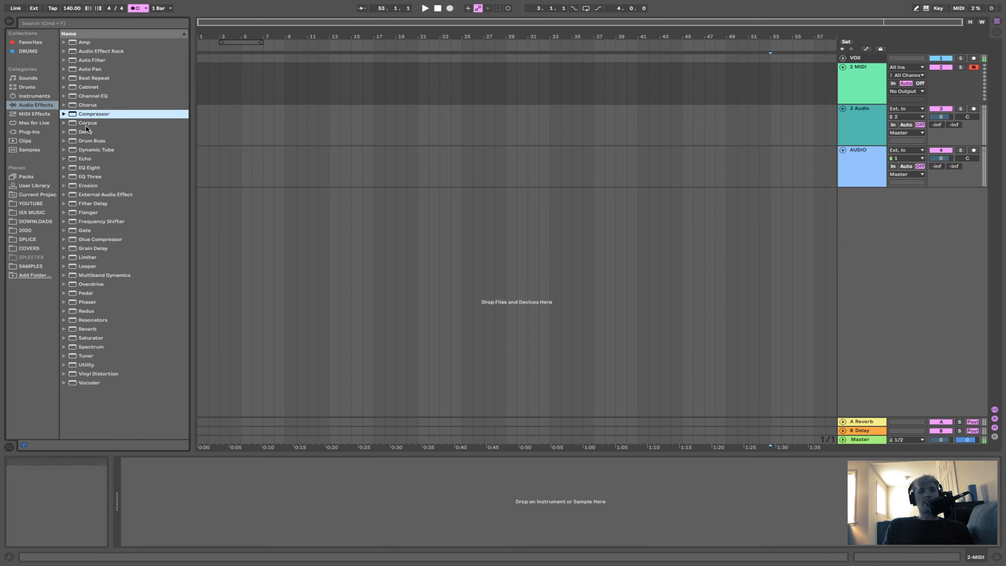
# Expand Compressor, load the Acoustic Kick Compressor.adv preset onto the 2 MIDI track and delete it again.
pyautogui.press('Right')
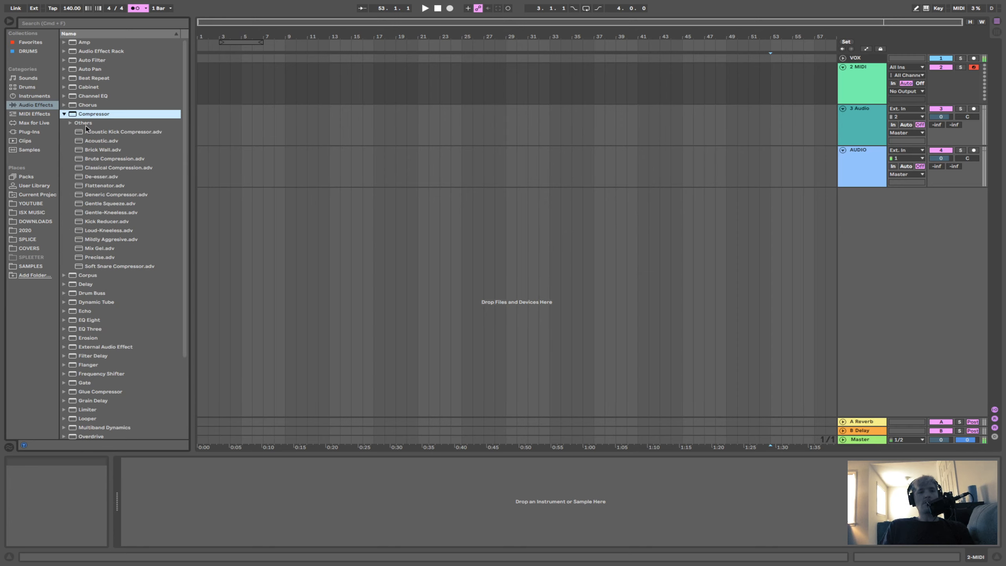
pyautogui.press('Down')
pyautogui.press('Down')
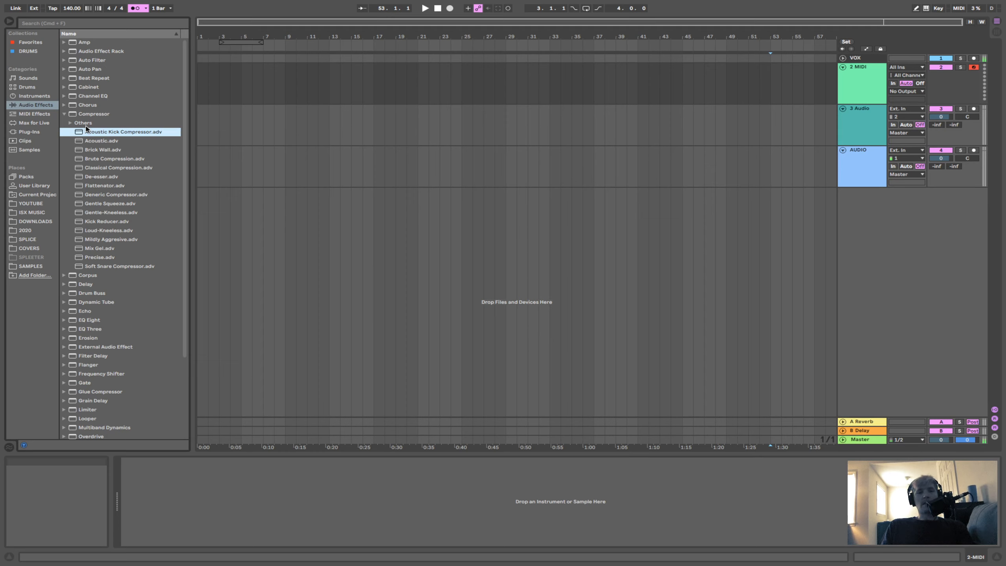
pyautogui.press('Return')
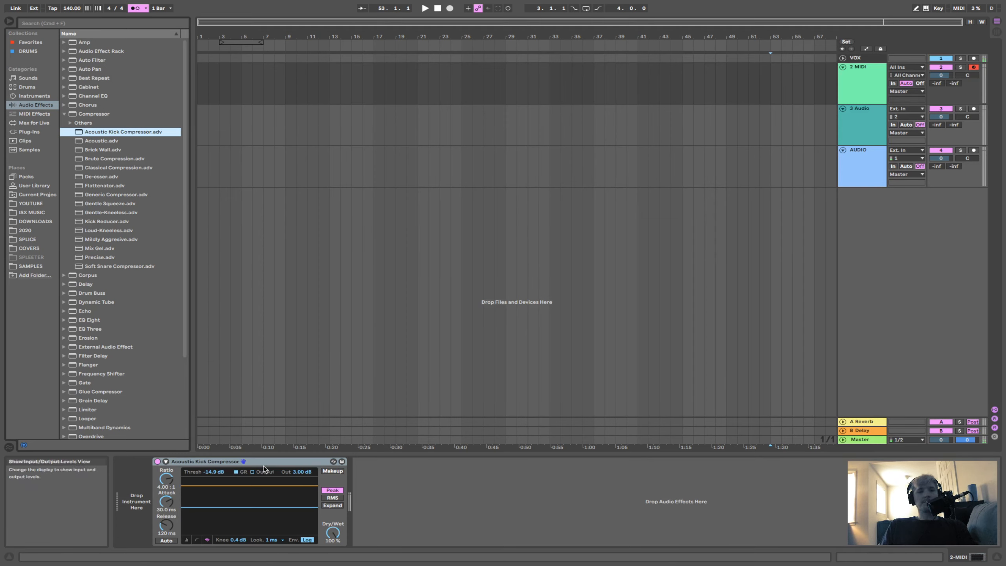
pyautogui.press('Delete')
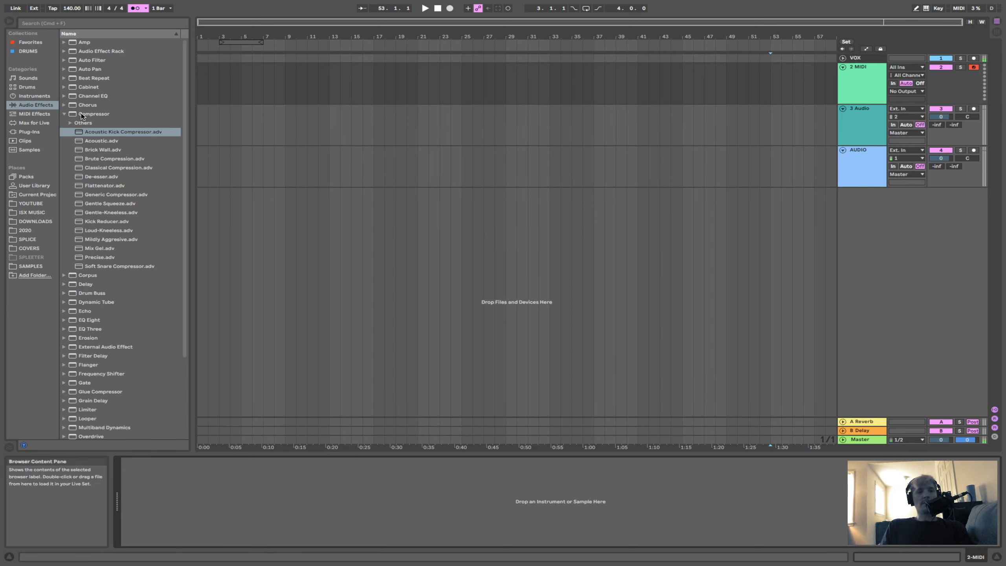
# Collapse the Compressor folder and load the Note Length MIDI effect onto the 2 MIDI track.
pyautogui.click(63, 115)
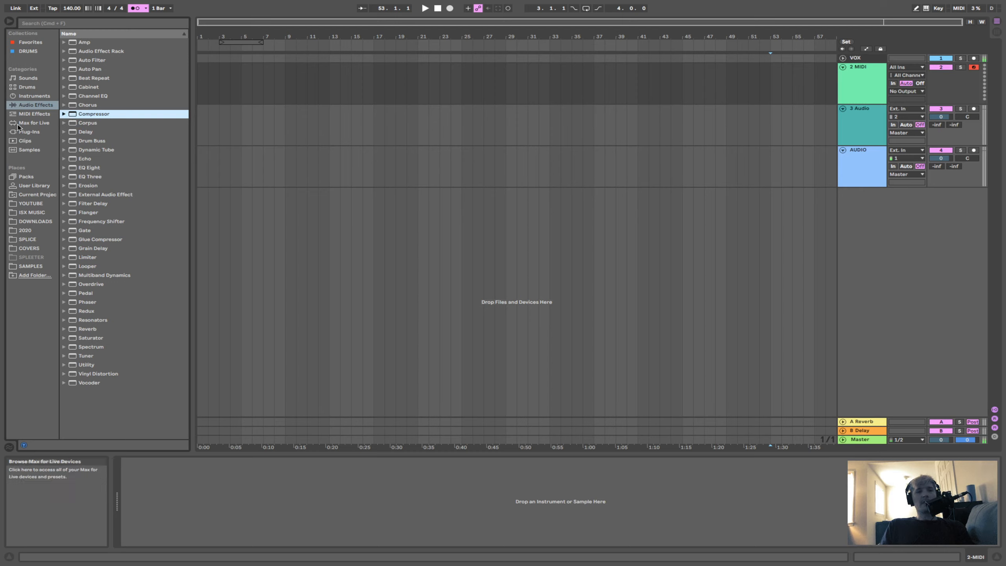
pyautogui.click(30, 114)
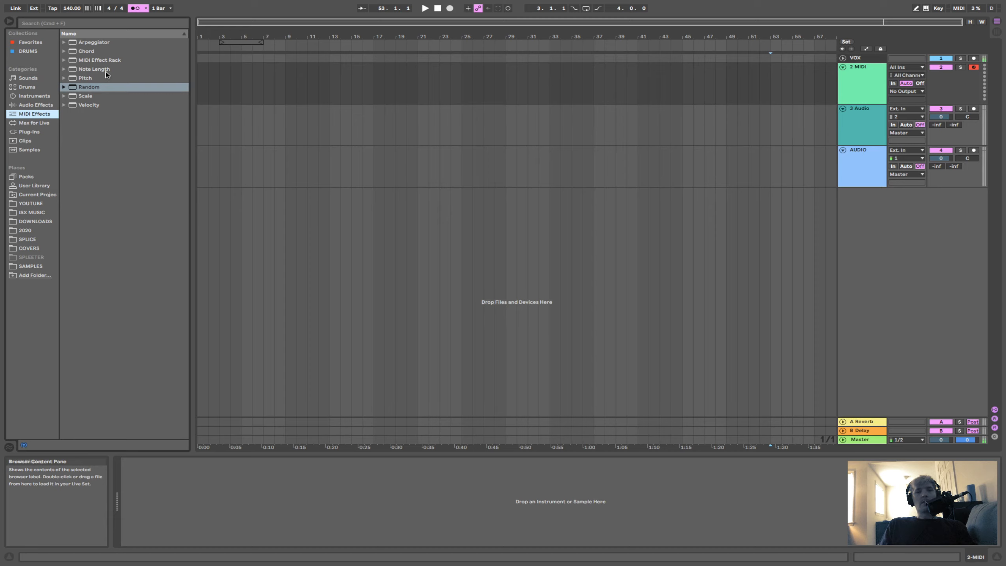
pyautogui.moveTo(102, 69); pyautogui.dragTo(273, 80)
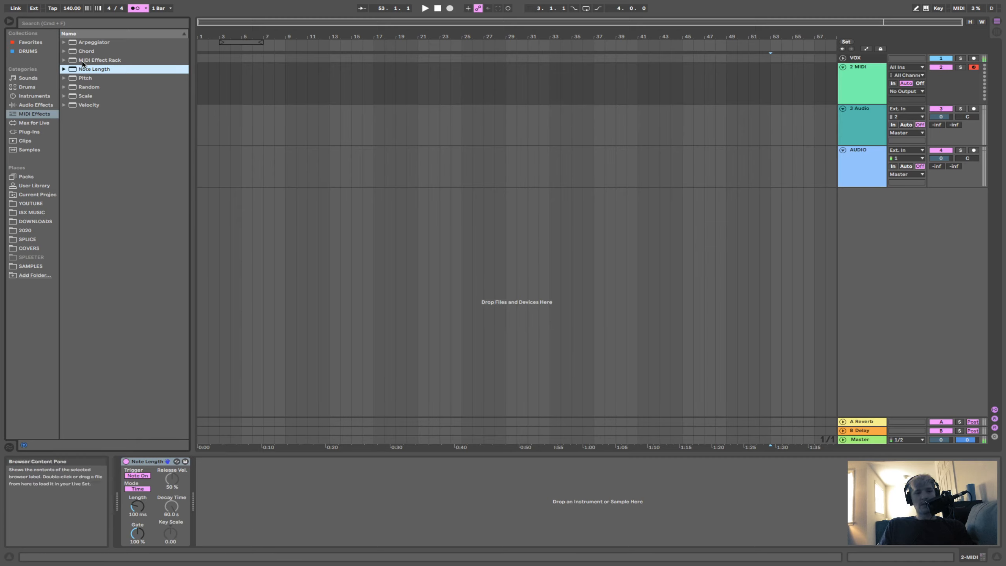
# Load the Operator instrument after Note Length on the 2 MIDI track and delete it again.
pyautogui.click(32, 96)
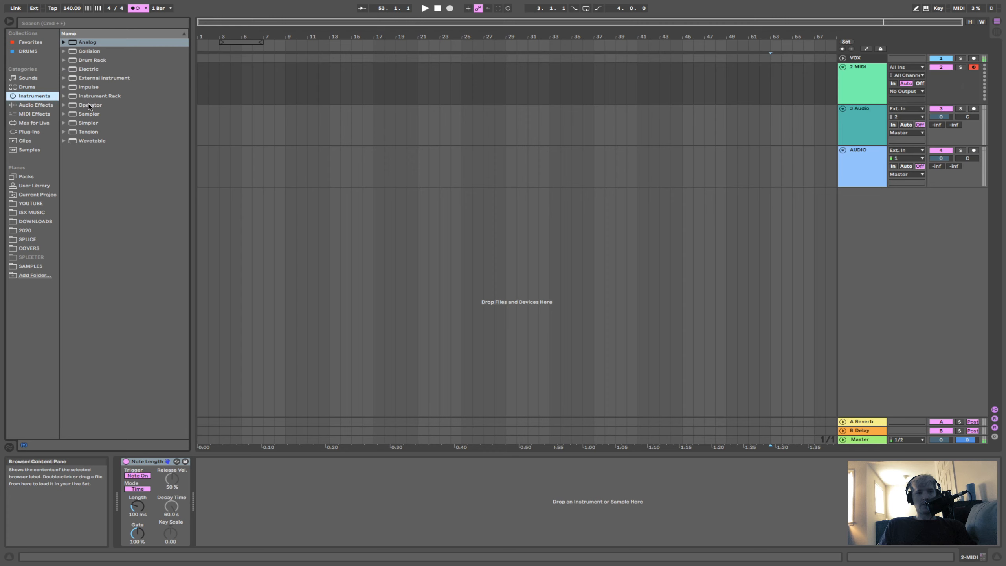
pyautogui.moveTo(90, 106); pyautogui.dragTo(258, 482)
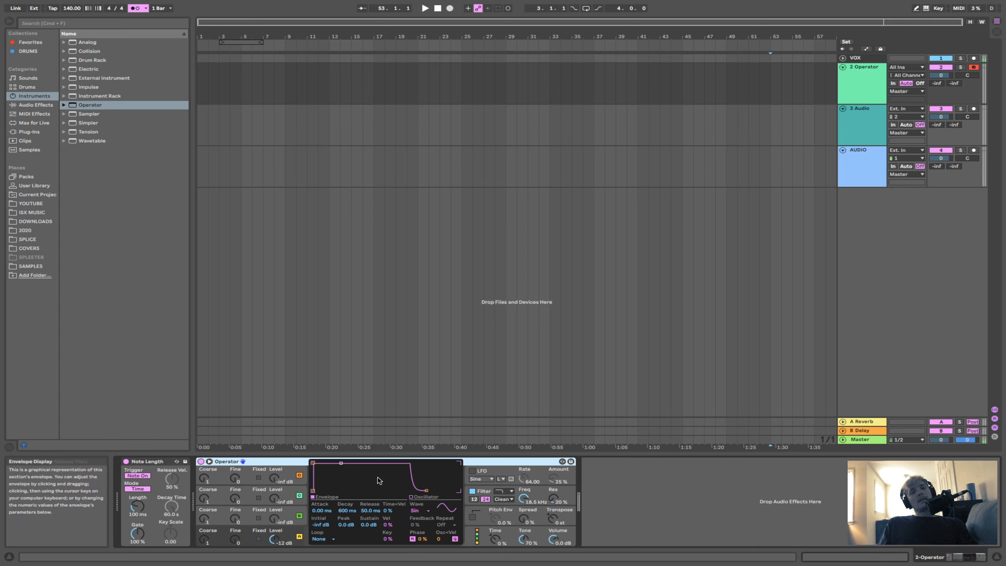
pyautogui.moveTo(447, 538)
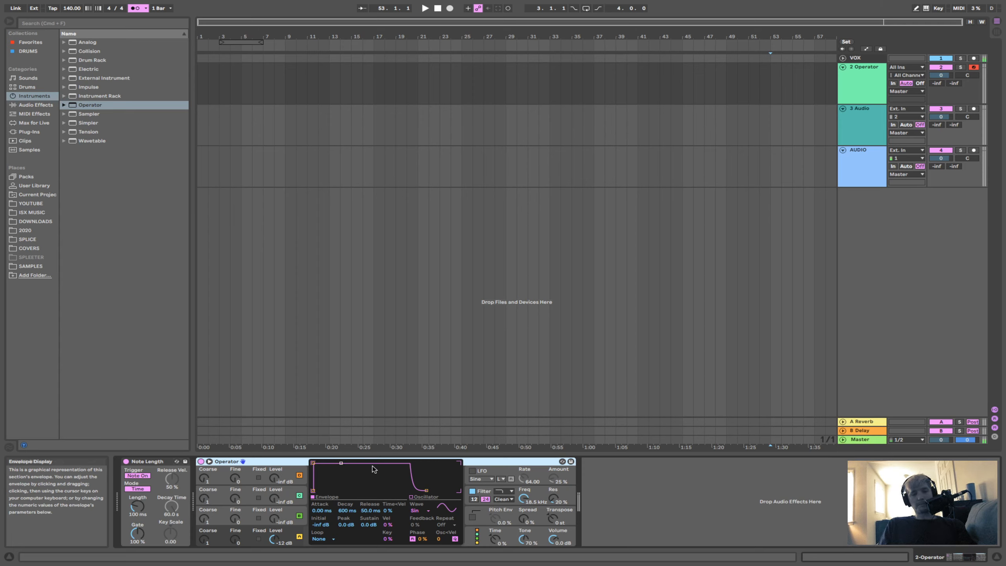
pyautogui.press('Delete')
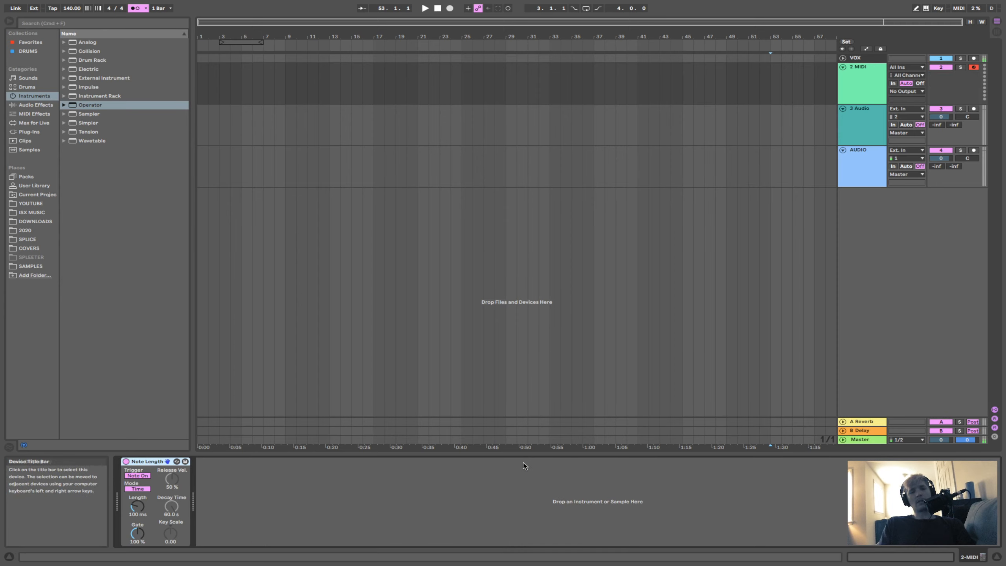
# Load Operator after Note Length once more and insert the Pitch MIDI effect between the two devices.
pyautogui.moveTo(101, 103)
pyautogui.mouseDown()
pyautogui.moveTo(118, 171)
pyautogui.moveTo(126, 496)
pyautogui.moveTo(206, 508)
pyautogui.moveTo(112, 514)
pyautogui.moveTo(201, 505)
pyautogui.mouseUp()
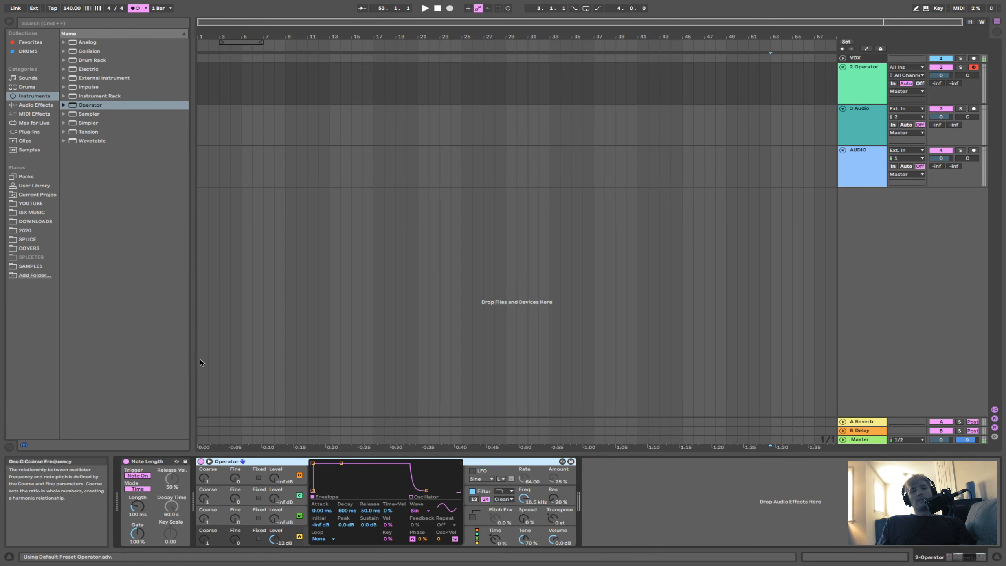
pyautogui.click(34, 114)
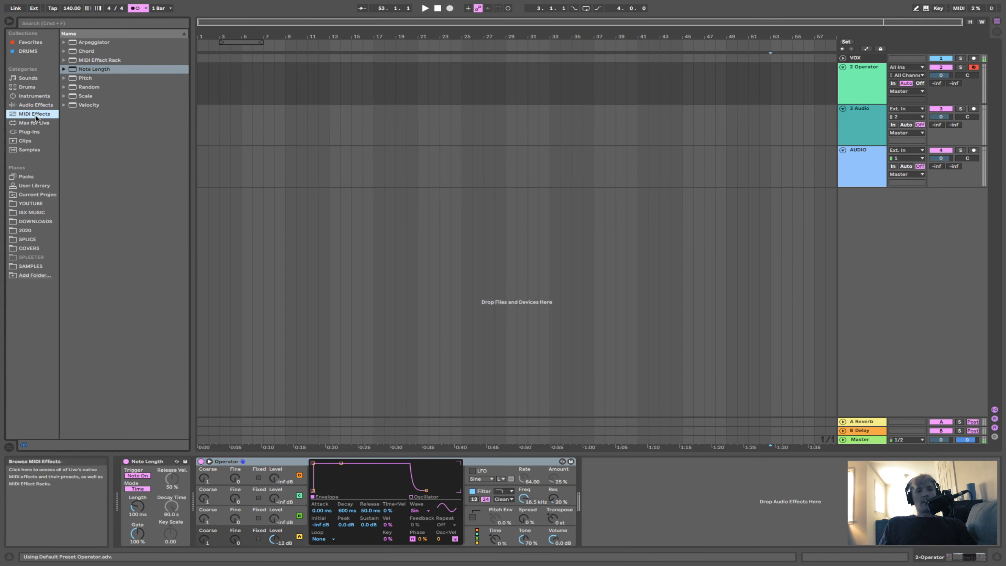
pyautogui.moveTo(85, 78)
pyautogui.mouseDown()
pyautogui.moveTo(674, 491)
pyautogui.moveTo(669, 517)
pyautogui.moveTo(218, 493)
pyautogui.moveTo(215, 471)
pyautogui.mouseUp()
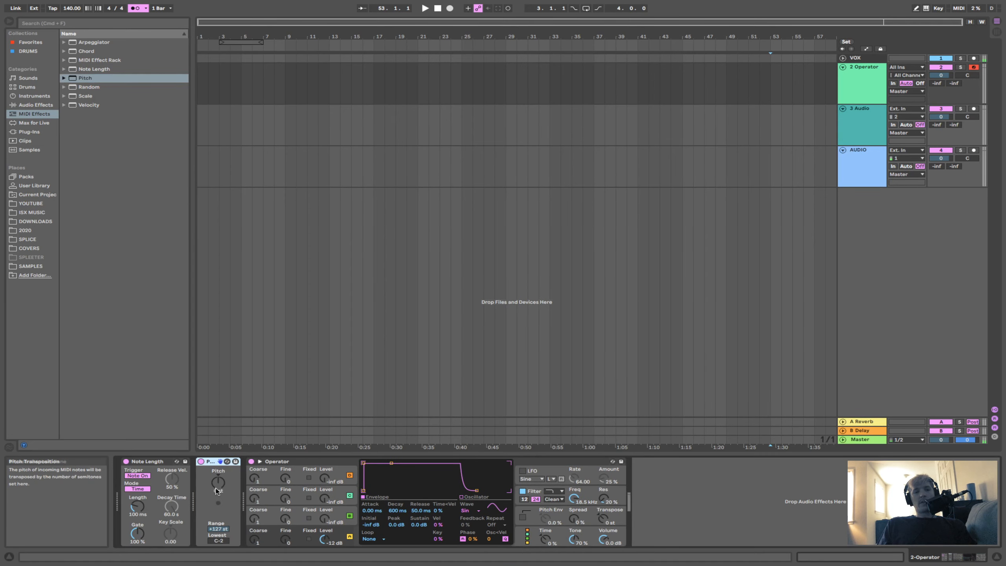
# Delete all the devices from the 2 MIDI track's device chain.
pyautogui.press('Delete')
pyautogui.press('Delete')
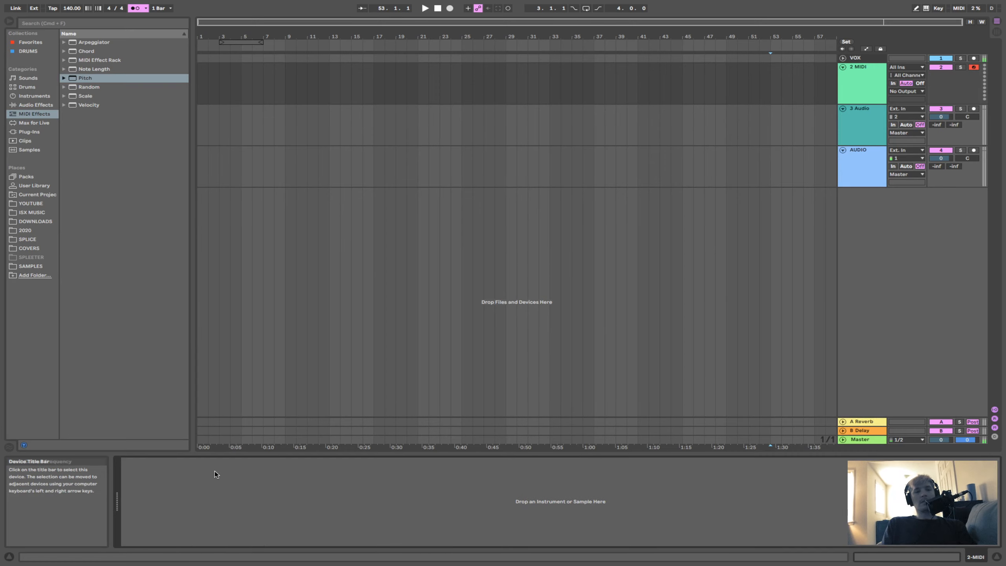
# Look through the Max Instrument and Max Audio Effect folders in the Max for Live category, collapsing each one.
pyautogui.click(39, 123)
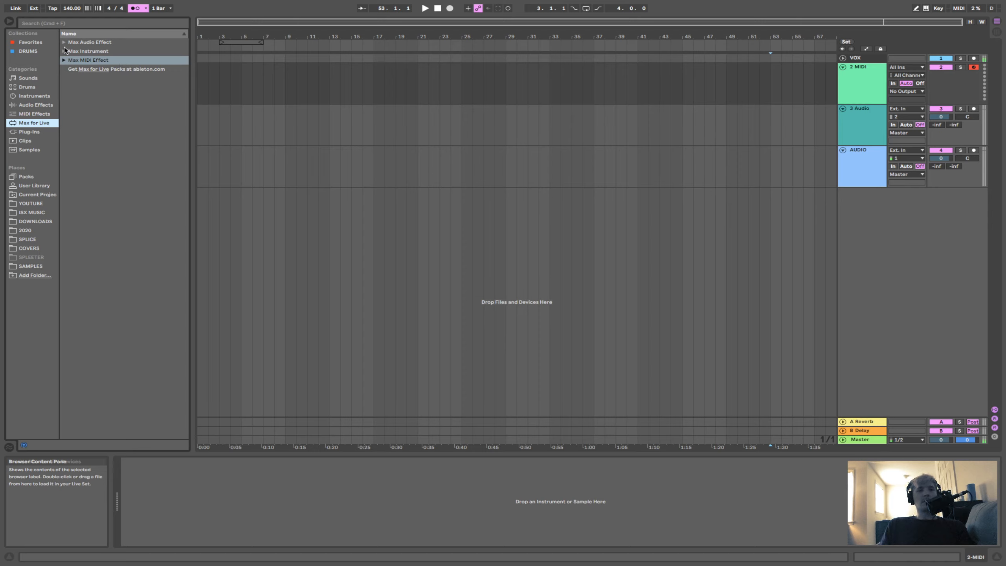
pyautogui.click(90, 51)
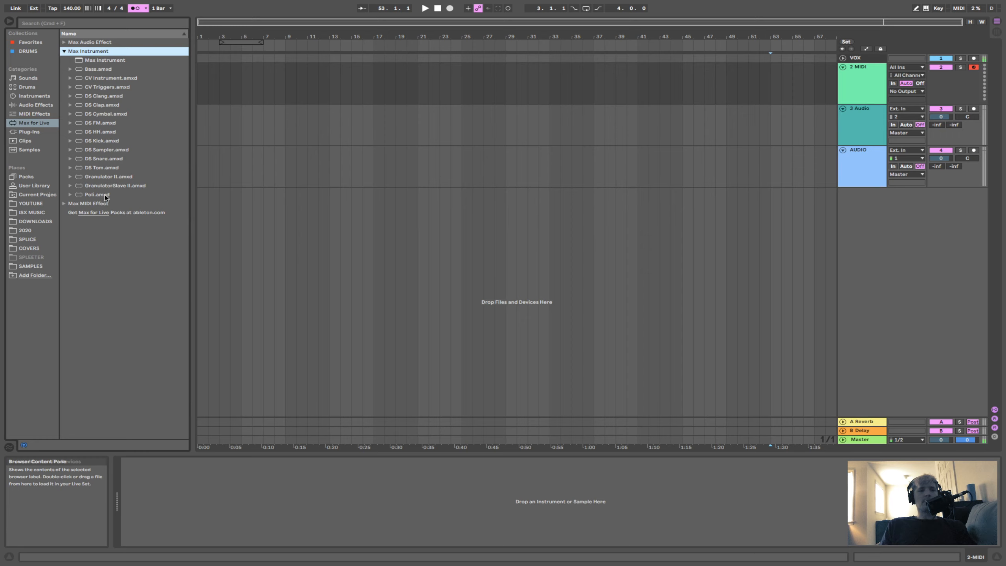
pyautogui.click(64, 51)
pyautogui.click(64, 42)
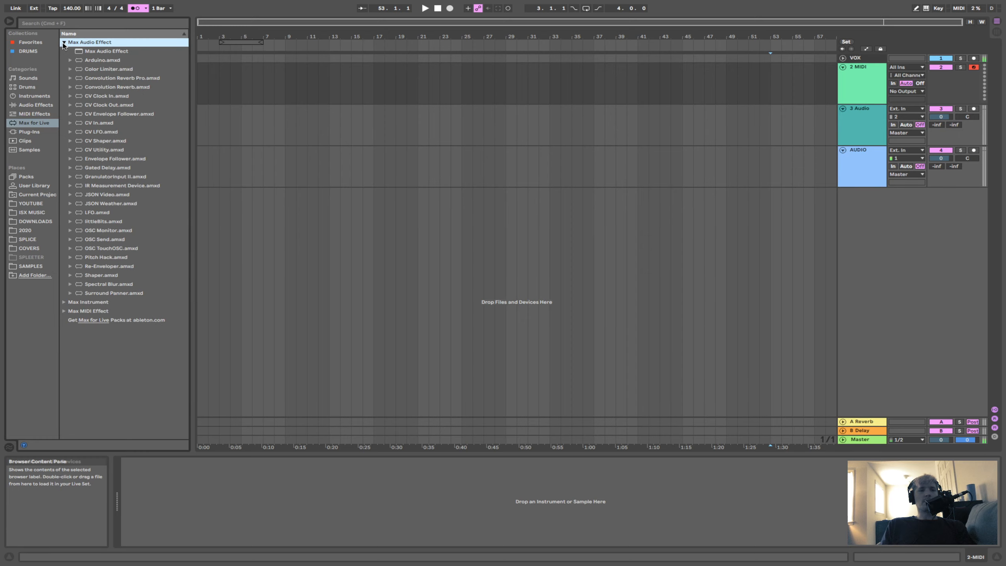
pyautogui.click(63, 42)
pyautogui.click(63, 42)
pyautogui.click(64, 42)
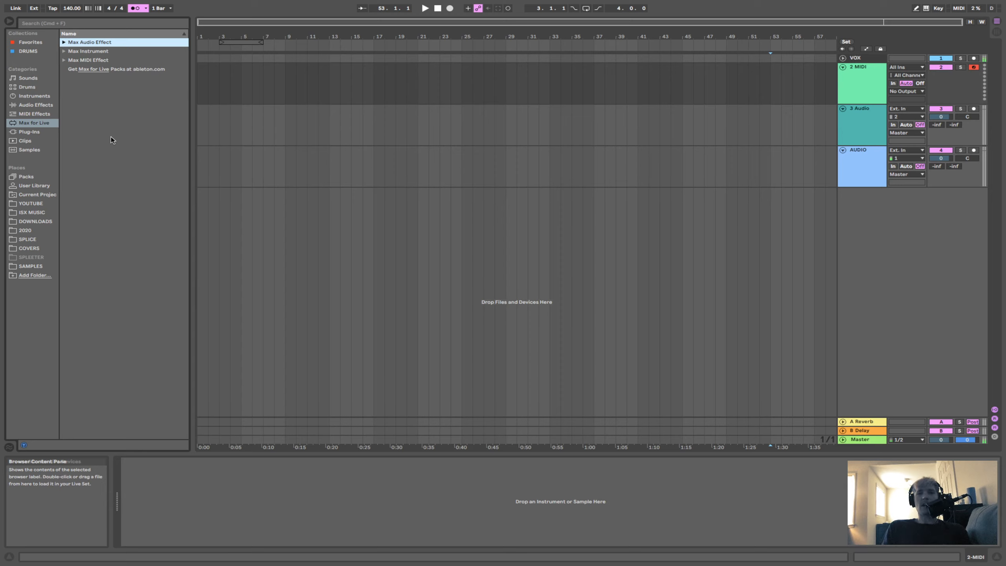
# Show the Plug-Ins category and look inside its VST and VST3 folders, collapsing them again.
pyautogui.click(27, 134)
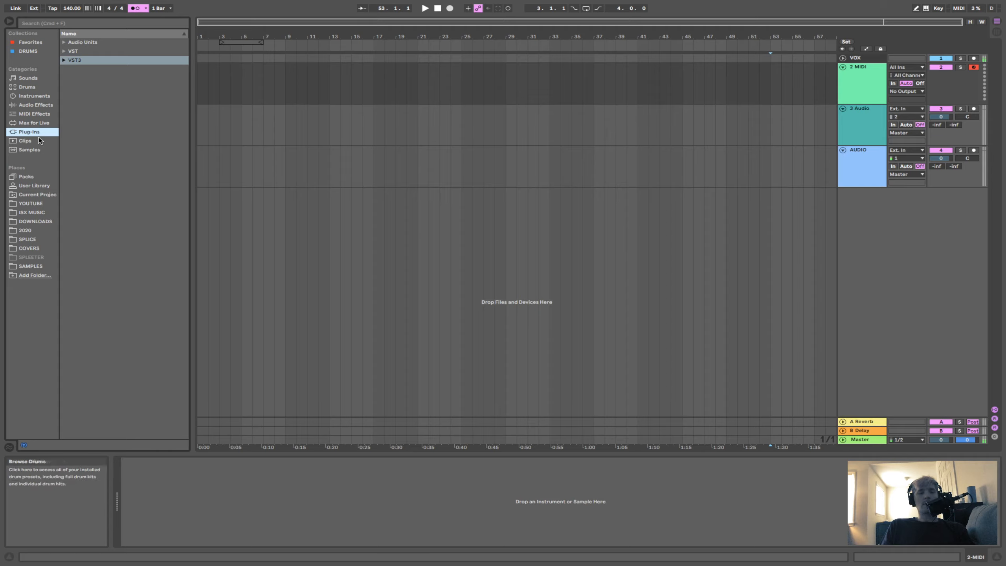
pyautogui.click(64, 50)
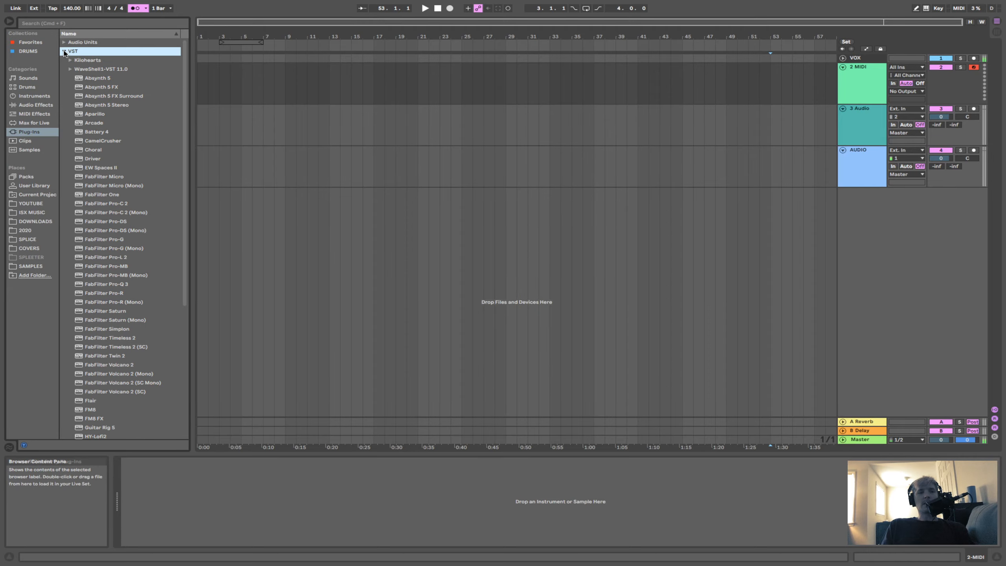
pyautogui.click(64, 50)
pyautogui.click(63, 51)
pyautogui.click(63, 51)
pyautogui.click(64, 60)
pyautogui.click(63, 61)
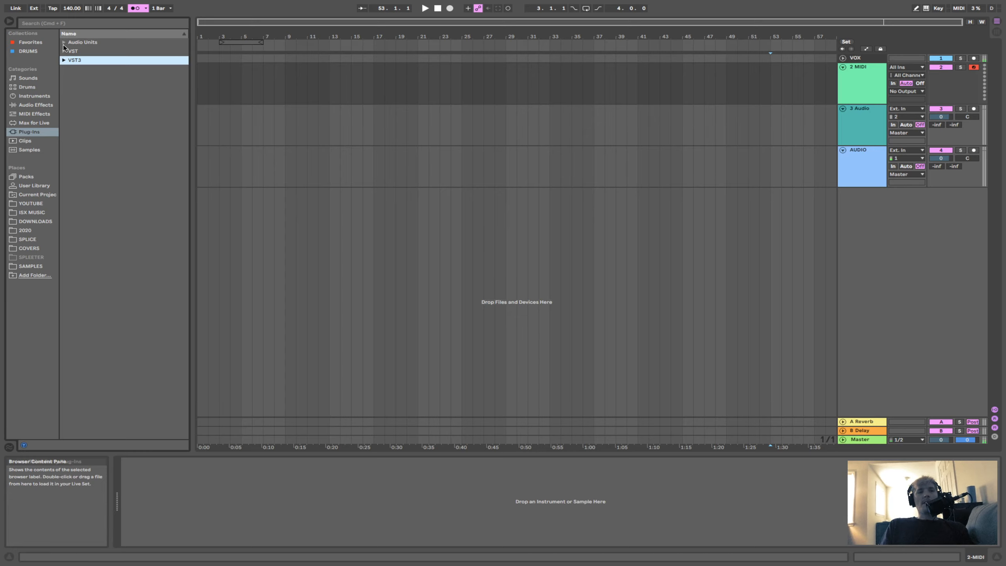
pyautogui.click(113, 94)
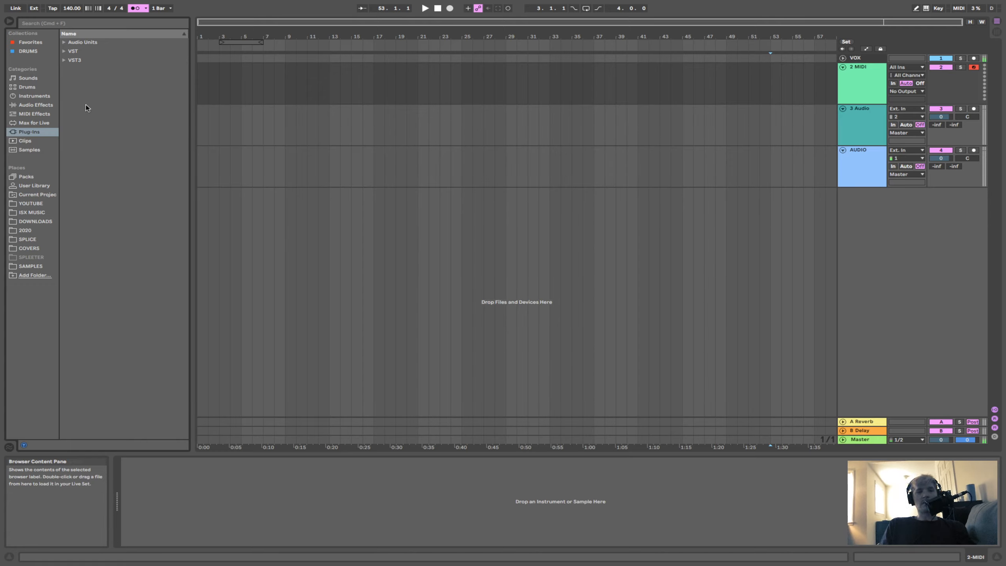
# Browse through the list of installed Live clips in the Clips category.
pyautogui.click(32, 139)
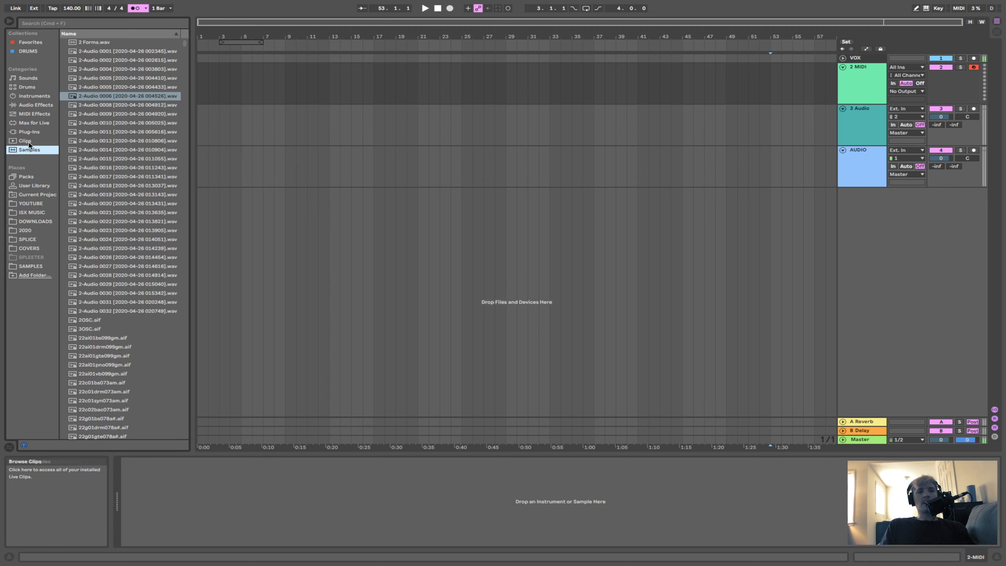
pyautogui.click(28, 150)
pyautogui.click(33, 141)
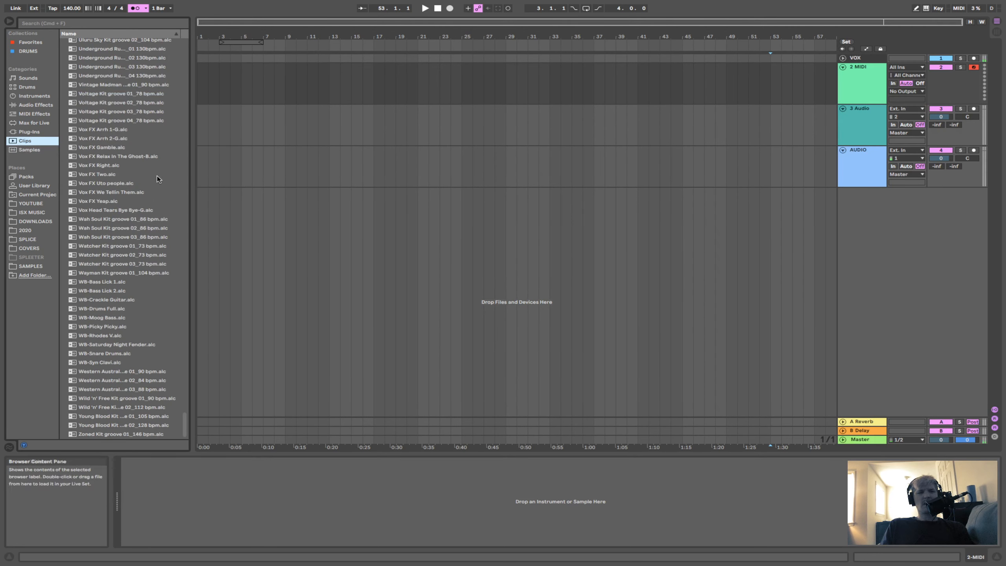
pyautogui.scroll(20, 157, 178)
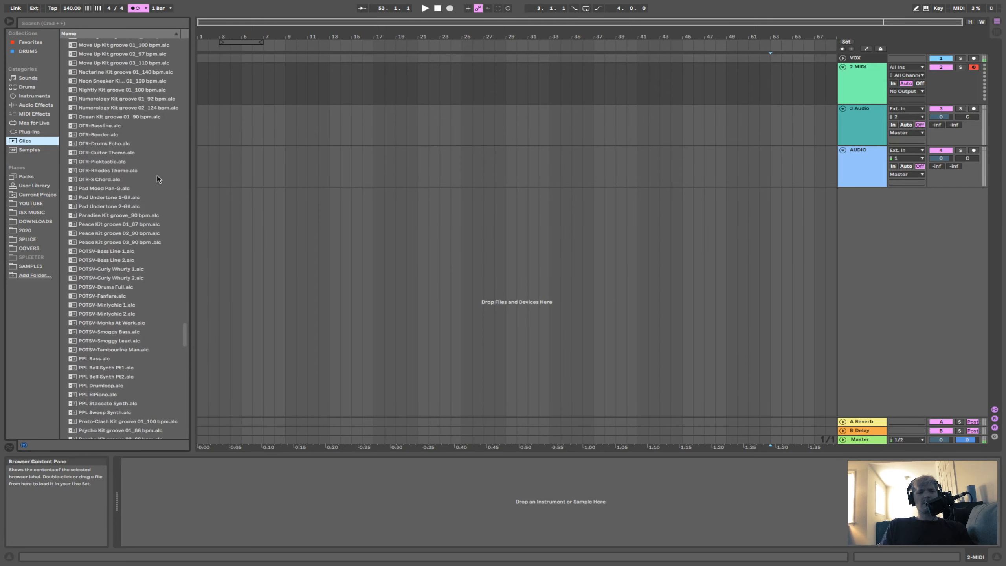
pyautogui.scroll(20, 157, 177)
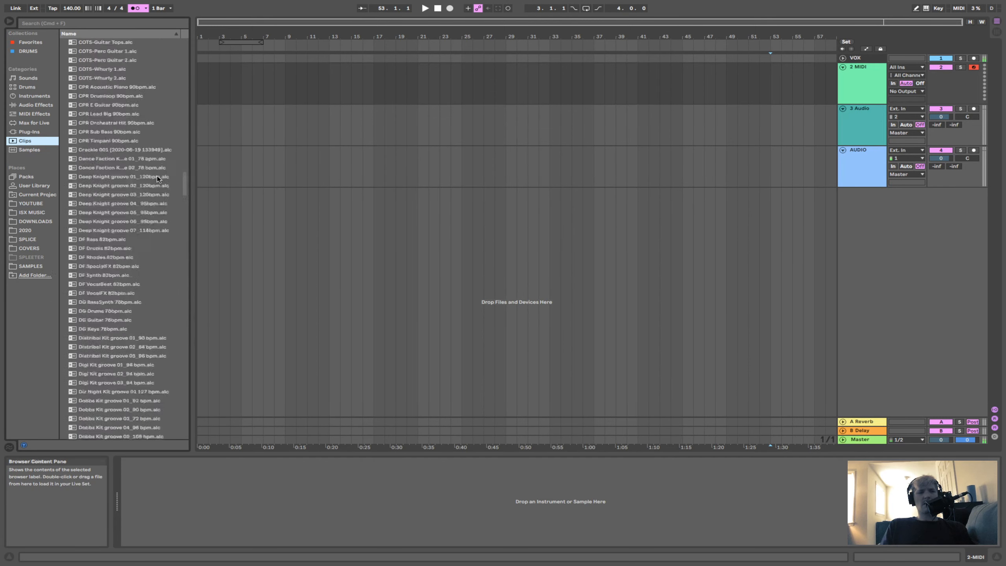
pyautogui.scroll(20, 157, 177)
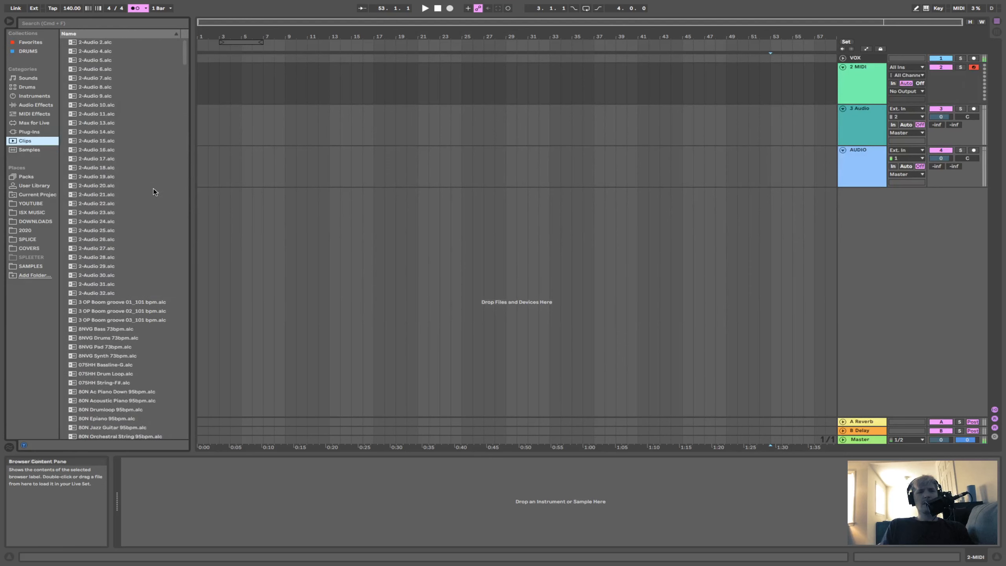
# Browse the Samples category from the first files to the end of the list.
pyautogui.click(40, 150)
pyautogui.scroll(-6, 105, 121)
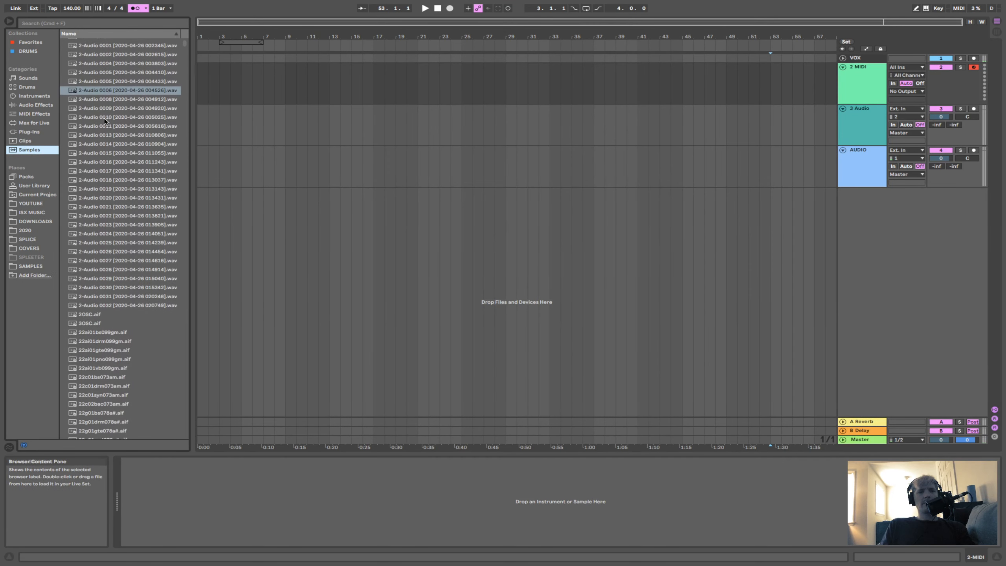
pyautogui.scroll(6, 105, 121)
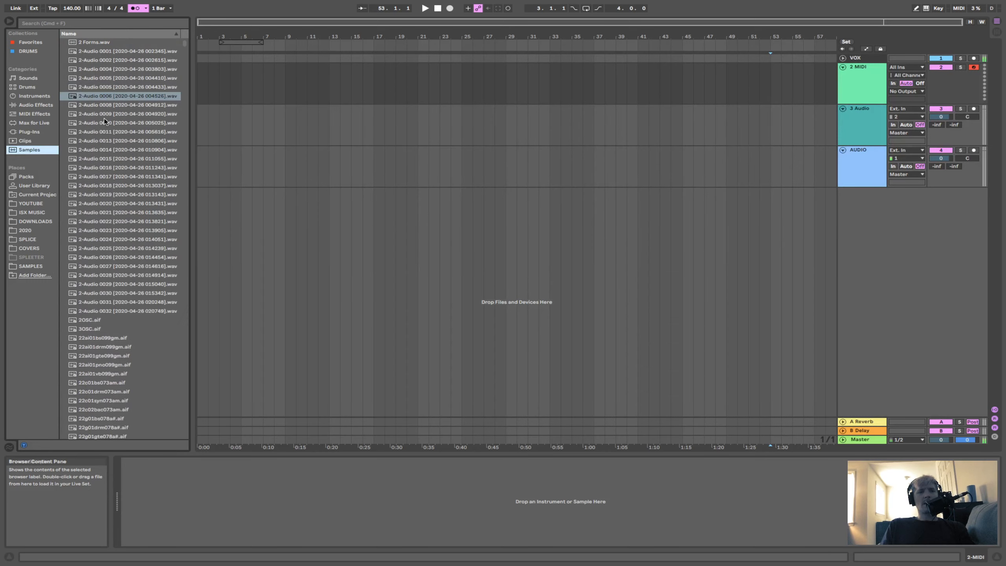
pyautogui.scroll(-15, 134, 281)
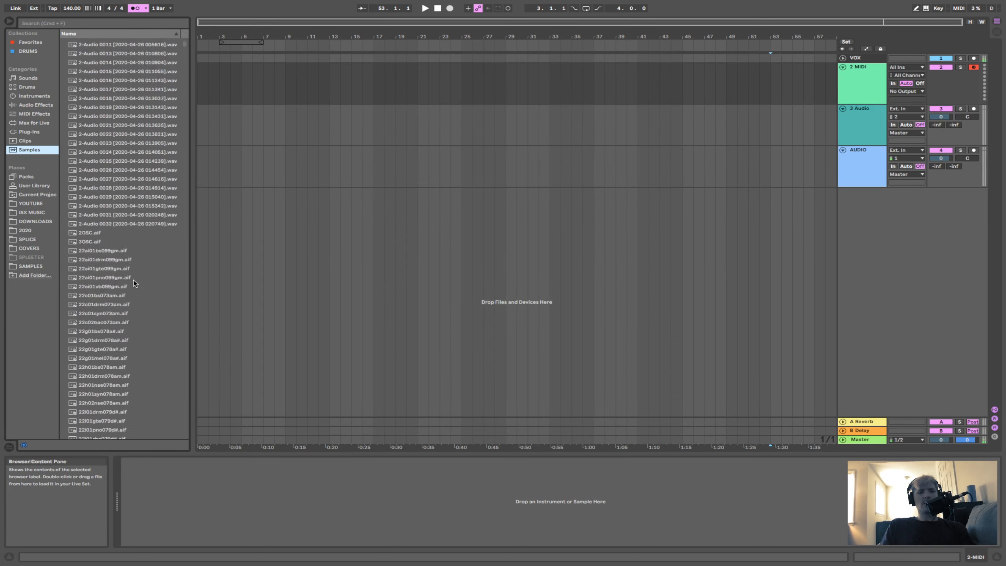
pyautogui.scroll(-20, 134, 281)
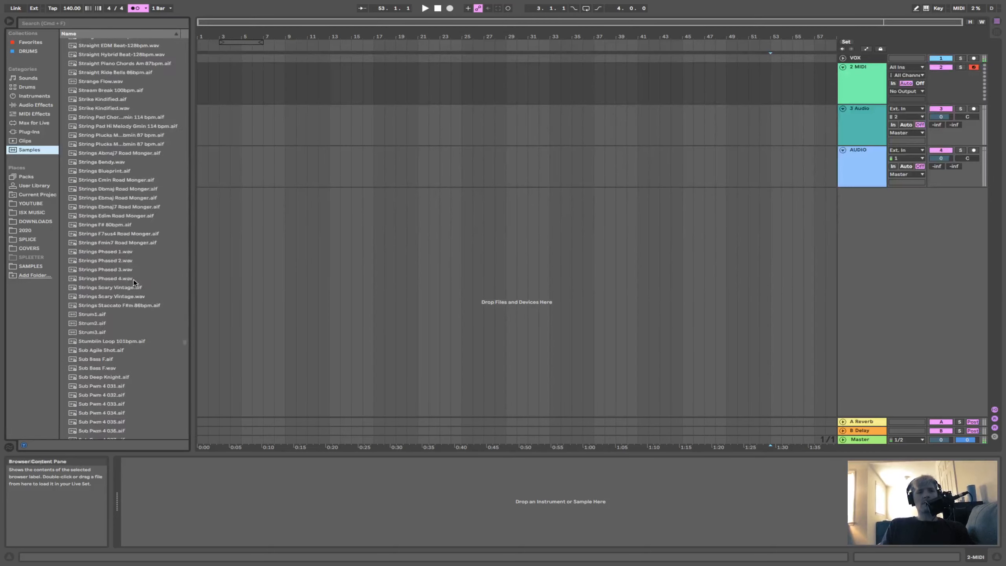
pyautogui.scroll(-20, 134, 280)
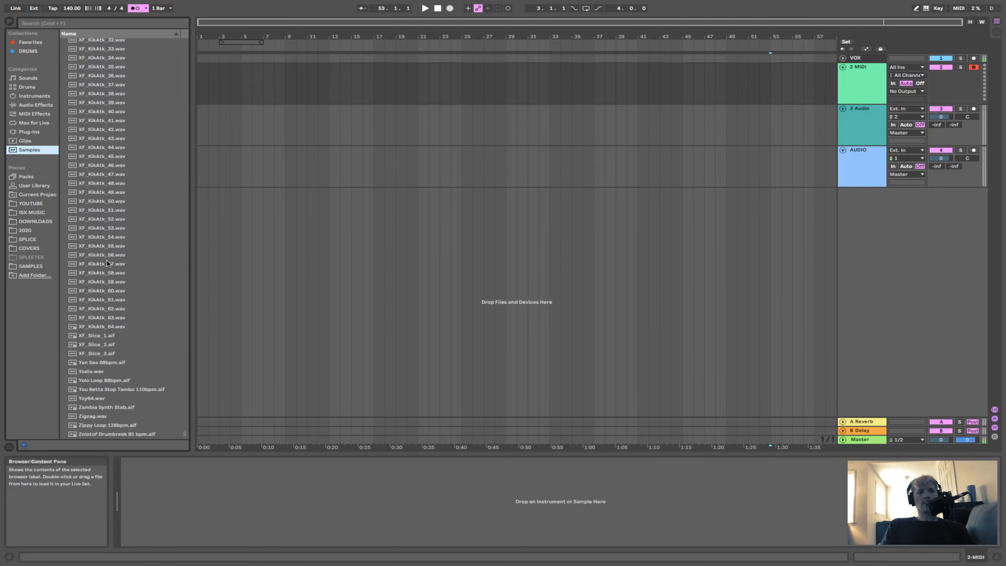
# Show the installed Packs, look inside the Sets folder of Beat Tools and collapse the pack again.
pyautogui.click(44, 176)
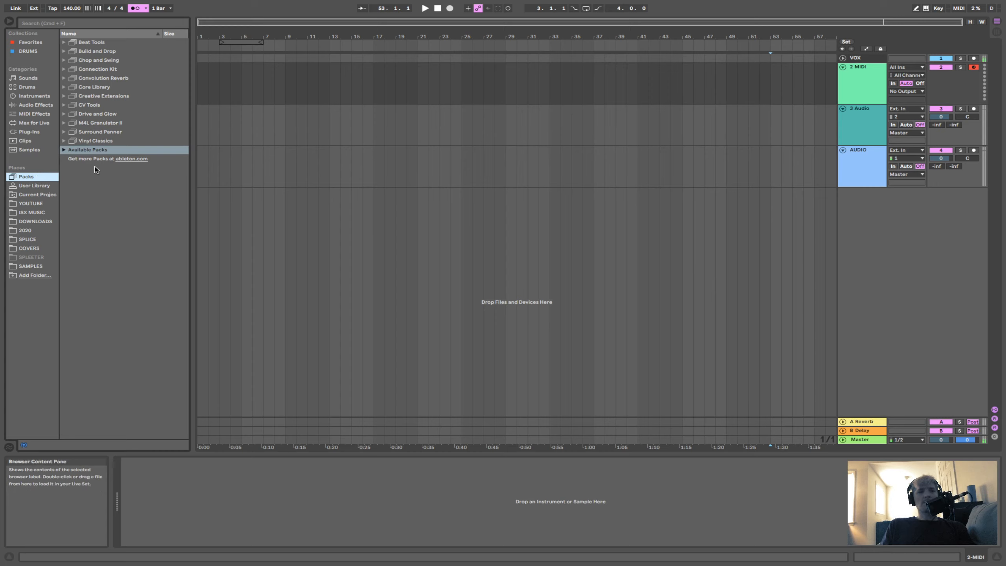
pyautogui.click(63, 43)
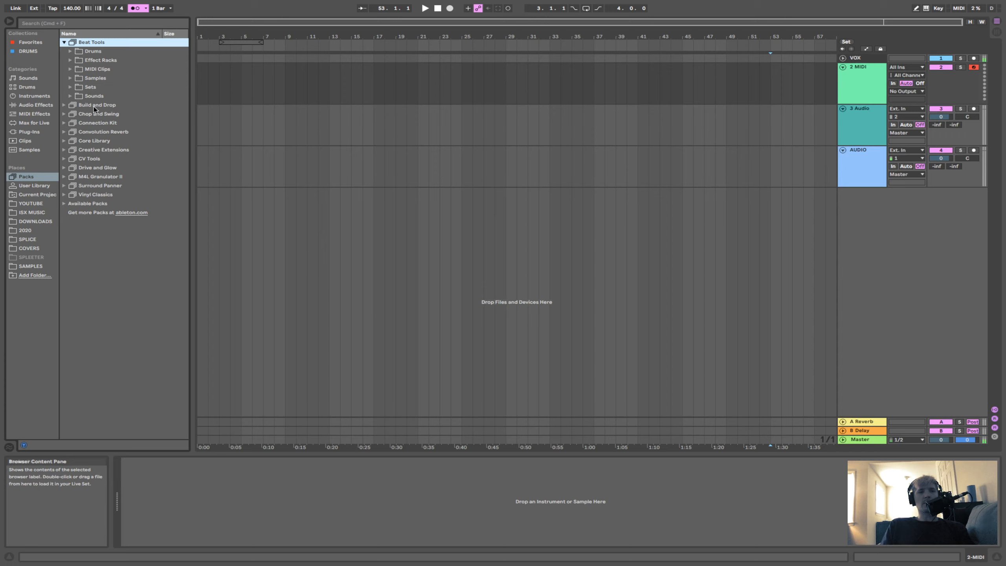
pyautogui.click(70, 87)
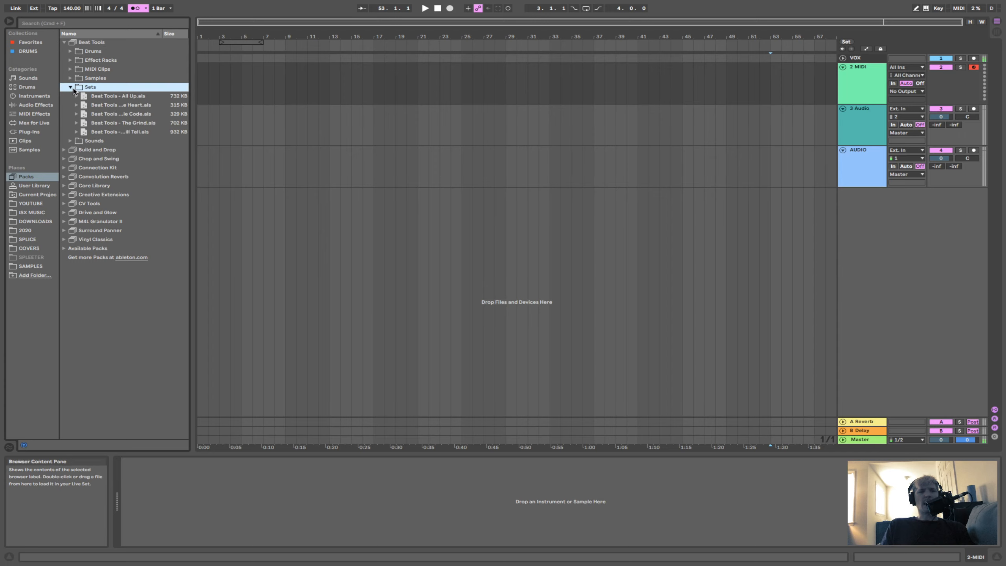
pyautogui.click(70, 88)
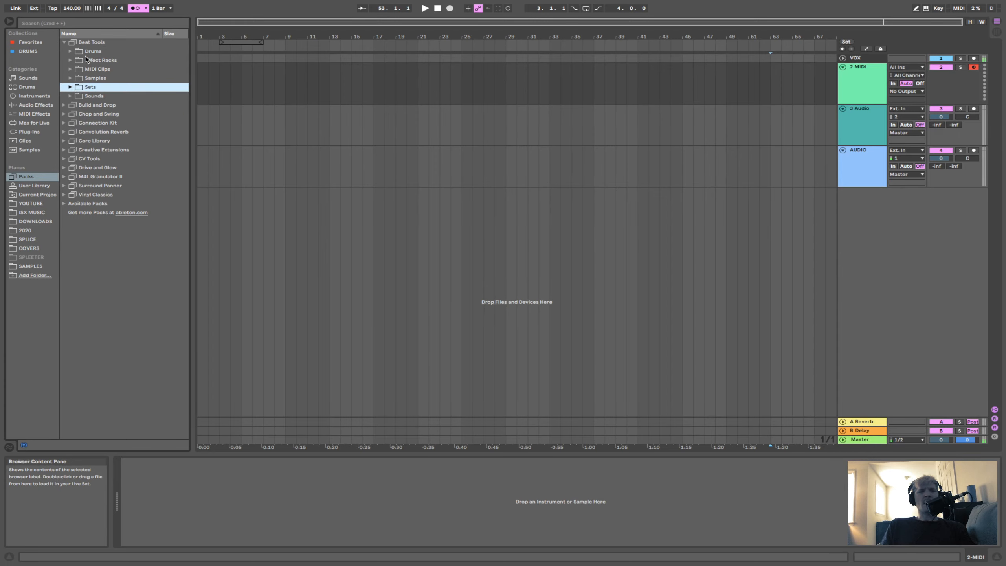
pyautogui.click(64, 43)
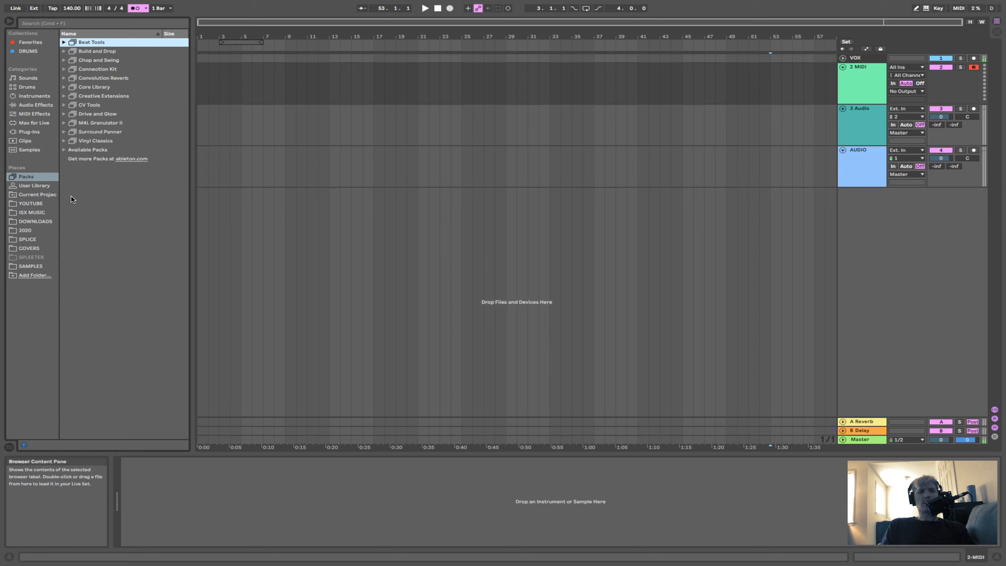
# Show the User Library with its Live 8 Compressor preset, and look inside the Current Project's Samples folder, collapsing it again.
pyautogui.click(33, 187)
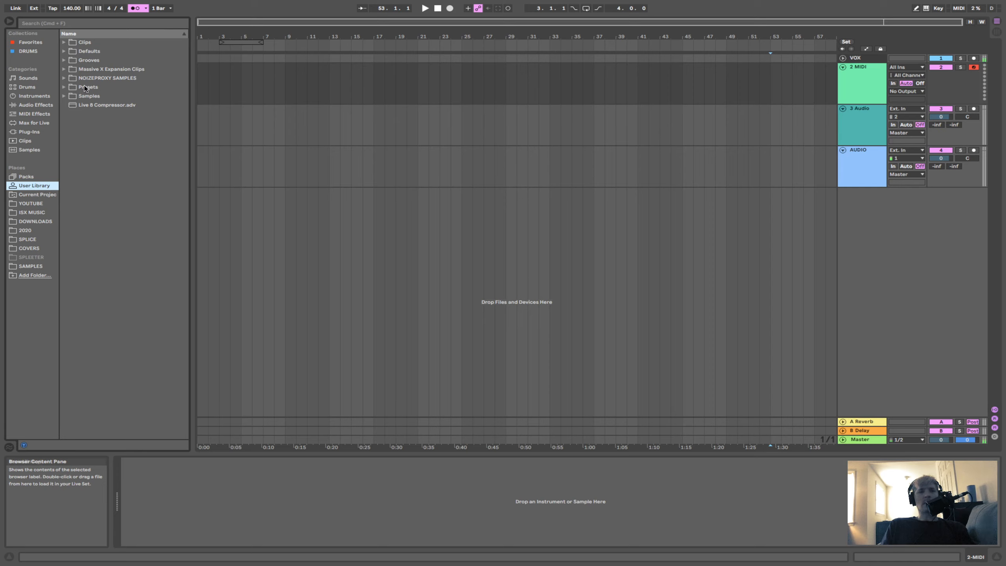
pyautogui.click(105, 106)
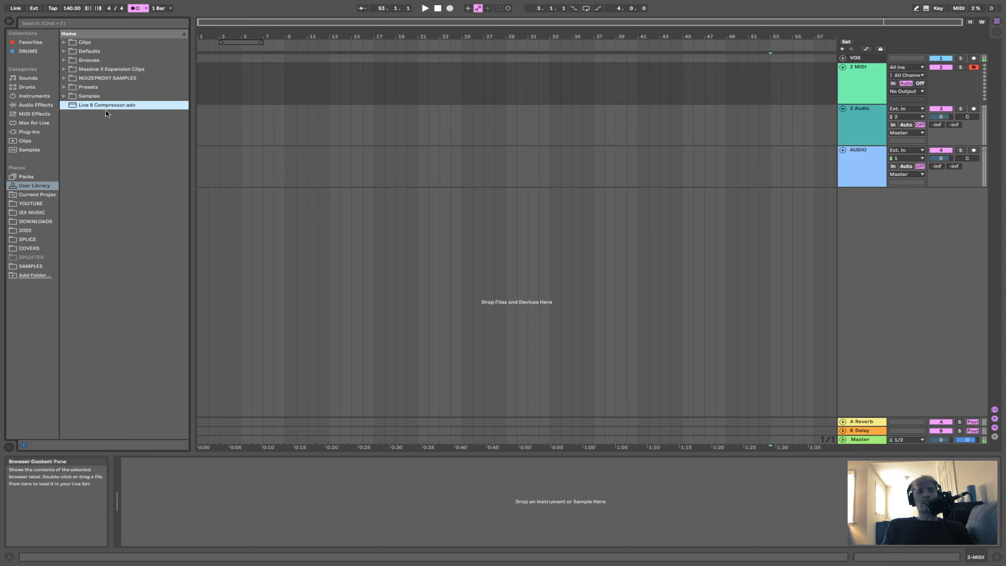
pyautogui.click(32, 196)
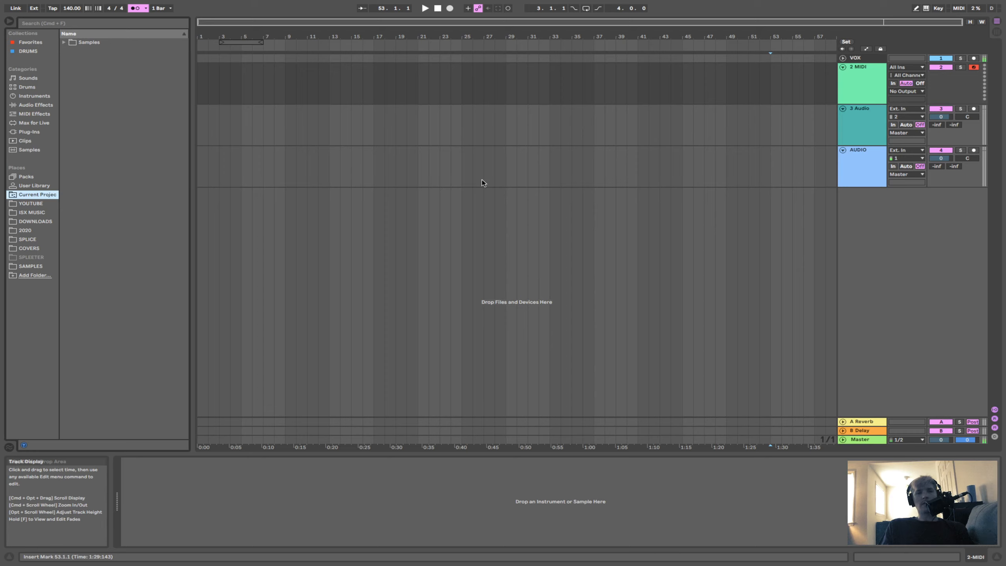
pyautogui.click(65, 44)
pyautogui.click(68, 51)
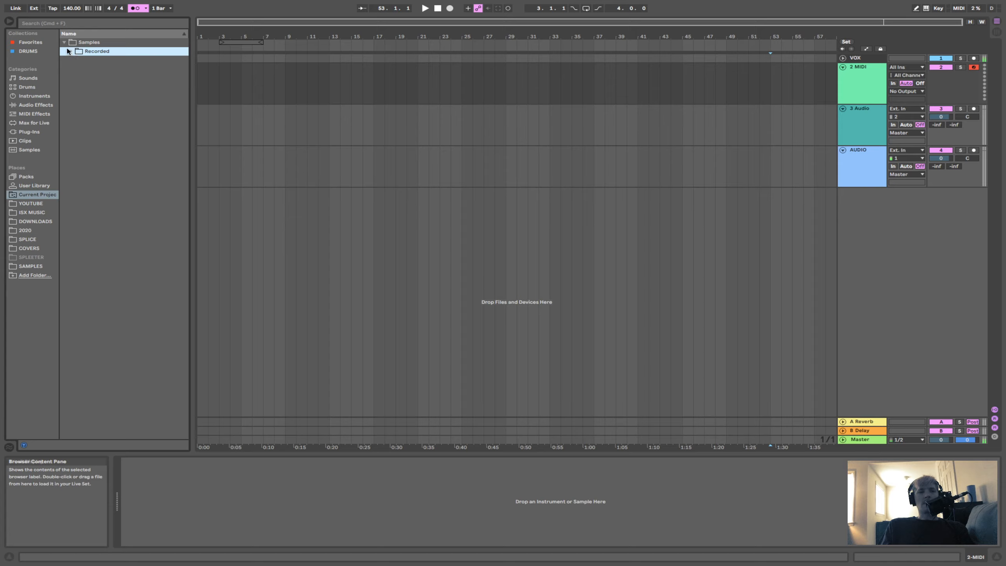
pyautogui.click(64, 42)
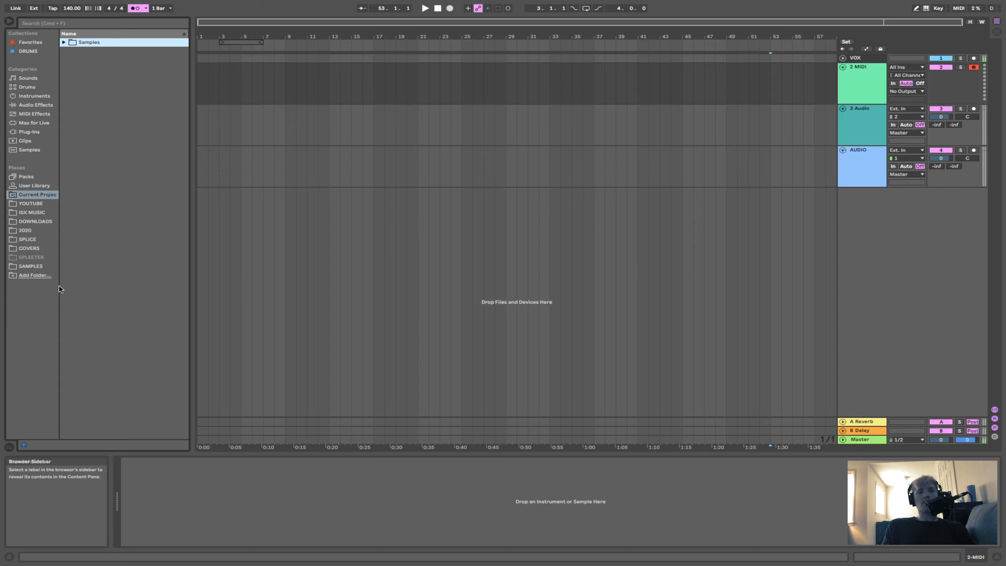
# Open the Add Folder dialog under Places and cancel it, and show the Groove Pool beneath the browser, hiding it again.
pyautogui.click(39, 278)
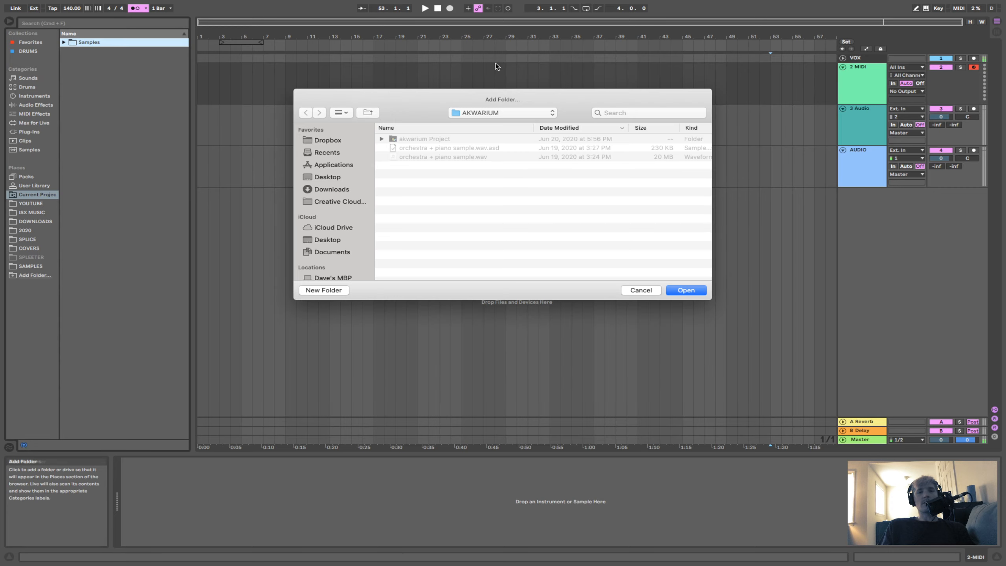
pyautogui.click(640, 290)
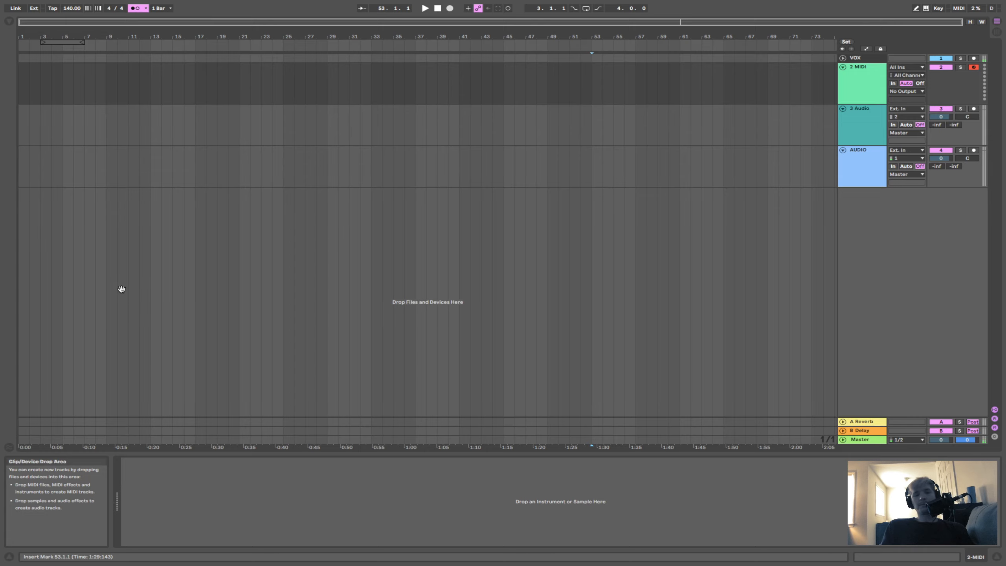
pyautogui.press('super+alt+b')
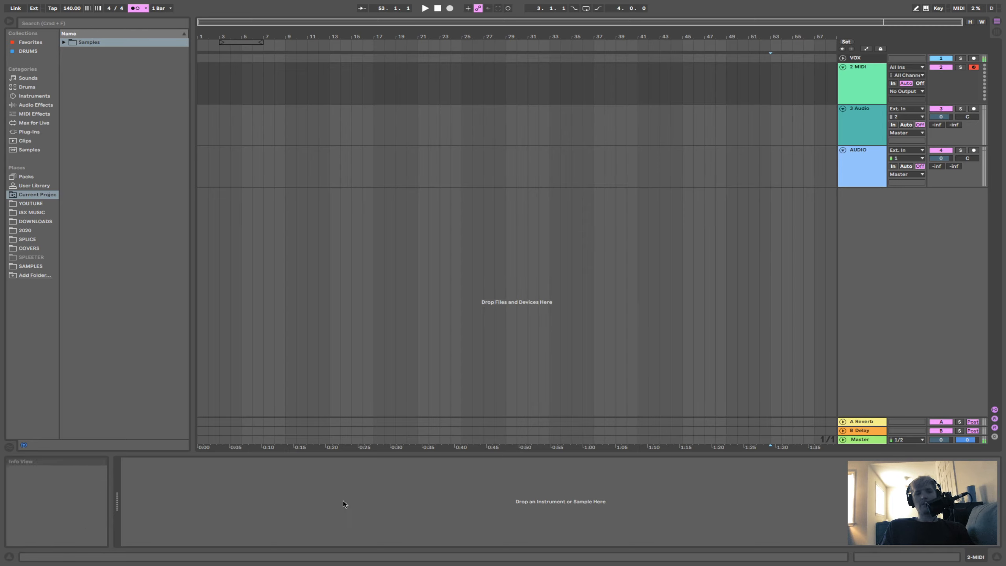
pyautogui.click(8, 449)
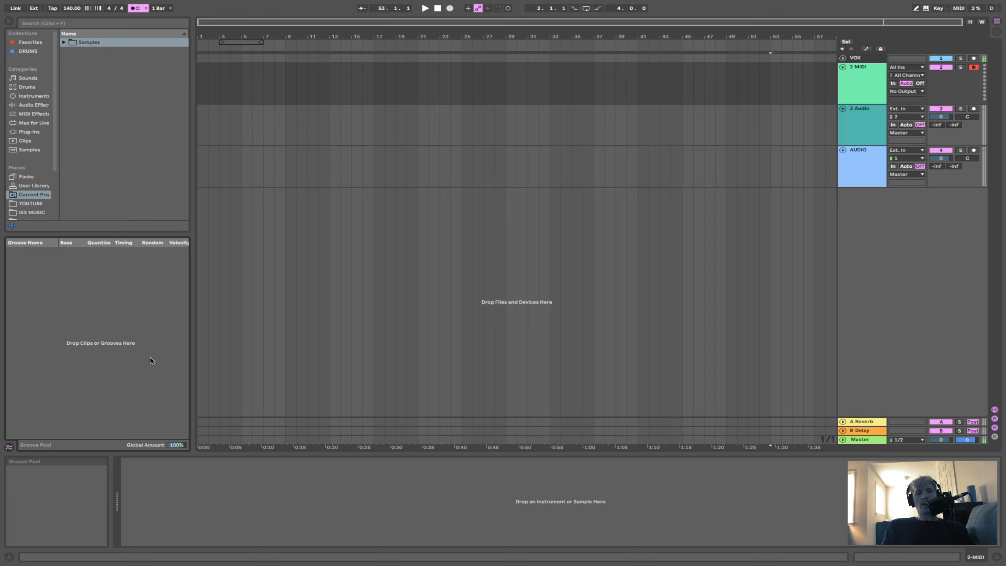
pyautogui.click(9, 447)
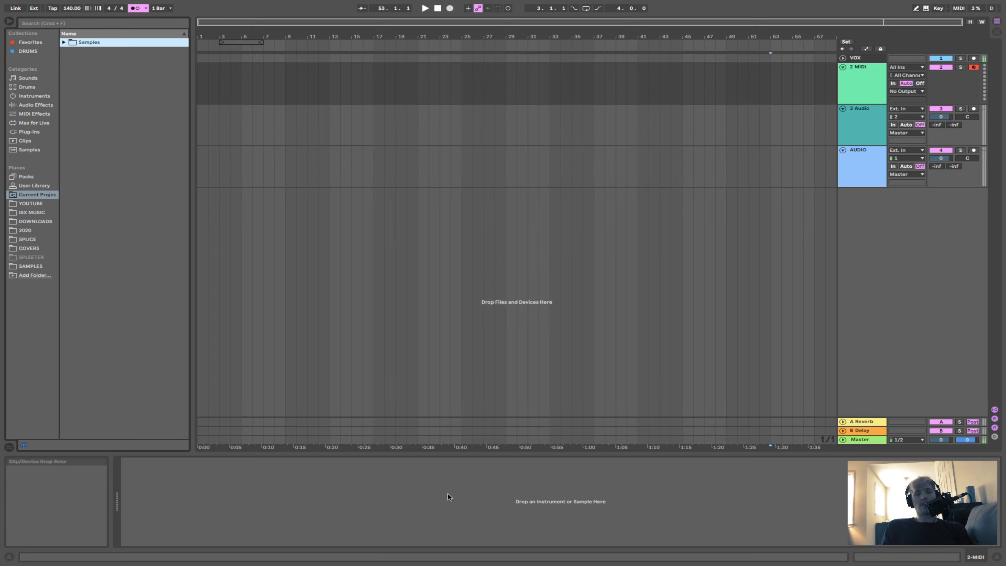
# Hide and show the Device View and the browser to demonstrate toggling both panes.
pyautogui.press('super+alt+l')
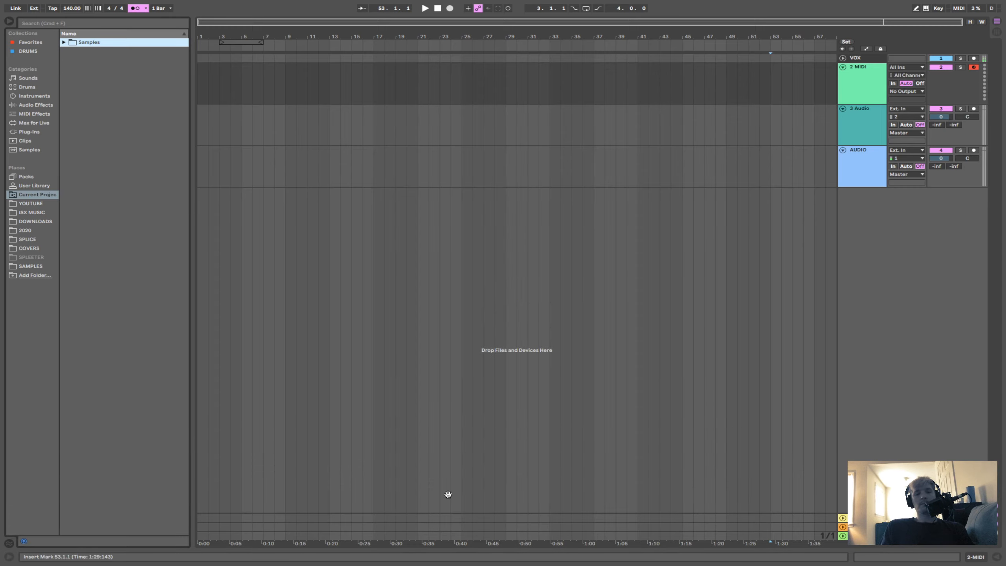
pyautogui.press('super+alt+l')
pyautogui.press('super+alt+l')
pyautogui.press('super+alt+b')
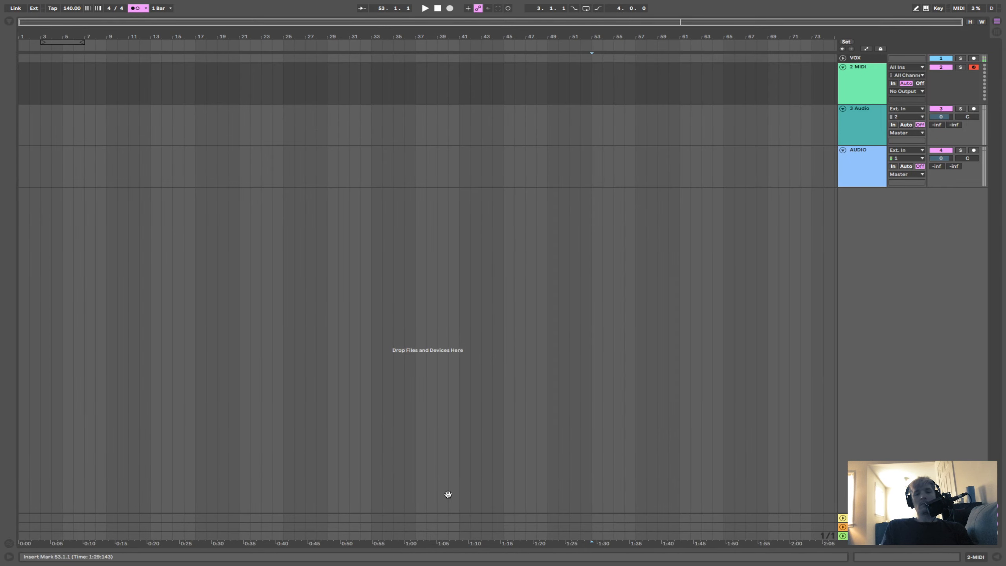
pyautogui.press('super+alt+b')
pyautogui.press('super+alt+l')
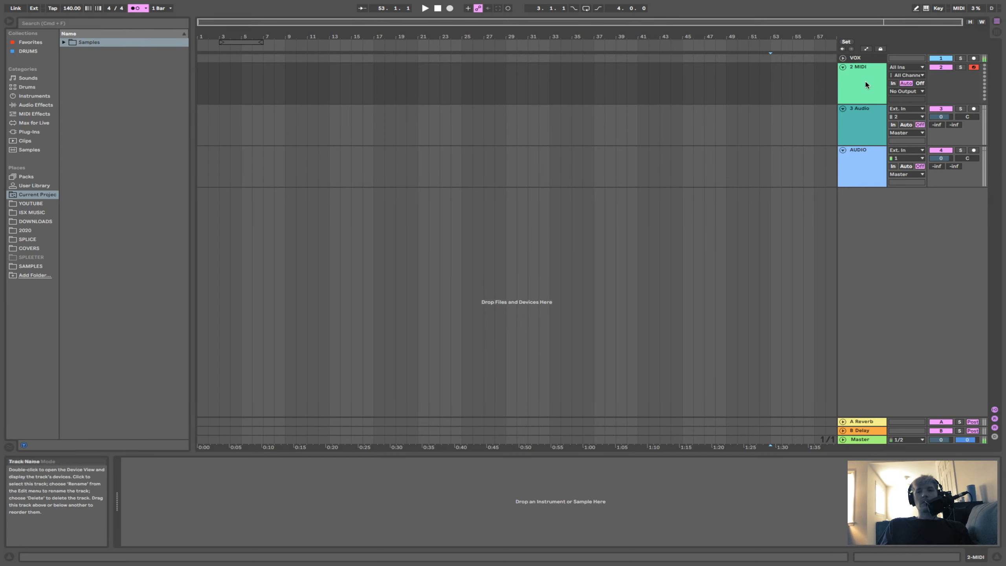
# Show the device chain of the VOX track, and select the 3 Audio track.
pyautogui.click(866, 59)
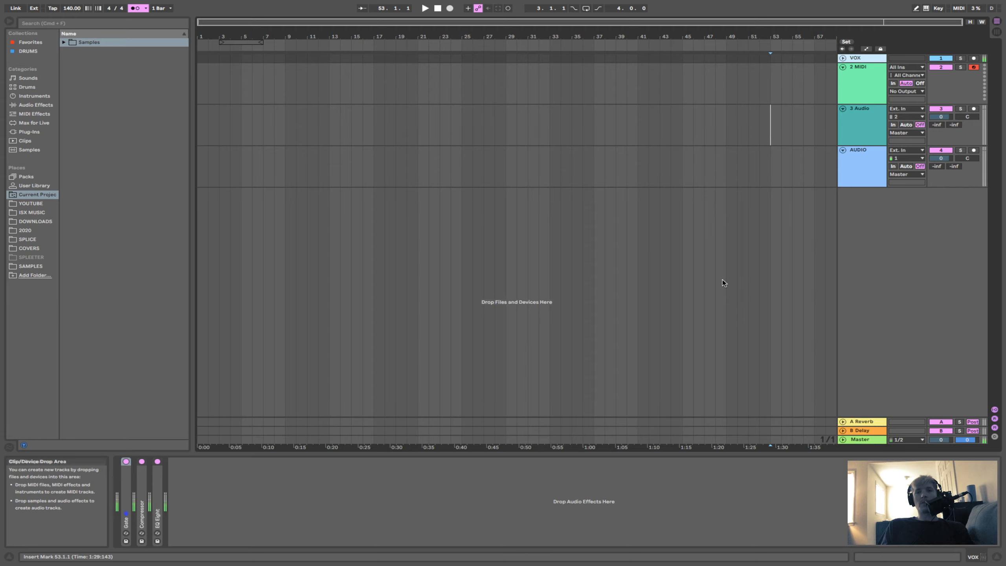
pyautogui.click(856, 131)
# Duplicate the AUDIO track eleven times to fill the Arrangement with tracks.
pyautogui.click(863, 151)
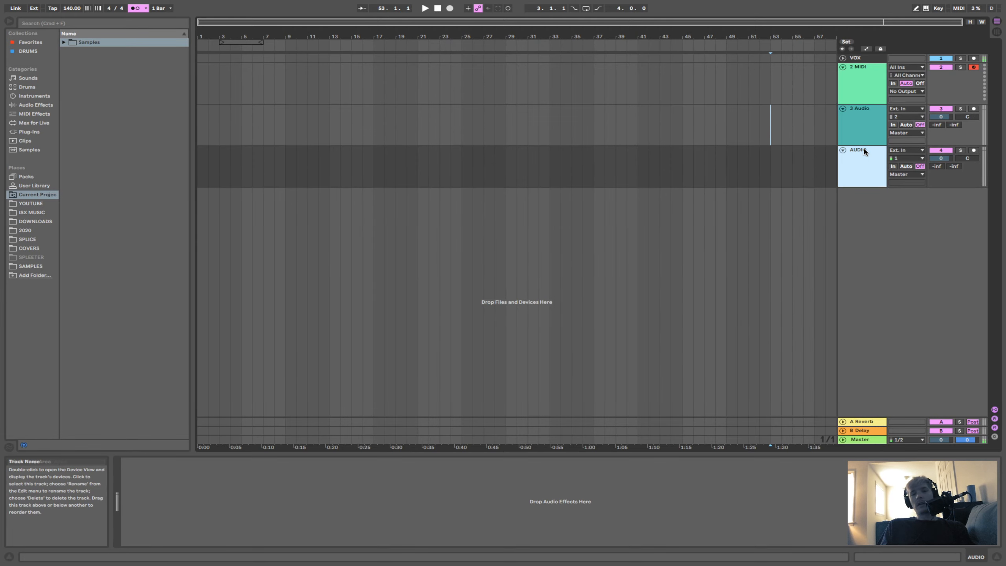
pyautogui.press('super+d')
pyautogui.press('super+d')
pyautogui.press('super+d')
pyautogui.press('super+d')
pyautogui.press('super+d')
pyautogui.press('super+d')
pyautogui.press('super+d')
pyautogui.press('super+d')
pyautogui.press('super+d')
pyautogui.press('super+d')
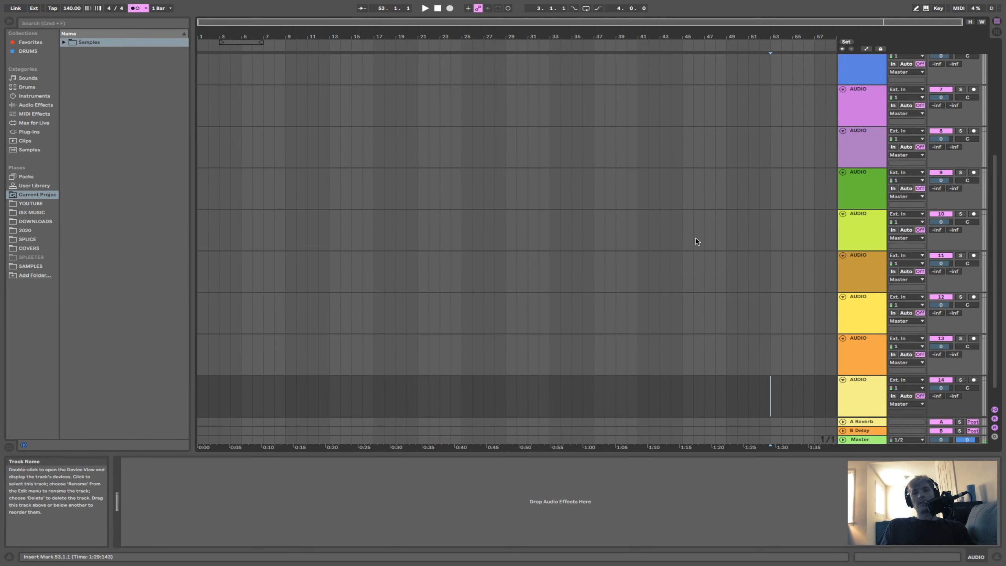
pyautogui.press('super+d')
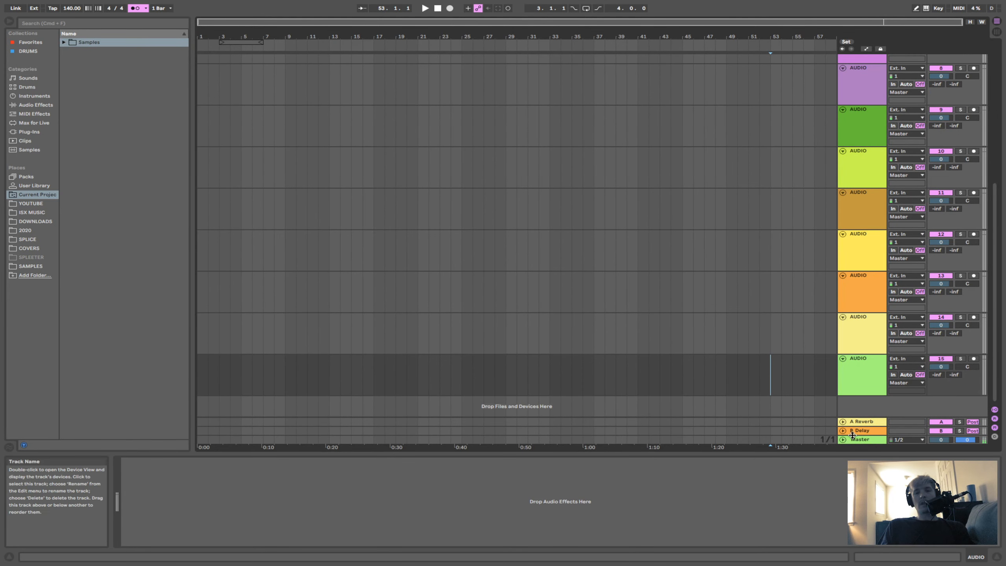
# Hide the Device View and the browser to enlarge the Arrangement's track area, and turn on Draw Mode.
pyautogui.scroll(6, 712, 318)
pyautogui.scroll(-6, 712, 318)
pyautogui.scroll(5, 712, 319)
pyautogui.scroll(-5, 712, 319)
pyautogui.scroll(6, 712, 318)
pyautogui.press('super+alt+l')
pyautogui.press('b')
pyautogui.press('super+alt+b')
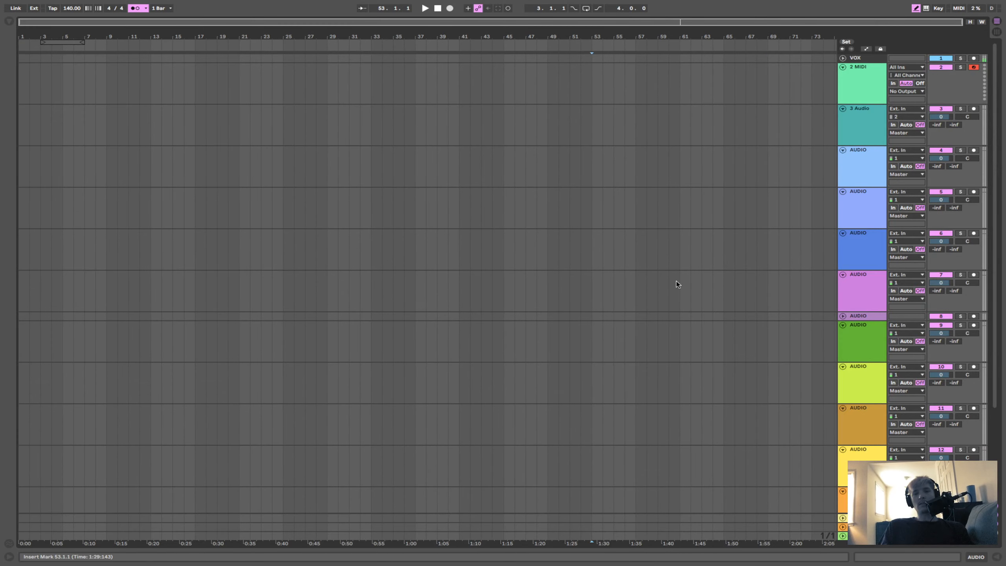
pyautogui.scroll(-5, 620, 223)
pyautogui.scroll(5, 620, 222)
pyautogui.scroll(-5, 620, 222)
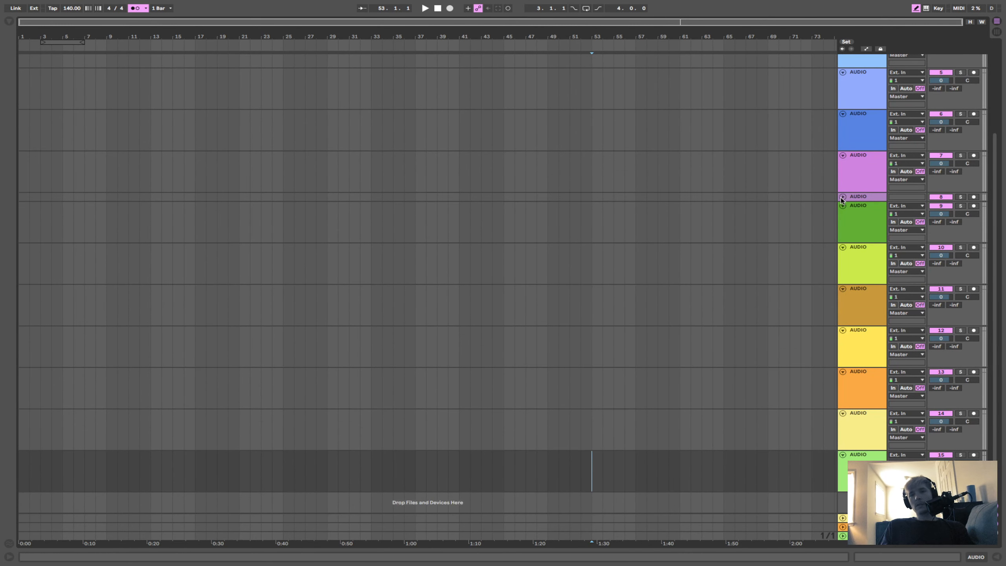
# Show and hide the browser repeatedly, and unfold the collapsed AUDIO track number 8.
pyautogui.click(855, 198)
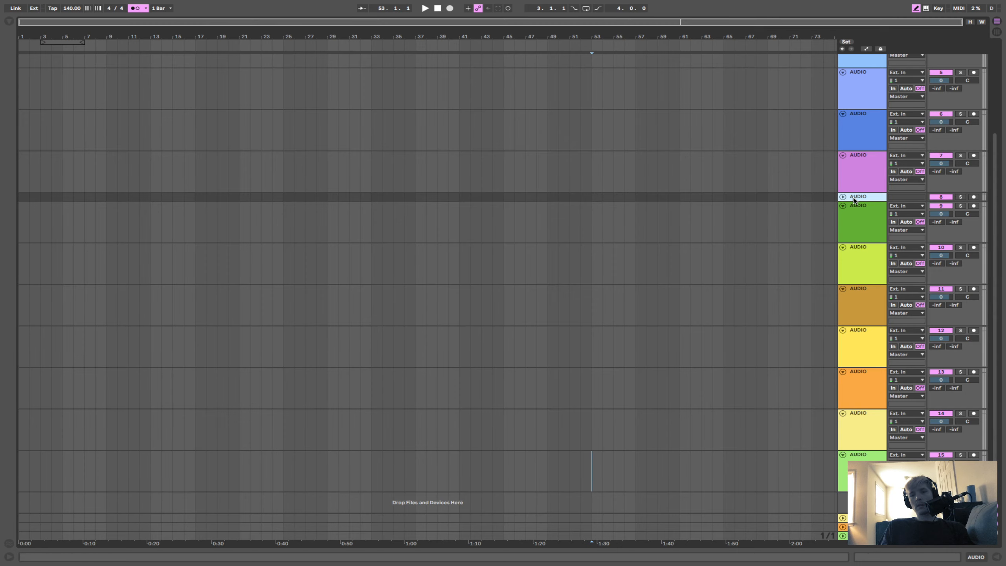
pyautogui.press('super+alt+b')
pyautogui.press('super+alt+b')
pyautogui.press('super+alt+b')
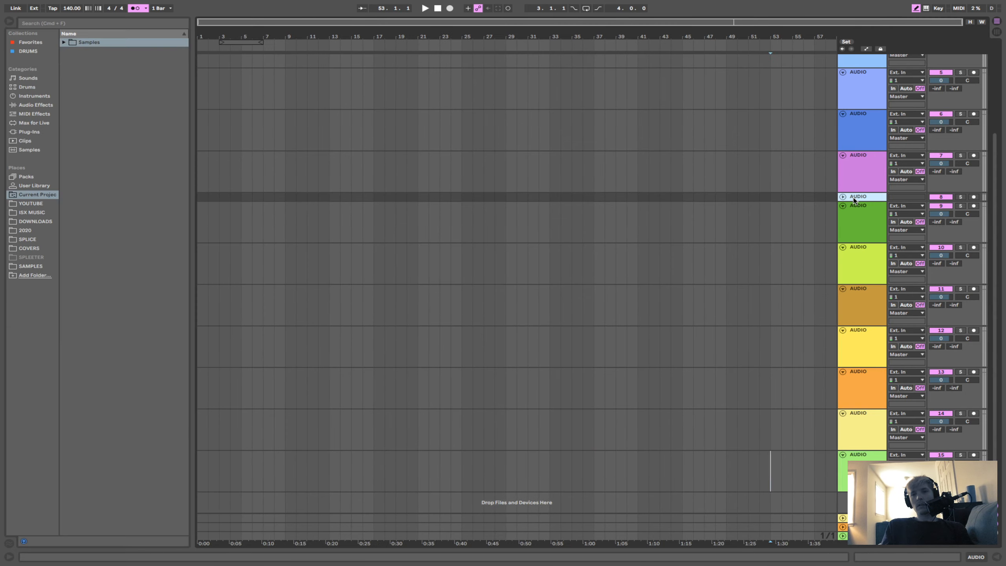
pyautogui.press('super+alt+b')
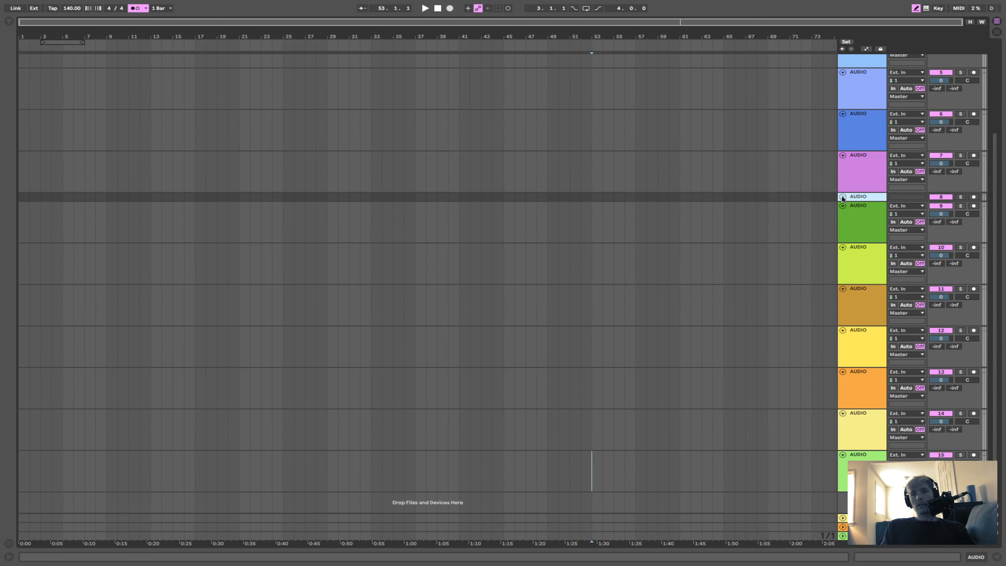
pyautogui.click(843, 197)
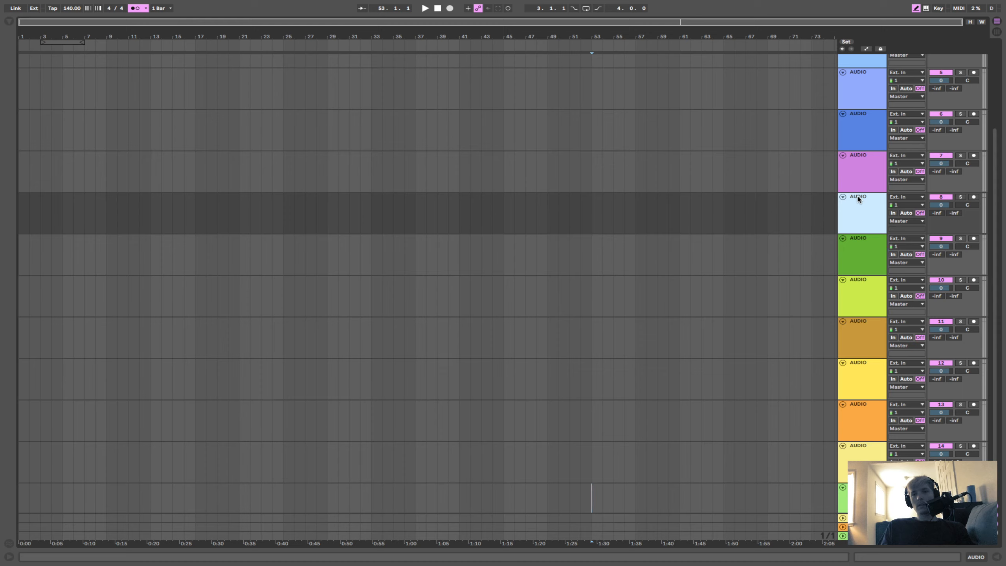
# Hide and show the return tracks several times.
pyautogui.press('alt+super+r')
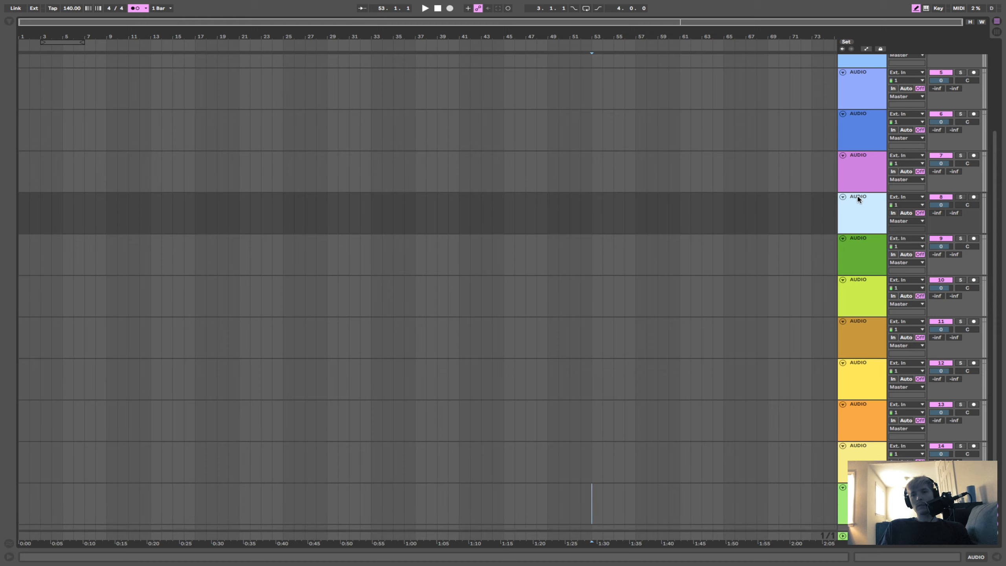
pyautogui.press('alt+super+r')
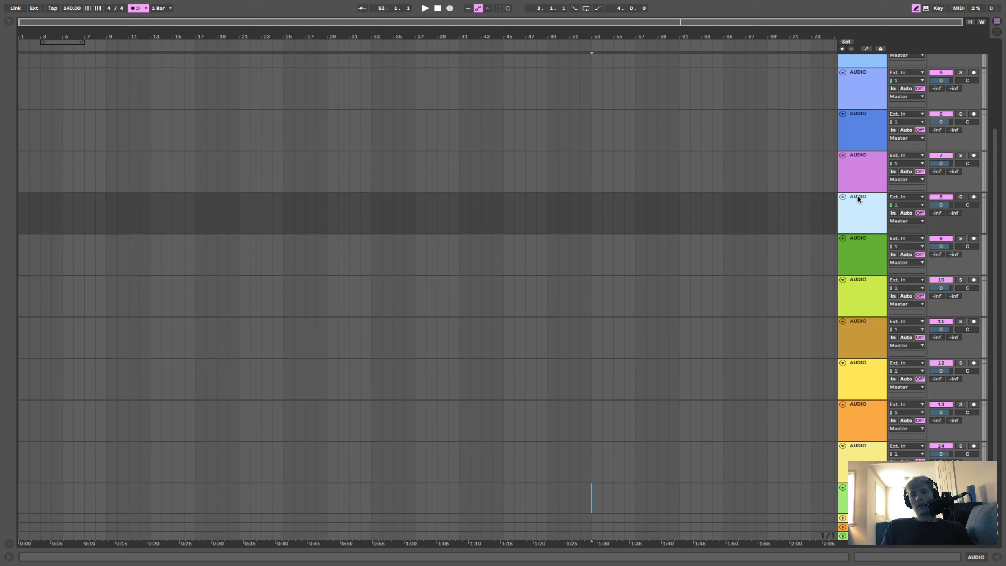
pyautogui.press('alt+super+r')
pyautogui.press('alt+super+r')
pyautogui.press('alt+super+r')
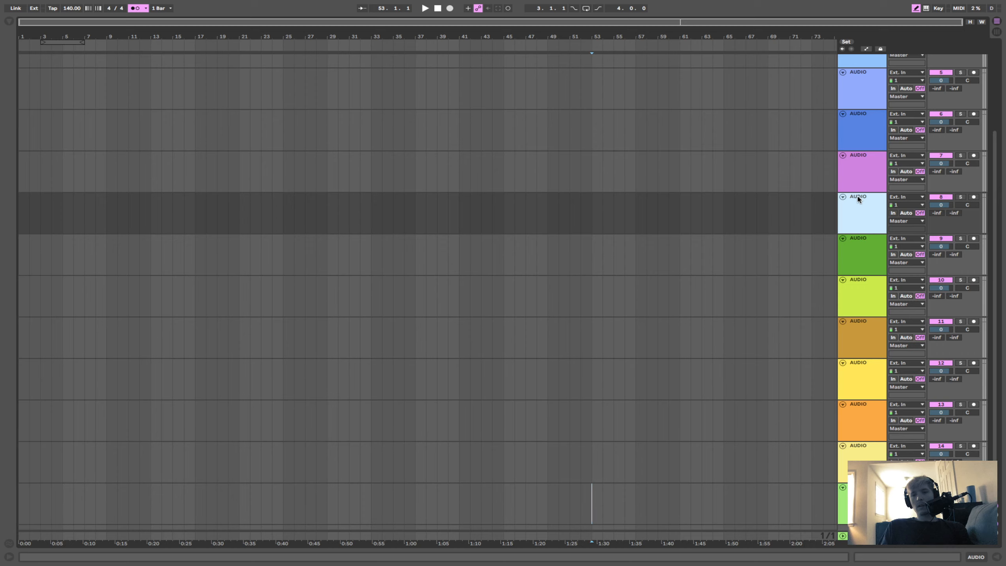
pyautogui.press('alt+super+r')
# Insert a new return track and delete it, and hide and show the return tracks once more.
pyautogui.press('alt+super+t')
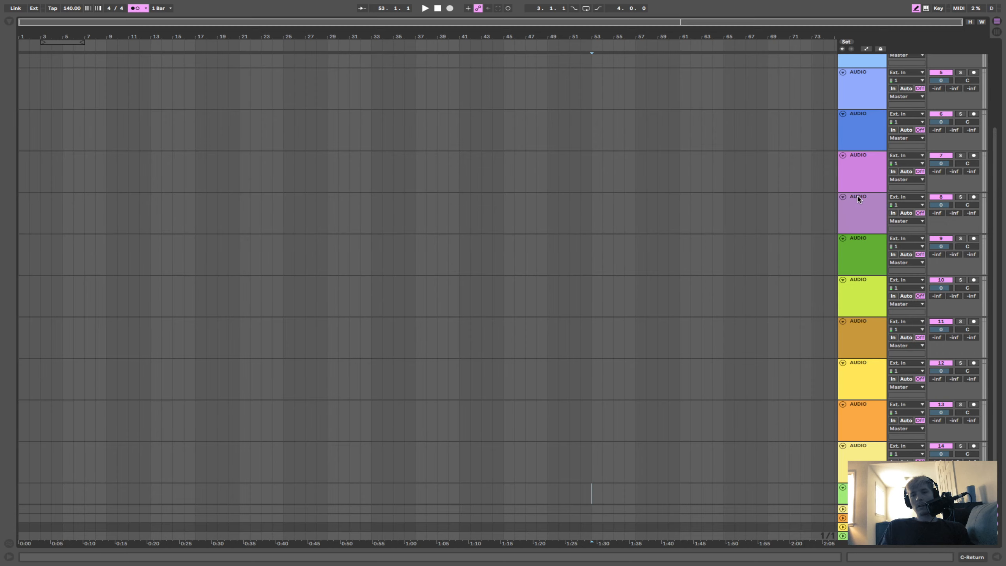
pyautogui.press('Delete')
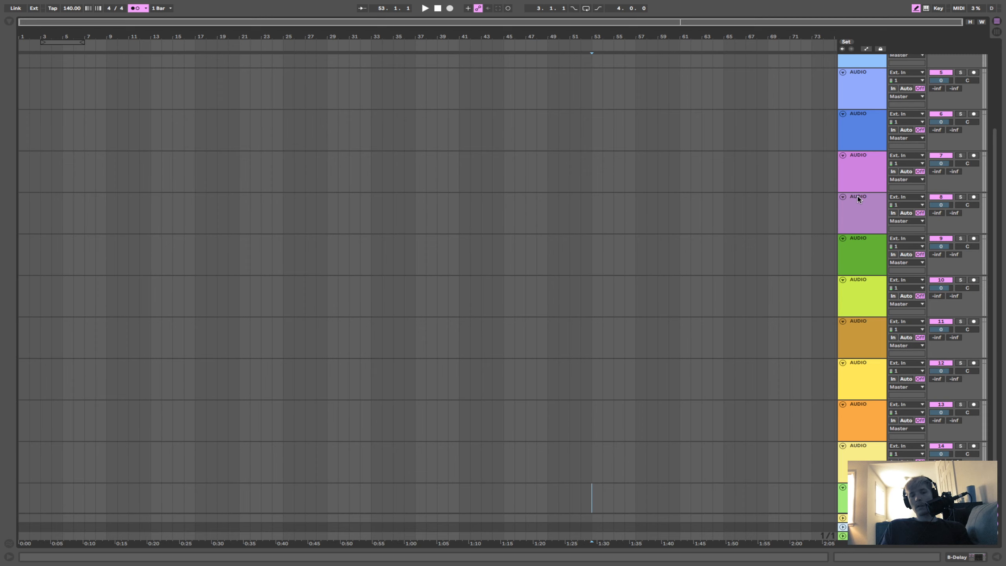
pyautogui.press('alt+super+r')
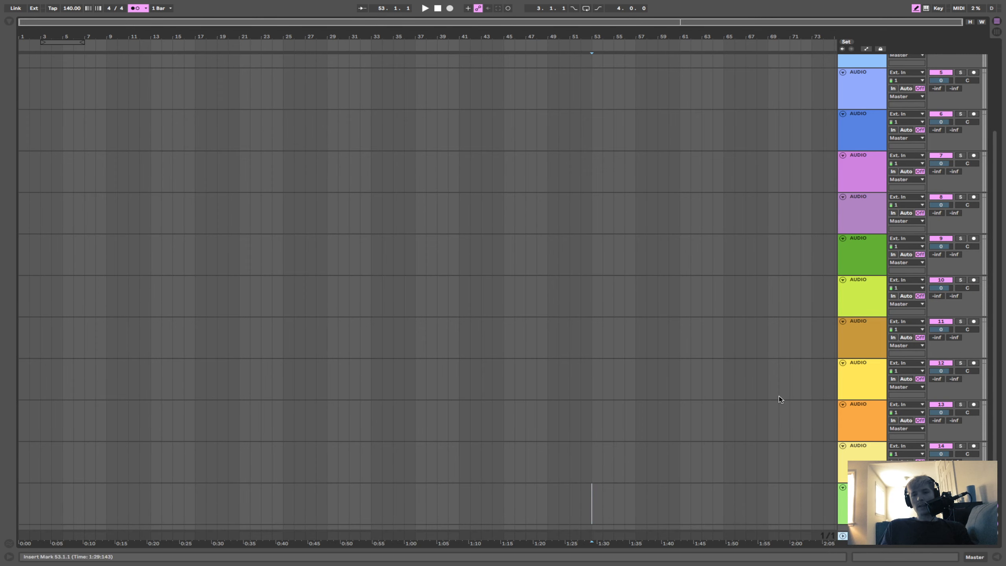
pyautogui.press('alt+super+r')
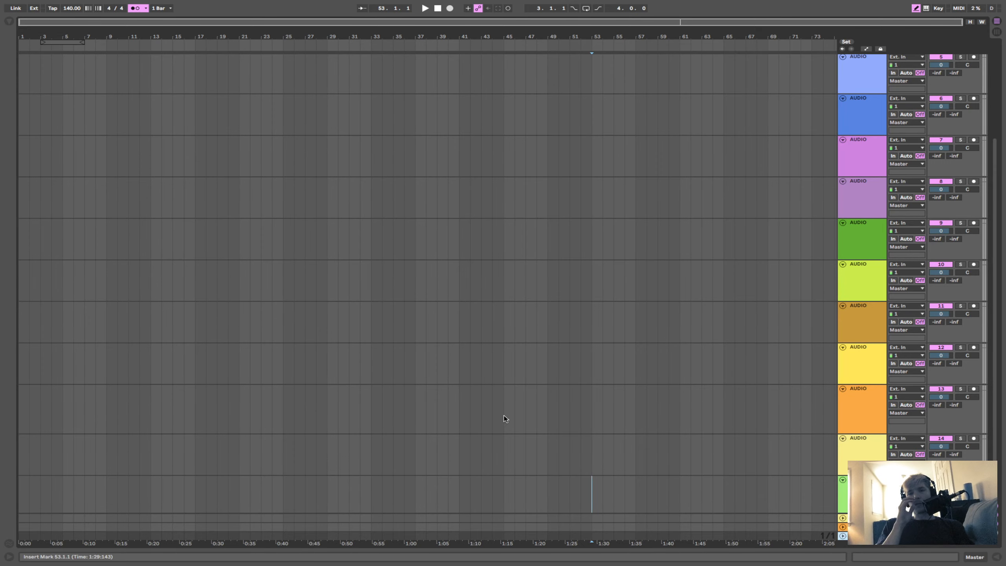
# Delete the duplicated AUDIO tracks, keeping only the original AUDIO track number 4.
pyautogui.scroll(5, 567, 153)
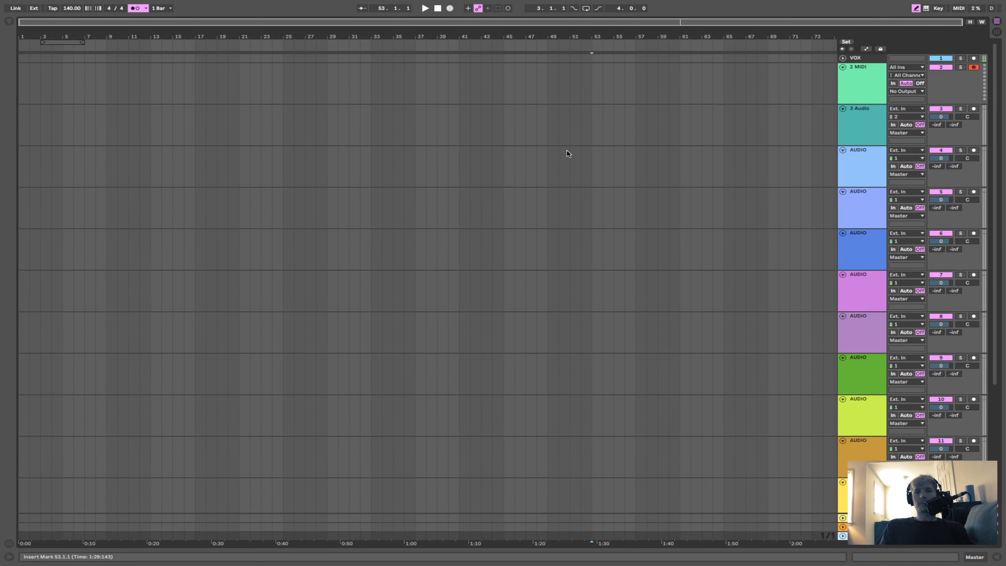
pyautogui.click(865, 439)
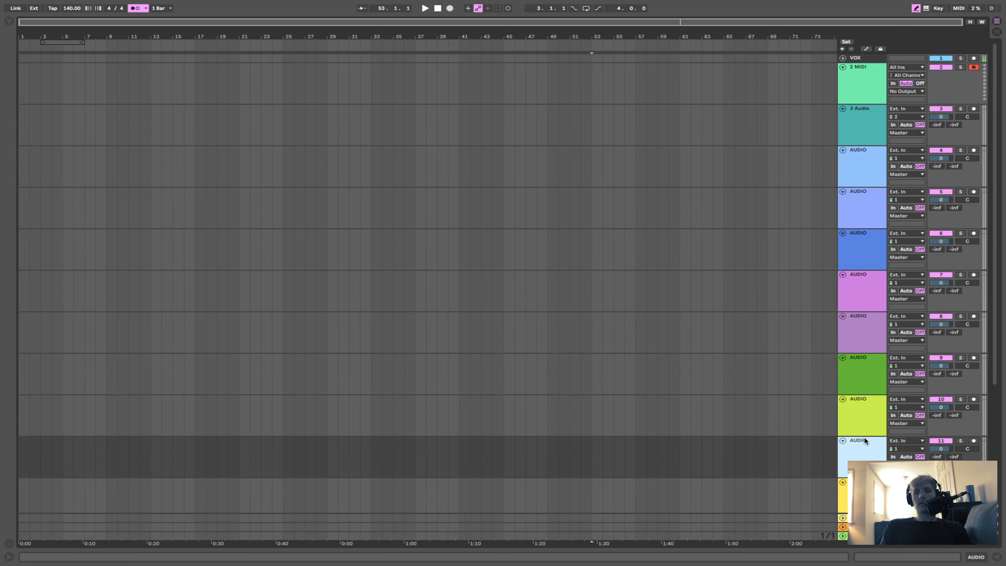
pyautogui.press('Delete')
pyautogui.press('Delete')
pyautogui.press('Delete')
pyautogui.press('Delete')
pyautogui.press('Delete')
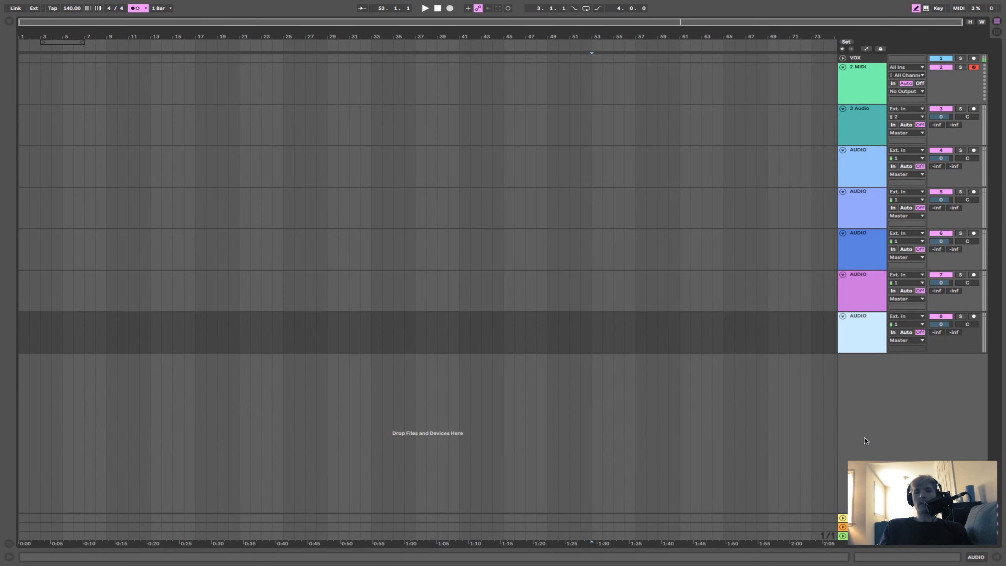
pyautogui.press('Delete')
pyautogui.press('Delete')
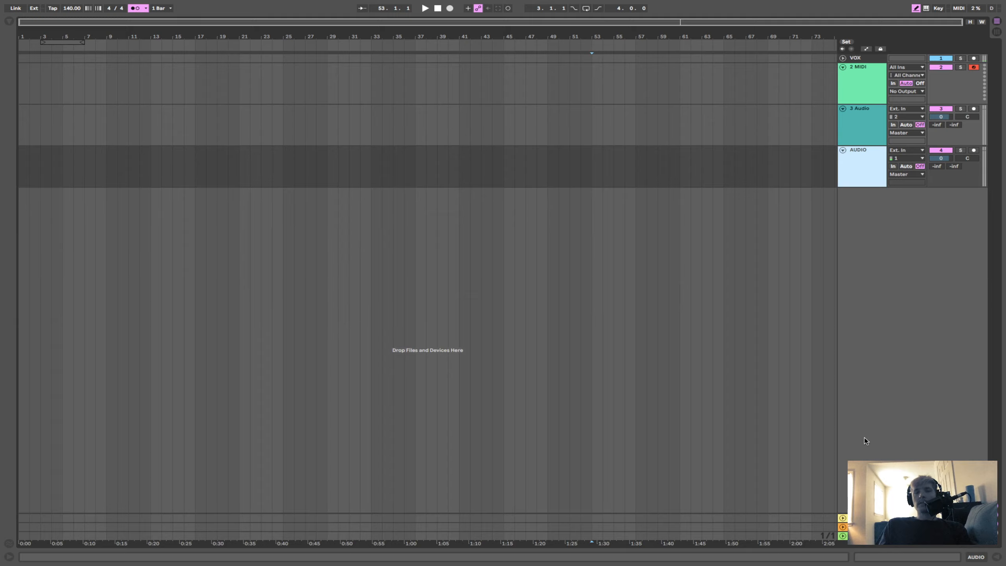
# Place the insert marker at bar 64 on the AUDIO track.
pyautogui.click(712, 166)
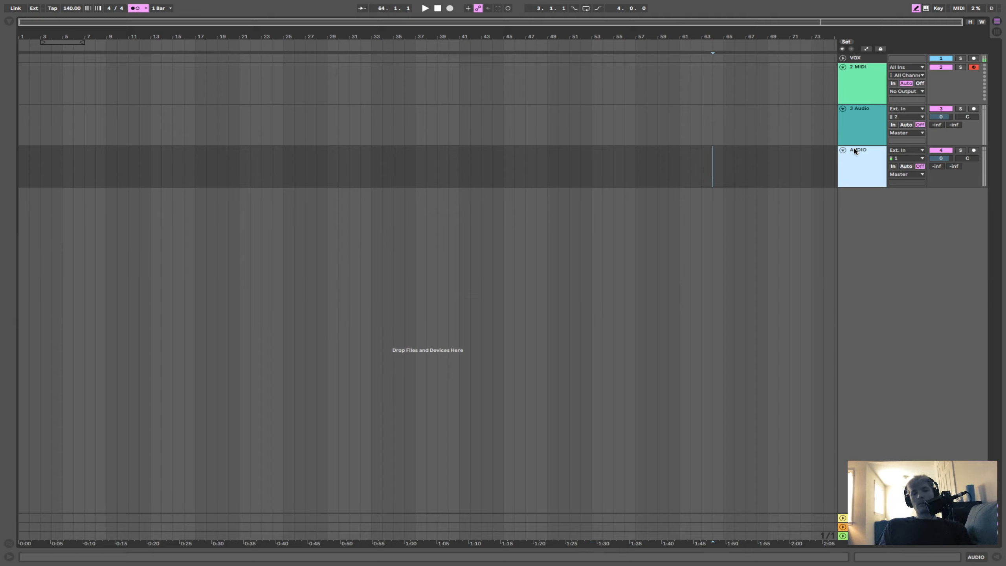
# Insert a new audio track, a new return track and a new MIDI track below the AUDIO track.
pyautogui.hotkey('ctrl', 't')
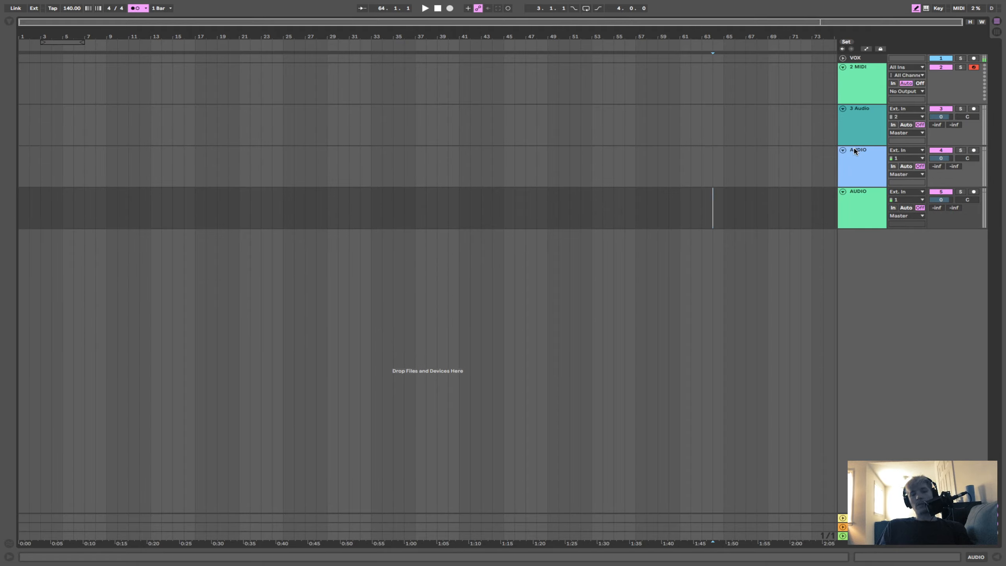
pyautogui.hotkey('ctrl', 'alt', 't')
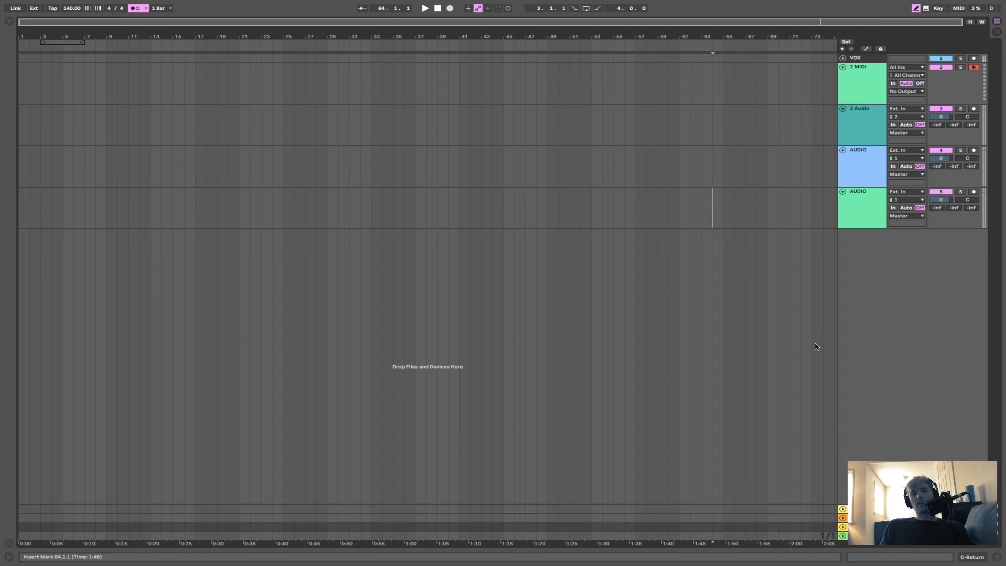
pyautogui.hotkey('ctrl', 'shift', 't')
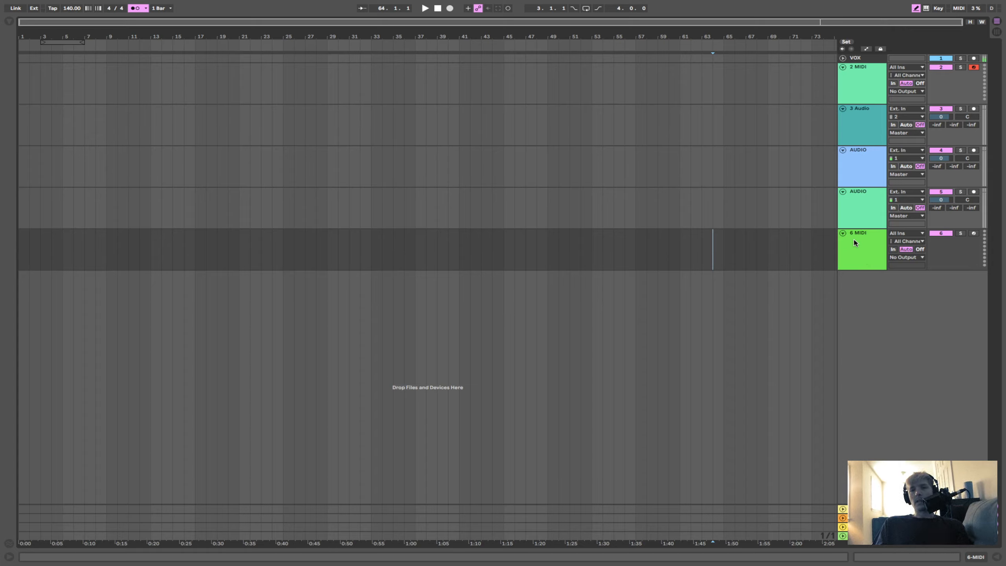
# Remove the newly inserted MIDI, return and audio tracks by deleting and undoing.
pyautogui.press('Delete')
pyautogui.press('super+z')
pyautogui.press('Delete')
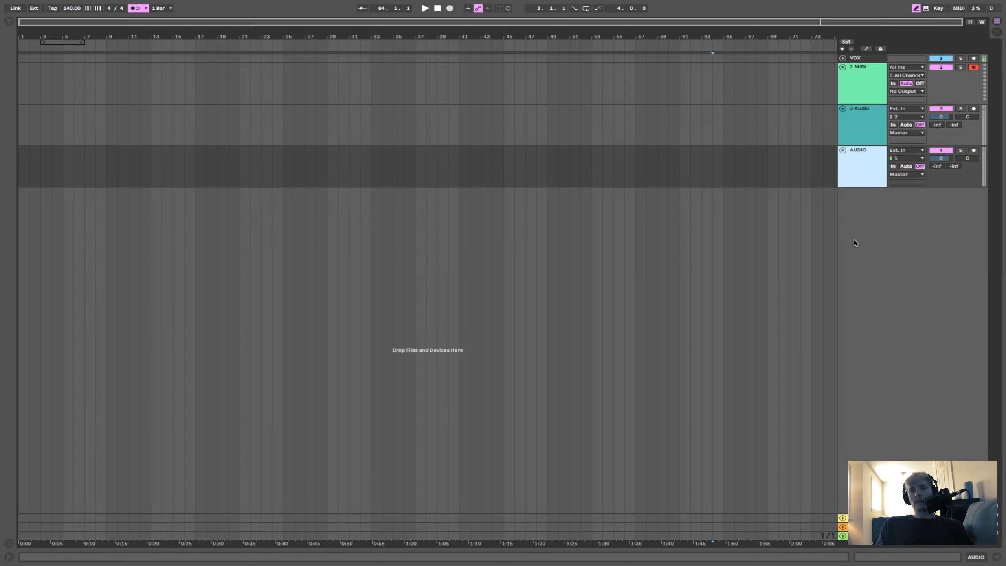
pyautogui.press('super+z')
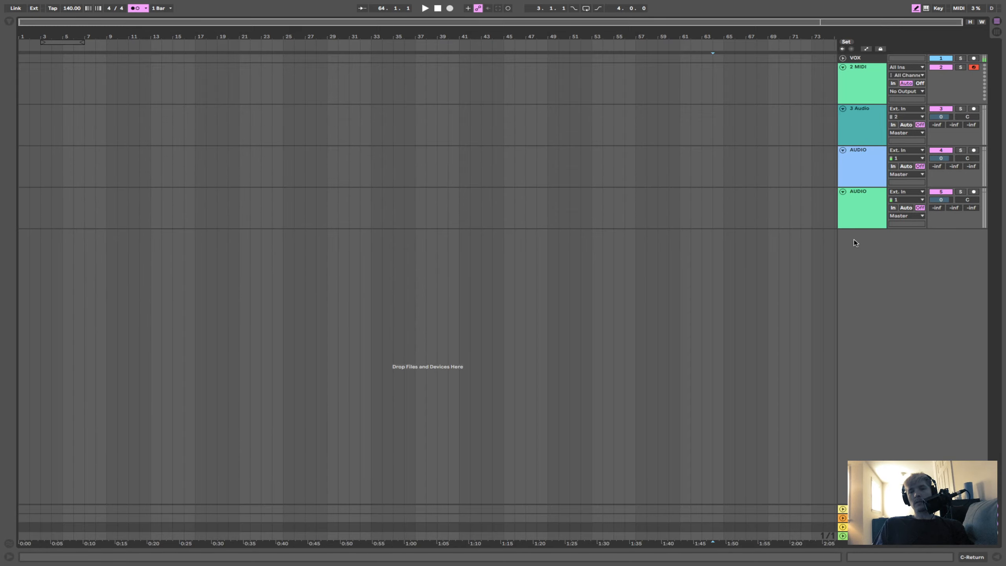
pyautogui.press('super+z')
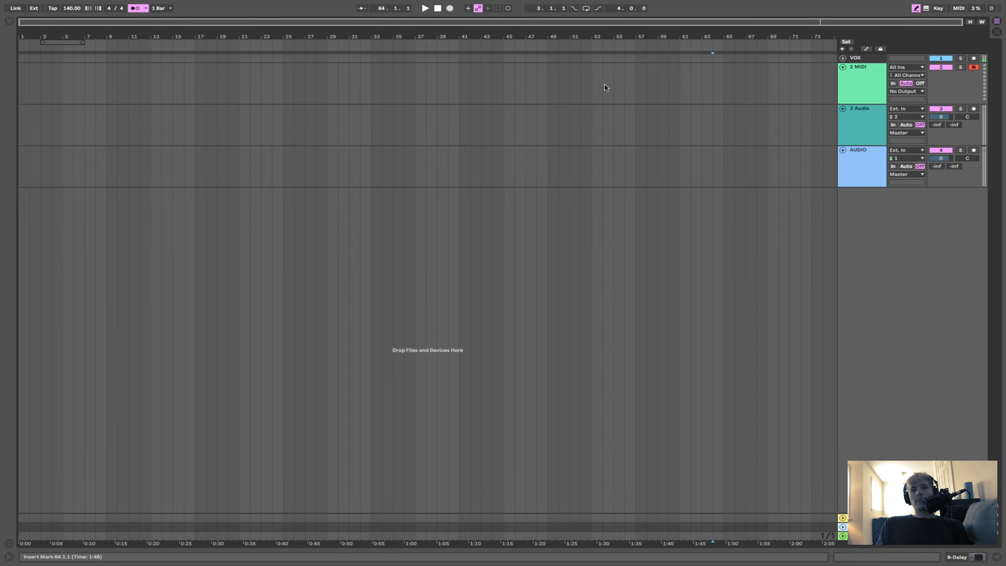
# Create an empty MIDI clip from bar 27 to bar 54 on the 2 MIDI track and zoom the arrangement to it.
pyautogui.moveTo(604, 84); pyautogui.dragTo(305, 84)
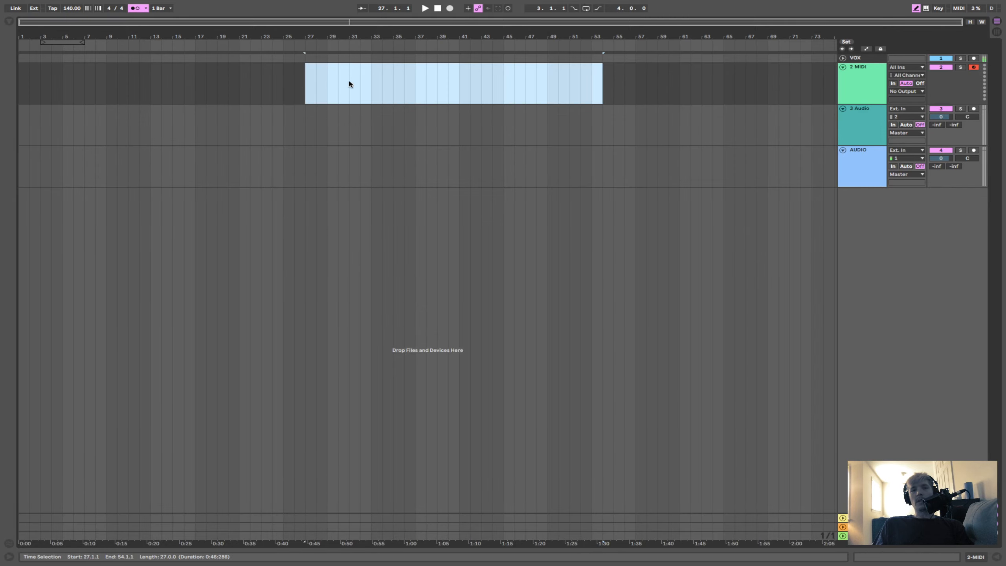
pyautogui.press('super+shift+m')
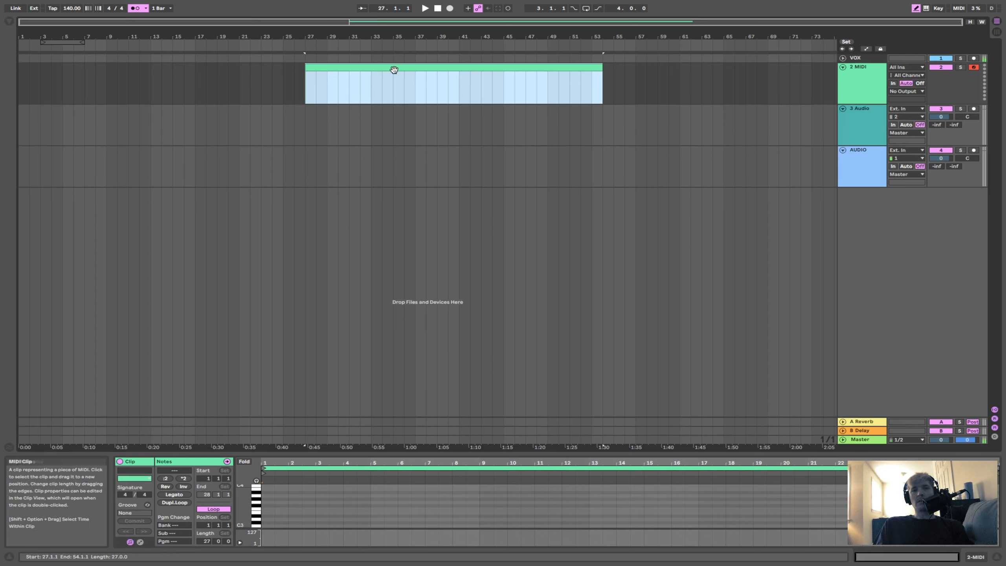
pyautogui.press('z')
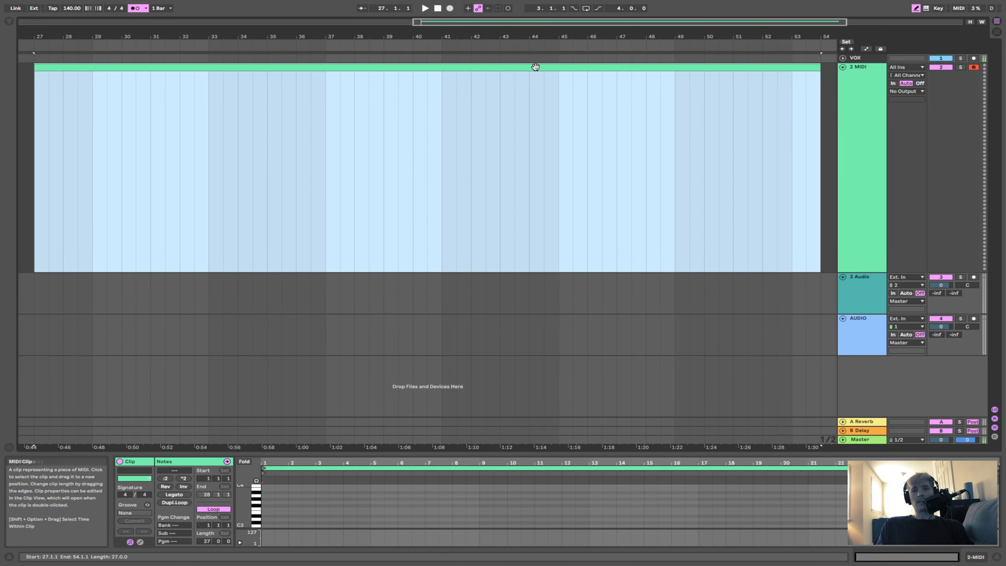
pyautogui.press('x')
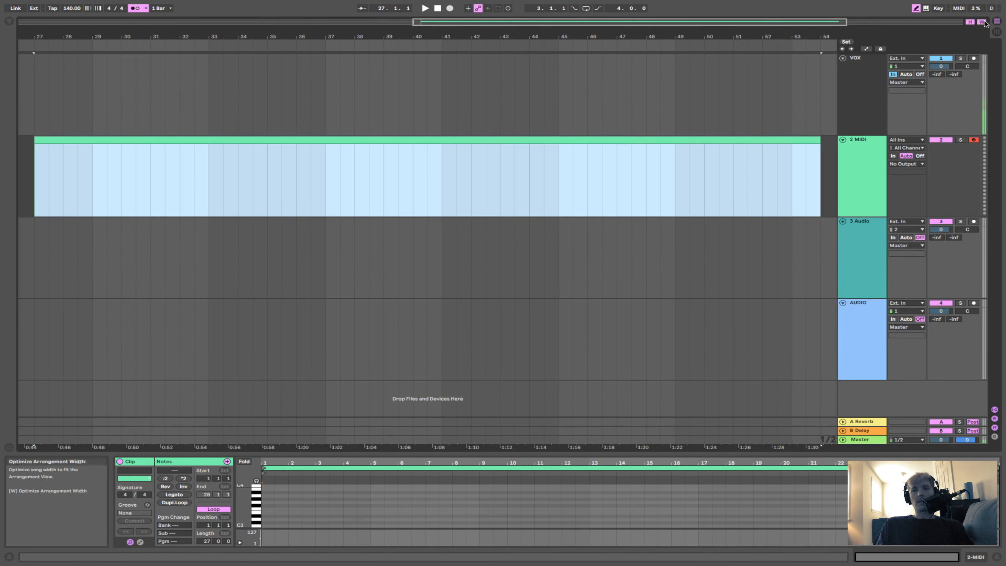
# Toggle the arrangement's height and width optimization several times, leaving only the width optimized.
pyautogui.scroll(5, 682, 214)
pyautogui.scroll(-5, 682, 214)
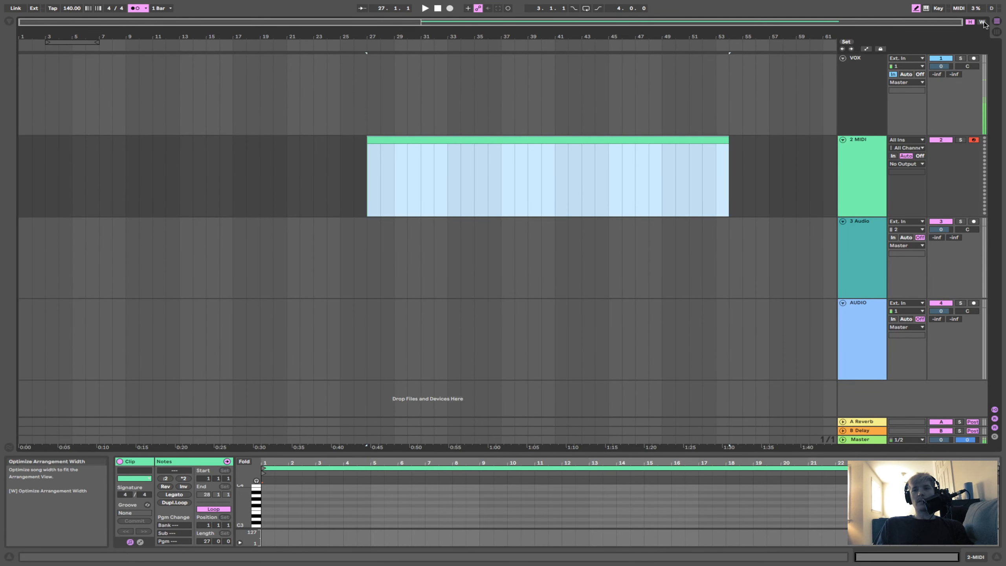
pyautogui.click(984, 21)
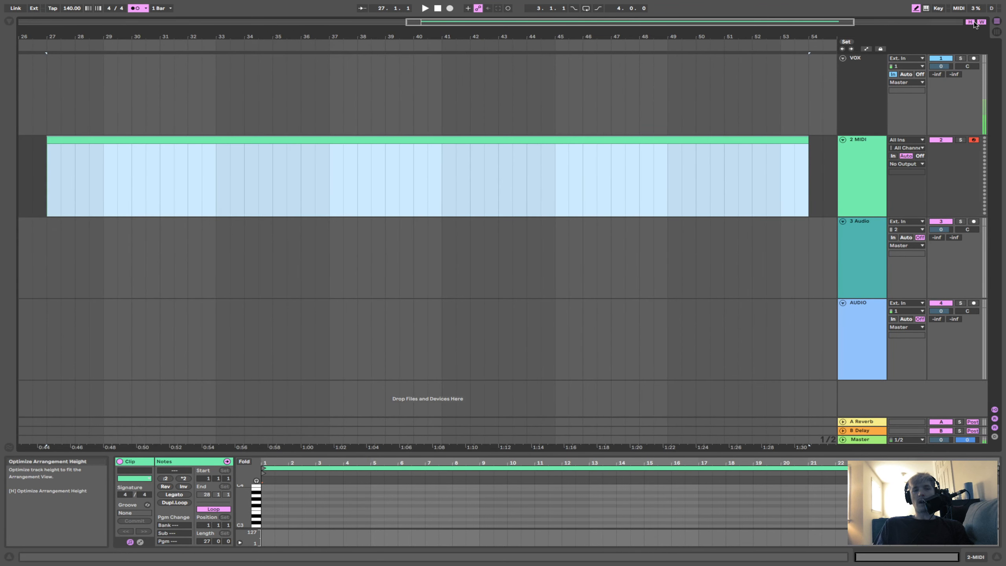
pyautogui.click(972, 22)
pyautogui.click(971, 22)
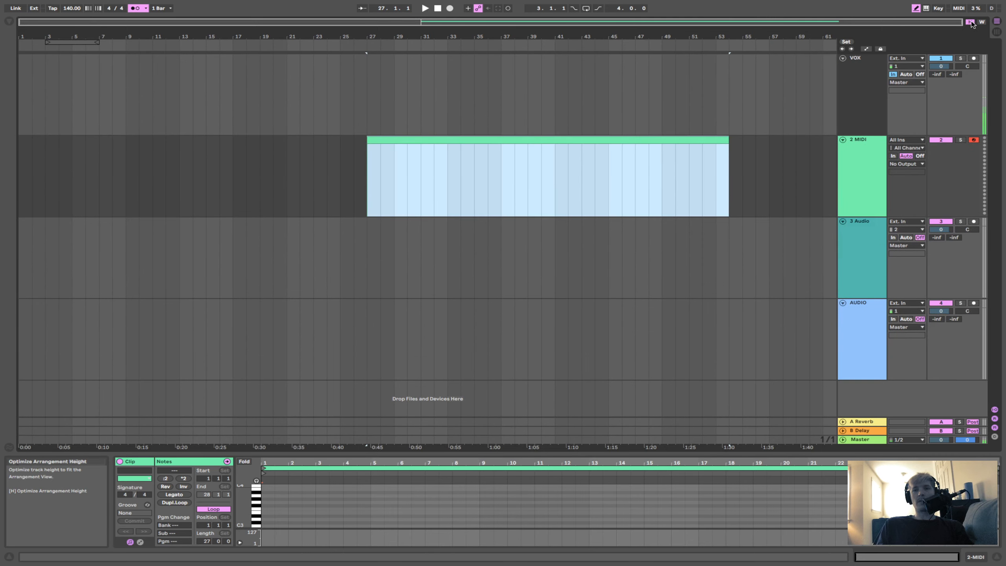
pyautogui.click(981, 22)
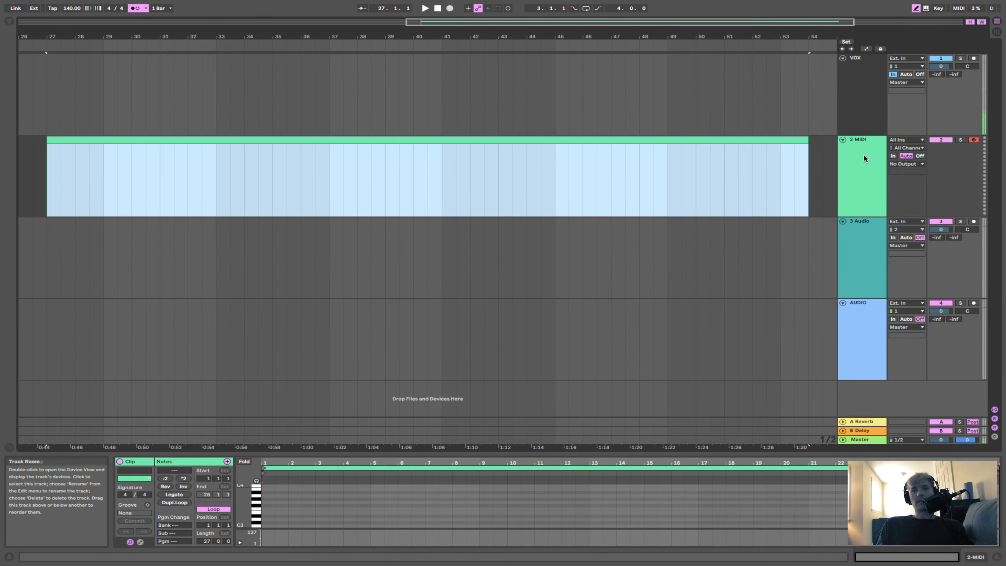
pyautogui.click(970, 22)
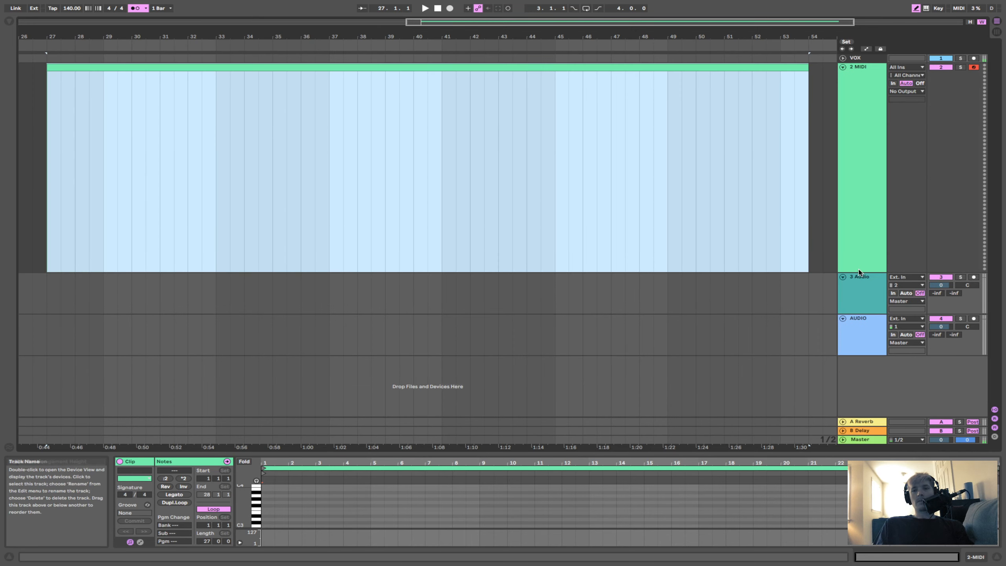
# Shrink the 2 MIDI track's height, then select the 2 MIDI, 3 Audio and AUDIO tracks and resize them together.
pyautogui.moveTo(857, 272); pyautogui.dragTo(866, 105)
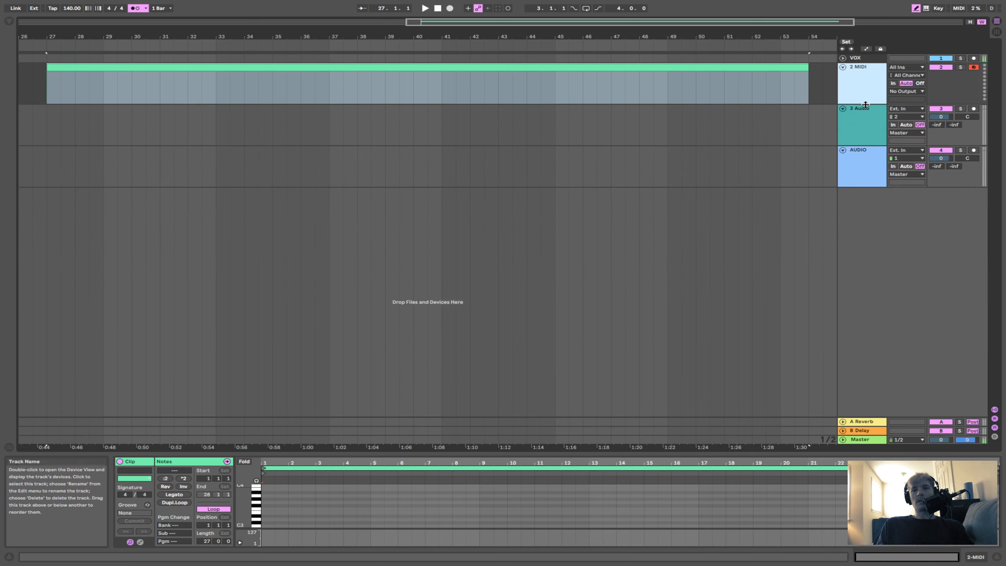
pyautogui.keyDown('shift'); pyautogui.click(865, 161); pyautogui.keyUp('shift')
pyautogui.press('u')
pyautogui.moveTo(865, 110)
pyautogui.mouseDown()
pyautogui.moveTo(873, 182)
pyautogui.moveTo(876, 124)
pyautogui.mouseUp()
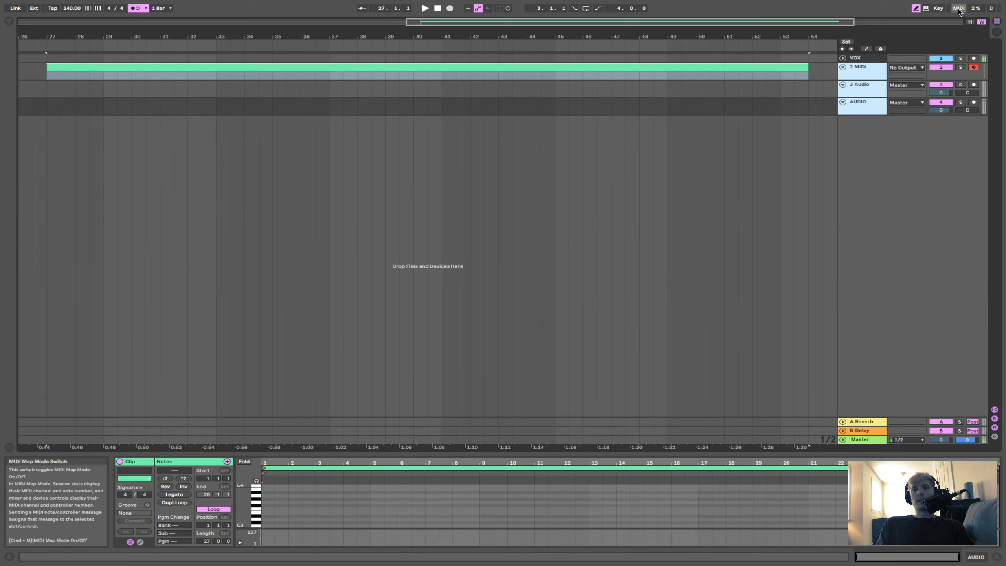
pyautogui.click(389, 65)
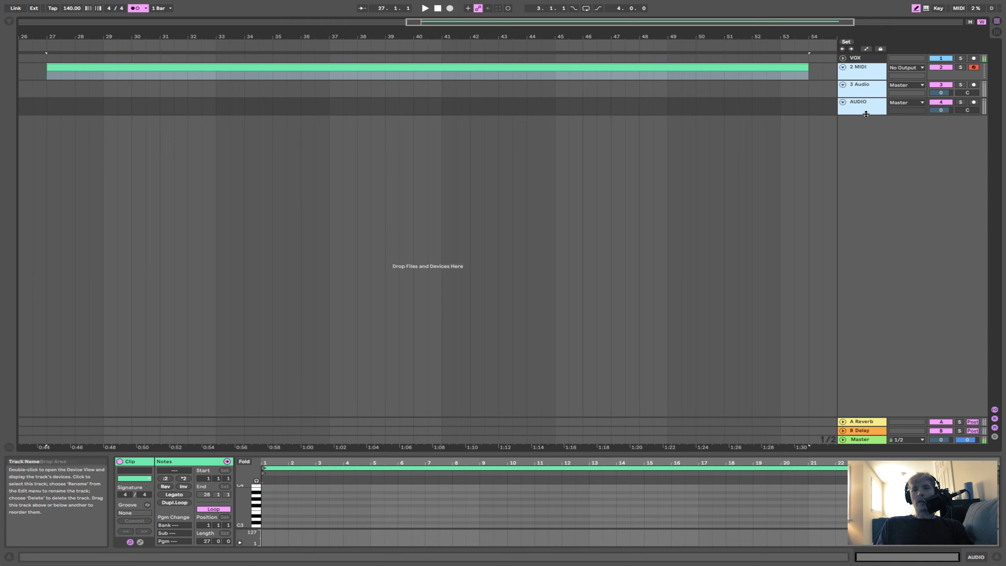
pyautogui.moveTo(867, 114); pyautogui.dragTo(876, 155)
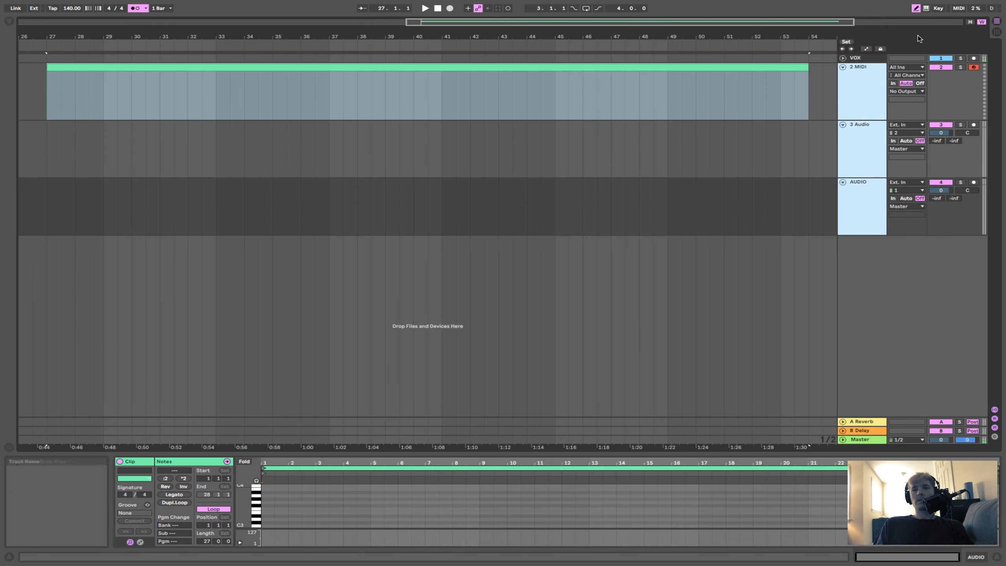
# Review the input type and input channel options of the 2 MIDI track.
pyautogui.click(907, 67)
pyautogui.click(907, 73)
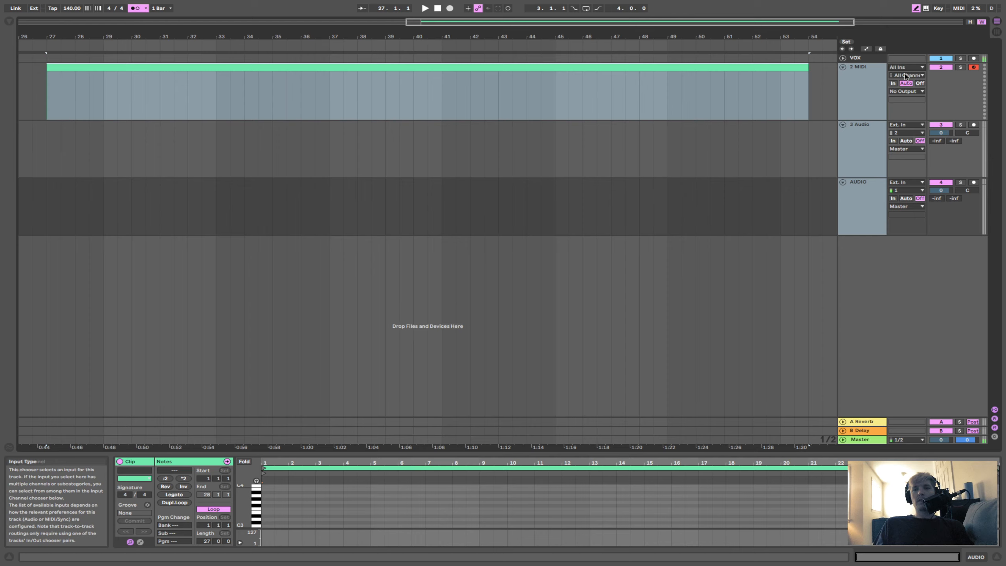
pyautogui.click(905, 76)
pyautogui.click(903, 82)
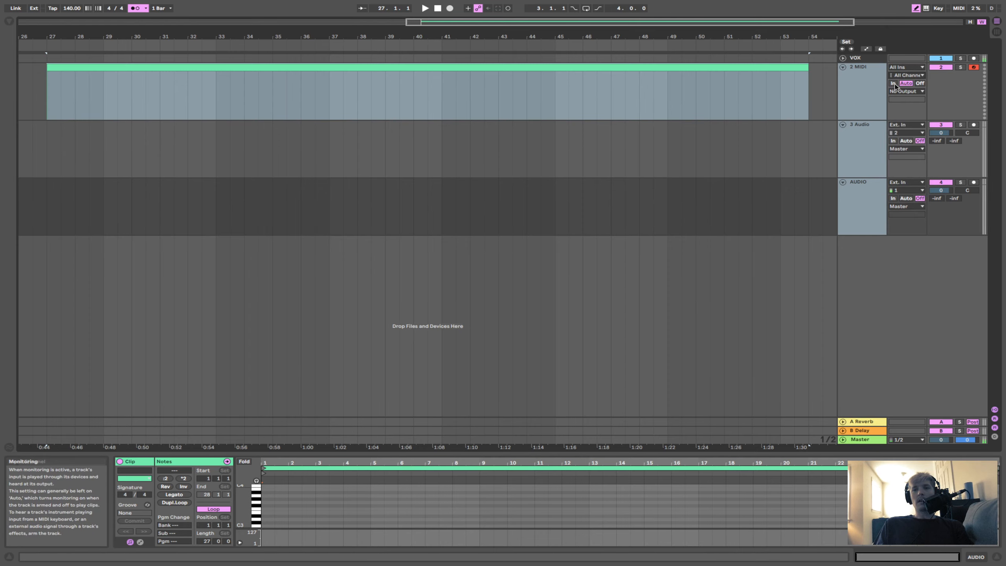
# Unfold and refold the VOX track, and review the output options of the 2 MIDI and 3 Audio tracks.
pyautogui.click(843, 58)
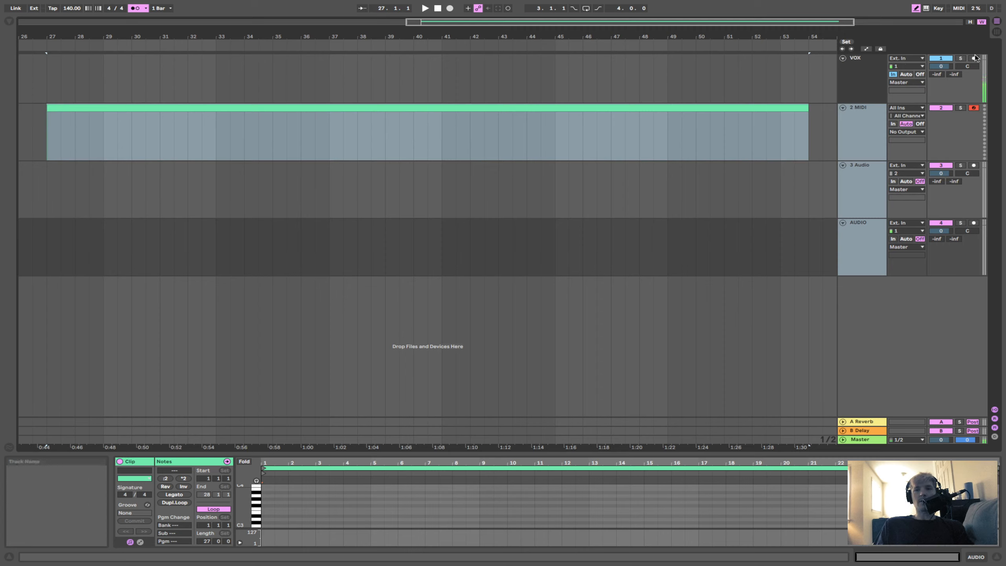
pyautogui.click(844, 59)
pyautogui.click(908, 91)
pyautogui.click(908, 106)
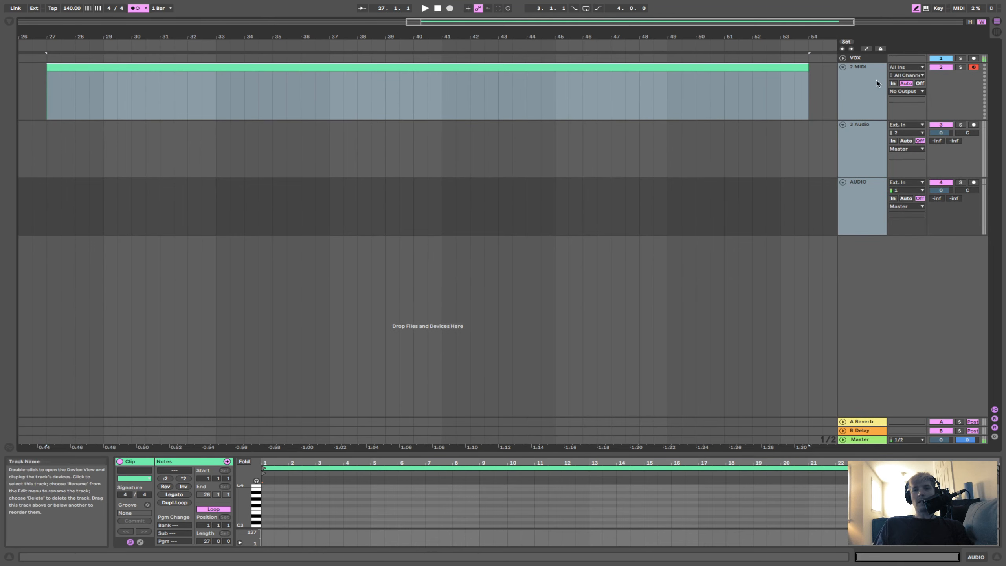
pyautogui.click(906, 149)
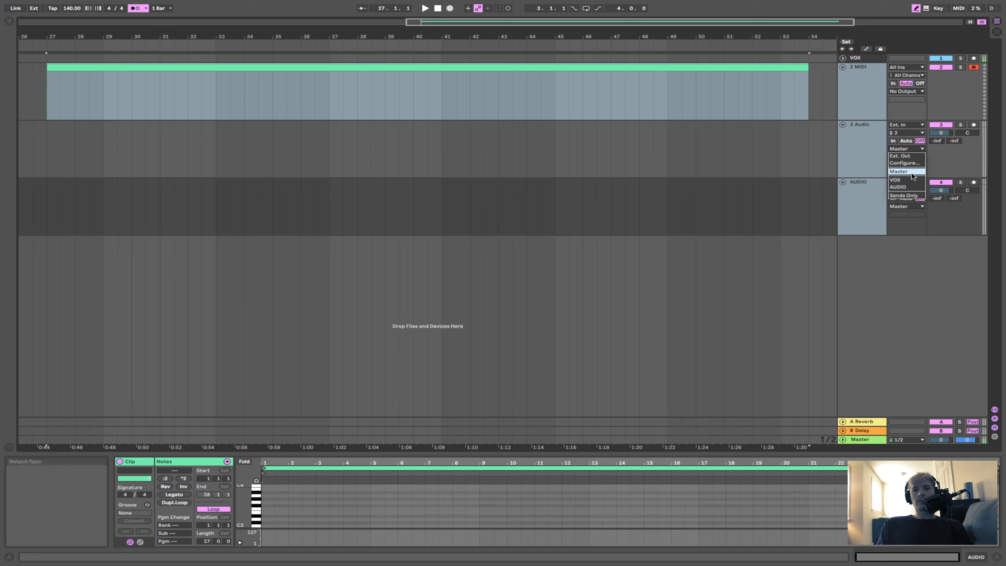
pyautogui.click(853, 126)
# Set the input type of the selected 3 Audio and AUDIO tracks to Resampling.
pyautogui.click(901, 125)
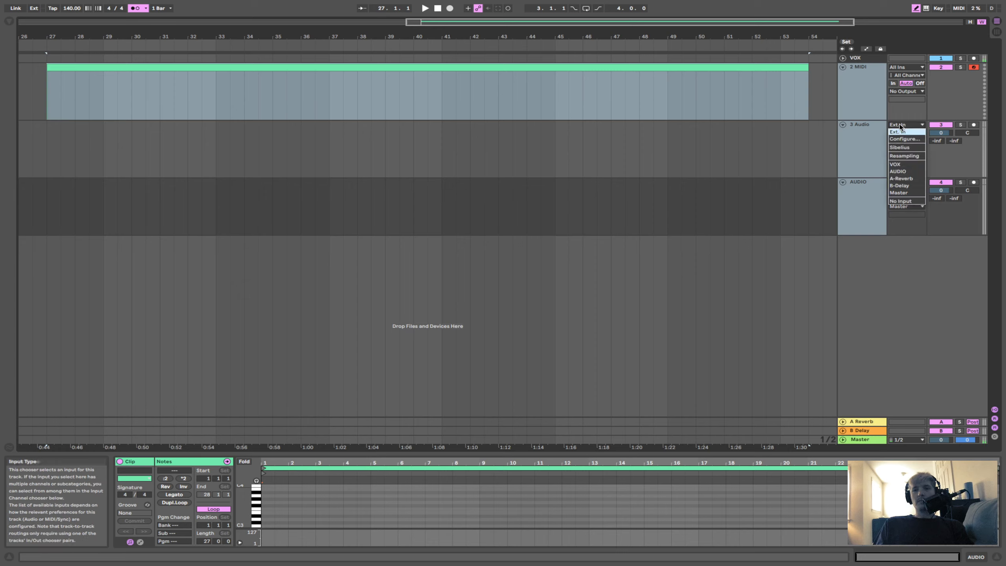
pyautogui.click(894, 156)
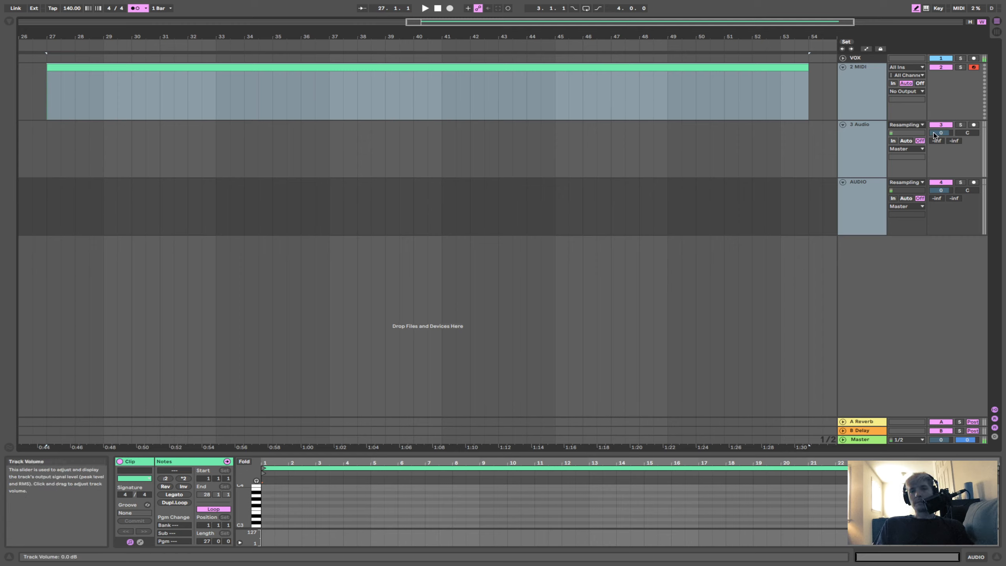
pyautogui.click(910, 126)
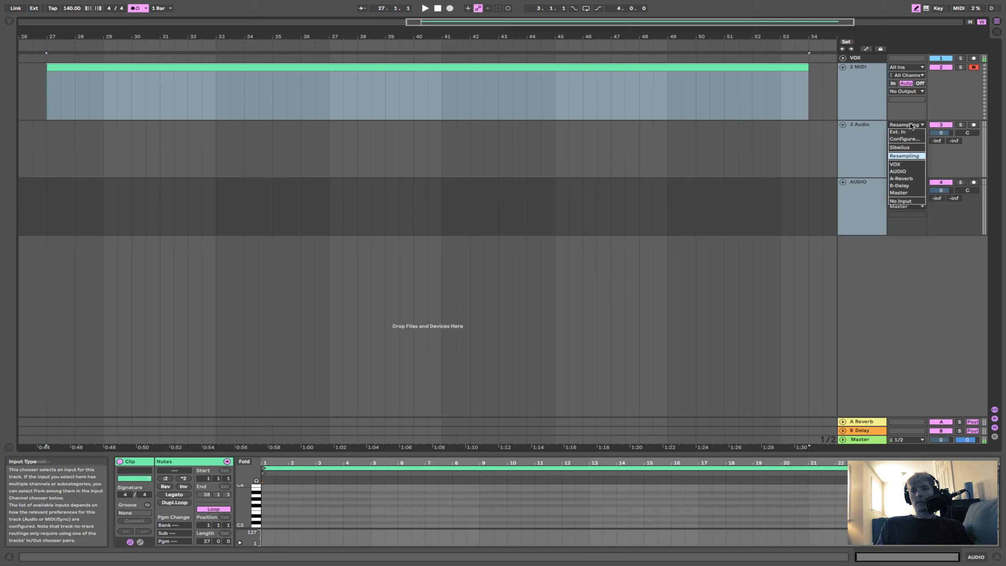
pyautogui.click(893, 155)
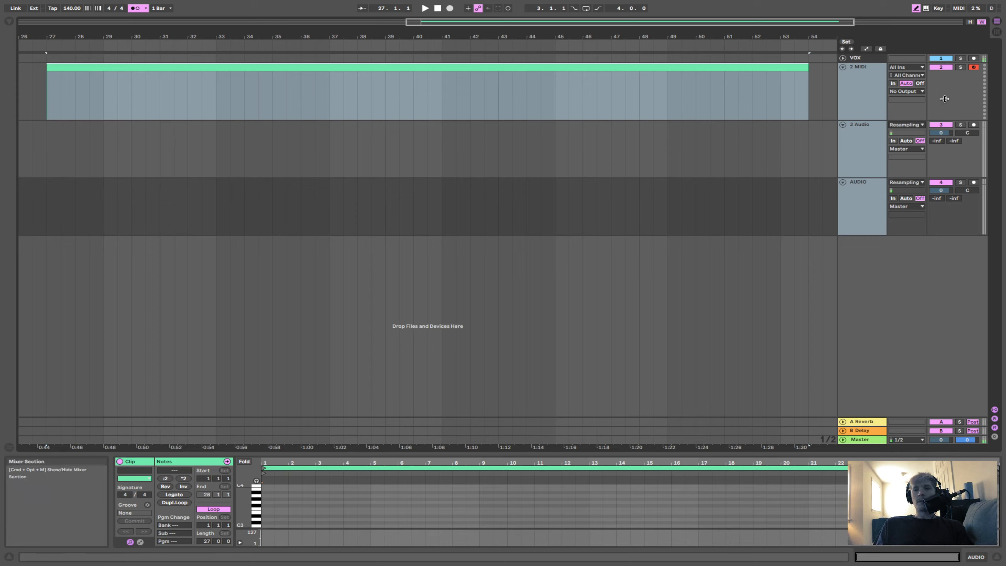
# Solo the 2 MIDI track and turn its solo off again.
pyautogui.click(860, 74)
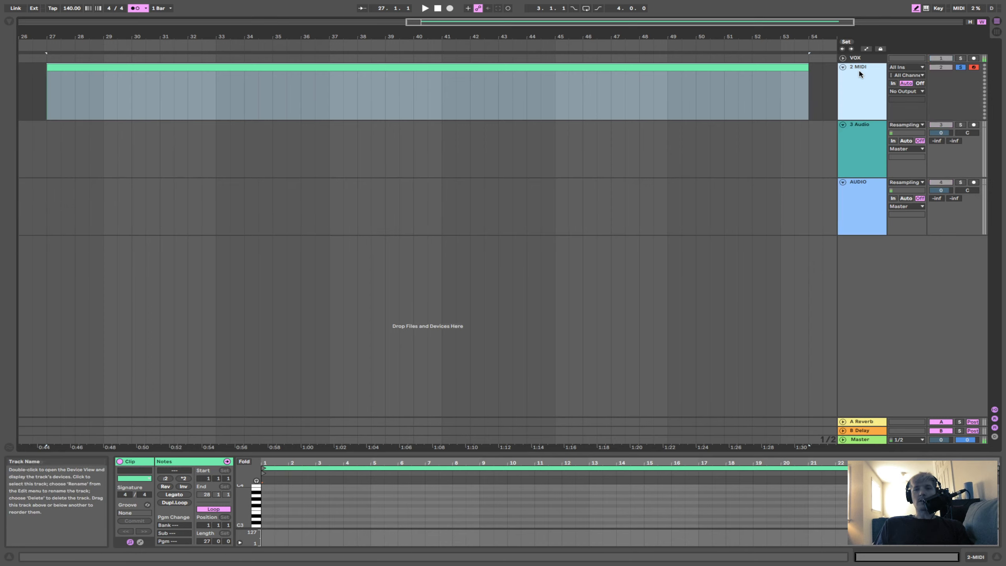
pyautogui.press('s')
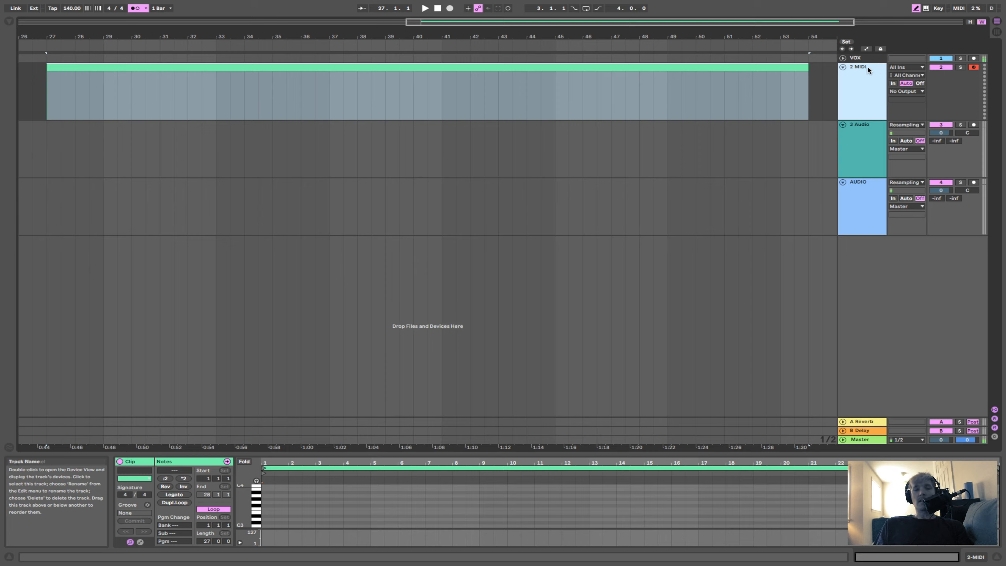
# Place the insert marker at several positions within the MIDI clip, finishing at bar 53.
pyautogui.click(680, 93)
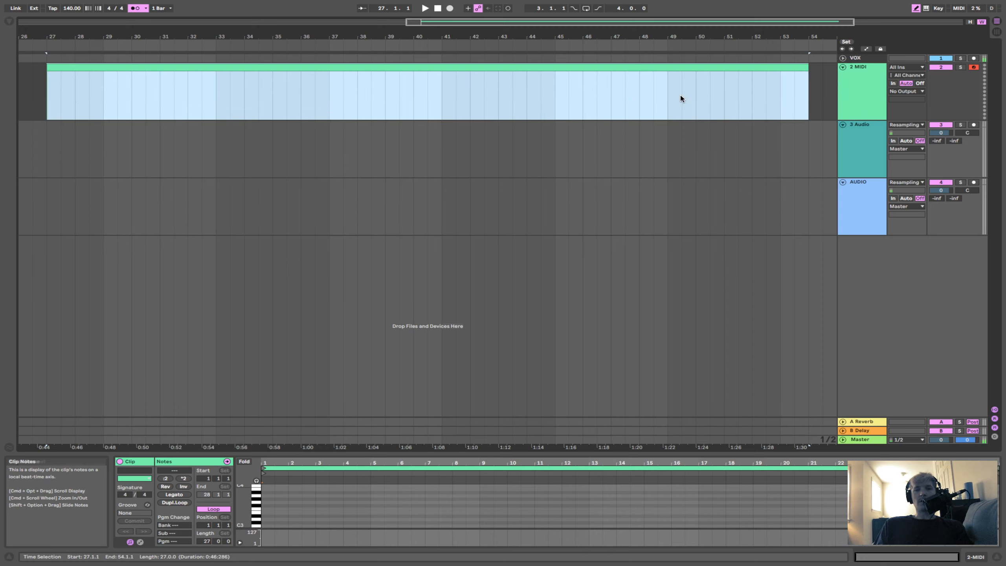
pyautogui.click(371, 89)
pyautogui.click(569, 90)
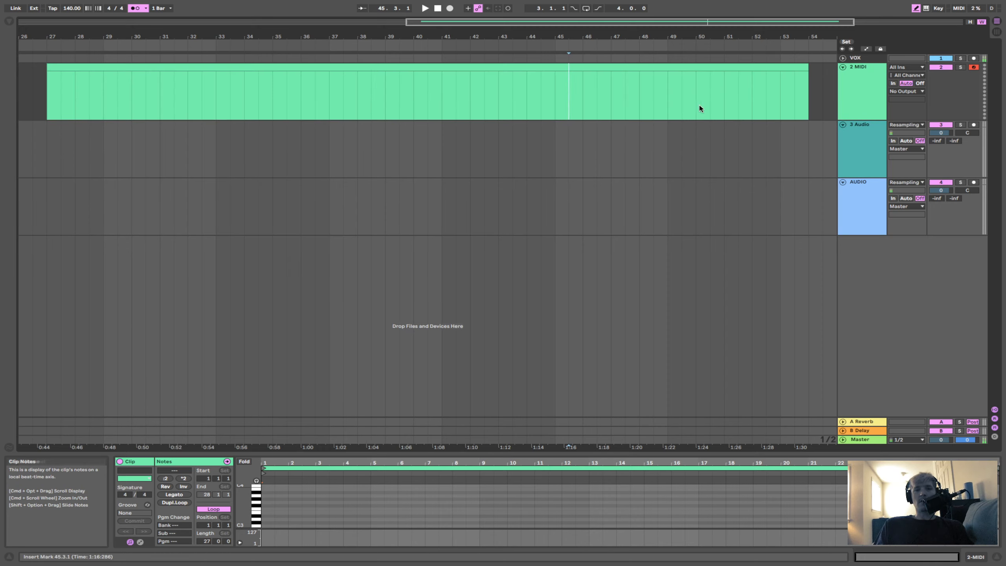
pyautogui.click(317, 105)
pyautogui.click(136, 91)
pyautogui.click(467, 84)
pyautogui.click(779, 93)
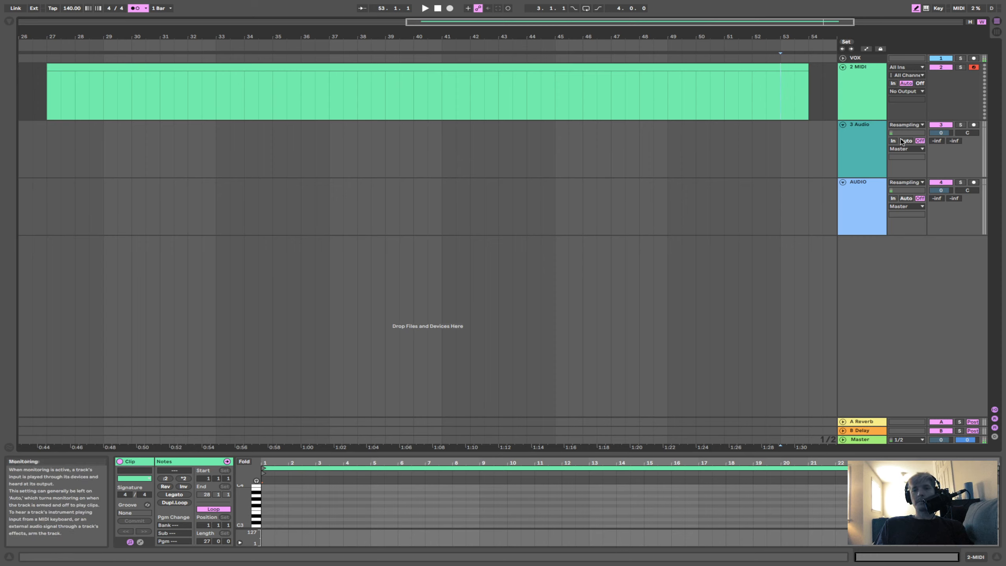
# Delete the 3 Audio track, and deactivate and reactivate the 2 MIDI track.
pyautogui.click(880, 123)
pyautogui.press('Delete')
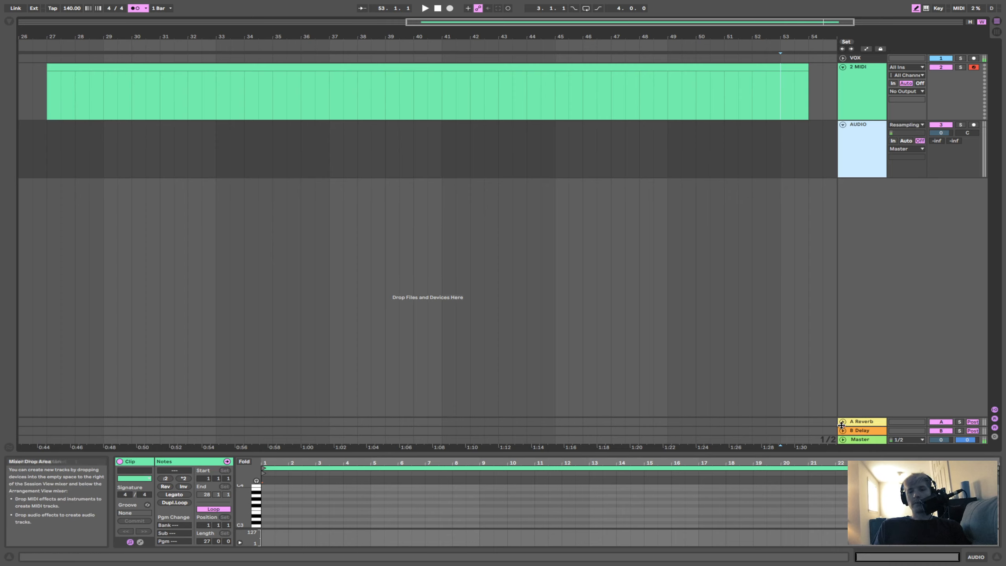
pyautogui.click(941, 68)
pyautogui.click(946, 68)
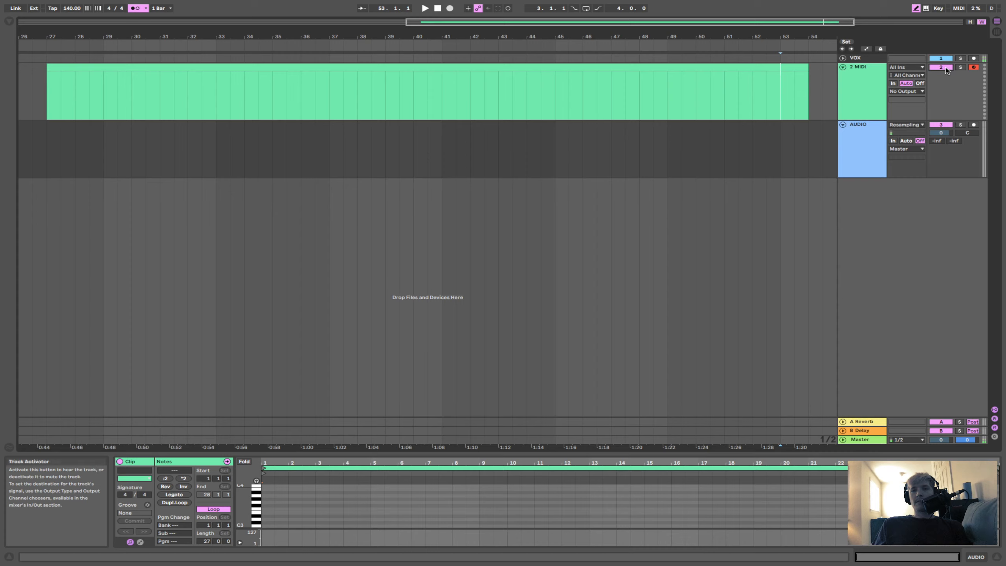
# Show the automation lanes, turn Draw Mode off, and hide the automation lanes again.
pyautogui.click(945, 68)
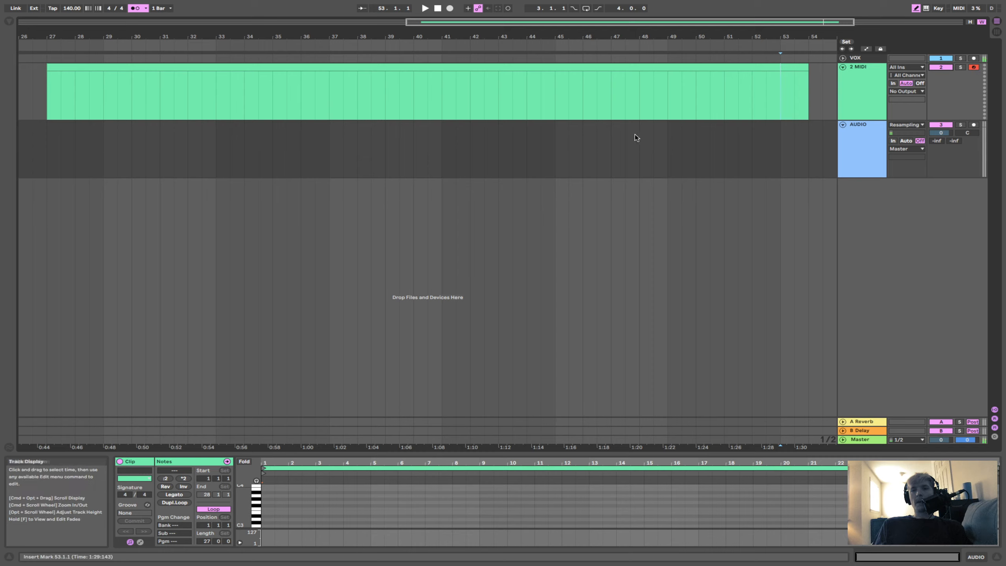
pyautogui.press('a')
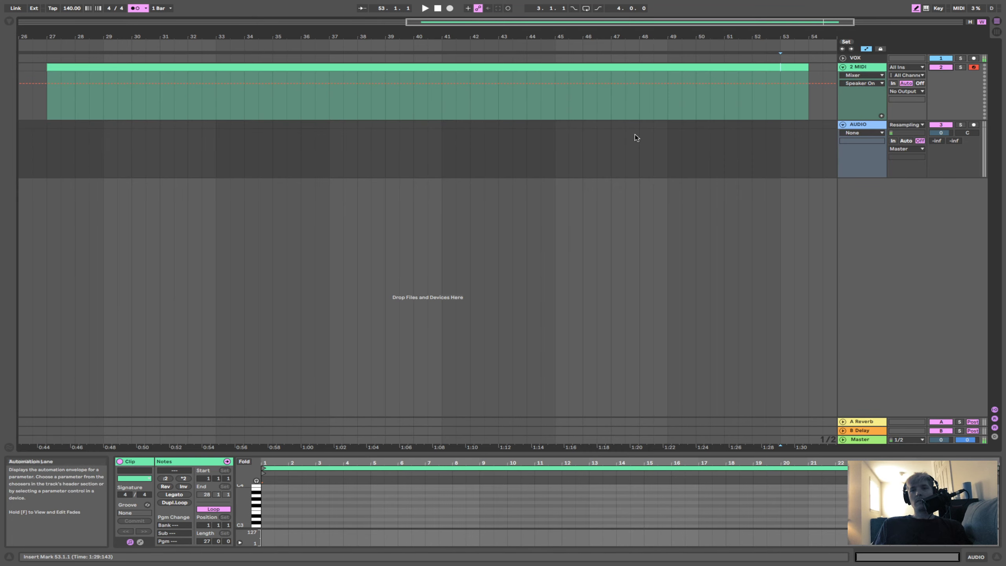
pyautogui.hscroll(-1, 375, 114)
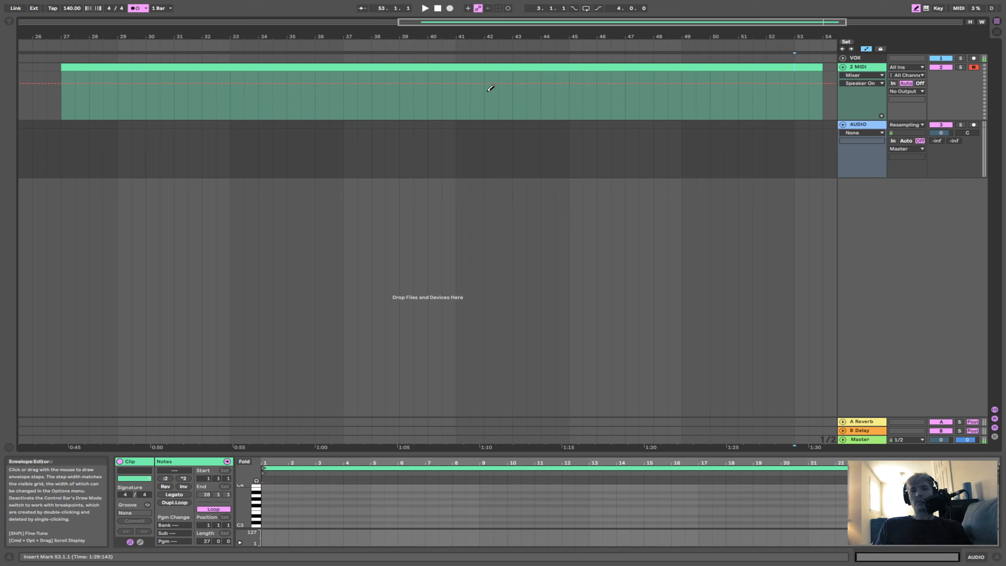
pyautogui.press('b')
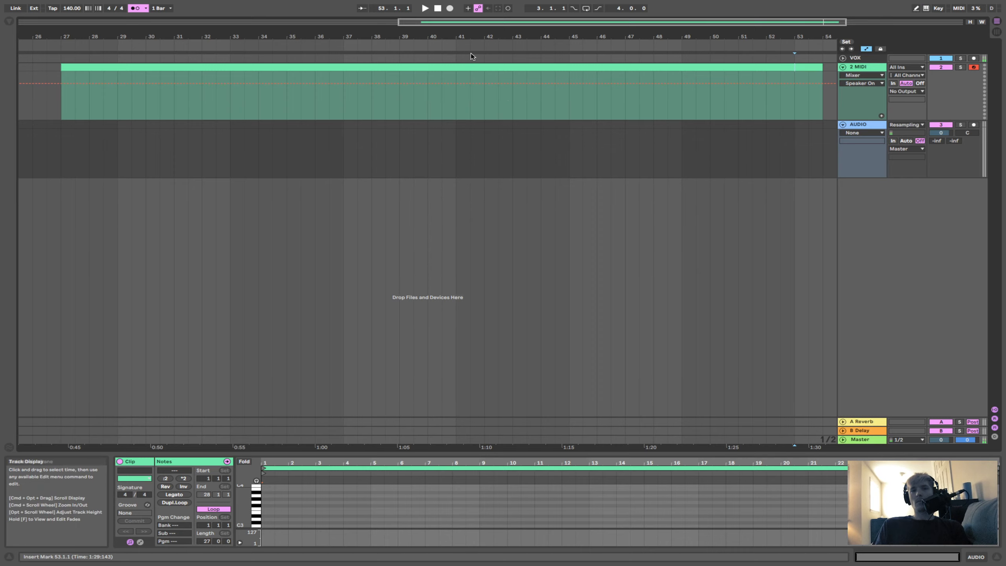
pyautogui.press('a')
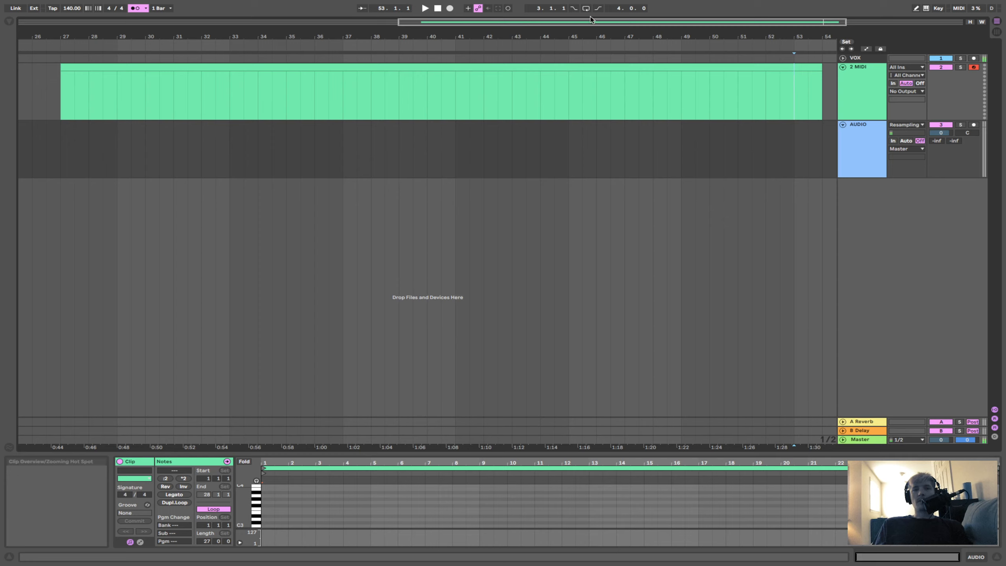
# Toggle Follow on and off, view the record control's options, and arm and disarm Arrangement recording.
pyautogui.click(362, 9)
pyautogui.click(363, 8)
pyautogui.rightClick(451, 8)
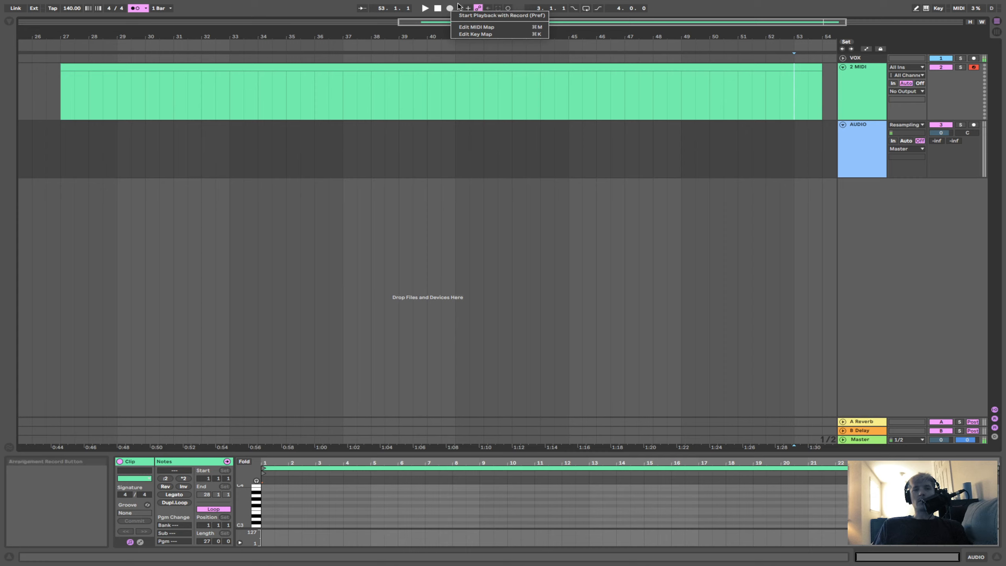
pyautogui.click(458, 5)
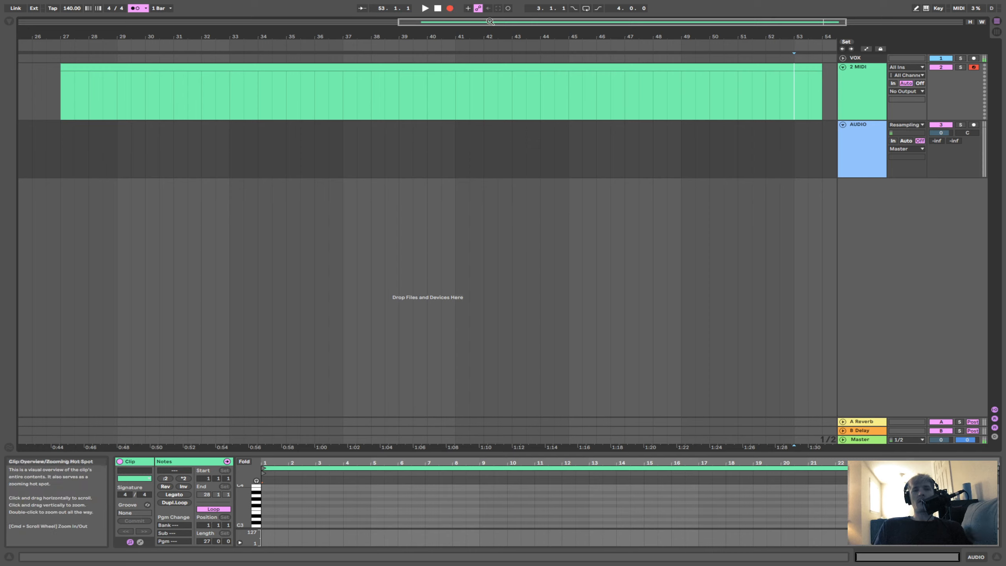
pyautogui.click(449, 8)
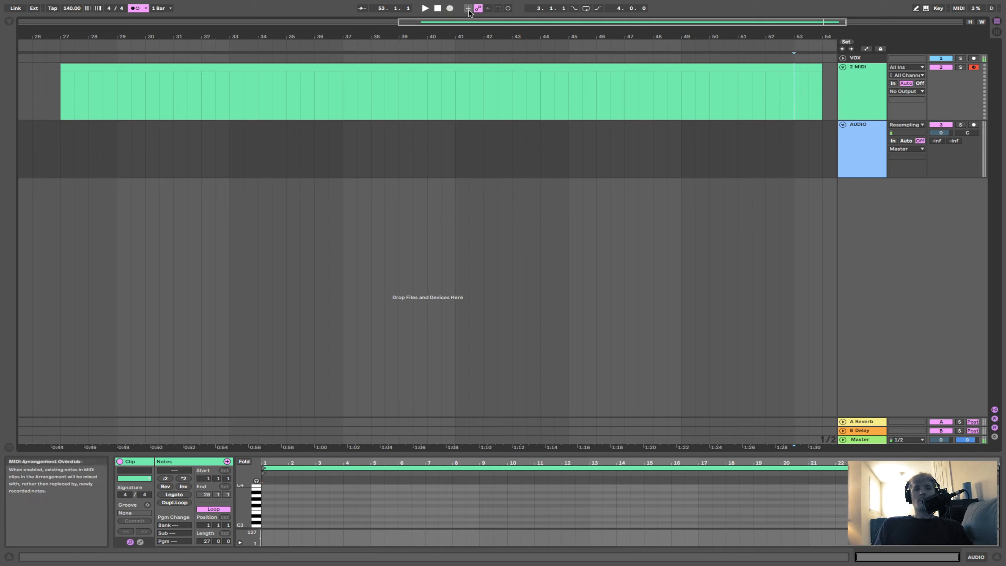
# Select the MIDI clip on the 2 MIDI track and add six short notes at varied pitches across its timeline.
pyautogui.click(468, 66)
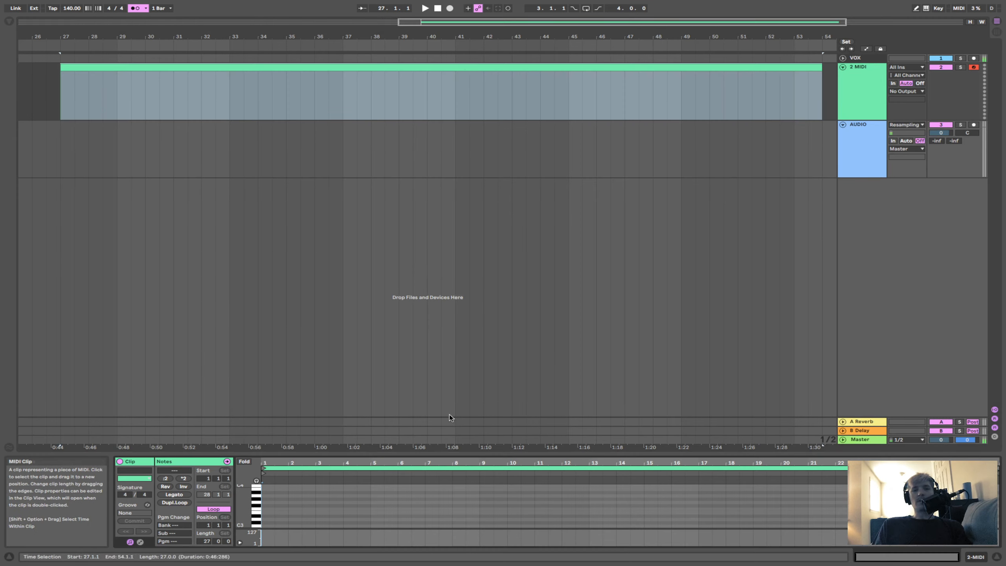
pyautogui.doubleClick(336, 512)
pyautogui.doubleClick(487, 502)
pyautogui.doubleClick(582, 513)
pyautogui.doubleClick(719, 526)
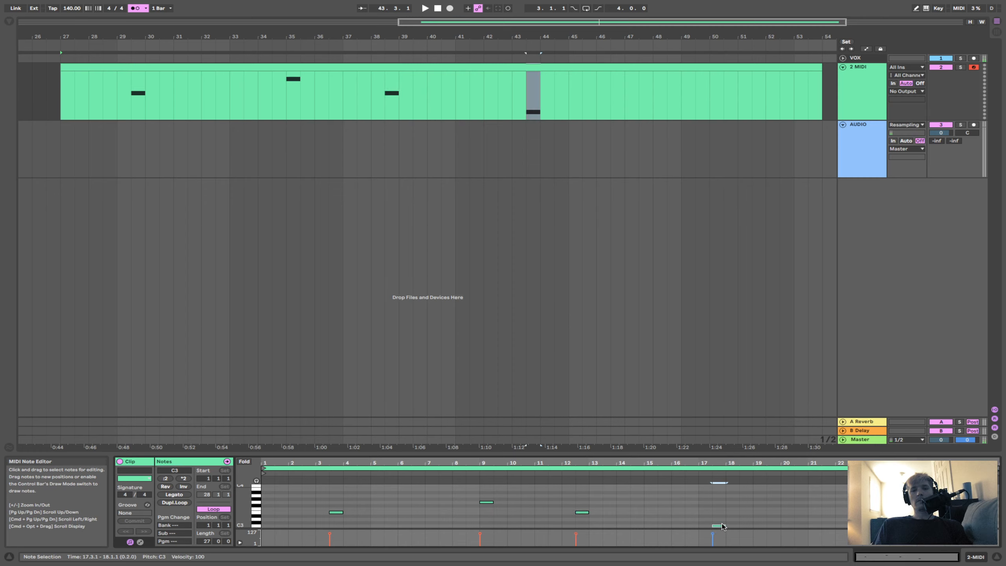
pyautogui.doubleClick(815, 485)
pyautogui.doubleClick(884, 495)
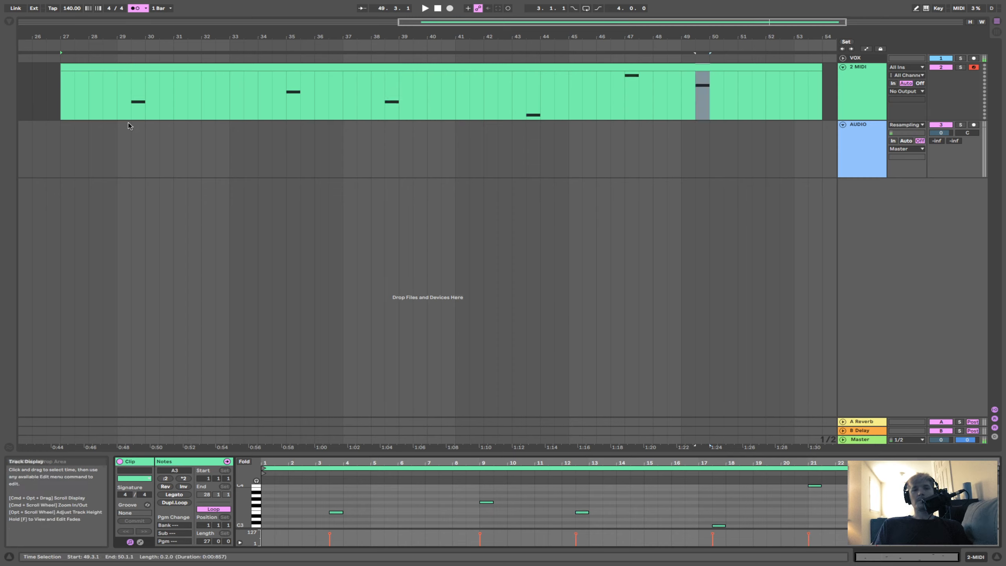
# Place the insert marker at bar 27, enable MIDI Arrangement Overdub, and stop the transport with recording disarmed.
pyautogui.click(54, 102)
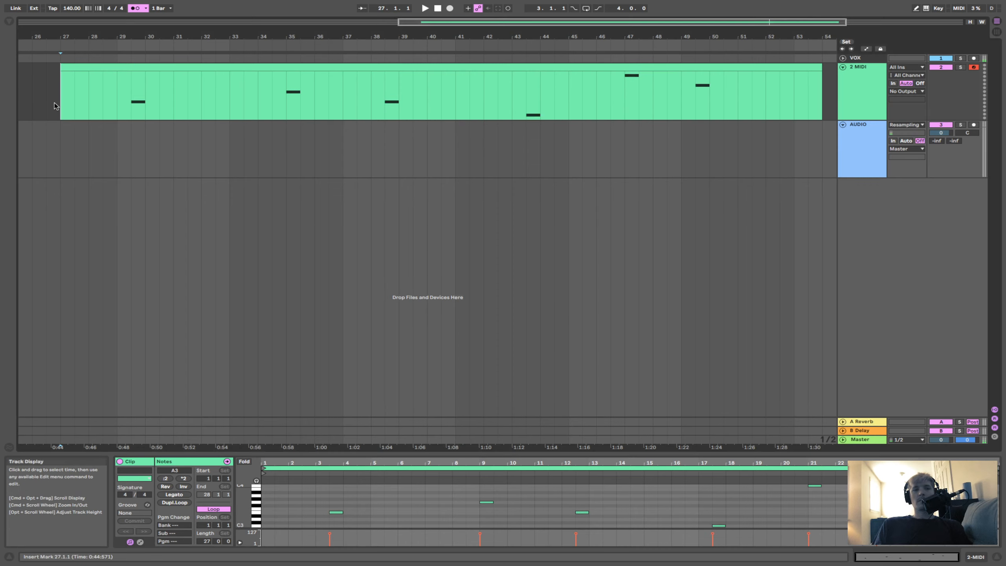
pyautogui.click(468, 10)
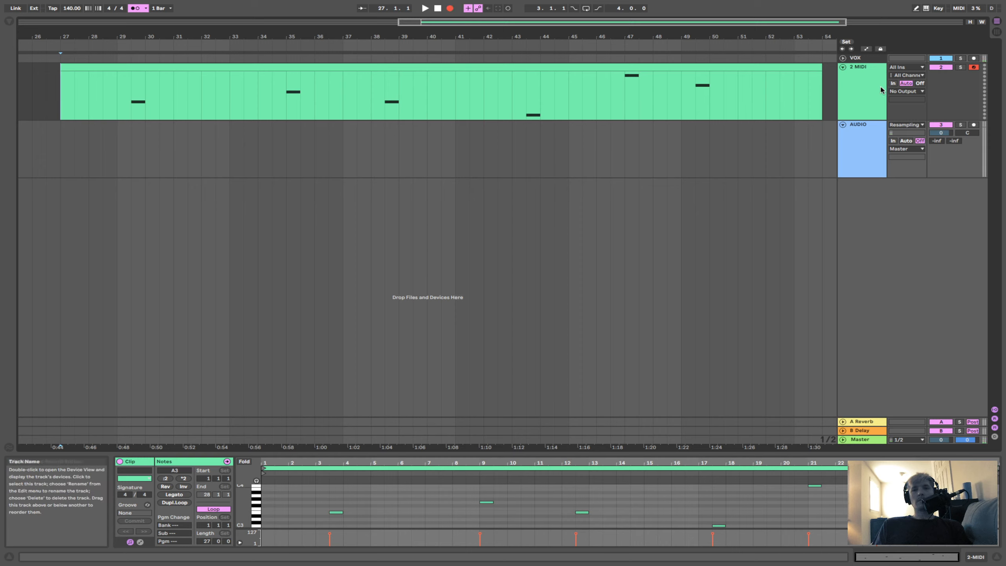
pyautogui.click(450, 9)
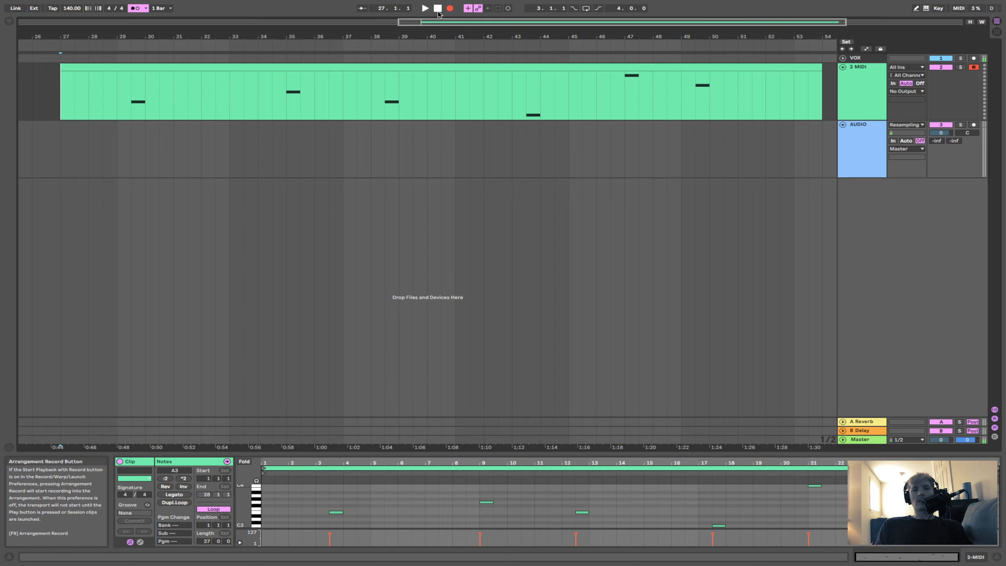
pyautogui.click(437, 9)
# Load the Operator instrument from the browser's Instruments category onto the 2 MIDI track and hide the browser again.
pyautogui.press('super+alt+b')
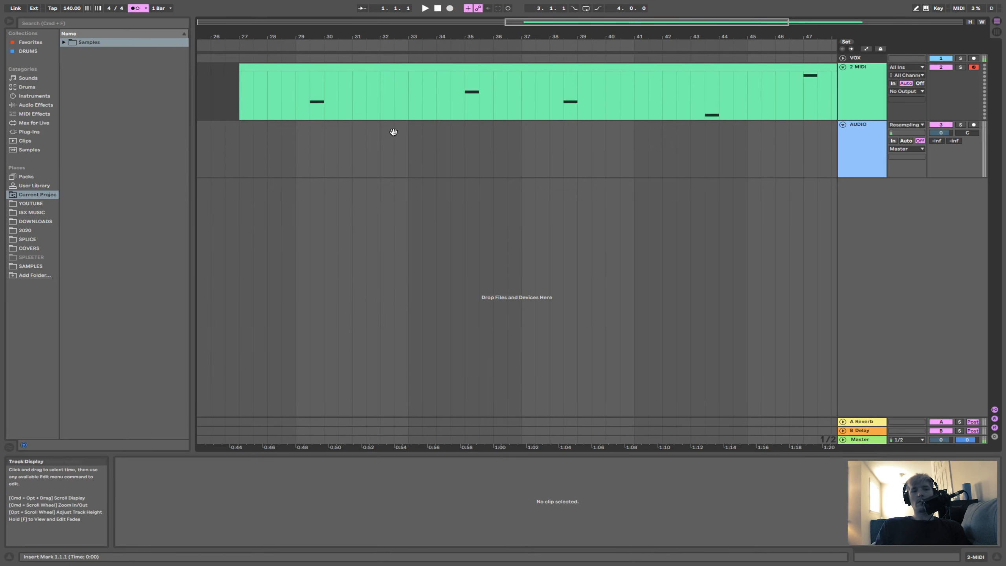
pyautogui.click(37, 96)
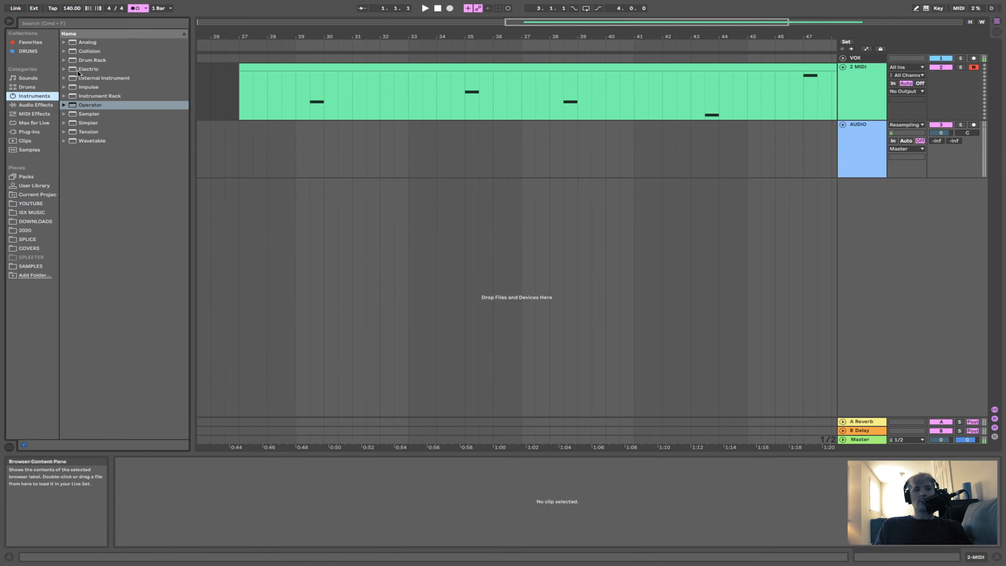
pyautogui.moveTo(95, 108); pyautogui.dragTo(306, 107)
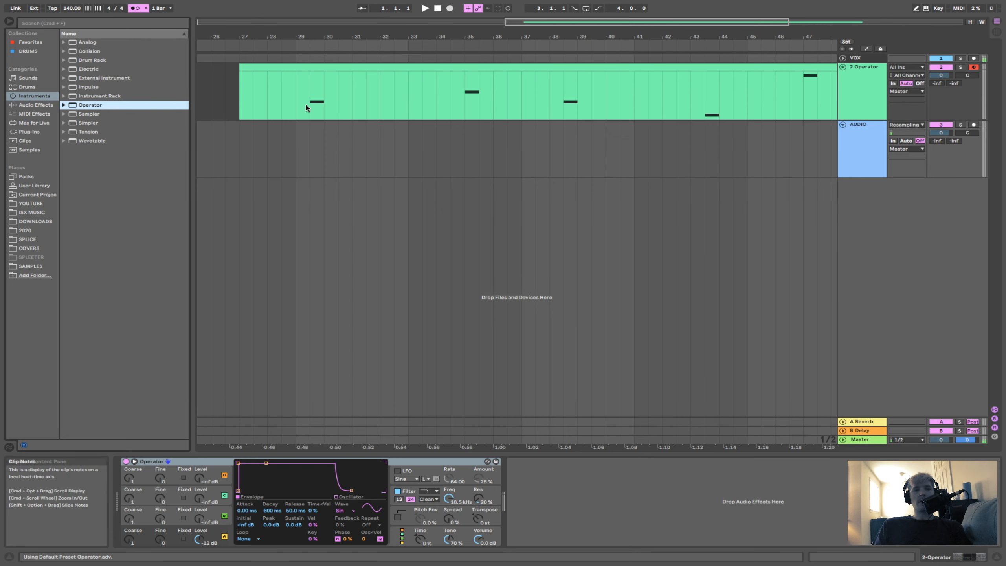
pyautogui.press('super+alt+b')
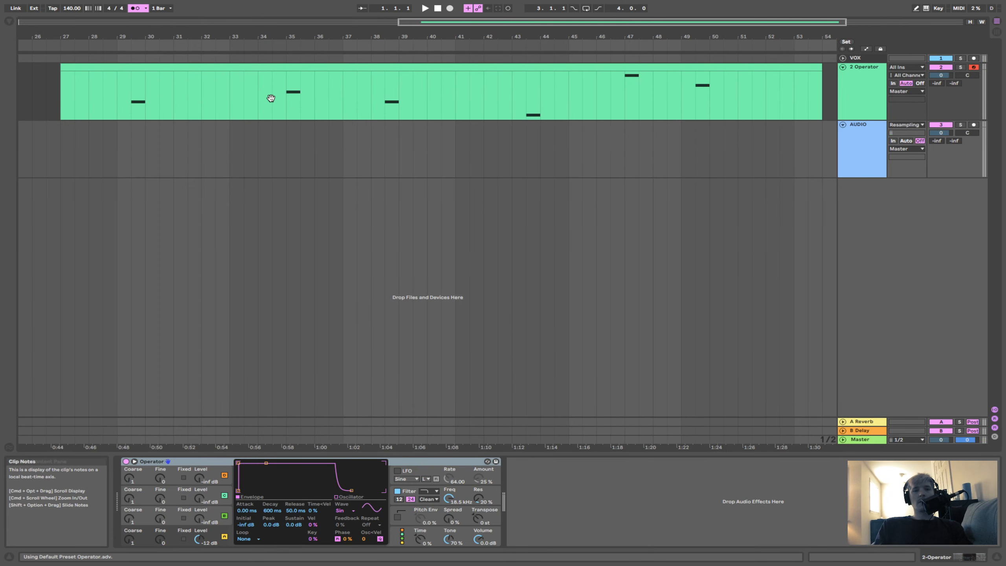
# Overdub short notes into the MIDI clip from bar 27 to about bar 37 using the computer MIDI keyboard.
pyautogui.click(181, 66)
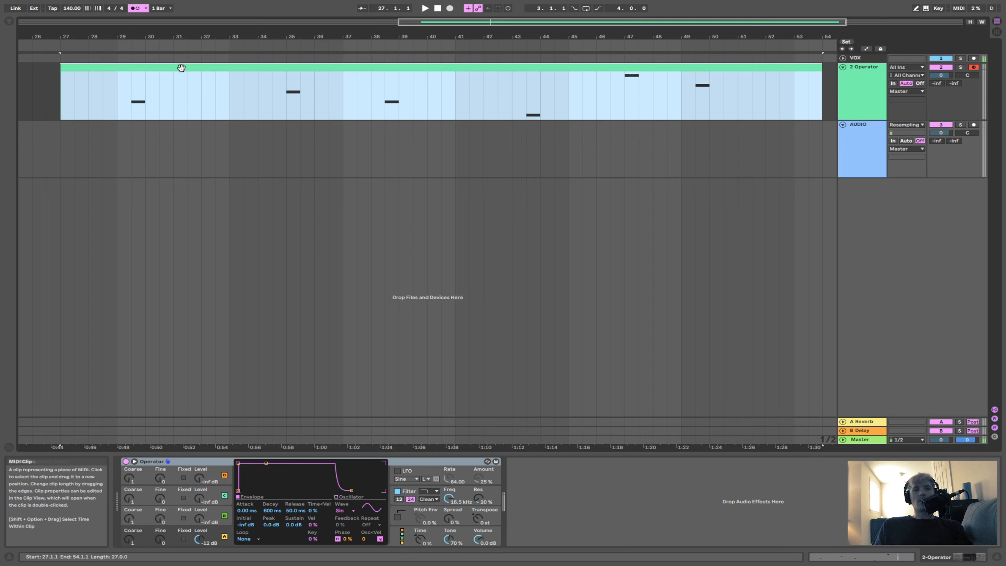
pyautogui.press('F9')
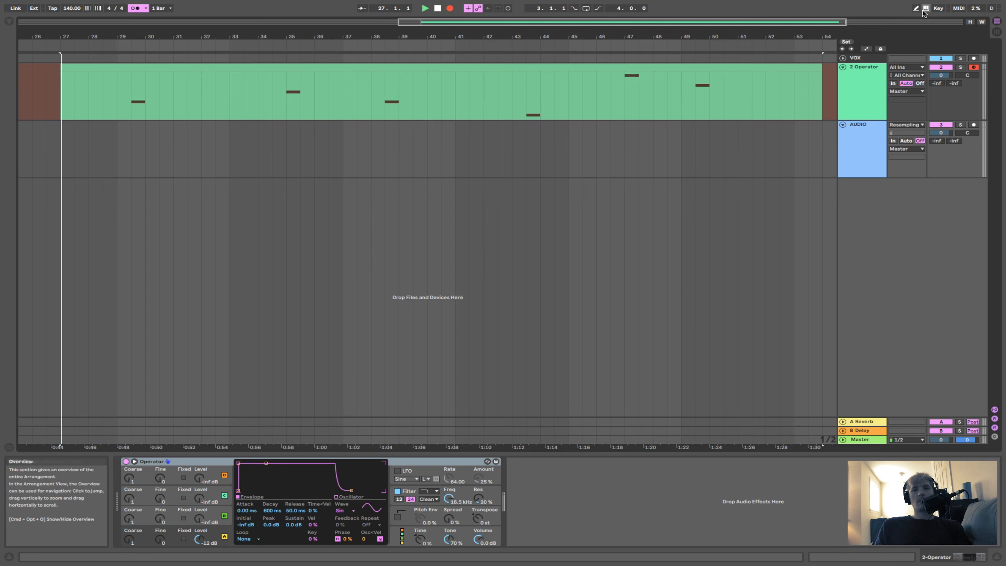
pyautogui.press('d')
pyautogui.press('s')
pyautogui.press('a')
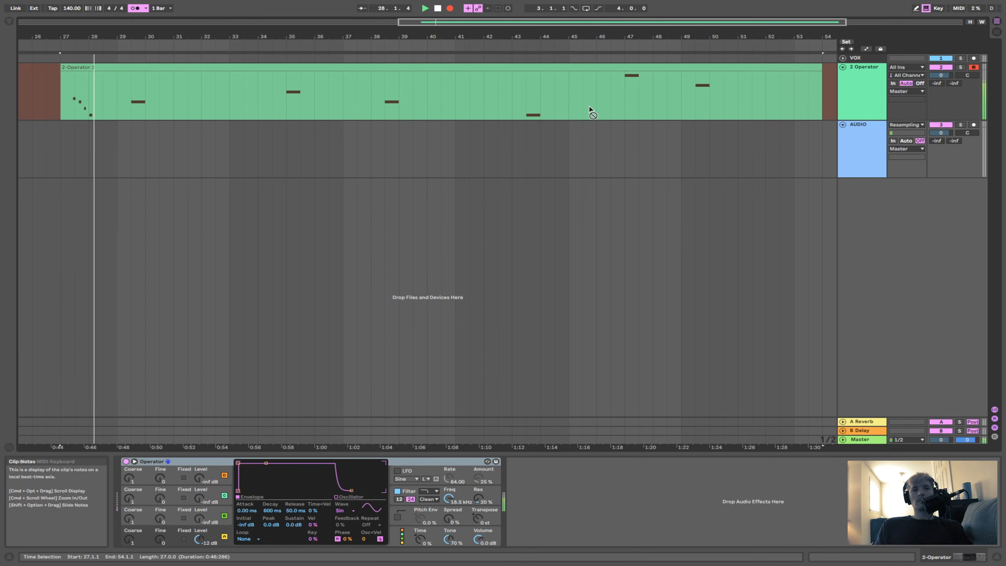
pyautogui.press('f')
pyautogui.press('d')
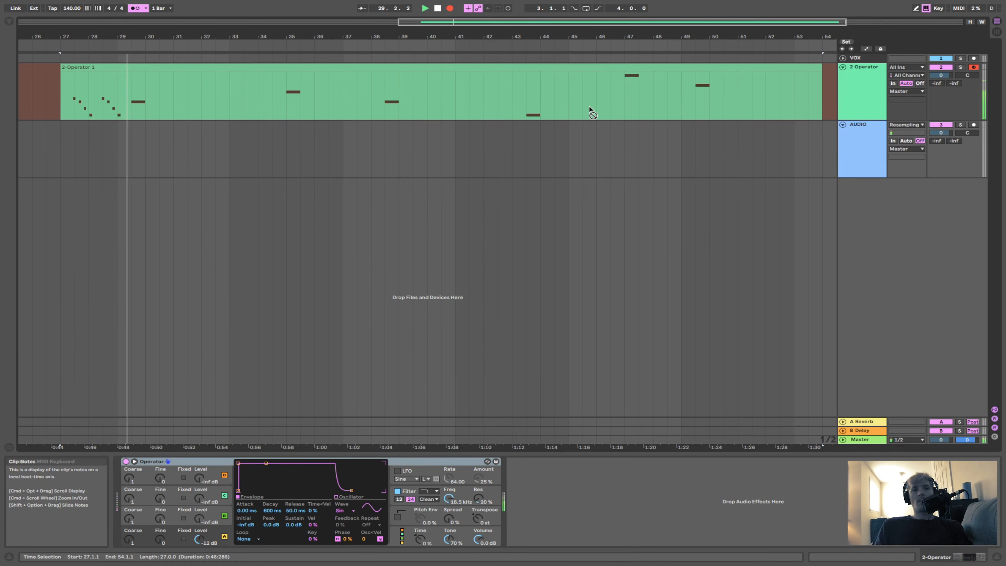
pyautogui.press('f')
pyautogui.press('d')
pyautogui.press('s')
pyautogui.press('a')
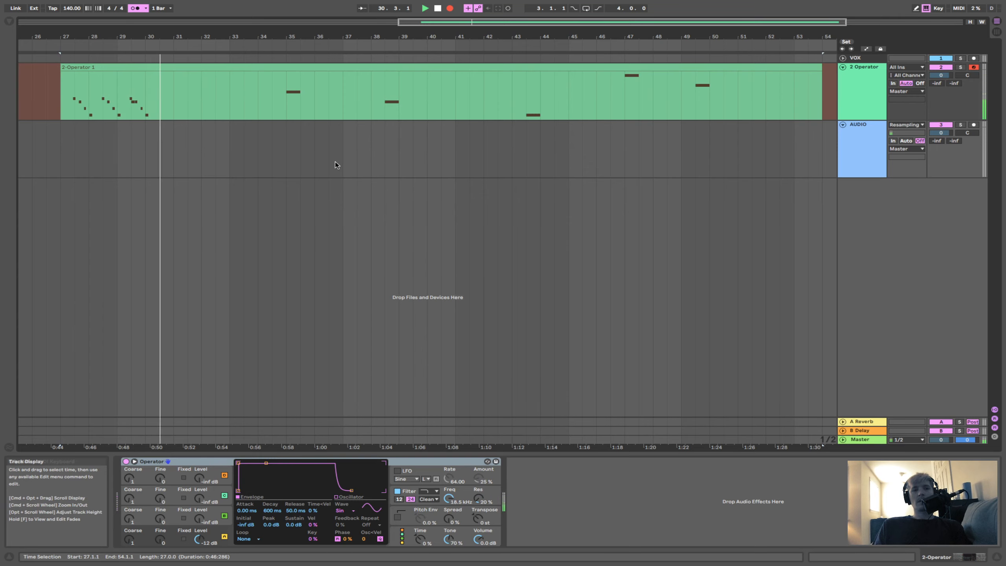
pyautogui.press('f')
pyautogui.press('d')
pyautogui.press('s')
pyautogui.press('a')
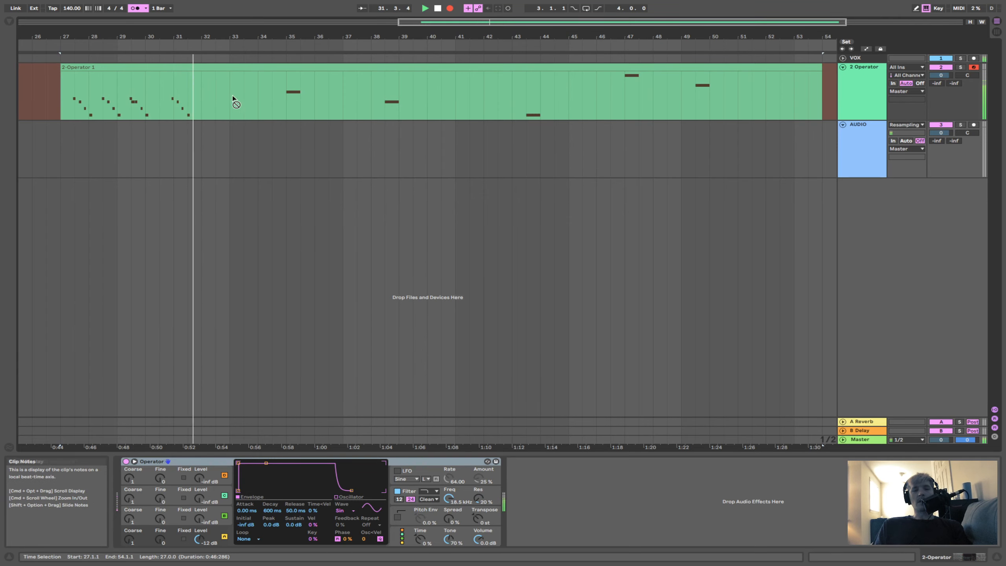
pyautogui.press('f')
pyautogui.press('d')
pyautogui.press('a')
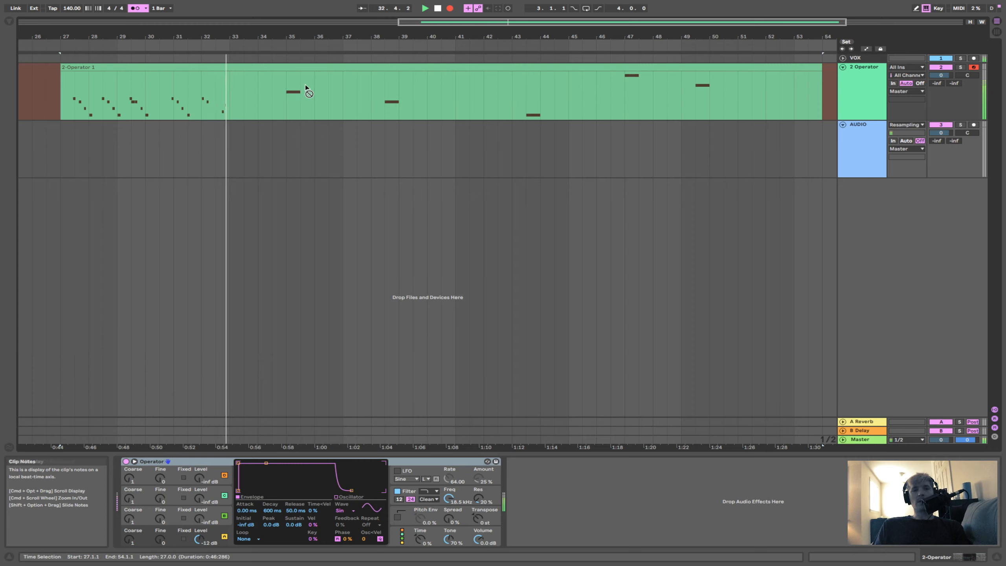
pyautogui.press('s')
pyautogui.press('d')
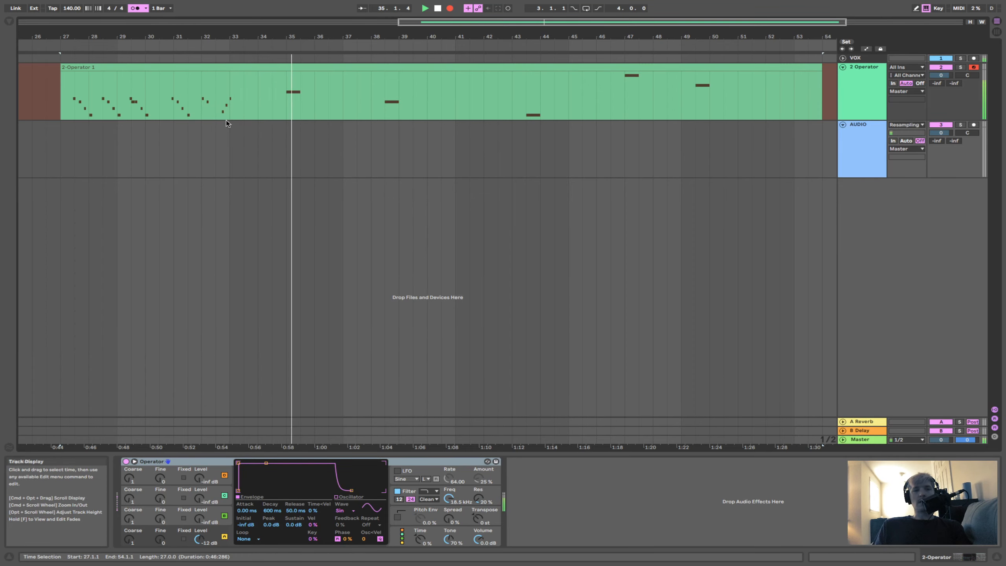
pyautogui.press('g')
pyautogui.press('g')
pyautogui.press('s')
pyautogui.press('d')
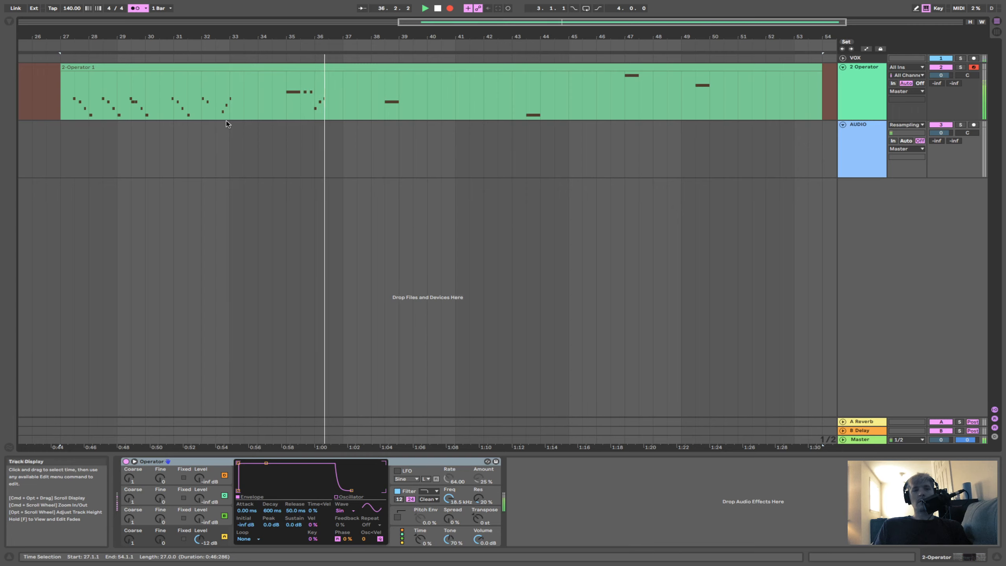
pyautogui.press('f')
pyautogui.press('s')
pyautogui.press('space')
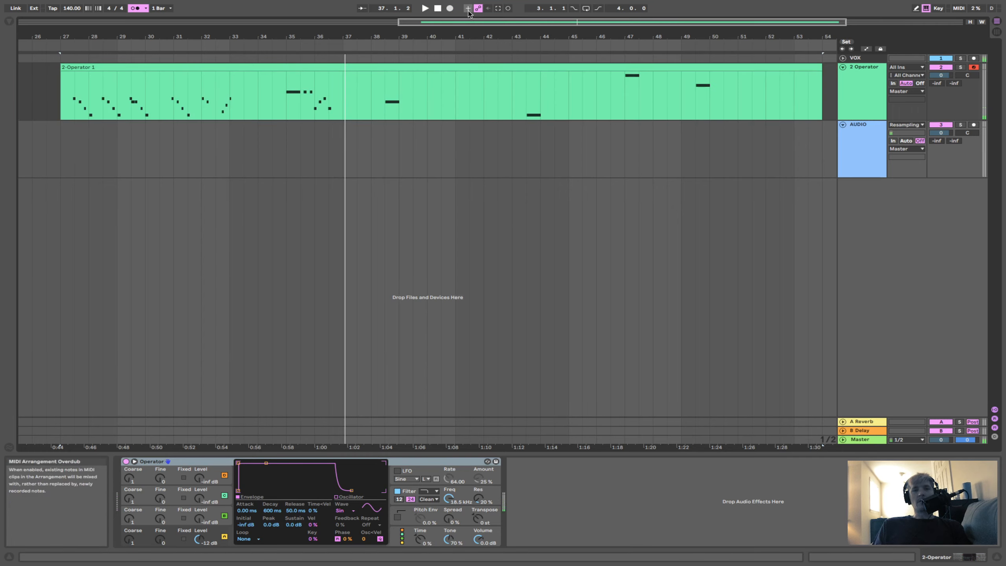
# Turn off MIDI Arrangement Overdub and record new notes over the remaining clip from bar 37 to about bar 44.
pyautogui.click(467, 8)
pyautogui.click(456, 47)
pyautogui.click(458, 67)
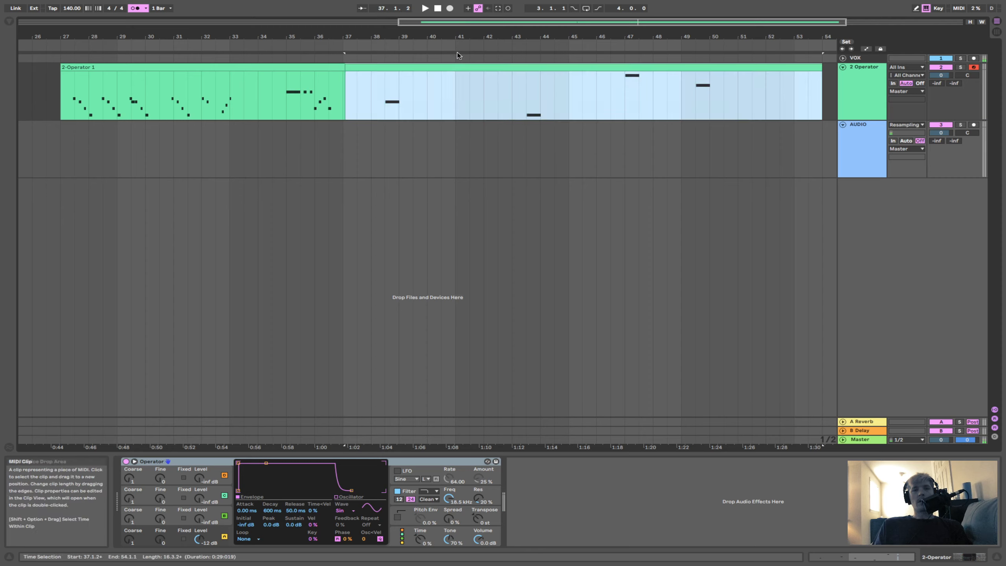
pyautogui.click(450, 8)
pyautogui.press('space')
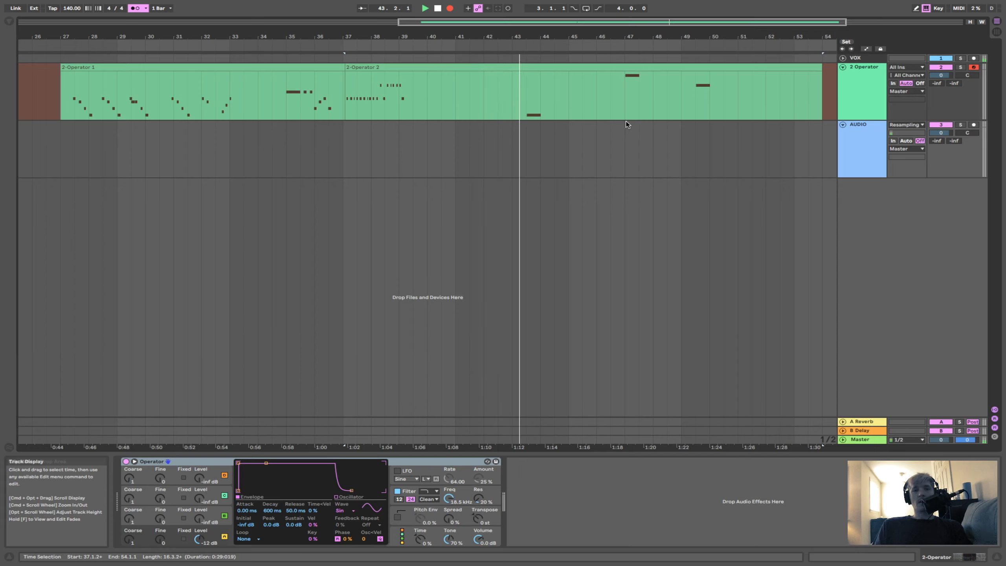
pyautogui.press('space')
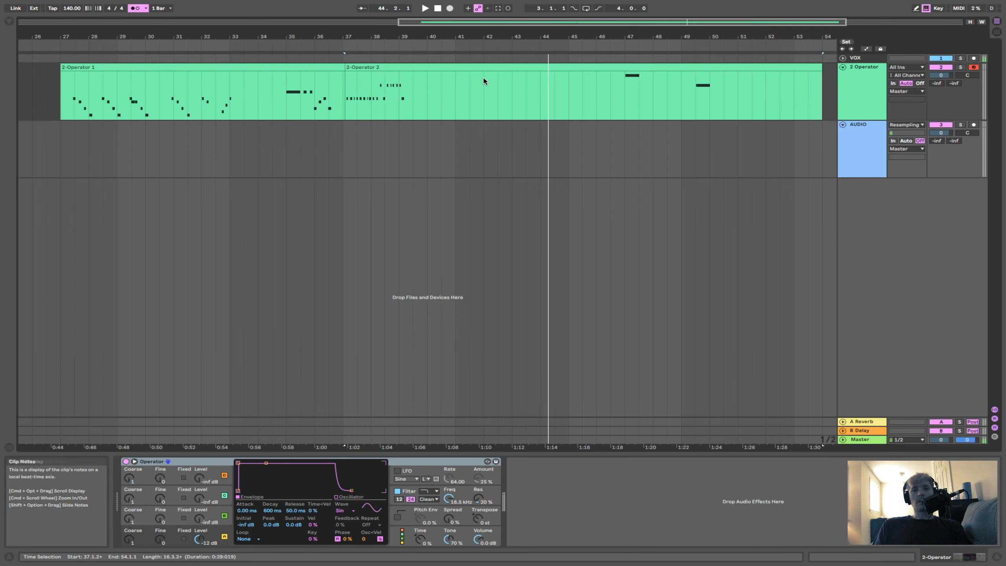
# Select all the clips on the Operator track and delete them.
pyautogui.click(664, 75)
pyautogui.keyDown('shift'); pyautogui.click(324, 72); pyautogui.keyUp('shift')
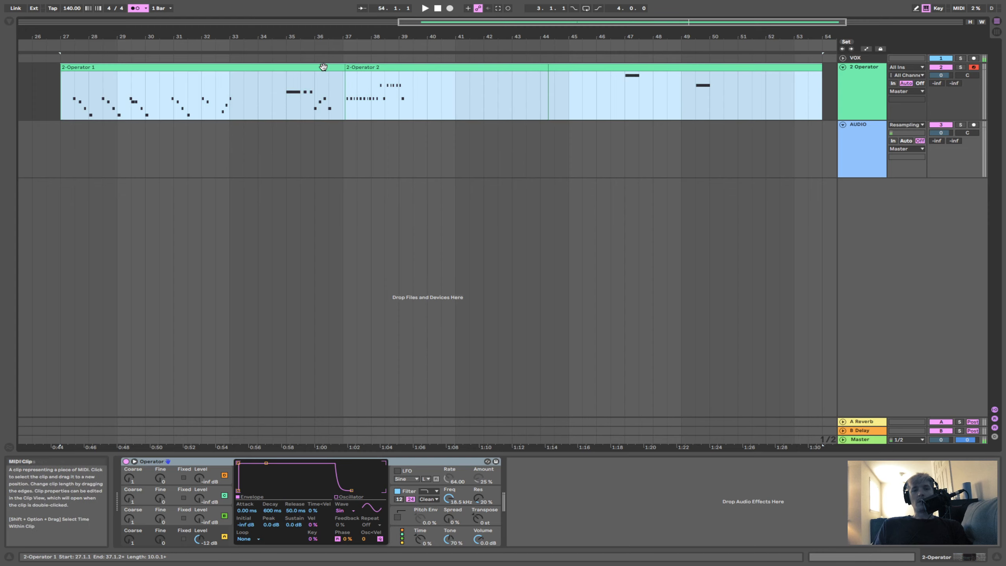
# Insert an empty MIDI clip at bar 41 of the Operator track, select bars 41 to 45, and delete the clip.
pyautogui.click(455, 92)
pyautogui.press('super+shift+m')
pyautogui.moveTo(456, 94); pyautogui.dragTo(563, 93)
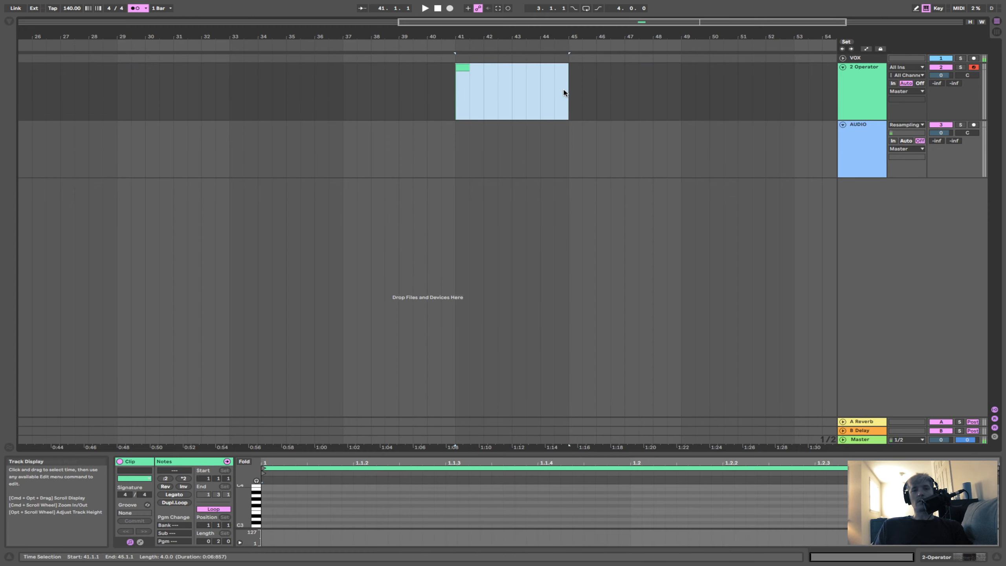
pyautogui.click(527, 93)
pyautogui.click(460, 67)
pyautogui.press('Delete')
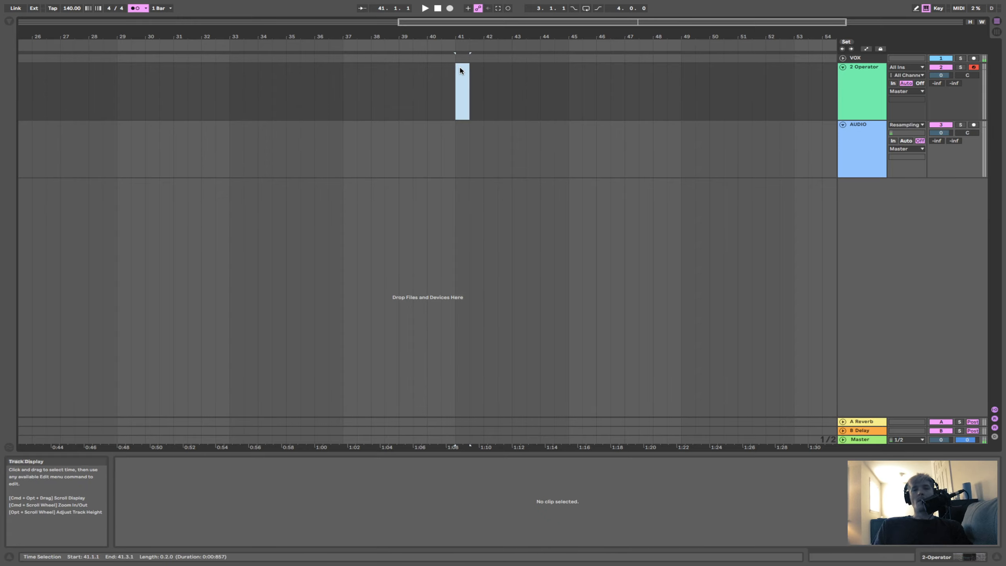
pyautogui.click(498, 85)
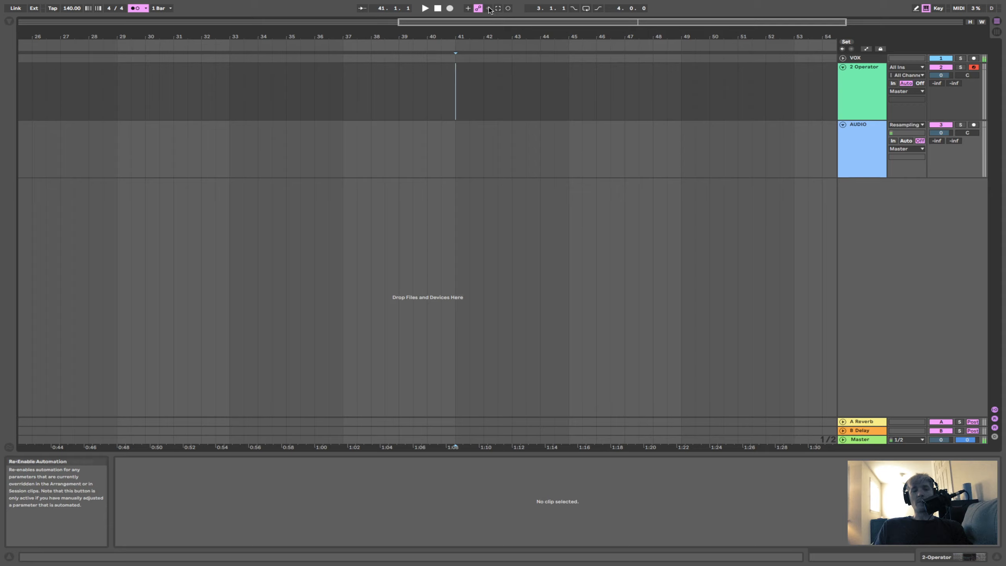
# Show the Operator track's volume automation and draw a zigzag envelope from bar 37 to about bar 50 with a curved final segment.
pyautogui.moveTo(427, 104); pyautogui.dragTo(627, 96)
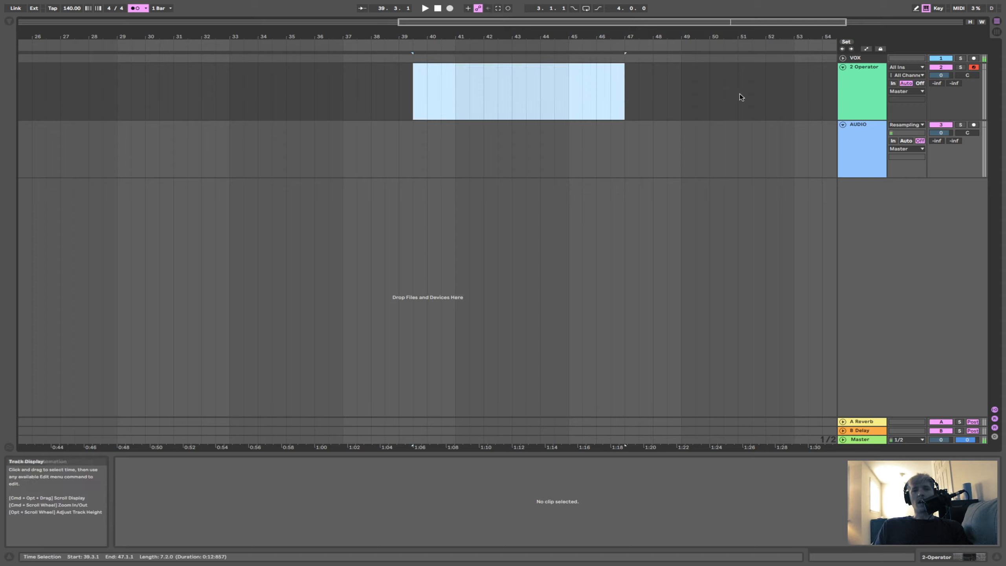
pyautogui.click(697, 107)
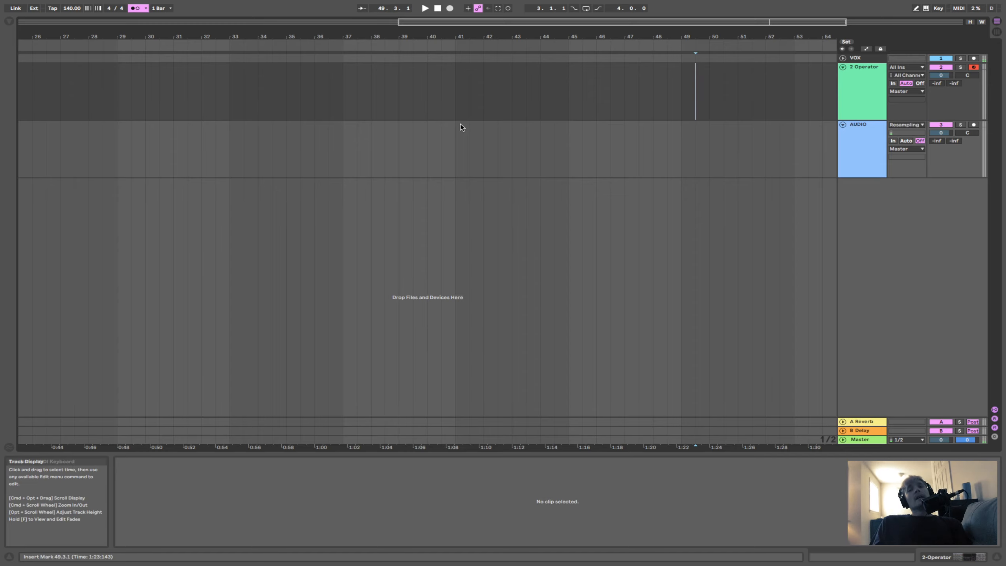
pyautogui.press('a')
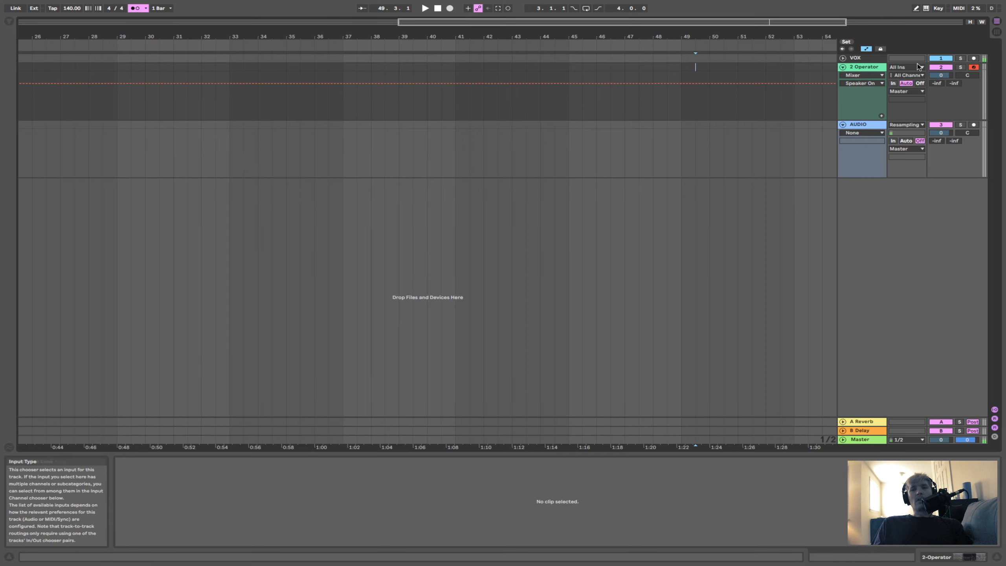
pyautogui.click(943, 77)
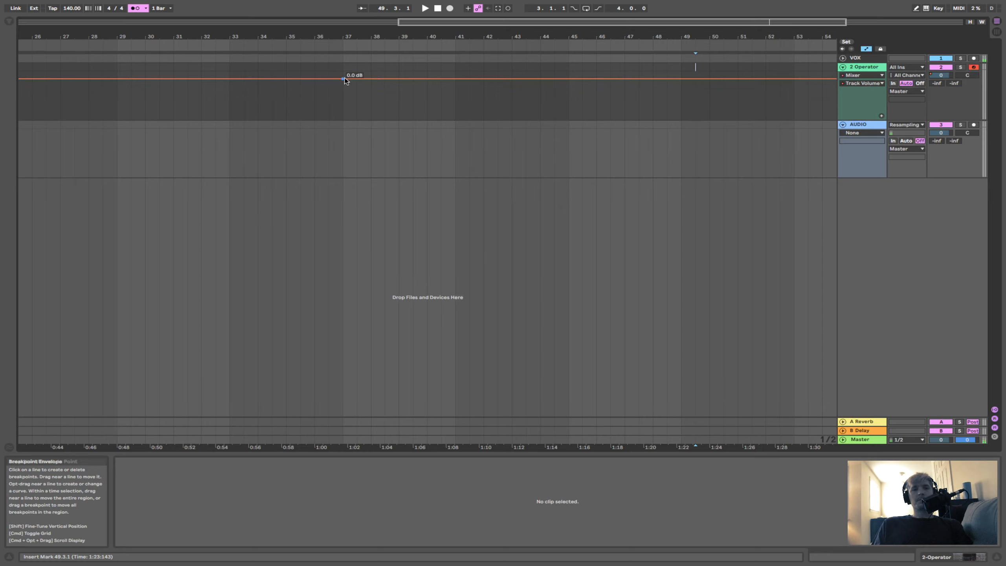
pyautogui.moveTo(379, 81); pyautogui.dragTo(428, 94)
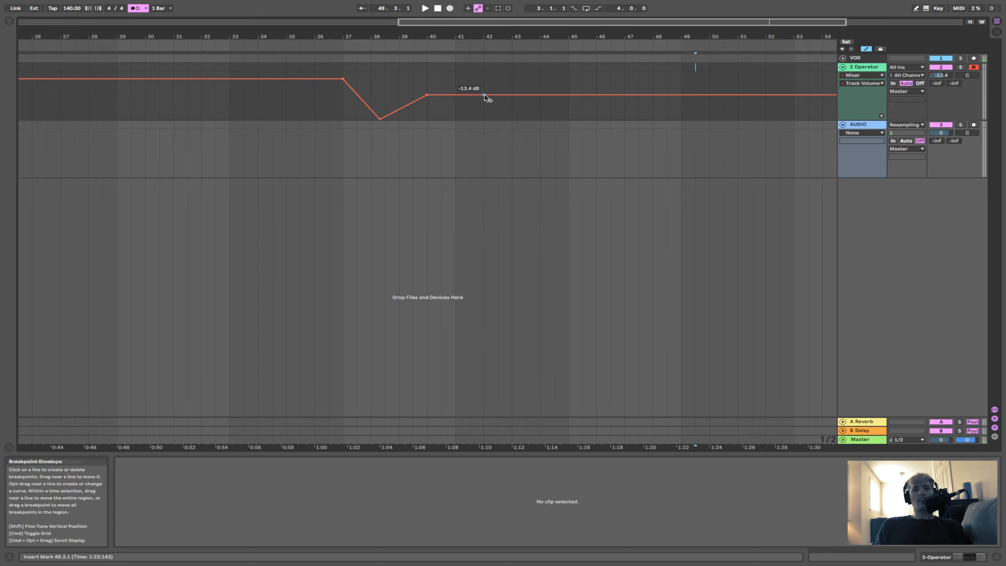
pyautogui.moveTo(485, 96); pyautogui.dragTo(723, 107)
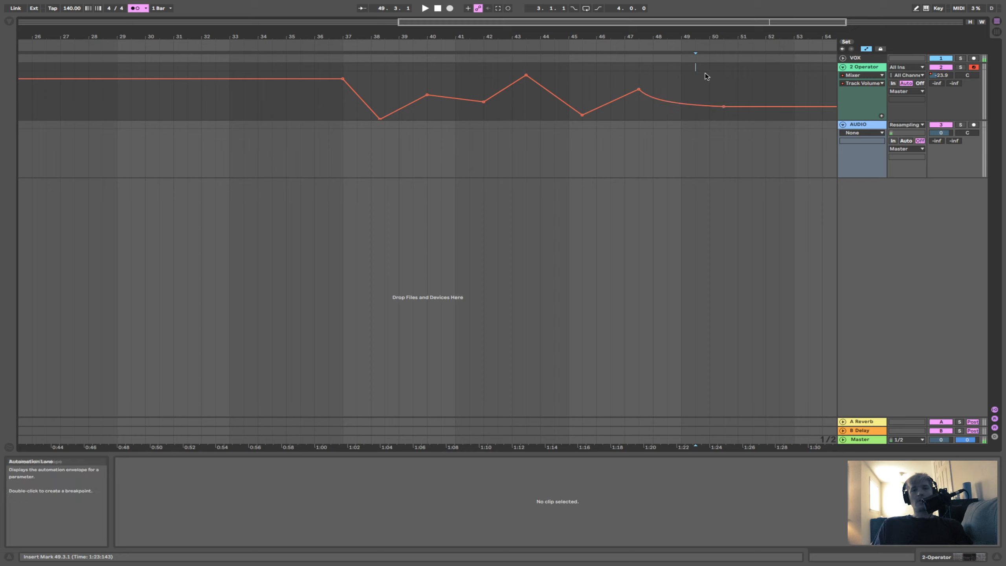
# Select the volume envelope from bar 37 to bar 49 and shift it one bar later, with its first breakpoint raised to 4.0 dB.
pyautogui.moveTo(684, 82); pyautogui.dragTo(352, 107)
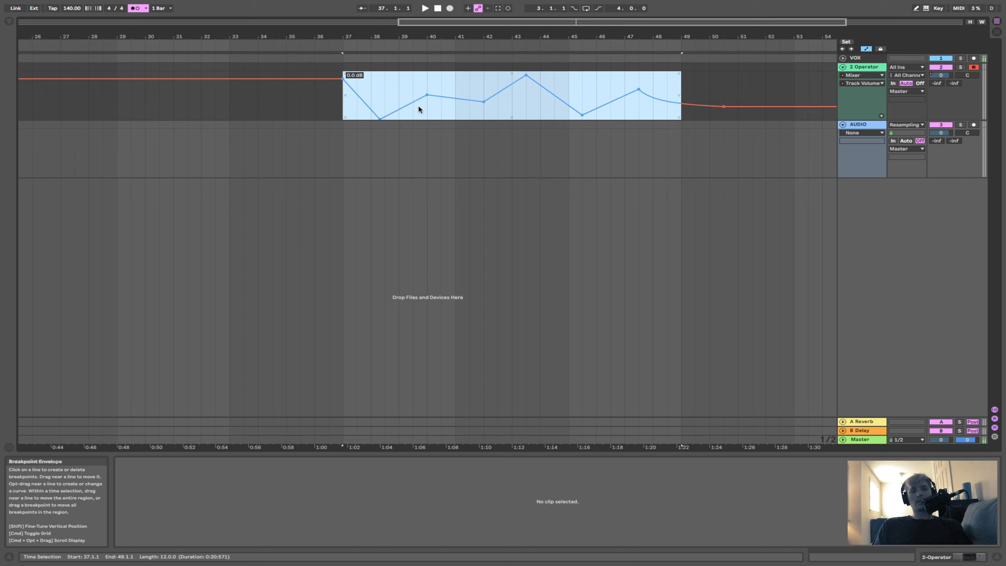
pyautogui.moveTo(418, 104); pyautogui.dragTo(418, 139)
pyautogui.press('super+z')
pyautogui.moveTo(344, 79); pyautogui.dragTo(371, 73)
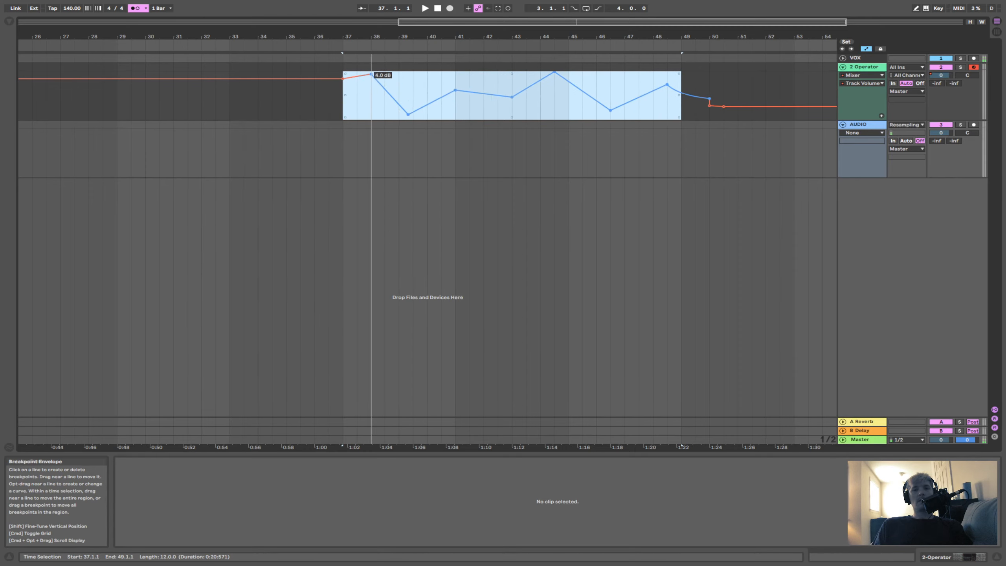
# Lower the volume envelope breakpoint near bar 42, then delete the Operator track's volume automation between bars 29 and 51.
pyautogui.click(523, 104)
pyautogui.moveTo(495, 96)
pyautogui.mouseDown()
pyautogui.moveTo(400, 106)
pyautogui.moveTo(399, 92)
pyautogui.moveTo(582, 80)
pyautogui.moveTo(624, 103)
pyautogui.moveTo(692, 81)
pyautogui.moveTo(738, 97)
pyautogui.moveTo(692, 103)
pyautogui.moveTo(555, 83)
pyautogui.moveTo(370, 100)
pyautogui.moveTo(595, 94)
pyautogui.moveTo(512, 96)
pyautogui.moveTo(498, 106)
pyautogui.mouseUp()
pyautogui.click(550, 110)
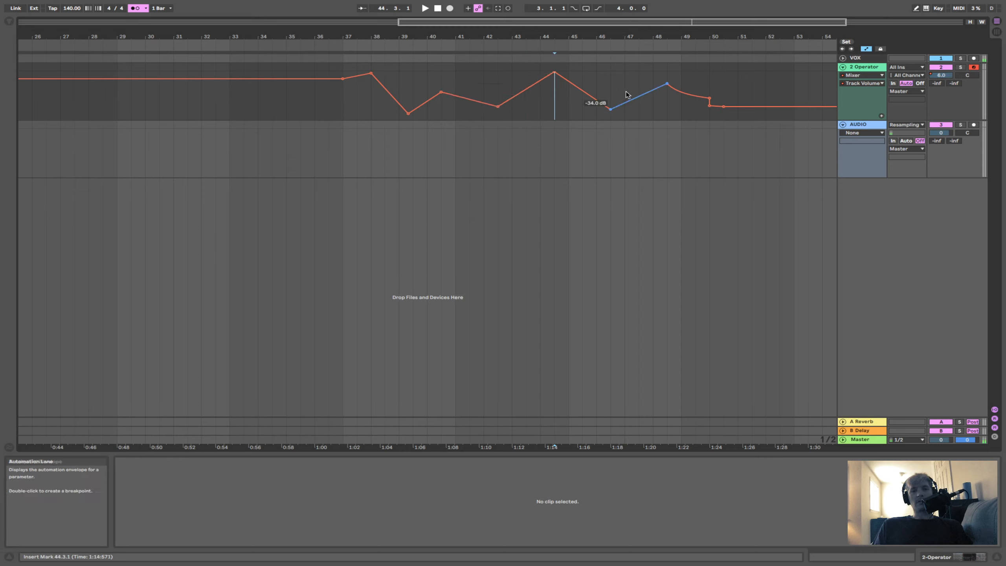
pyautogui.click(752, 91)
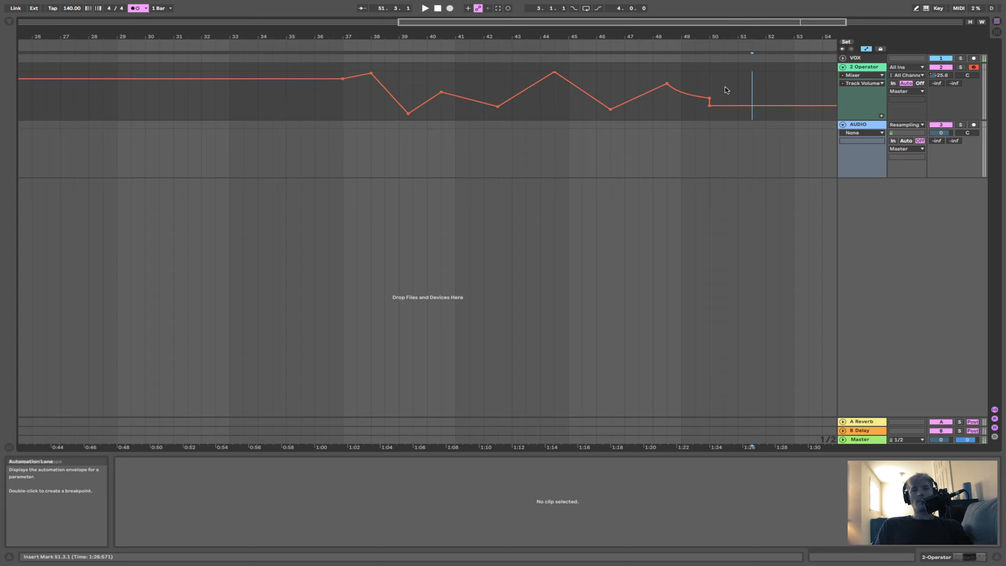
pyautogui.moveTo(726, 91); pyautogui.dragTo(112, 66)
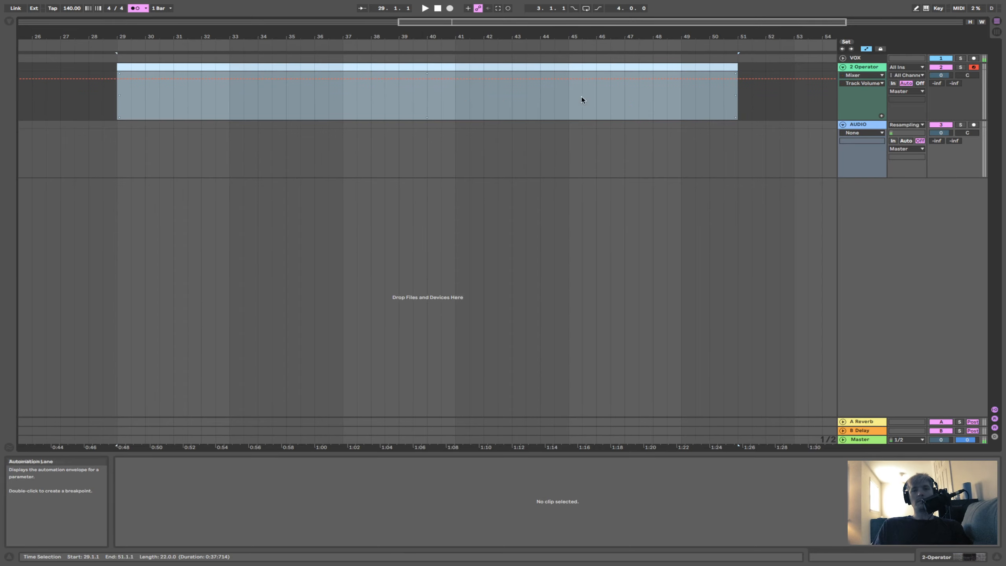
# Insert an empty MIDI clip from 39.1.1 to 45.3.1 on the Operator track.
pyautogui.click(520, 101)
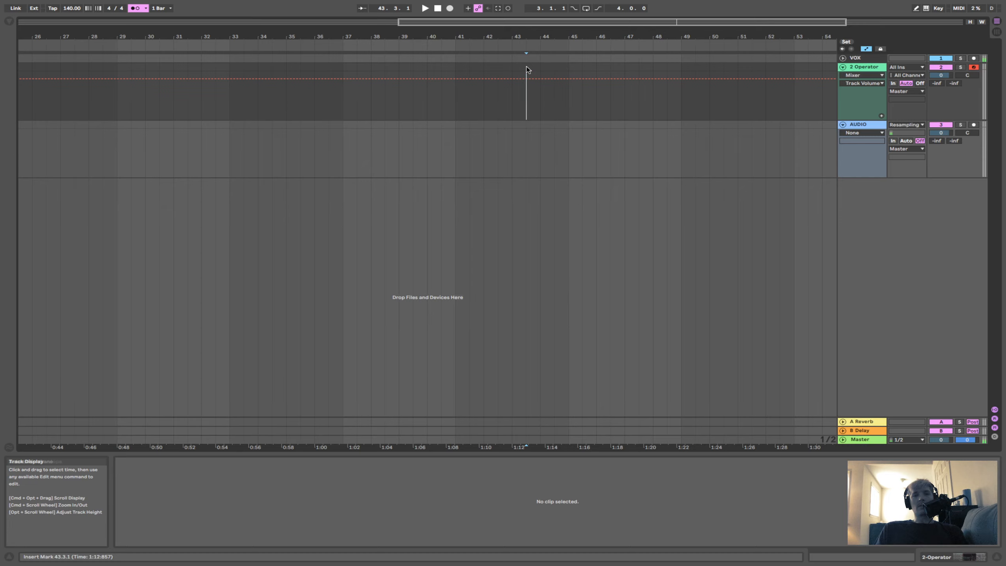
pyautogui.moveTo(581, 94); pyautogui.dragTo(404, 96)
pyautogui.press('super+shift+m')
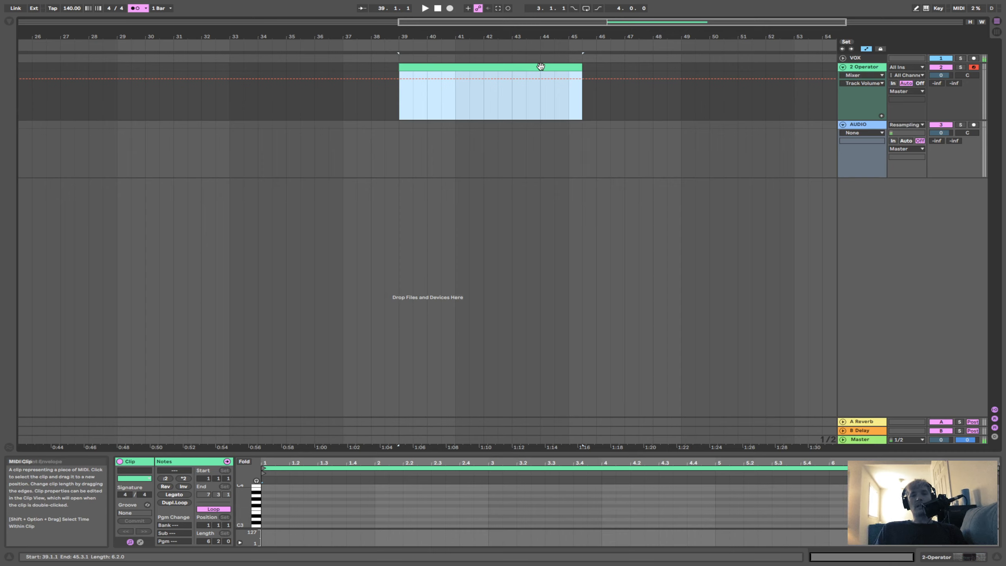
# Select the automation lane from 40.3.1 to 44.1.1 within the clip, then repeatedly extend and shrink the time selection.
pyautogui.moveTo(555, 96); pyautogui.dragTo(435, 99)
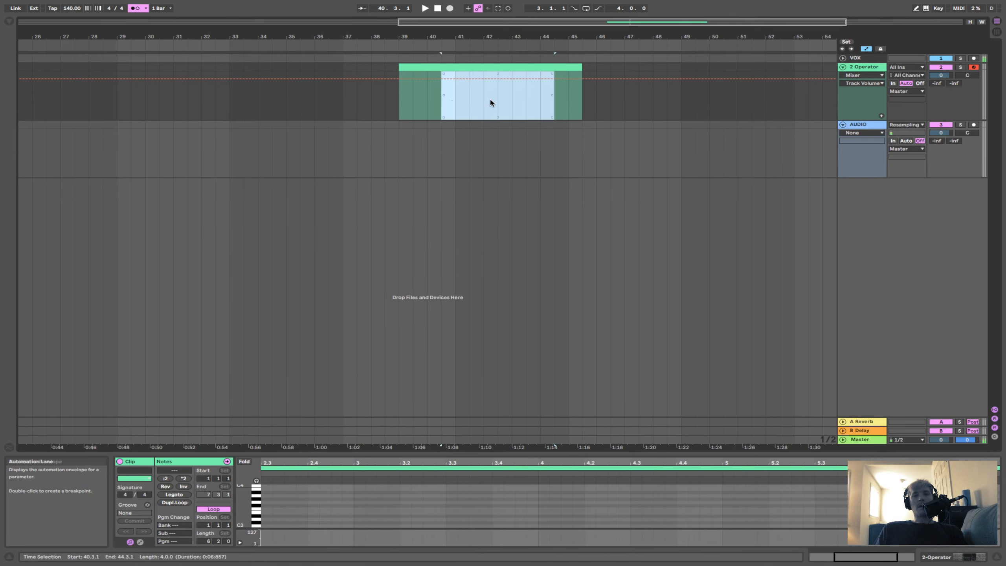
pyautogui.moveTo(540, 99); pyautogui.dragTo(444, 104)
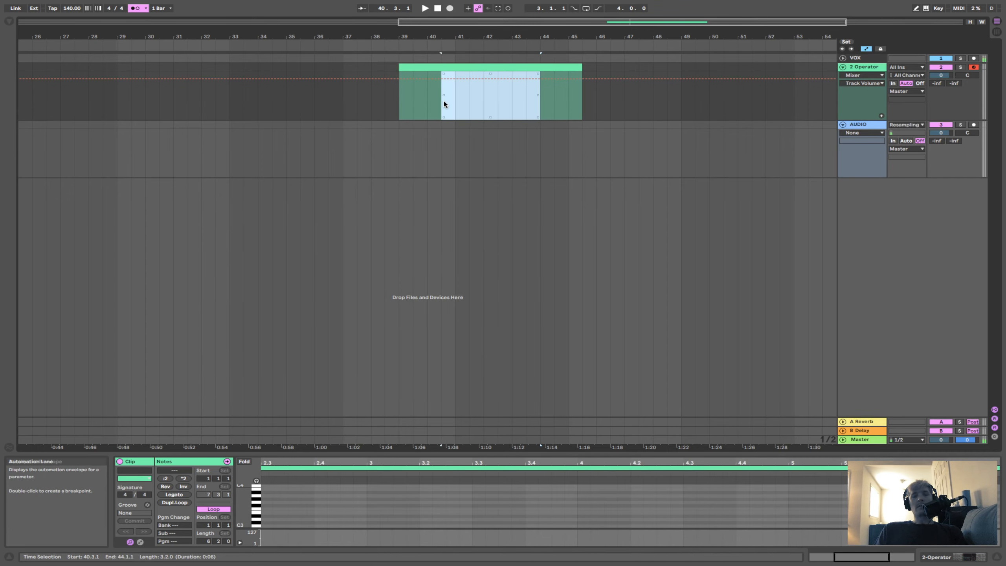
pyautogui.hotkey('shift', 'Left')
pyautogui.hotkey('shift', 'Left')
pyautogui.hotkey('shift', 'Right')
pyautogui.hotkey('shift', 'Right')
pyautogui.hotkey('shift', 'Right')
pyautogui.hotkey('shift', 'Left')
pyautogui.hotkey('shift', 'Left')
pyautogui.hotkey('shift', 'Left')
pyautogui.hotkey('shift', 'Left')
pyautogui.hotkey('shift', 'Right')
pyautogui.hotkey('shift', 'Right')
pyautogui.hotkey('shift', 'Right')
# Move the time selection within the clip to 41.1.1 through 44.3.1 and hide the automation lanes.
pyautogui.press('Right')
pyautogui.press('Left')
pyautogui.hotkey('shift', 'Left')
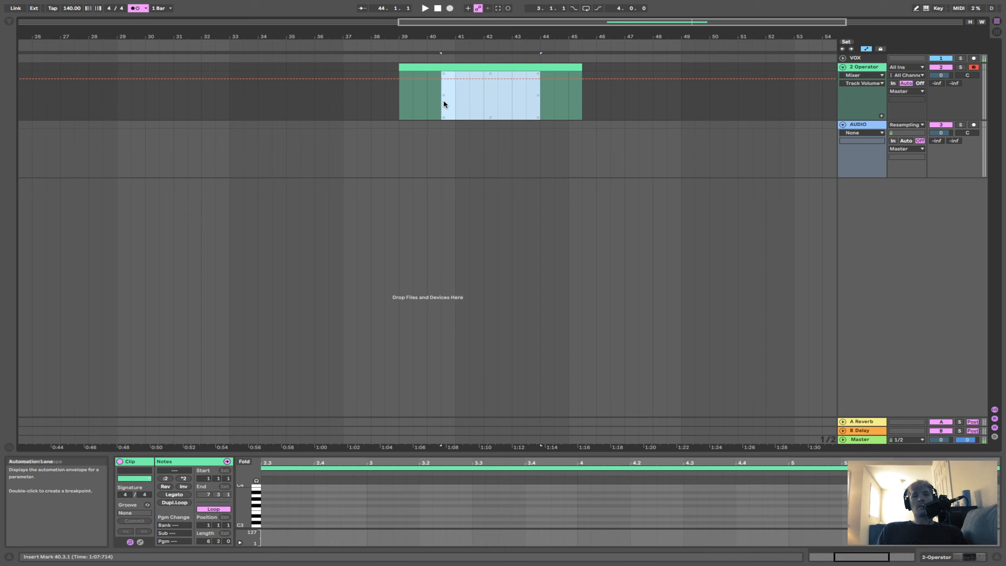
pyautogui.press('Left')
pyautogui.press('Left')
pyautogui.press('Right')
pyautogui.press('Right')
pyautogui.press('Right')
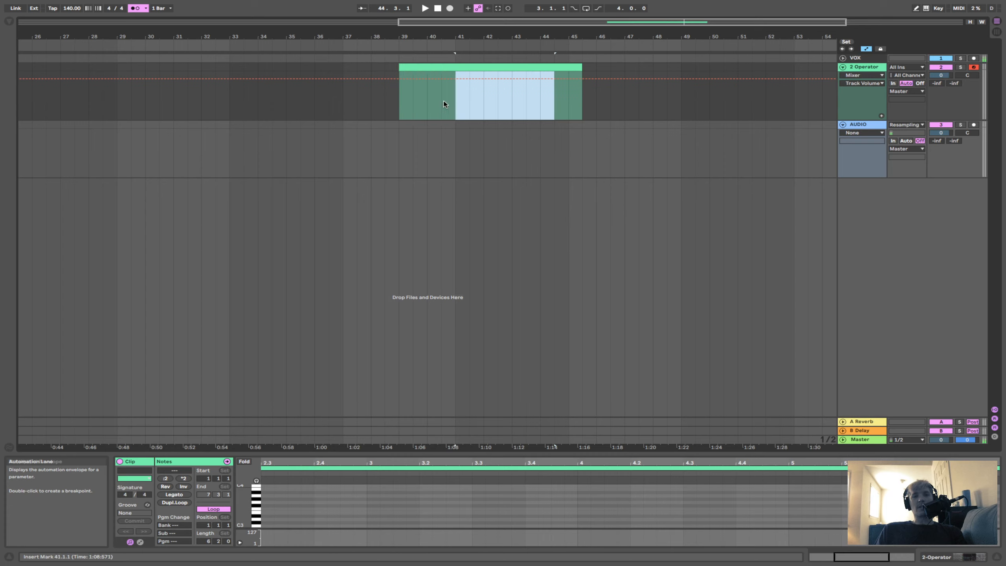
pyautogui.press('a')
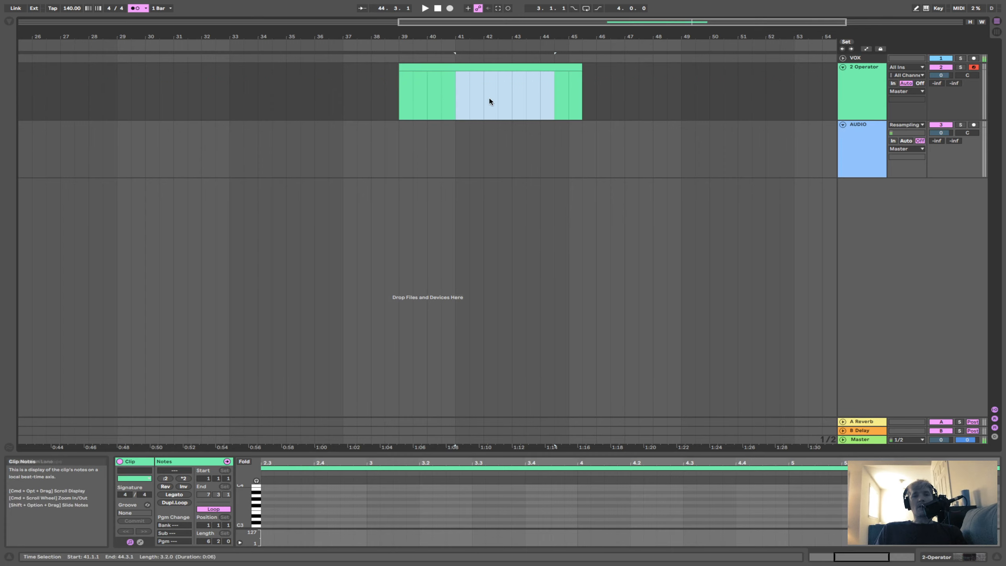
# Select the clip section from 41.1.1 to 43.3.1 and nudge it earlier so it starts at 38.3.1.
pyautogui.moveTo(526, 100); pyautogui.dragTo(456, 101)
pyautogui.press('Left')
pyautogui.press('Left')
pyautogui.press('Left')
pyautogui.press('Left')
pyautogui.press('Left')
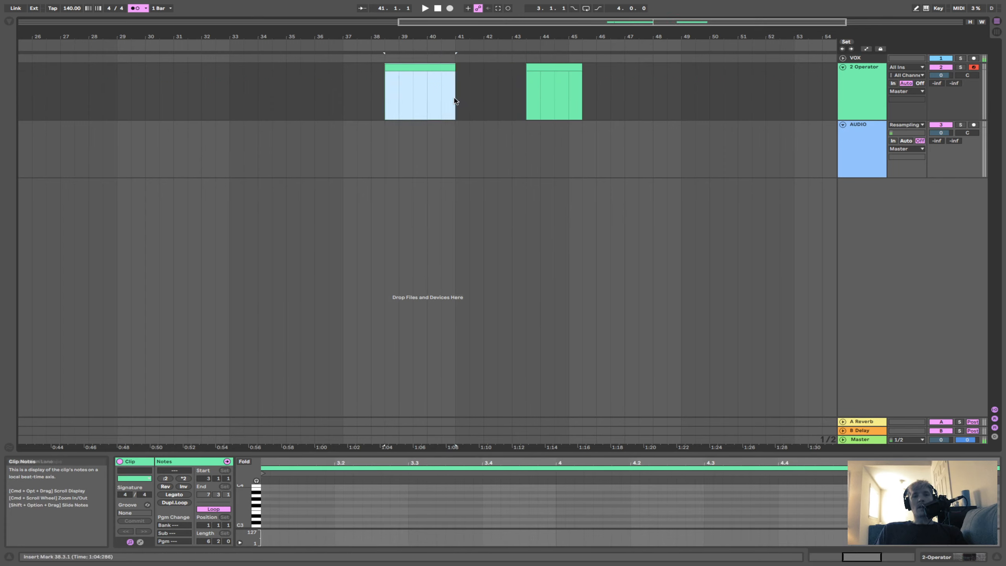
# Nudge the selected clip section later along the Operator track until it starts at 44.1.1.
pyautogui.press('Right')
pyautogui.press('Right')
pyautogui.press('Right')
pyautogui.press('Right')
pyautogui.press('Right')
pyautogui.press('Right')
pyautogui.press('Right')
pyautogui.press('Right')
pyautogui.press('Right')
pyautogui.press('Right')
pyautogui.press('Right')
pyautogui.press('Right')
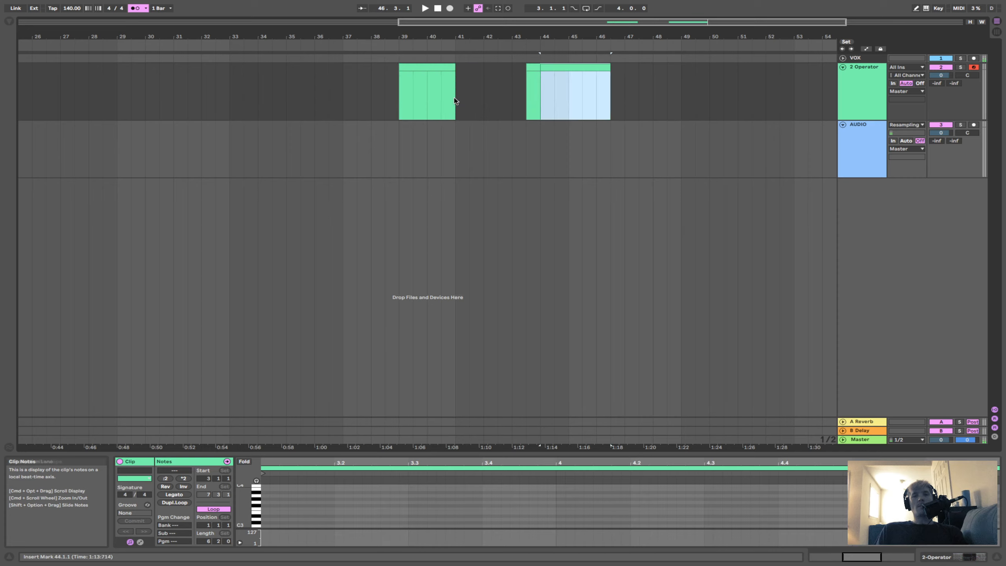
# Nudge the section back to 41.1.1, undo the split, and move the whole clip to span 39.3.1 to 46.1.1.
pyautogui.press('Left')
pyautogui.press('Left')
pyautogui.press('Left')
pyautogui.press('Left')
pyautogui.press('Left')
pyautogui.press('Left')
pyautogui.press('Left')
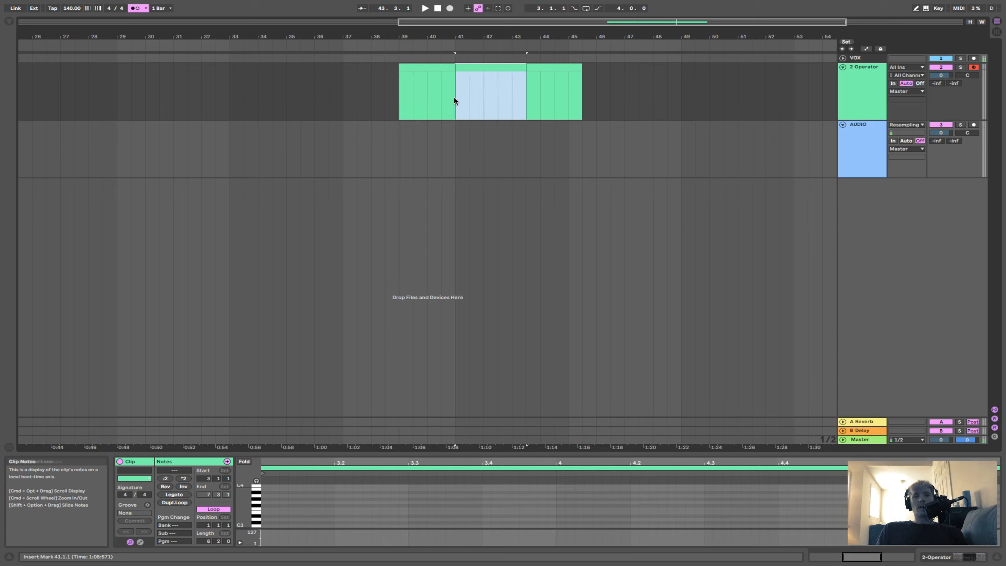
pyautogui.press('super+z')
pyautogui.click(599, 96)
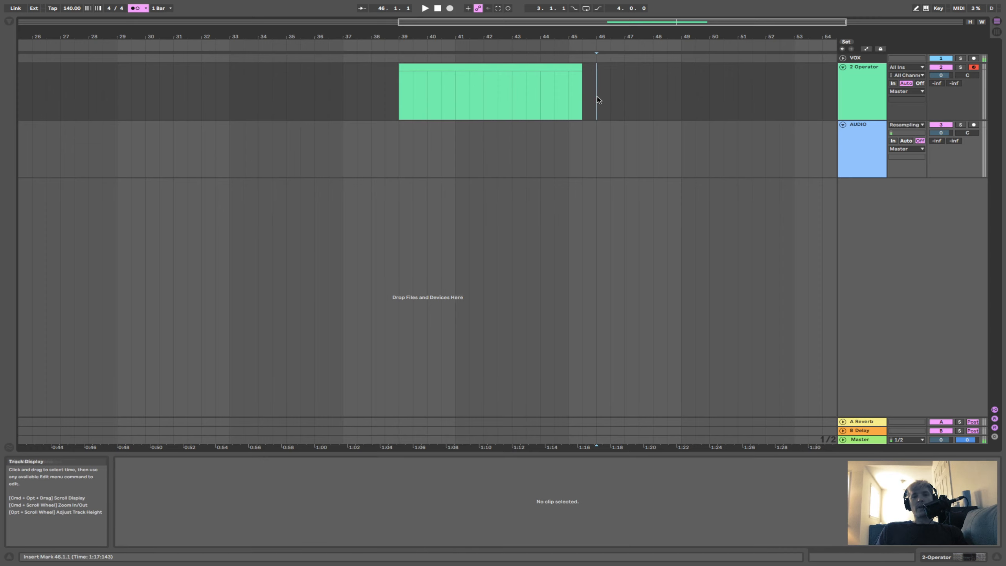
pyautogui.moveTo(582, 95); pyautogui.dragTo(458, 81)
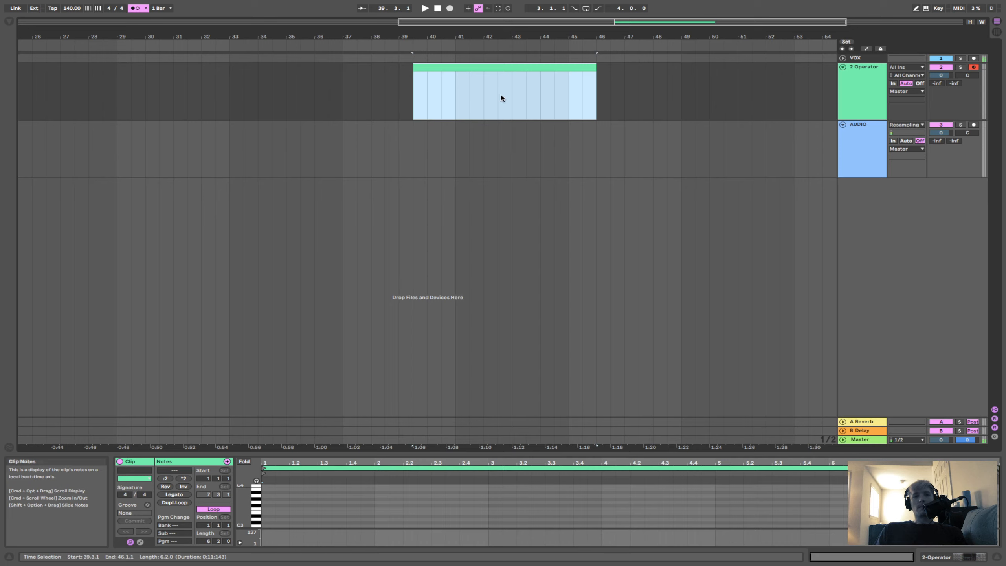
# Select the clip section from 43.3.1 to 44.1.1, nudge it earlier to 42.1.1, and return it to 43.3.1.
pyautogui.moveTo(535, 93); pyautogui.dragTo(479, 98)
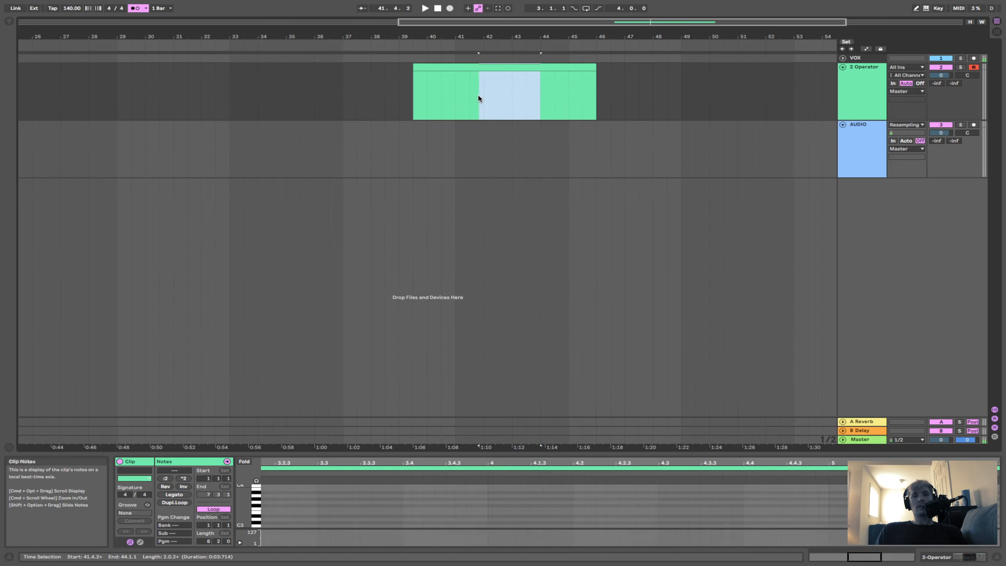
pyautogui.moveTo(504, 97)
pyautogui.mouseDown()
pyautogui.moveTo(490, 101)
pyautogui.moveTo(633, 87)
pyautogui.moveTo(402, 89)
pyautogui.moveTo(496, 97)
pyautogui.mouseUp()
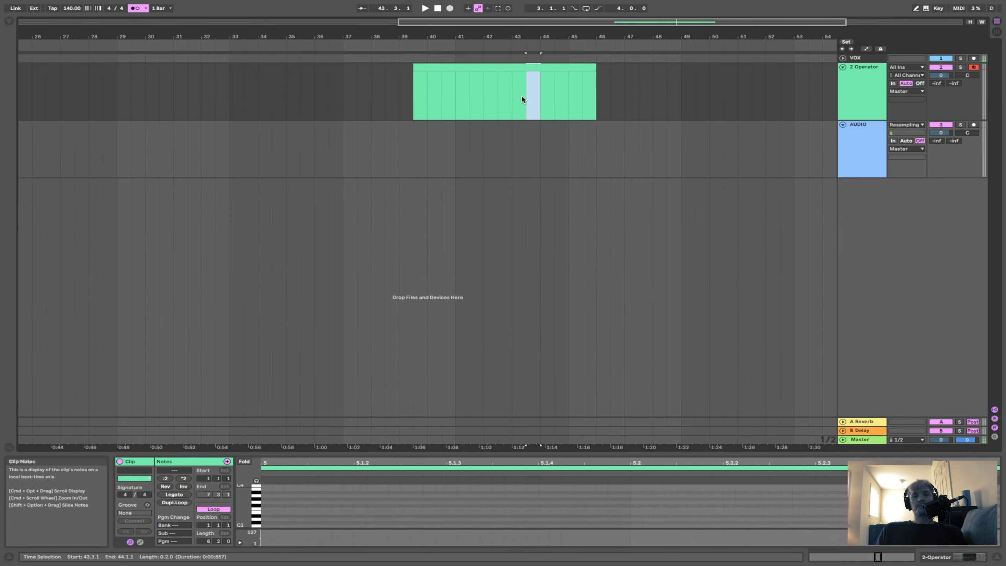
pyautogui.press('Left')
pyautogui.press('Left')
pyautogui.press('Left')
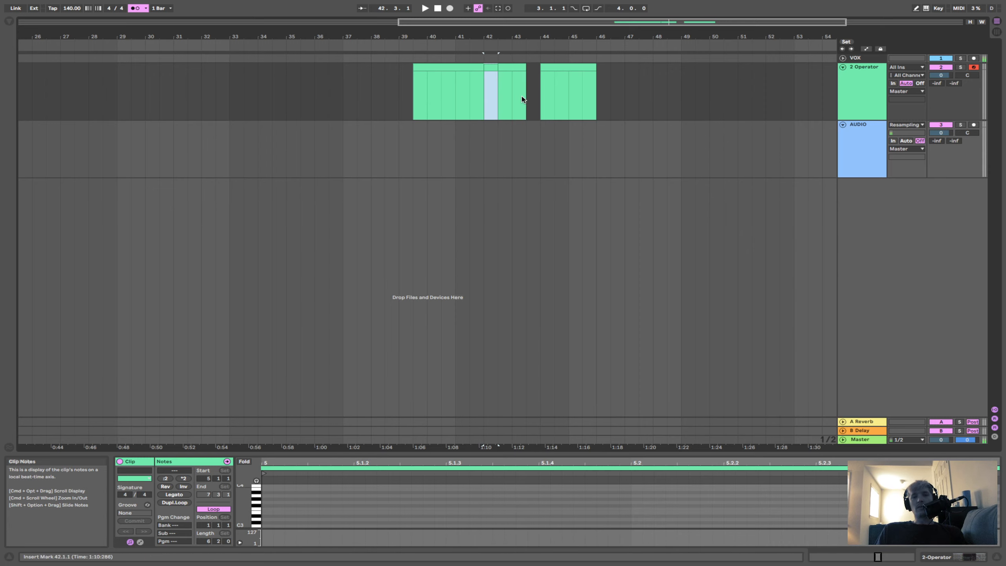
pyautogui.press('Right')
pyautogui.press('Right')
pyautogui.press('Right')
pyautogui.press('Down')
pyautogui.press('Down')
pyautogui.press('Up')
pyautogui.press('Up')
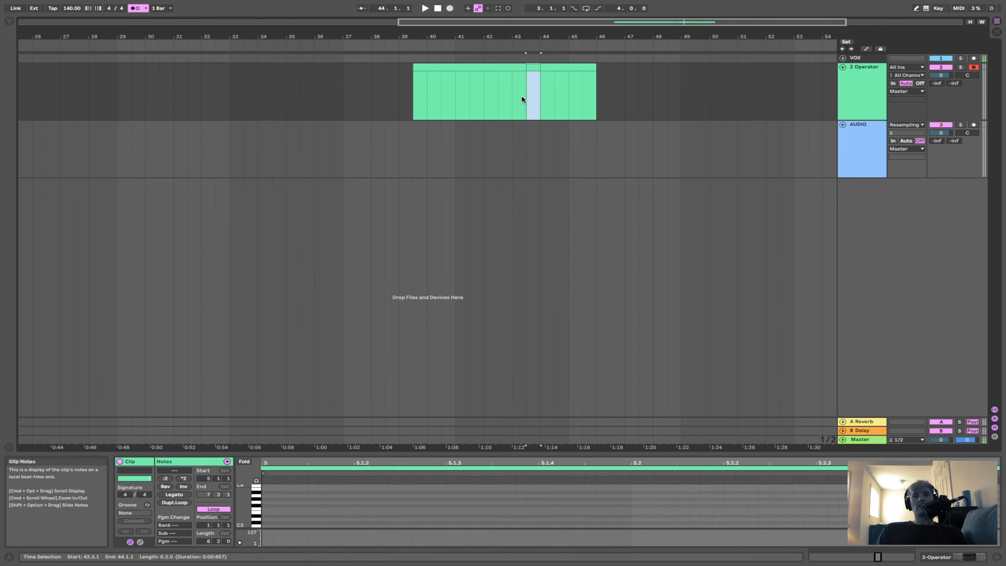
# Select the whole MIDI clip on the Operator track and delete it.
pyautogui.hscroll(-1, 545, 118)
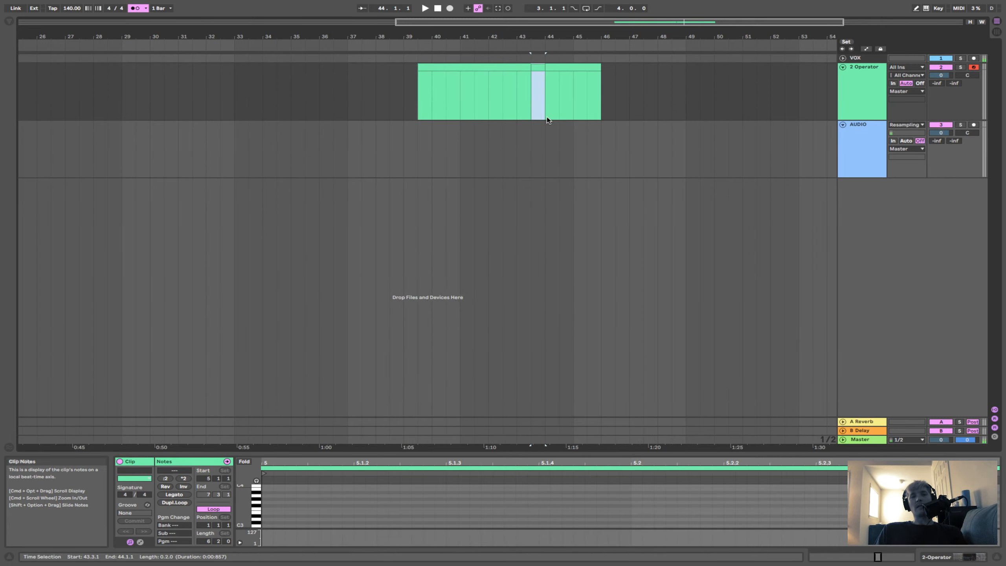
pyautogui.click(644, 91)
pyautogui.click(548, 81)
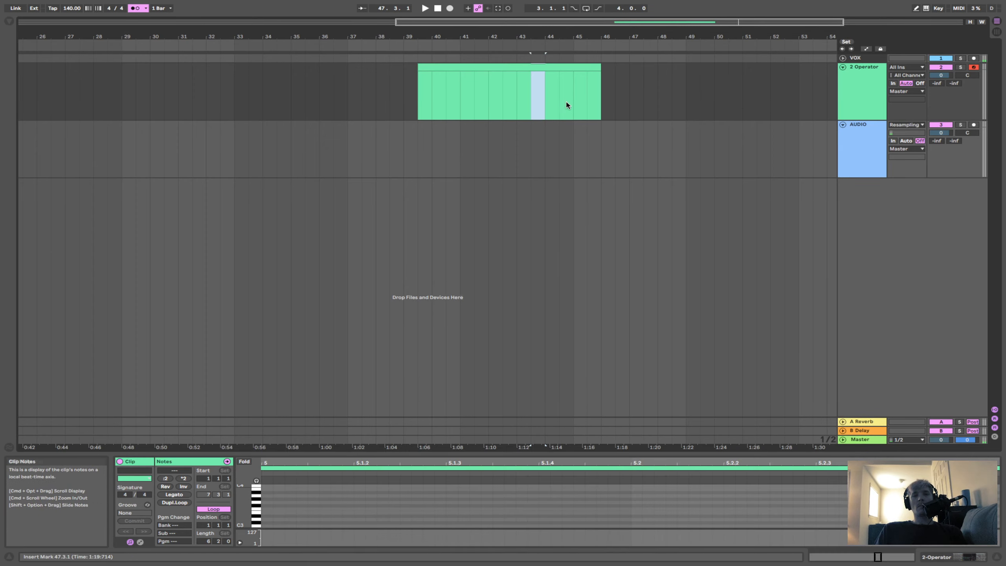
pyautogui.click(656, 95)
pyautogui.click(576, 70)
pyautogui.press('Delete')
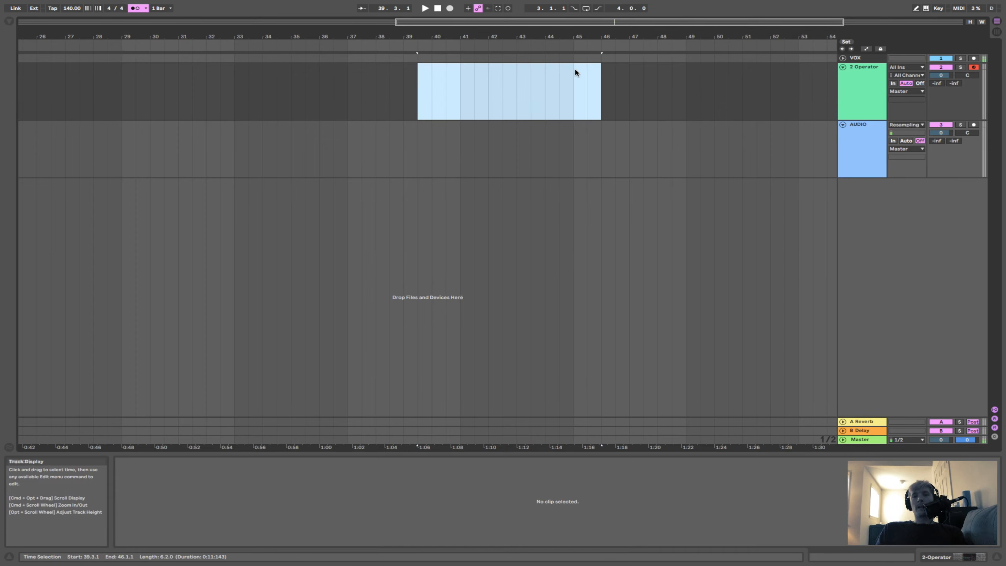
# Show the browser and search the SAMPLES folder for "amen".
pyautogui.click(601, 139)
pyautogui.press('super+alt+b')
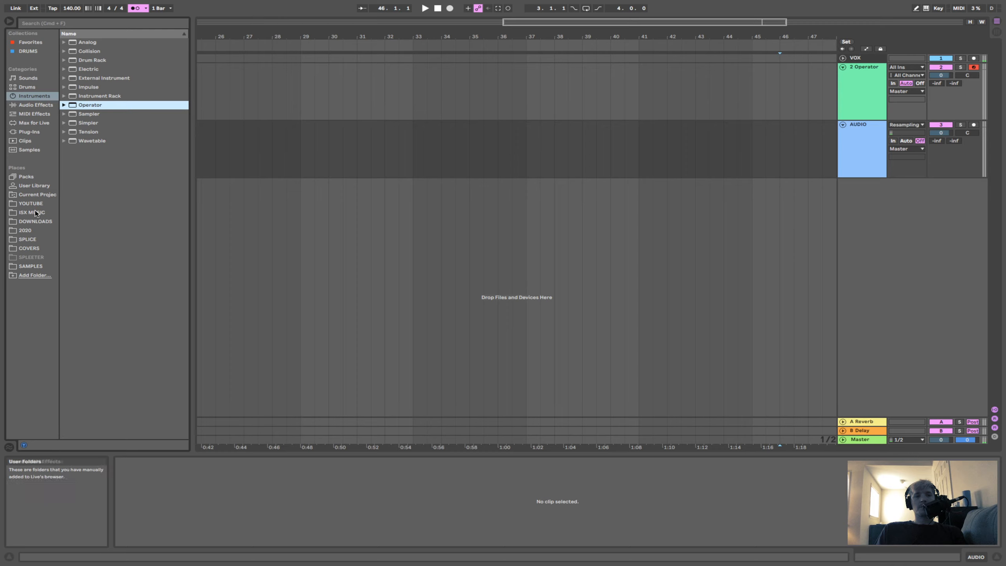
pyautogui.click(102, 23)
pyautogui.write('amen')
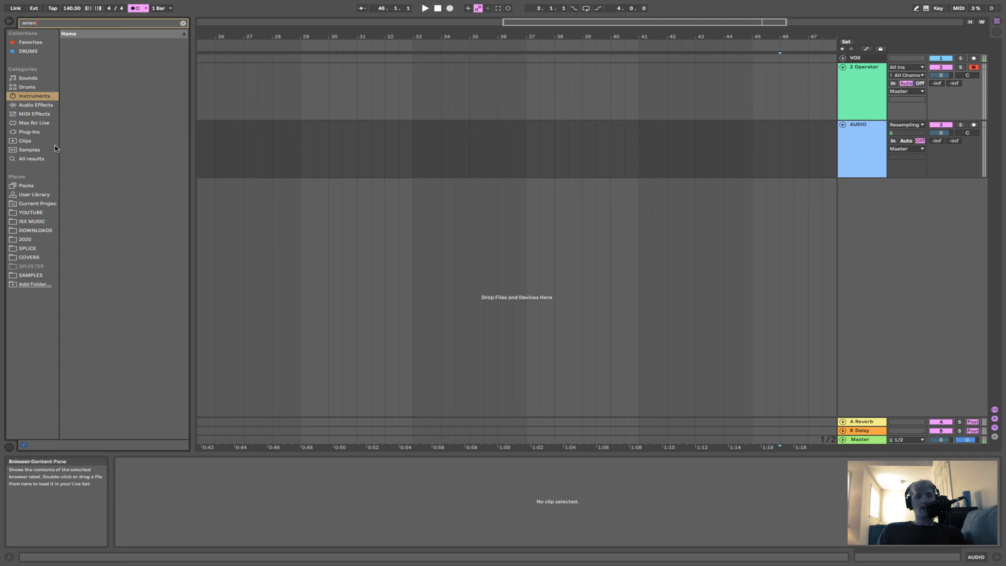
pyautogui.click(37, 275)
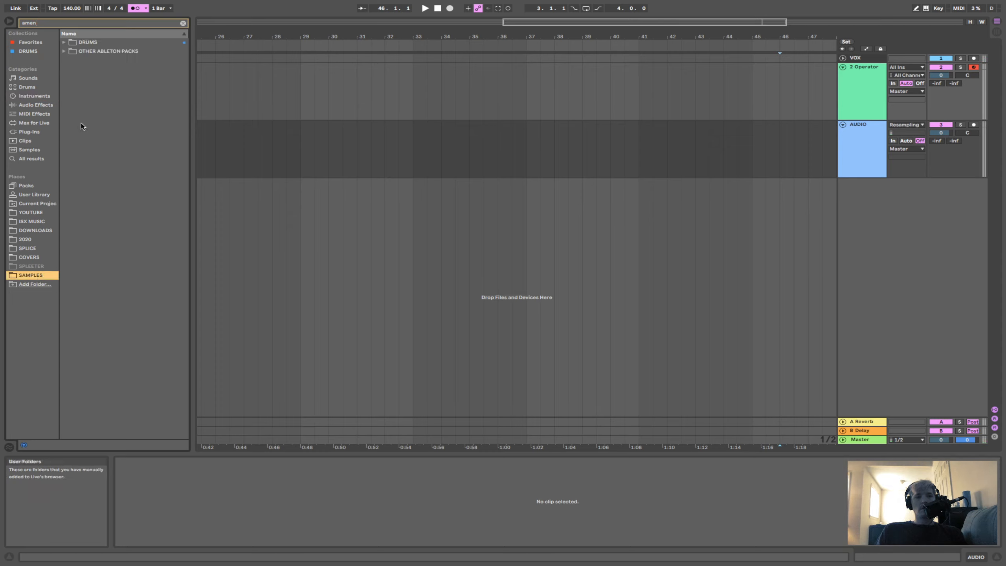
# Expand the DRUMS collection's "amen" results through LOOPS and AMEN OG down to the individual samples in the Amen_OG kits folder.
pyautogui.click(54, 50)
pyautogui.click(65, 42)
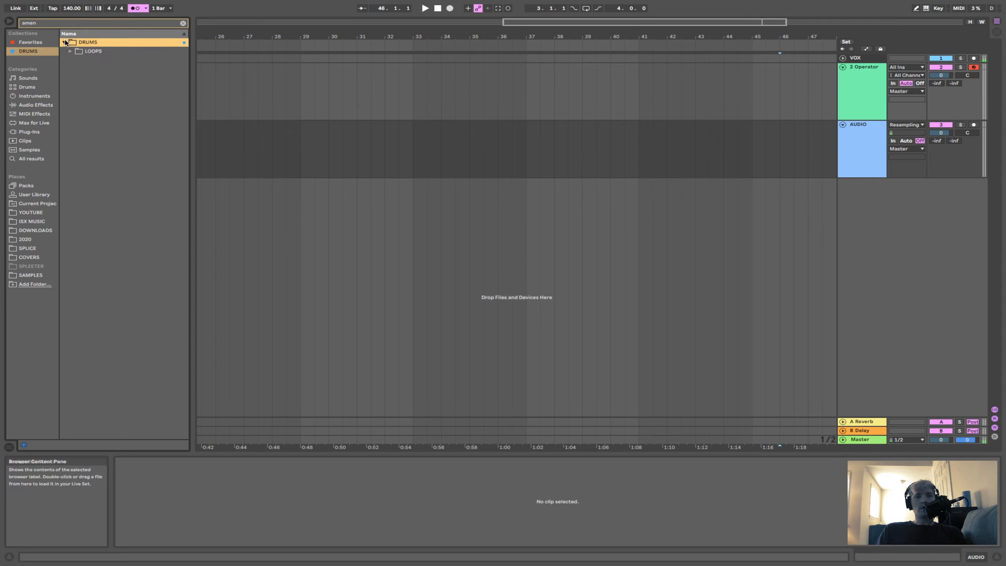
pyautogui.click(70, 50)
pyautogui.click(76, 61)
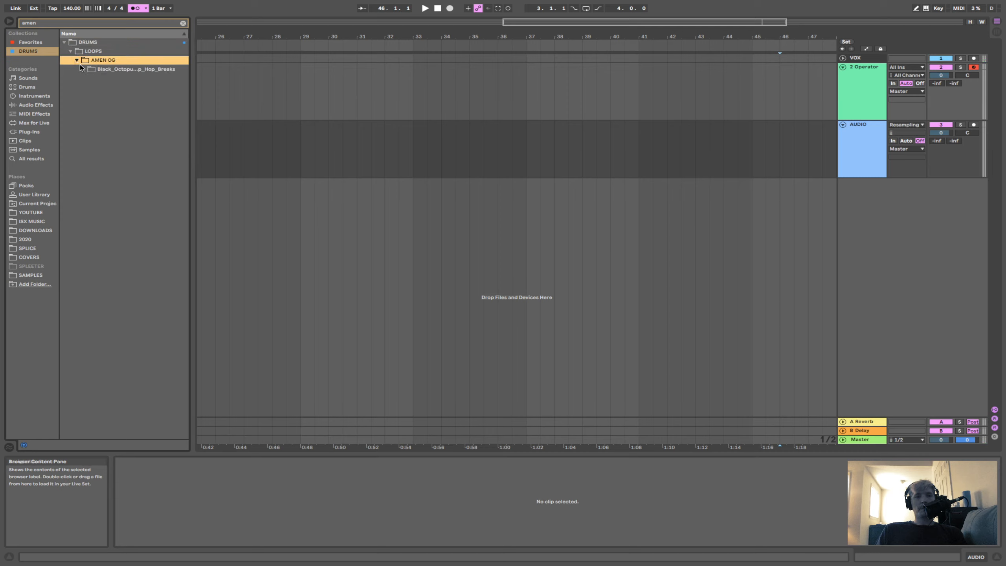
pyautogui.click(83, 69)
pyautogui.click(89, 79)
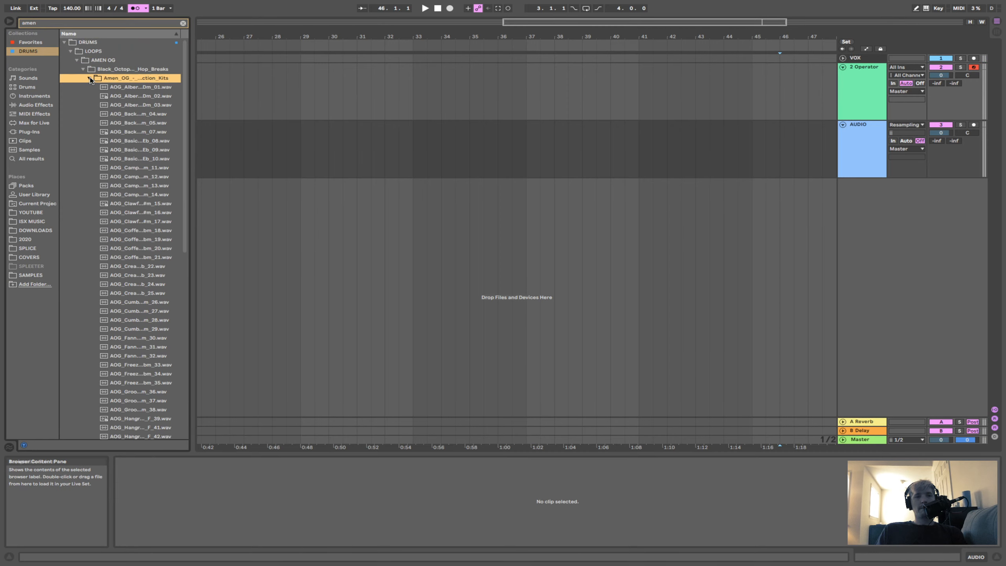
# Preview several AOG drum loops from the Amen_OG kits folder, including Freez 33, Stalk 65 and Quali 55.
pyautogui.click(139, 365)
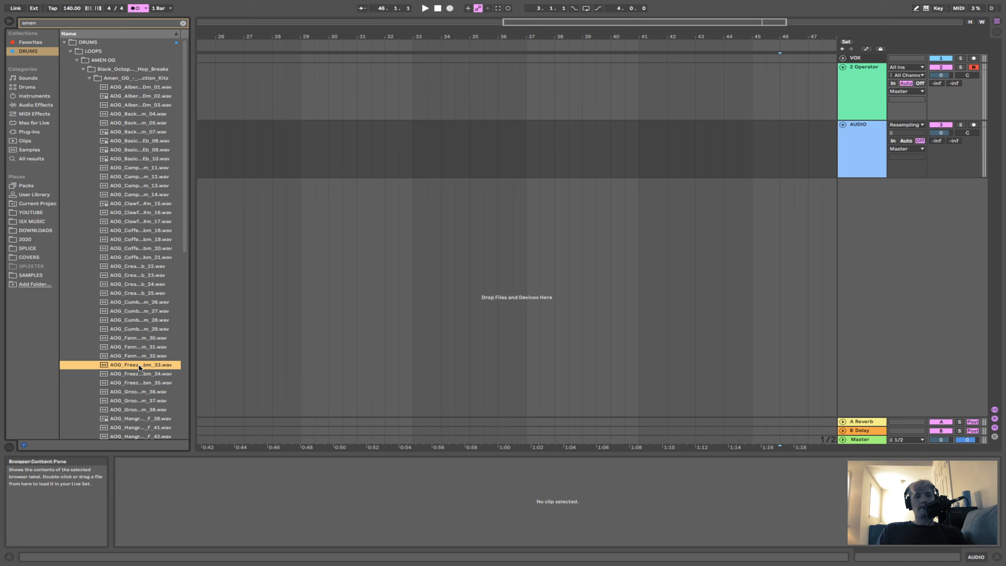
pyautogui.scroll(-12, 143, 379)
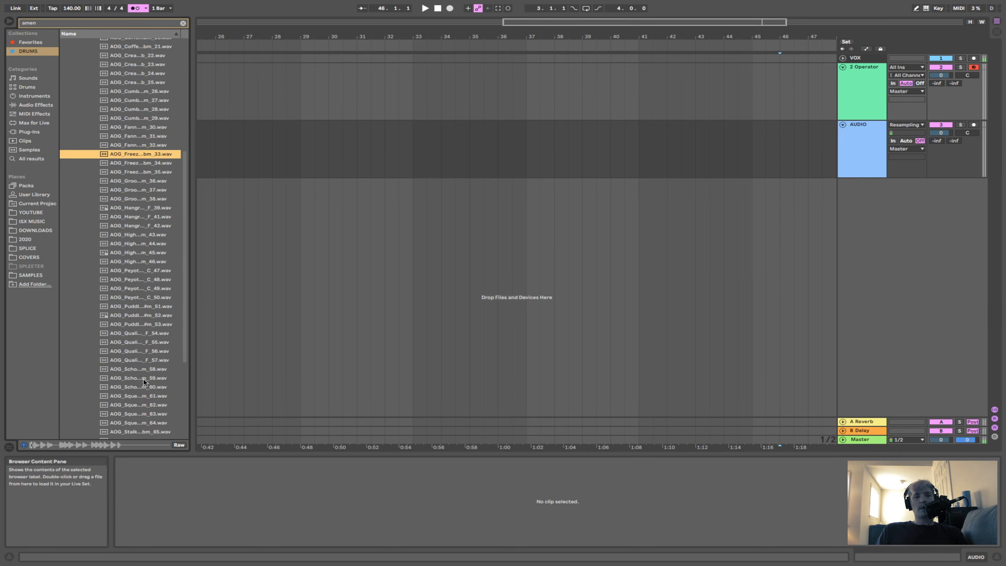
pyautogui.click(142, 317)
pyautogui.scroll(-1, 157, 362)
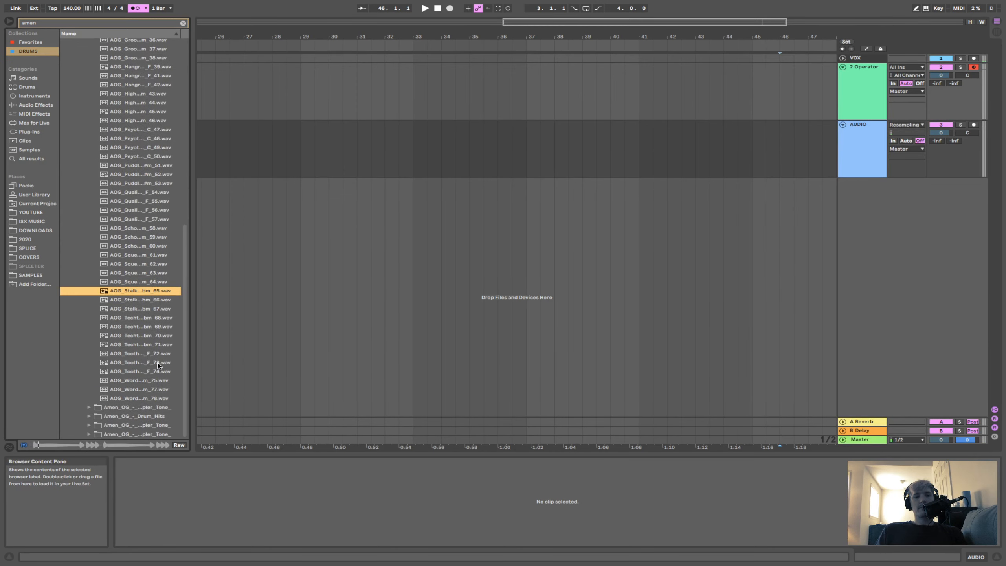
pyautogui.click(147, 327)
pyautogui.click(138, 238)
pyautogui.click(149, 202)
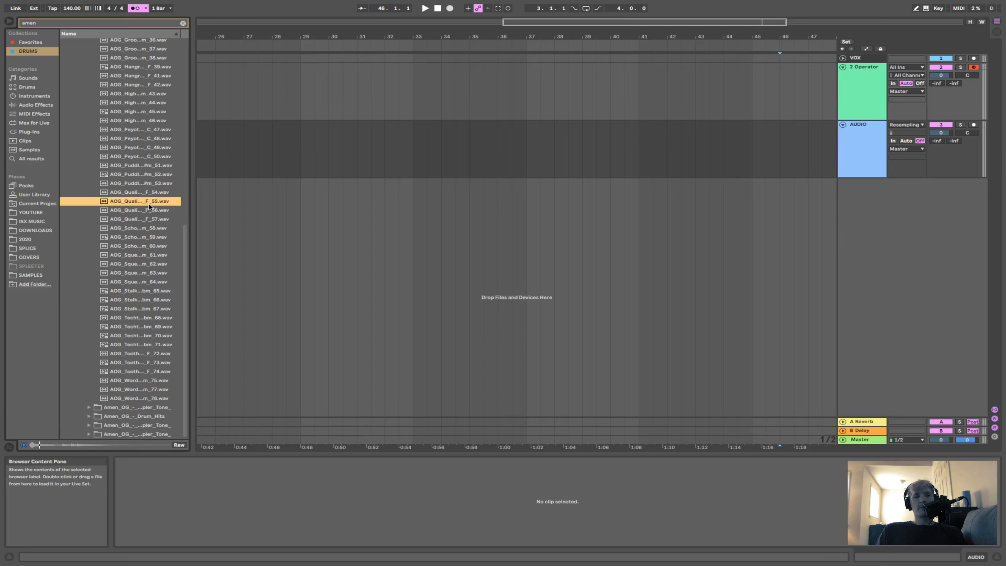
# Place the AOG_QualicumShuffle_Drumloop_94bpm_F_55 sample on the AUDIO track at bar 29 and enlarge its sample editor.
pyautogui.scroll(2, 148, 203)
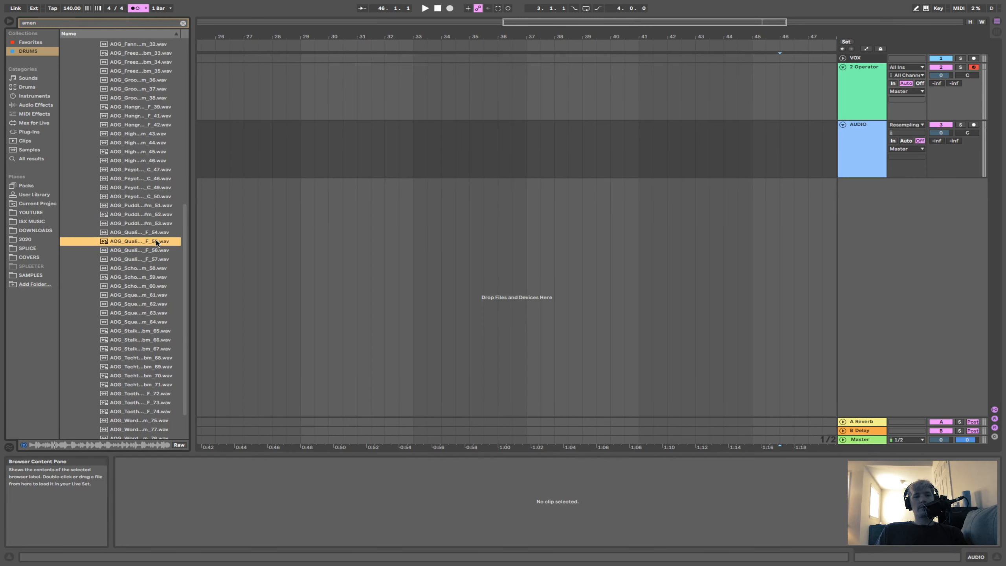
pyautogui.moveTo(154, 242); pyautogui.dragTo(303, 152)
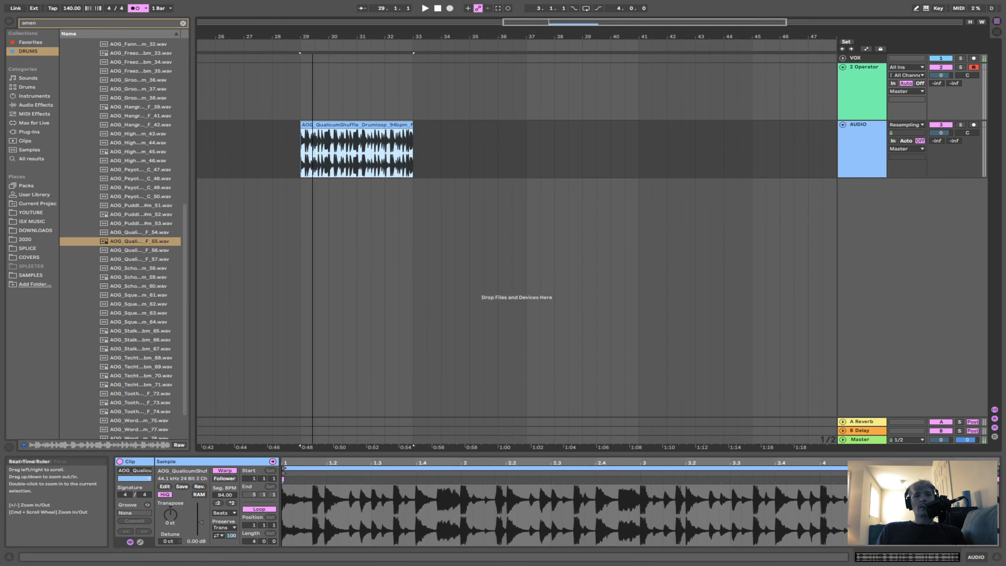
pyautogui.doubleClick(319, 35)
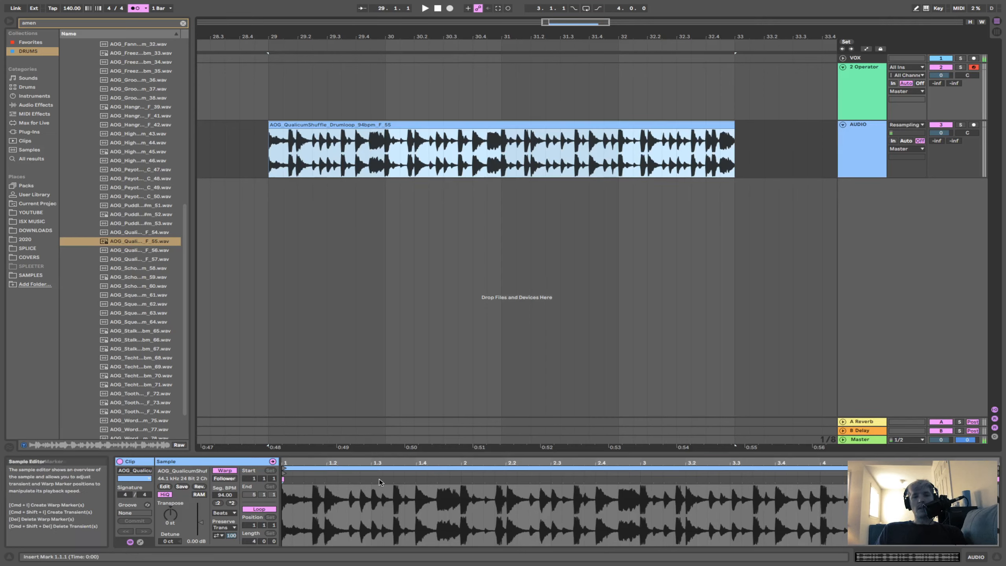
pyautogui.moveTo(395, 454); pyautogui.dragTo(405, 200)
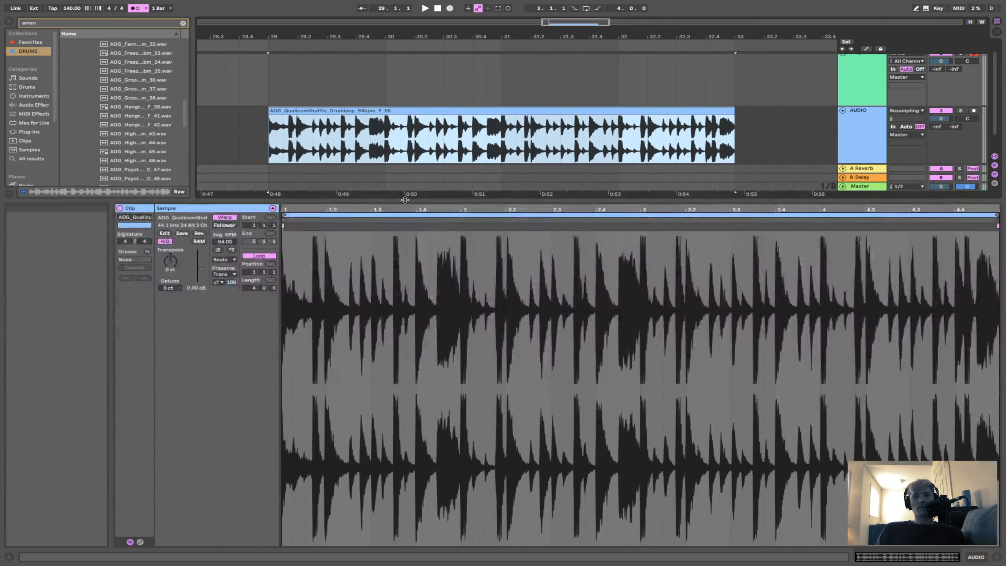
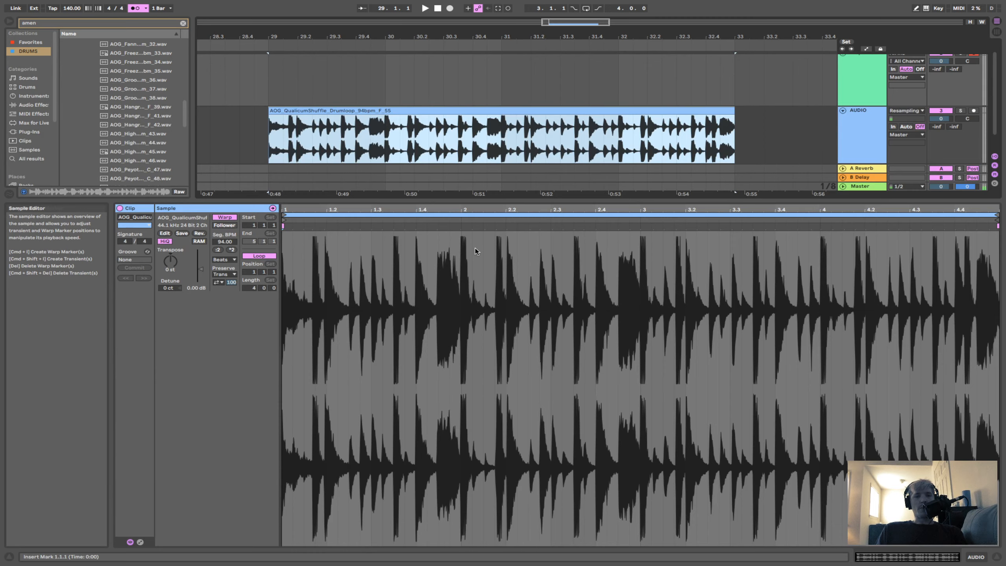
# Play back the drum loop and lower the AUDIO track's volume to -10.5 dB.
pyautogui.press('space')
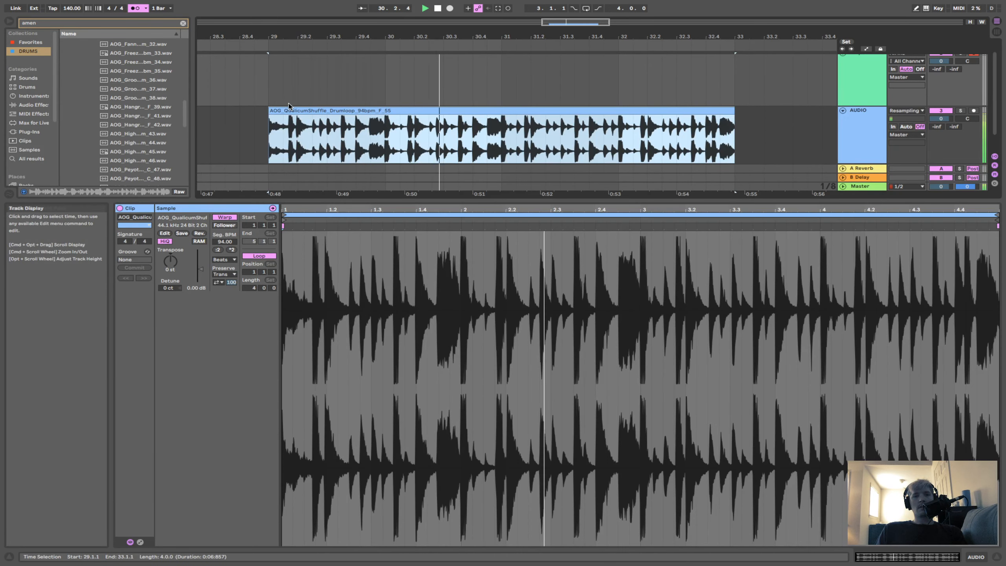
pyautogui.moveTo(941, 118); pyautogui.dragTo(942, 127)
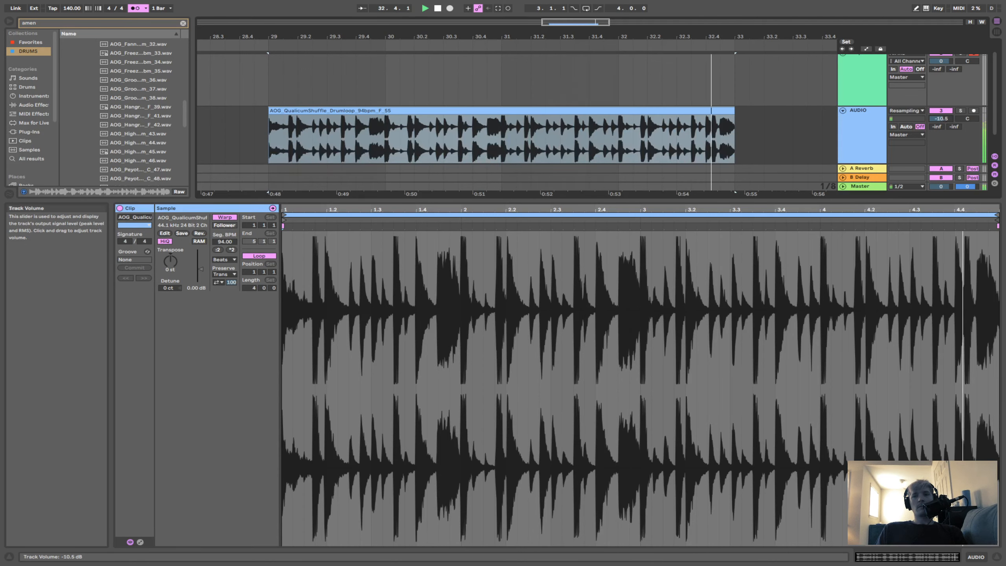
pyautogui.click(458, 119)
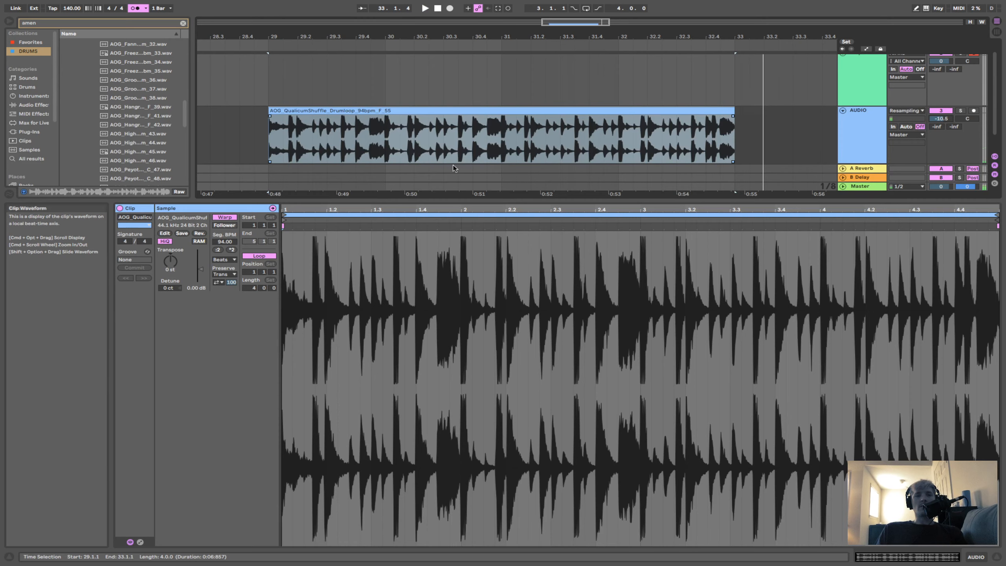
# Add warp markers to the drum loop at 1.2.1, 1.4.1, 2.1.1, 3.1.1 and 4.1.1, aligning the hits to the grid.
pyautogui.click(360, 324)
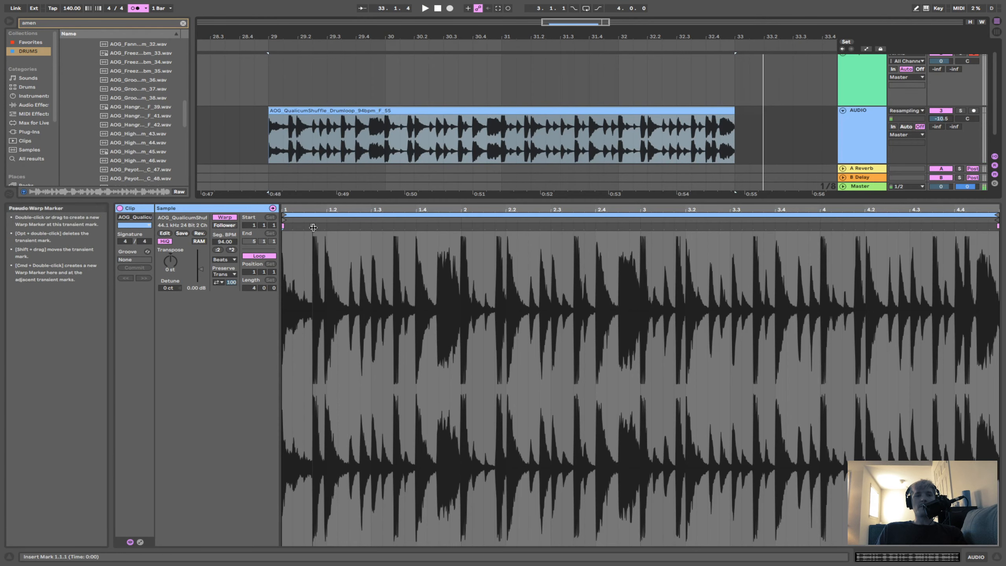
pyautogui.moveTo(322, 227); pyautogui.dragTo(326, 227)
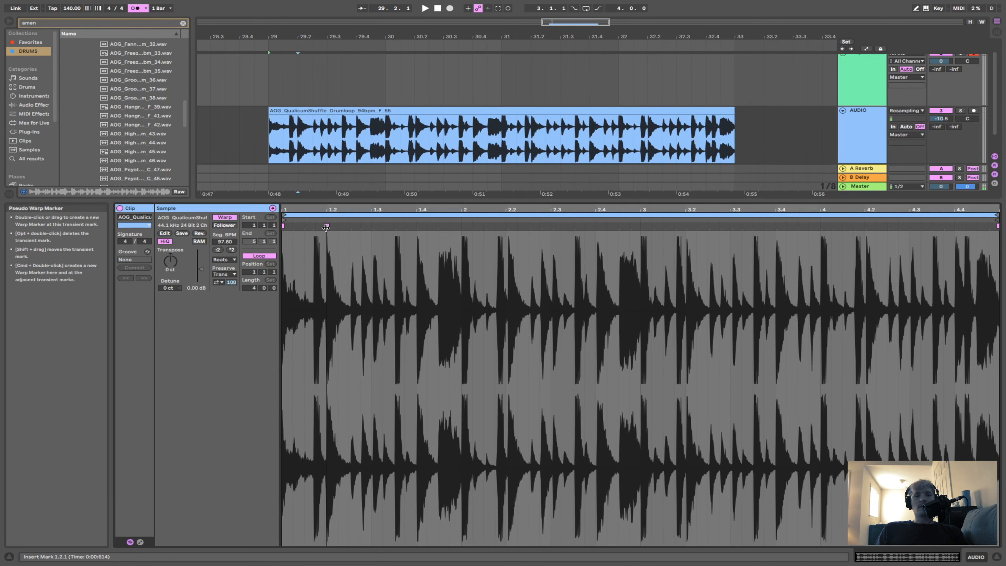
pyautogui.moveTo(418, 228); pyautogui.dragTo(414, 229)
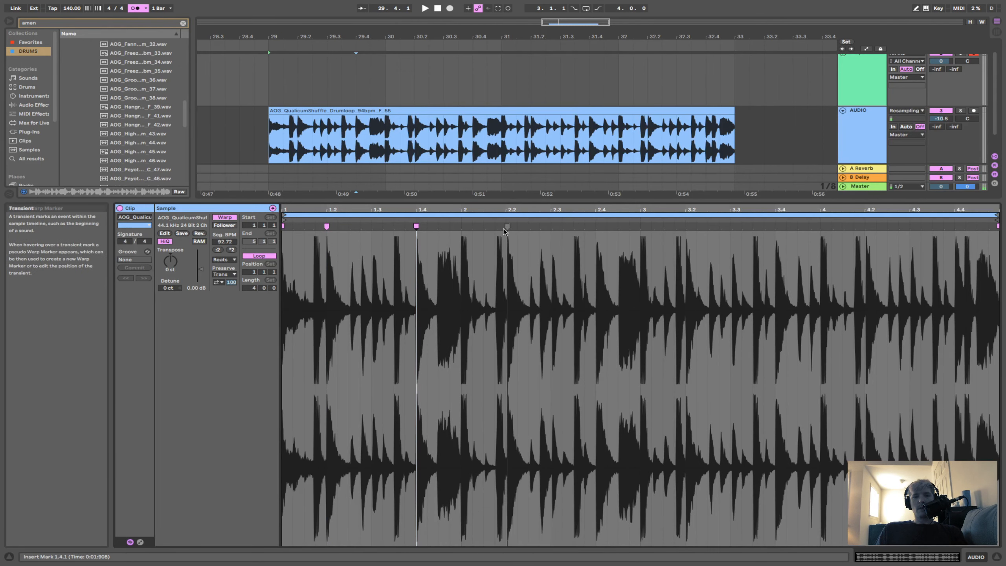
pyautogui.click(461, 228)
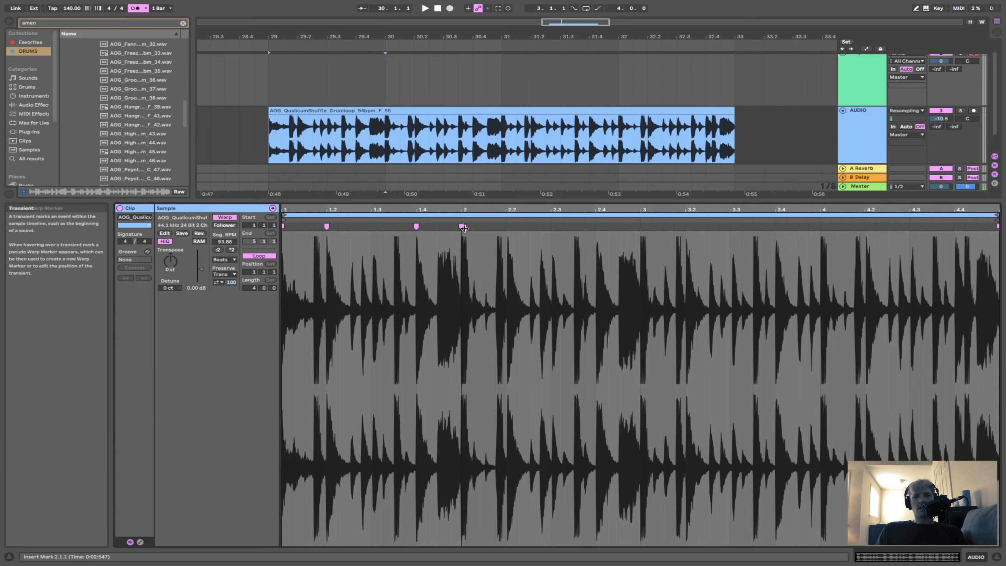
pyautogui.doubleClick(640, 227)
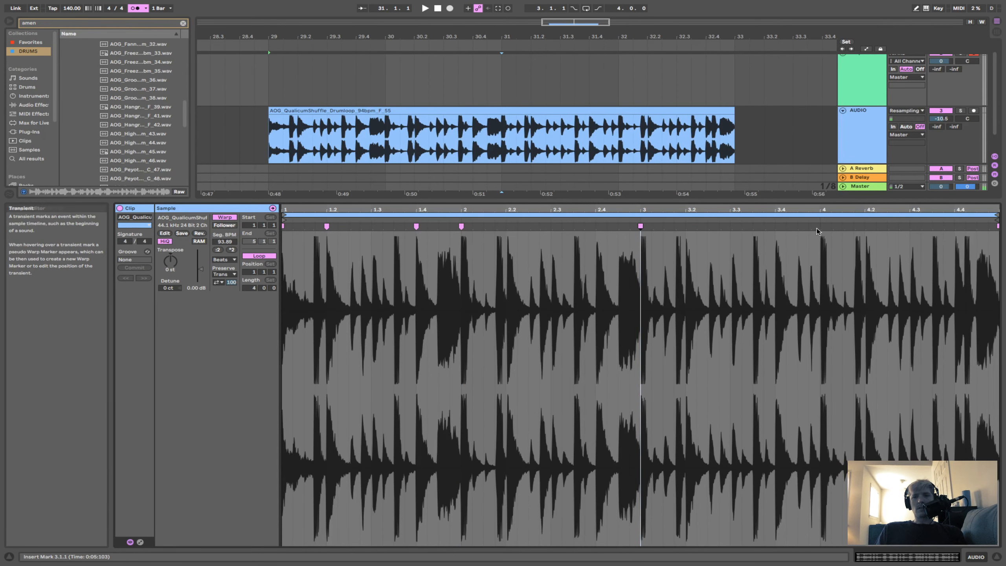
pyautogui.doubleClick(820, 226)
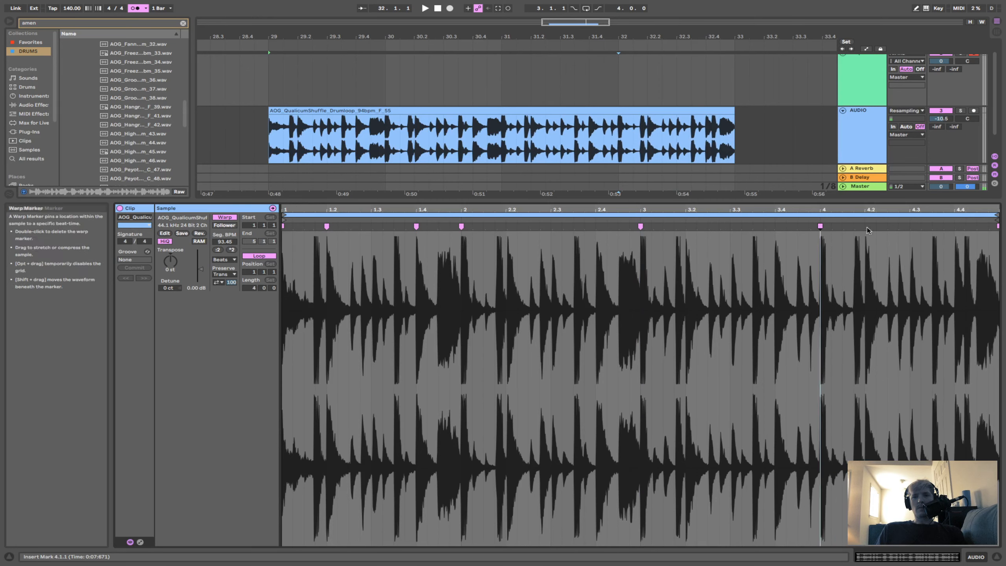
# Add warp markers within the loop's fourth bar at 4.4.1, 4.4.2, 4.3.3, 4.2.1 and 4.1.4.
pyautogui.doubleClick(956, 227)
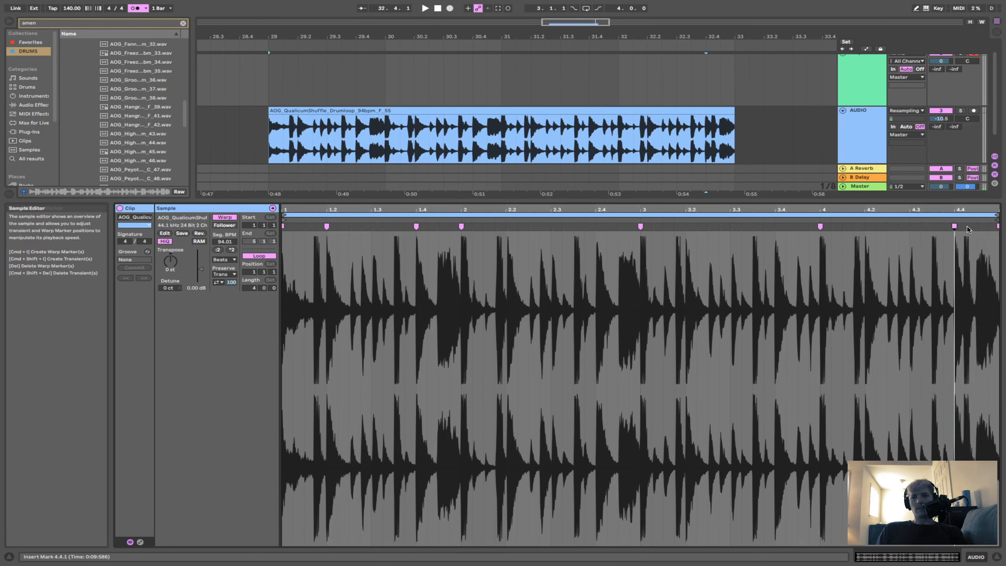
pyautogui.moveTo(963, 228); pyautogui.dragTo(968, 228)
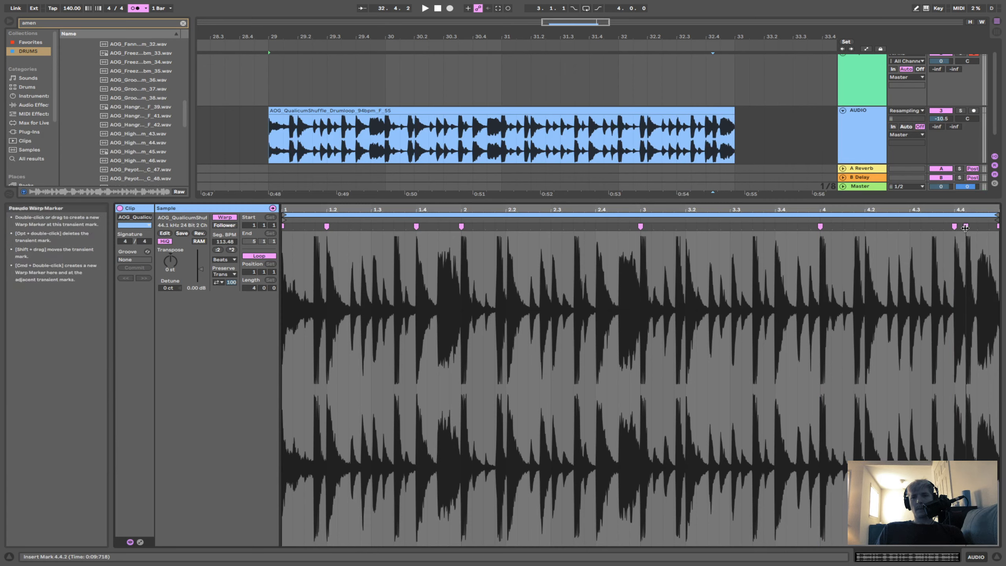
pyautogui.doubleClick(935, 227)
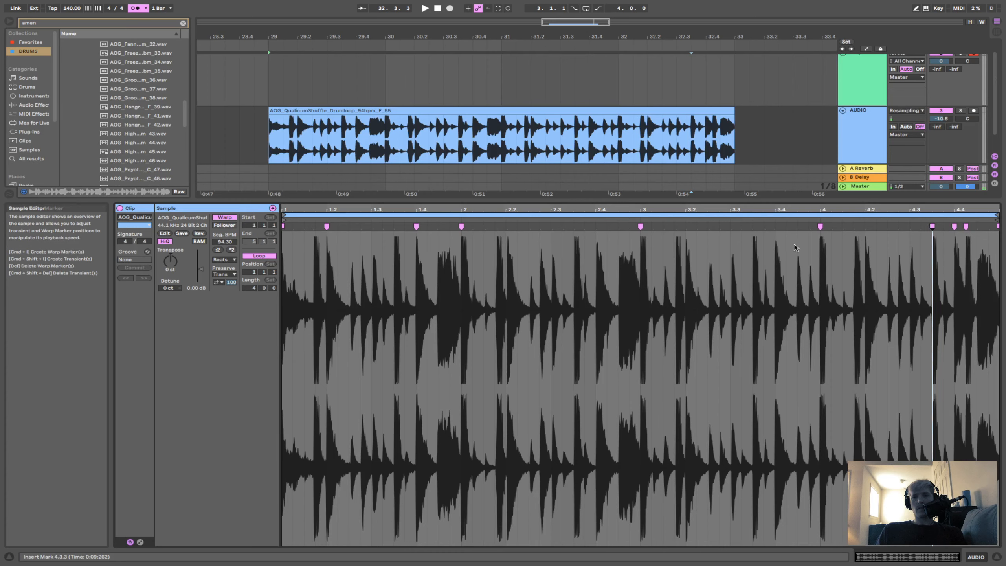
pyautogui.doubleClick(866, 227)
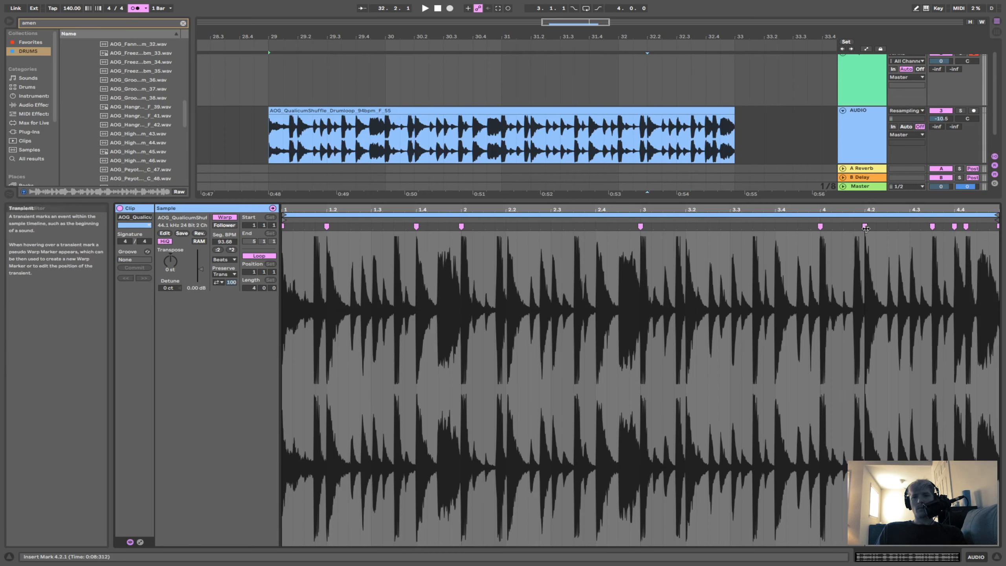
pyautogui.doubleClick(853, 228)
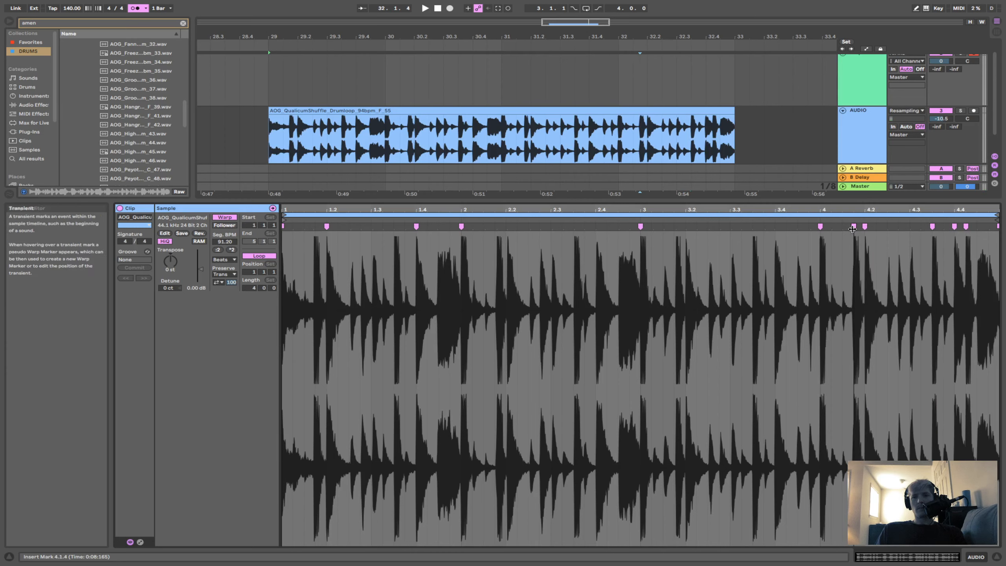
# Play back the warped drum loop briefly and add a warp marker on the early hit at 1.1.4.
pyautogui.press('space')
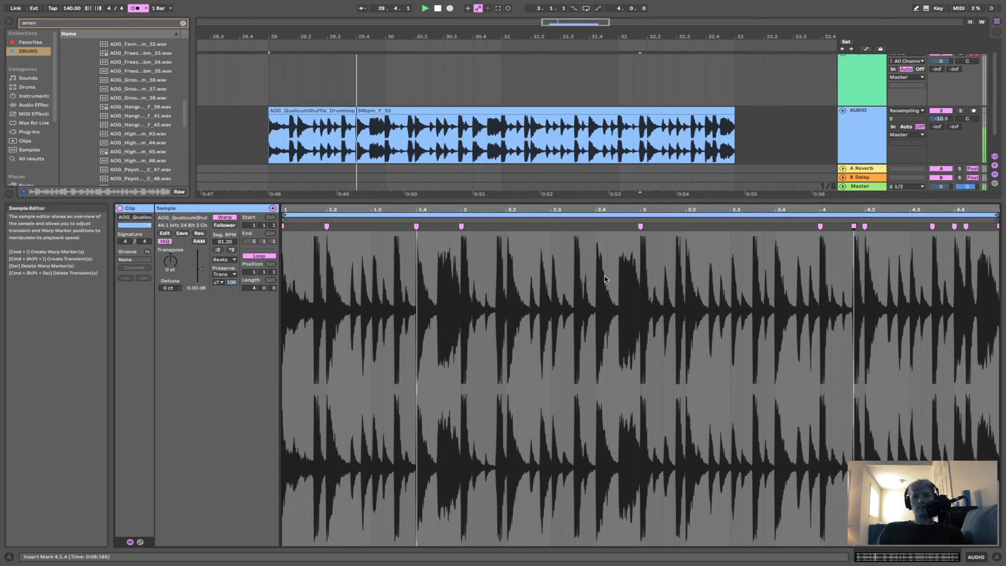
pyautogui.press('space')
pyautogui.doubleClick(305, 226)
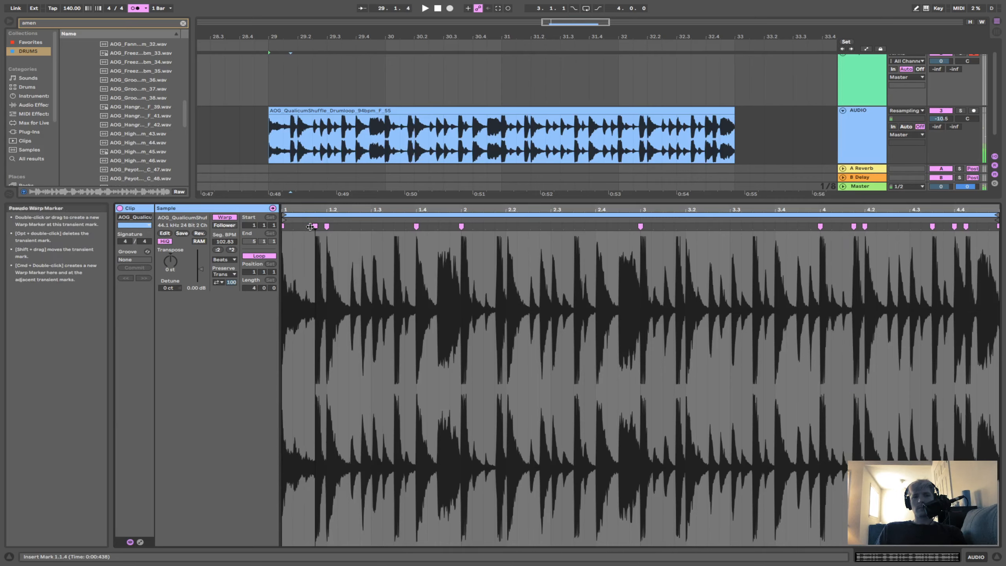
pyautogui.moveTo(307, 227); pyautogui.dragTo(316, 227)
# Audition the loop, pin the hit before beat 1.4 with a warp marker at 1.3.3, and play it again.
pyautogui.press('space')
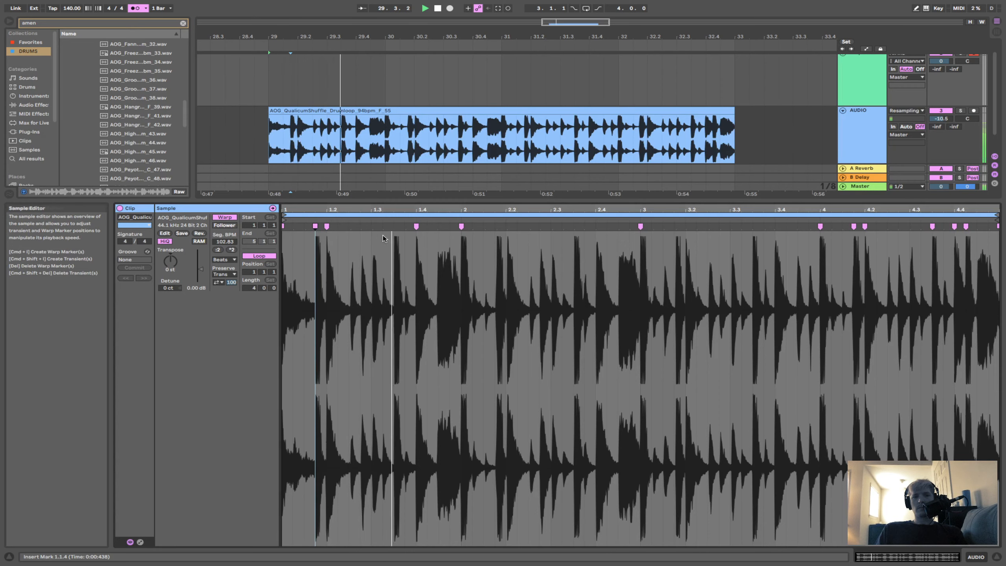
pyautogui.press('space')
pyautogui.click(395, 229)
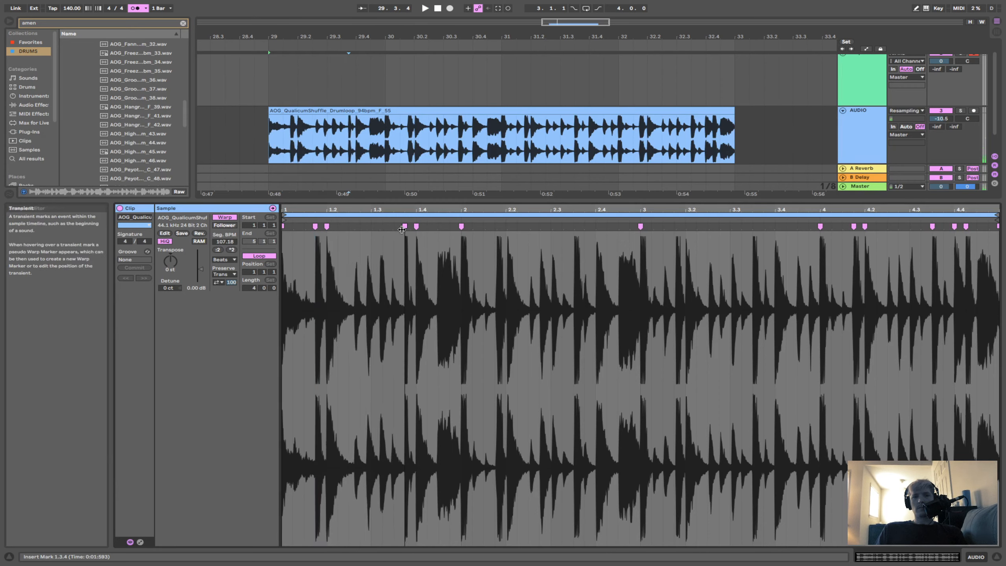
pyautogui.press('space')
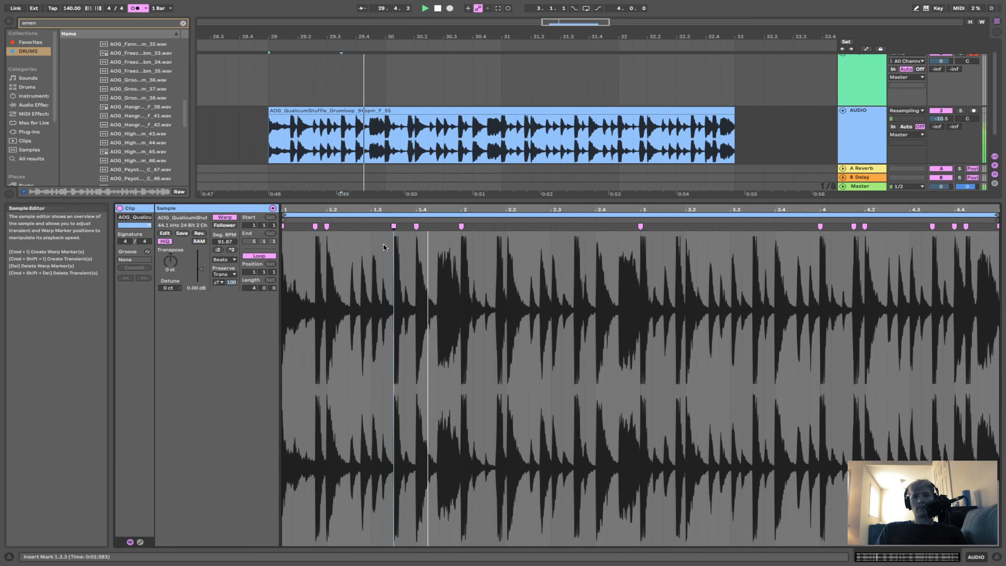
# Add warp markers to the drum loop at 1.3.1, 1.1.2 and 1.1.3, auditioning the loop in between.
pyautogui.doubleClick(369, 229)
pyautogui.press('space')
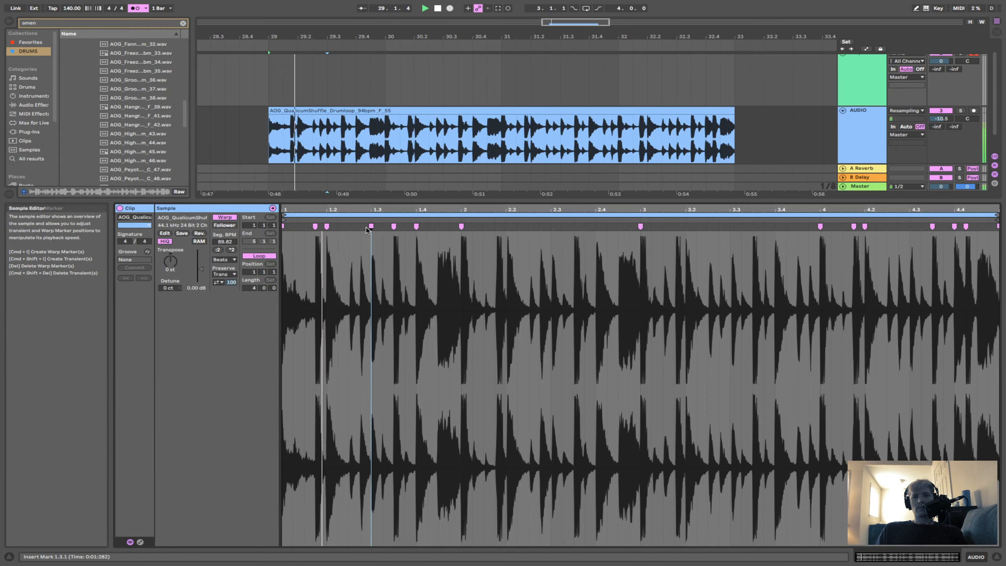
pyautogui.press('space')
pyautogui.click(297, 228)
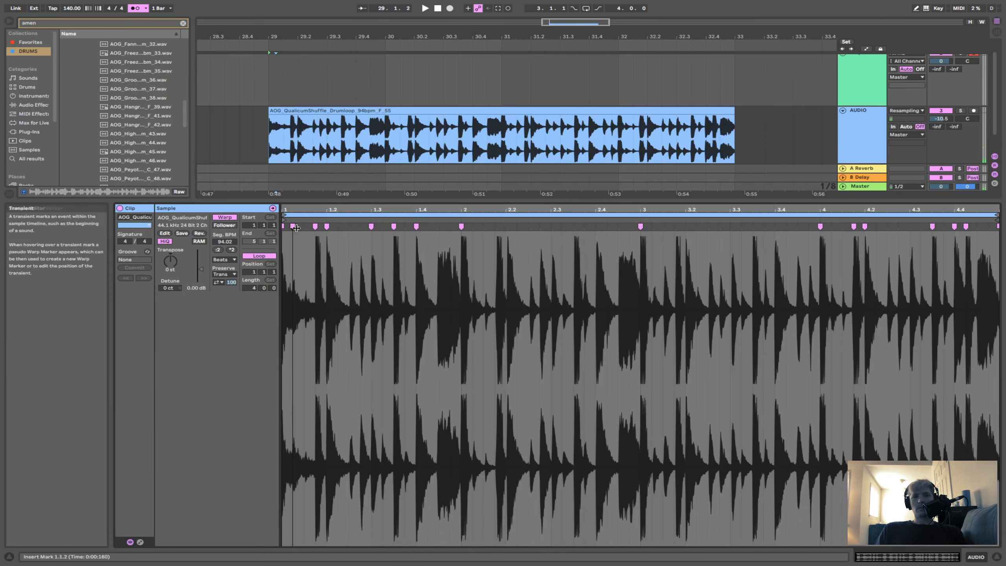
pyautogui.click(301, 228)
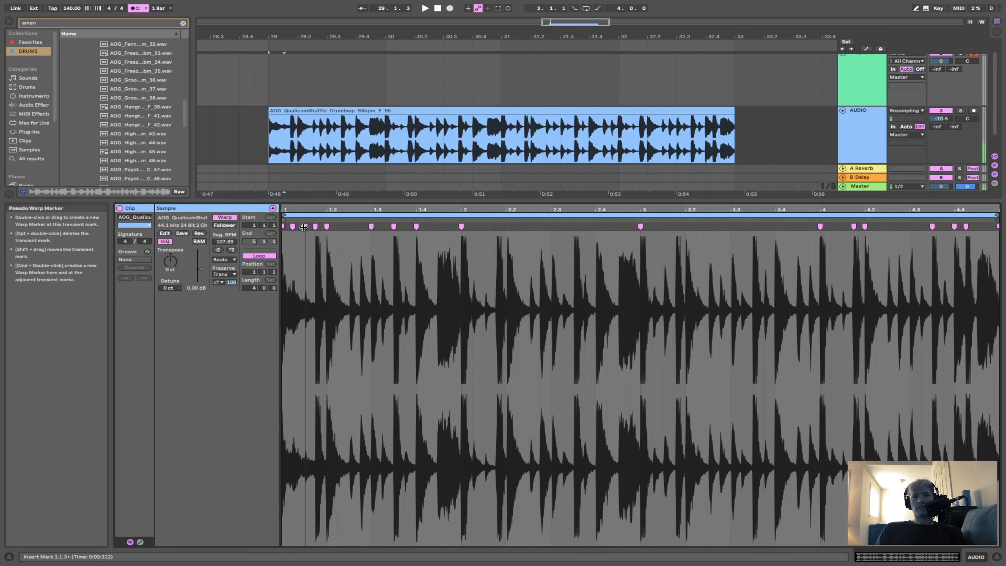
pyautogui.press('space')
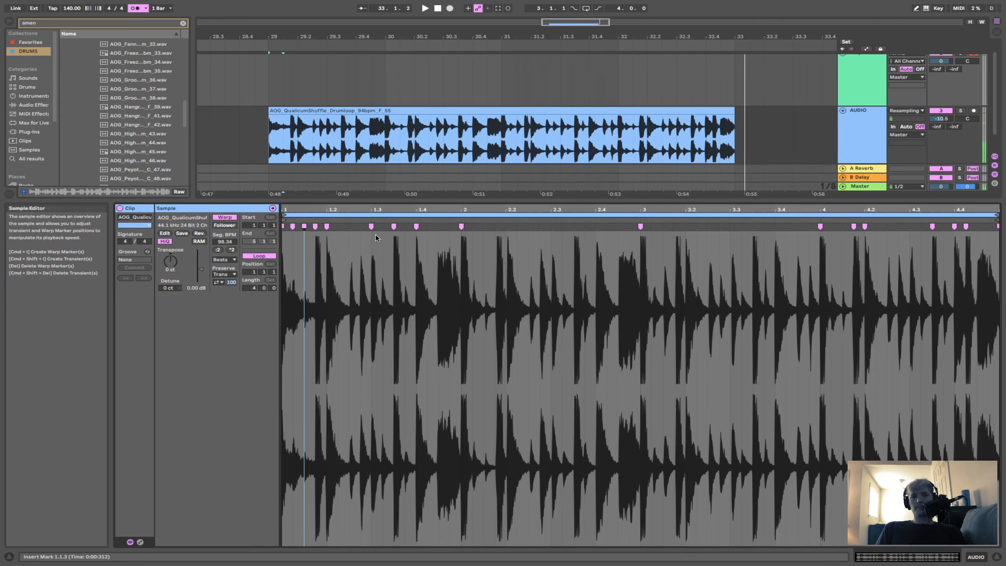
# Add warp markers at 1.2.3 and 1.2.4, and insert markers across the rest of the selected drum loop.
pyautogui.click(347, 227)
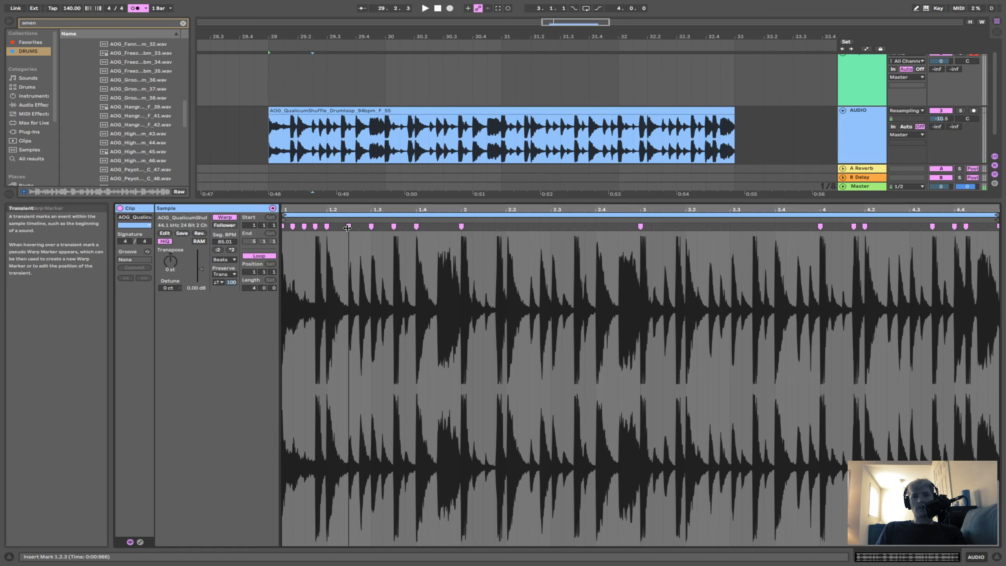
pyautogui.doubleClick(347, 226)
pyautogui.doubleClick(361, 227)
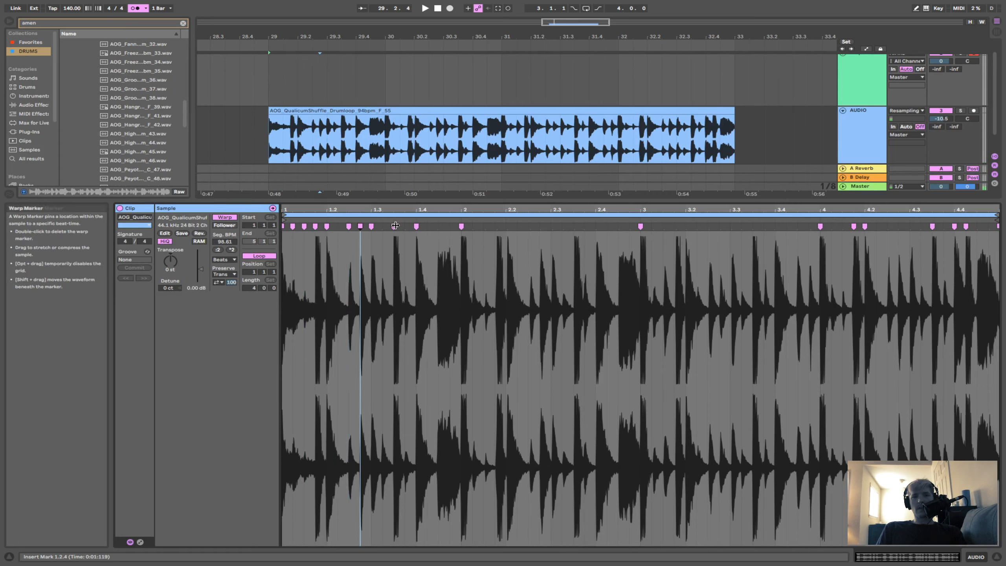
pyautogui.click(597, 286)
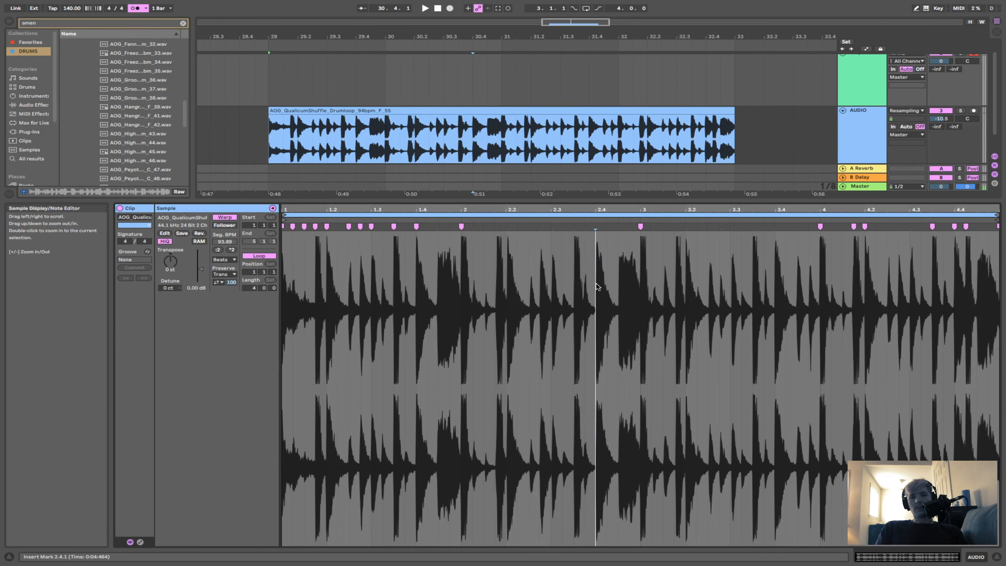
pyautogui.press('super+a')
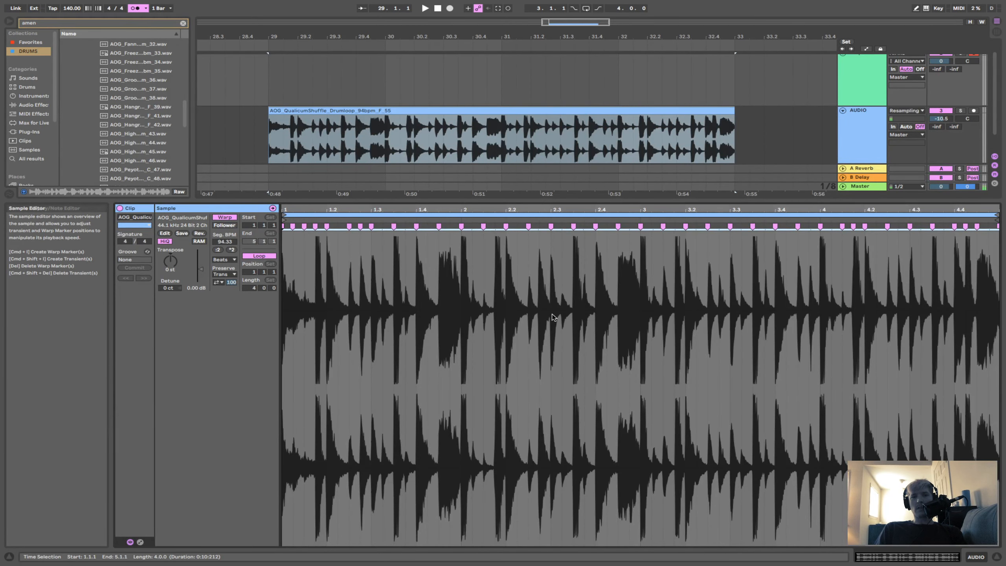
# Quantize the whole selected drum loop through the quantize settings, using Current Grid as the quantize value.
pyautogui.rightClick(584, 320)
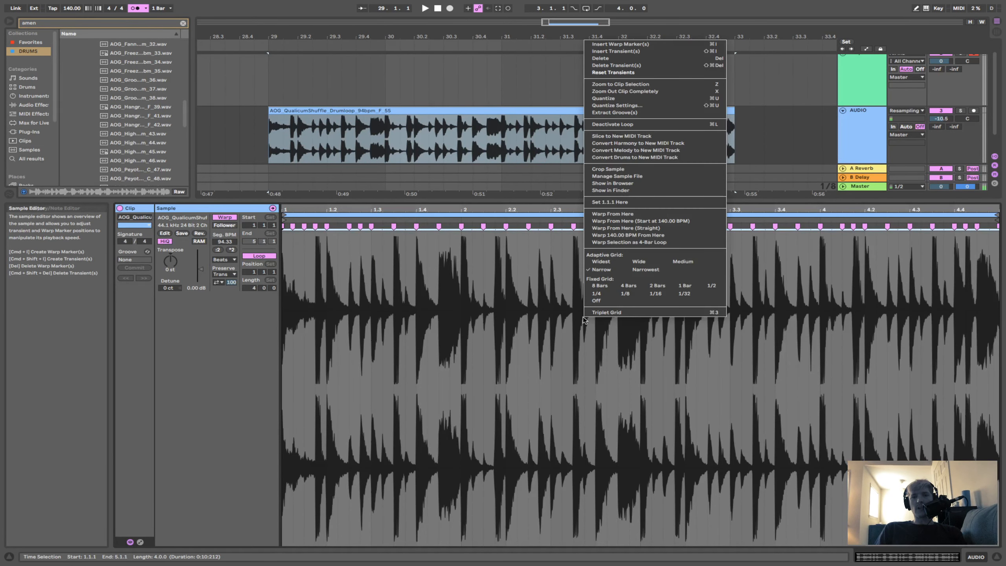
pyautogui.rightClick(616, 402)
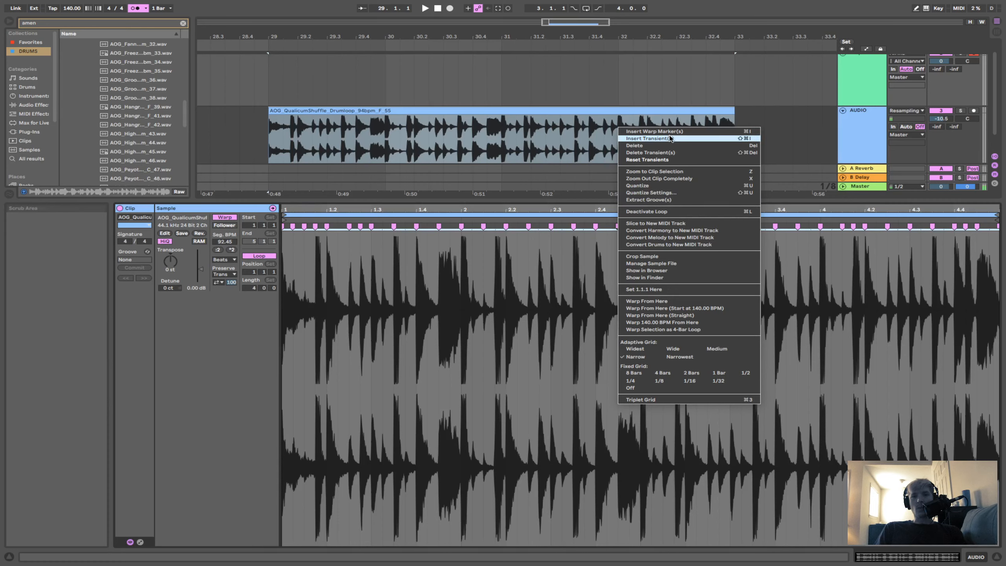
pyautogui.click(668, 194)
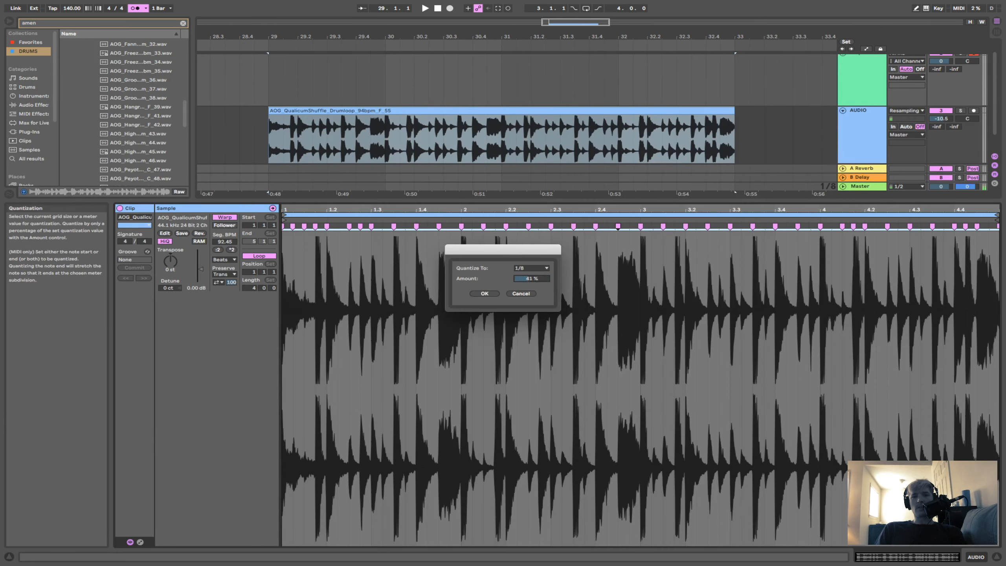
pyautogui.click(535, 269)
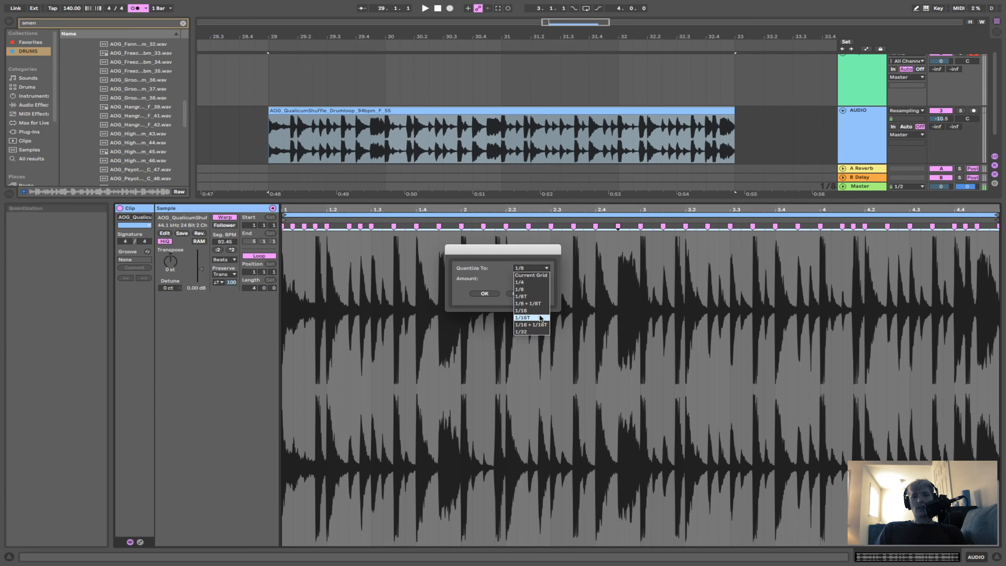
pyautogui.click(516, 275)
pyautogui.click(485, 294)
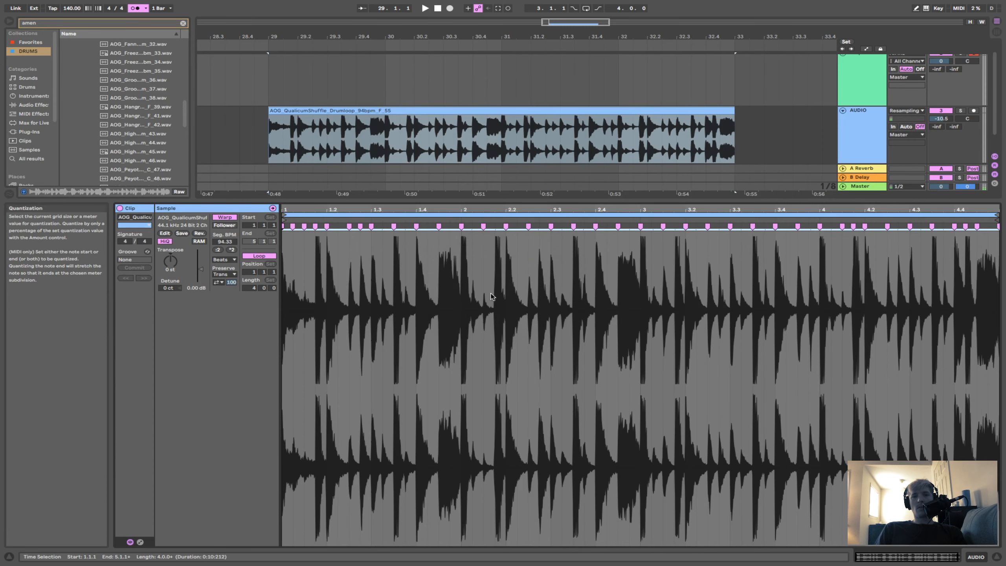
# Try shifting the warp marker at 4.4.3 to 4.4.4 during playback, undo the shift, and replay the loop.
pyautogui.press('space')
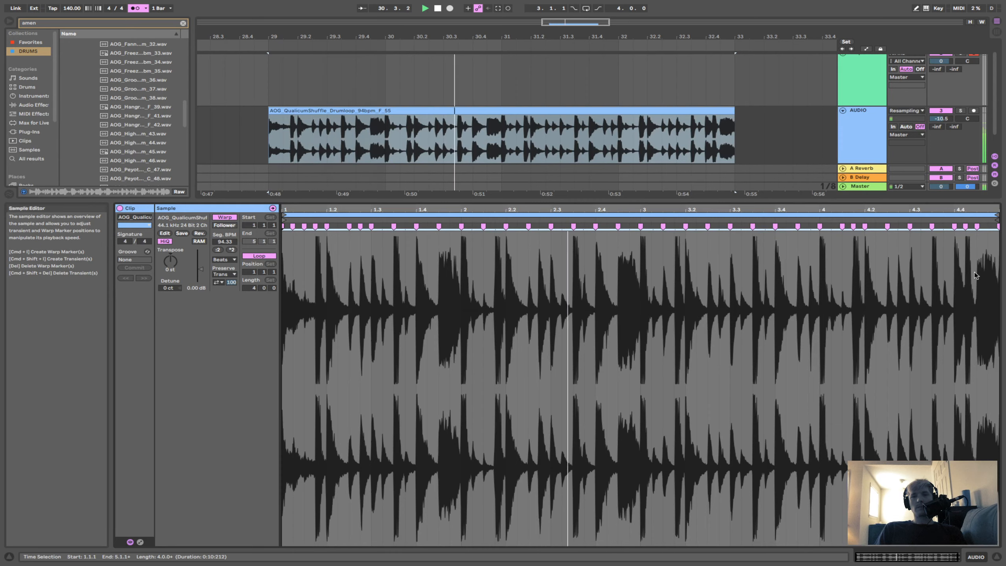
pyautogui.click(978, 227)
pyautogui.moveTo(980, 227); pyautogui.dragTo(990, 228)
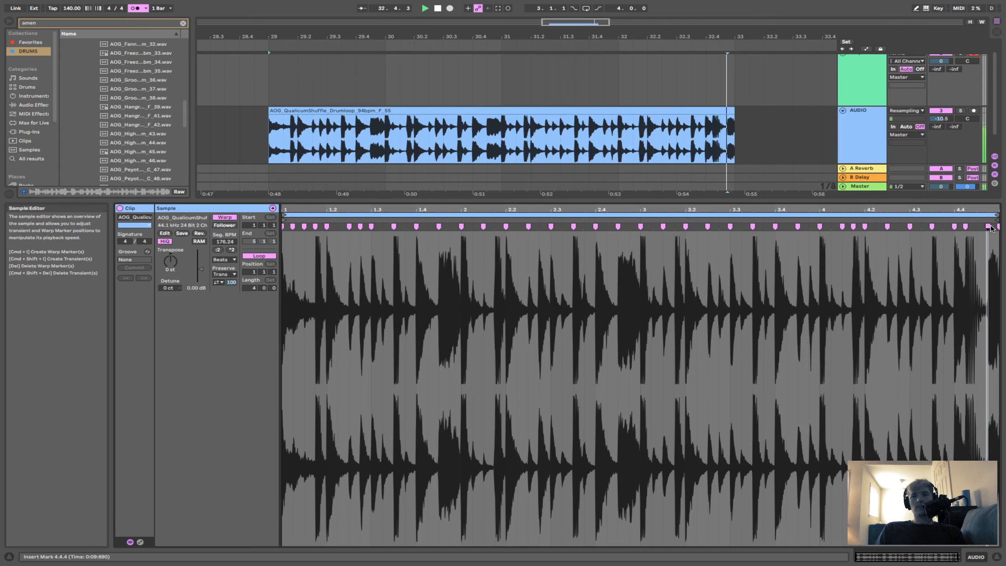
pyautogui.press('super+z')
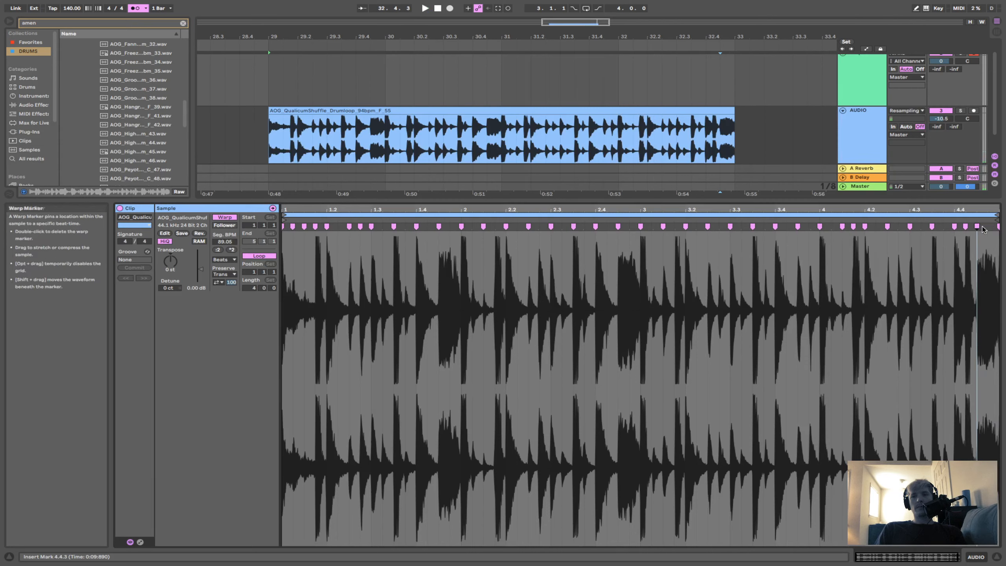
pyautogui.press('space')
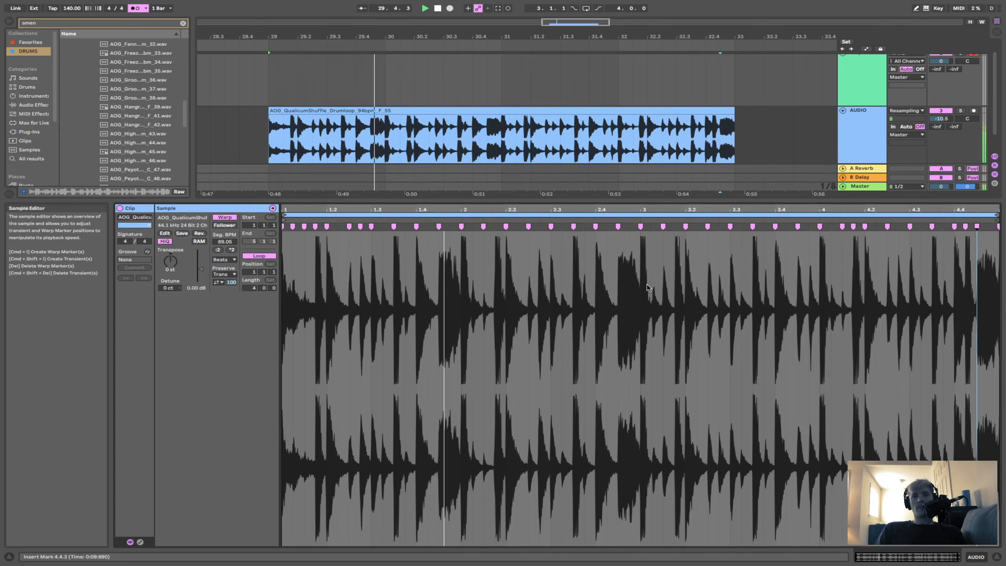
# Examine the note values offered in the sample's quantize settings.
pyautogui.rightClick(555, 261)
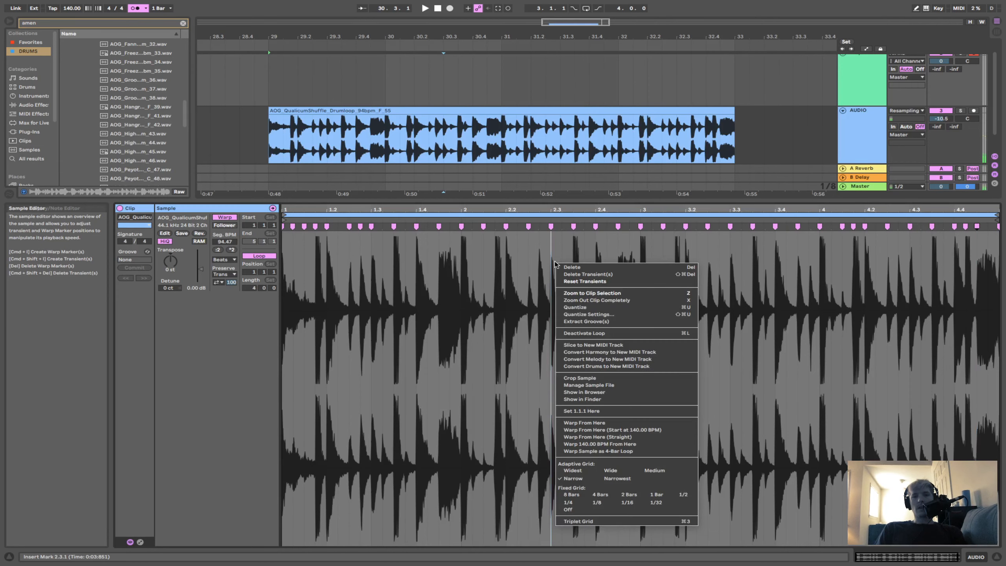
pyautogui.click(599, 314)
pyautogui.click(533, 269)
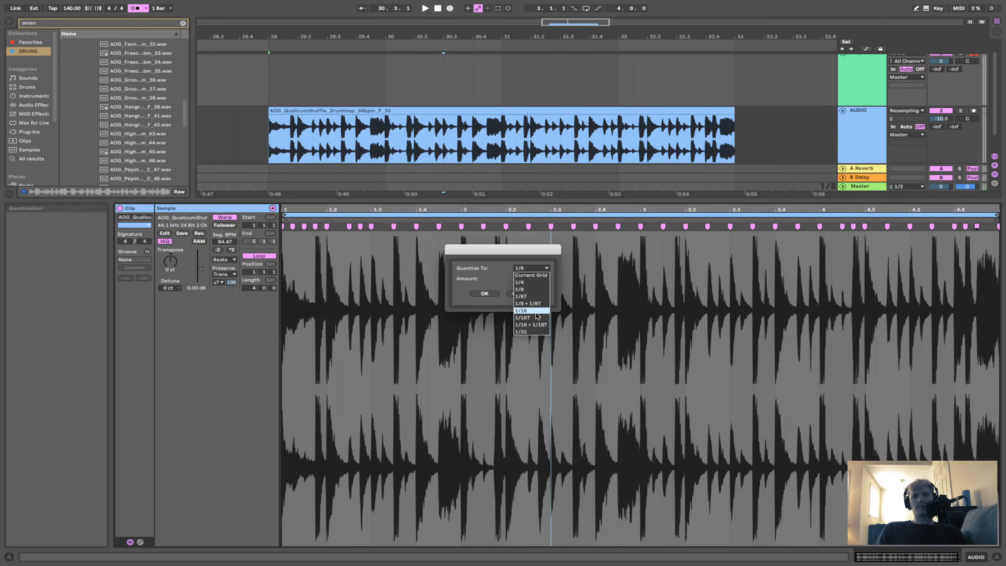
pyautogui.click(485, 294)
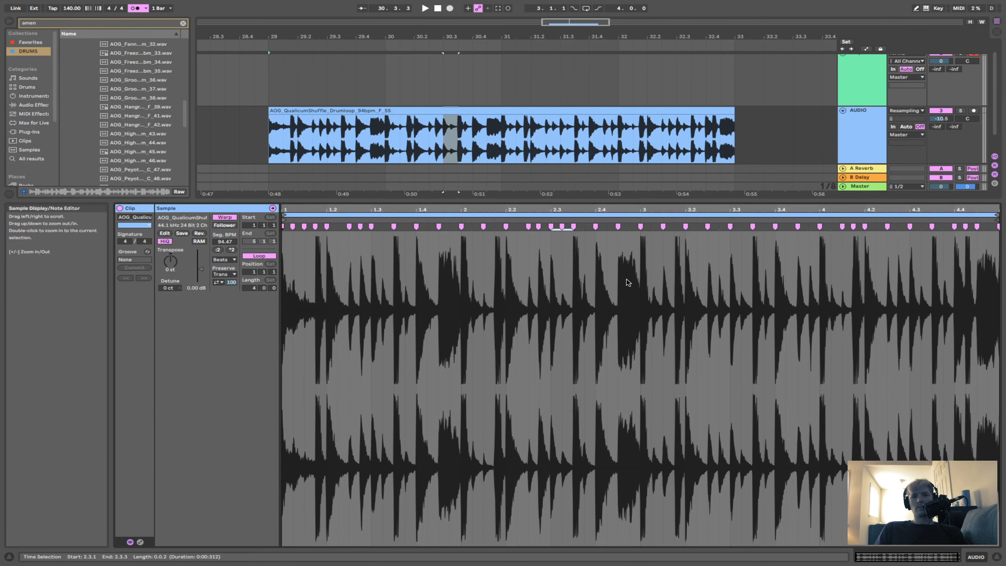
# Insert warp markers throughout the entire drum loop and play it back.
pyautogui.press('super+a')
pyautogui.press('super+i')
pyautogui.press('space')
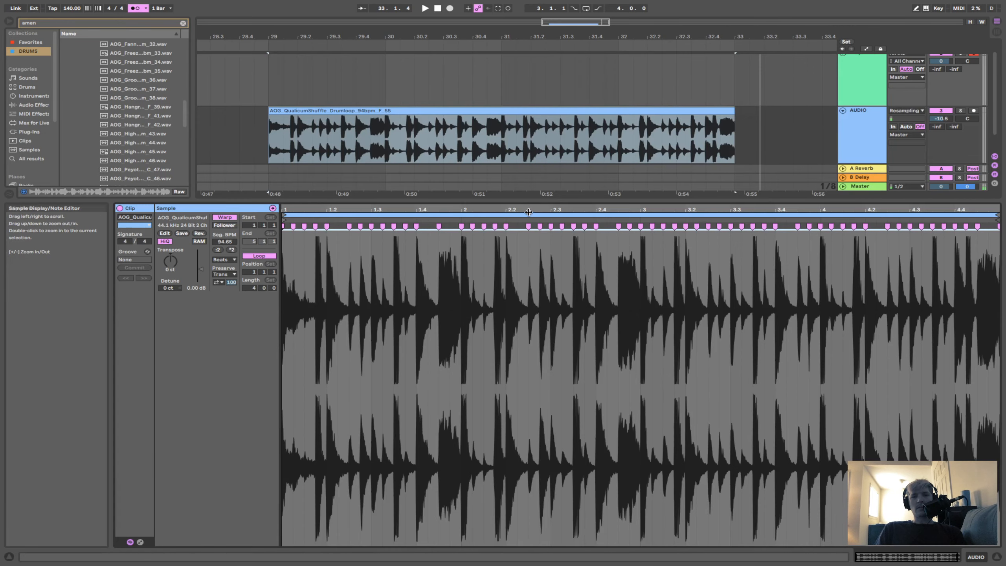
# Enlarge the arrangement area and zoom it to fit the drum loop clip on the AUDIO track.
pyautogui.moveTo(532, 200); pyautogui.dragTo(531, 435)
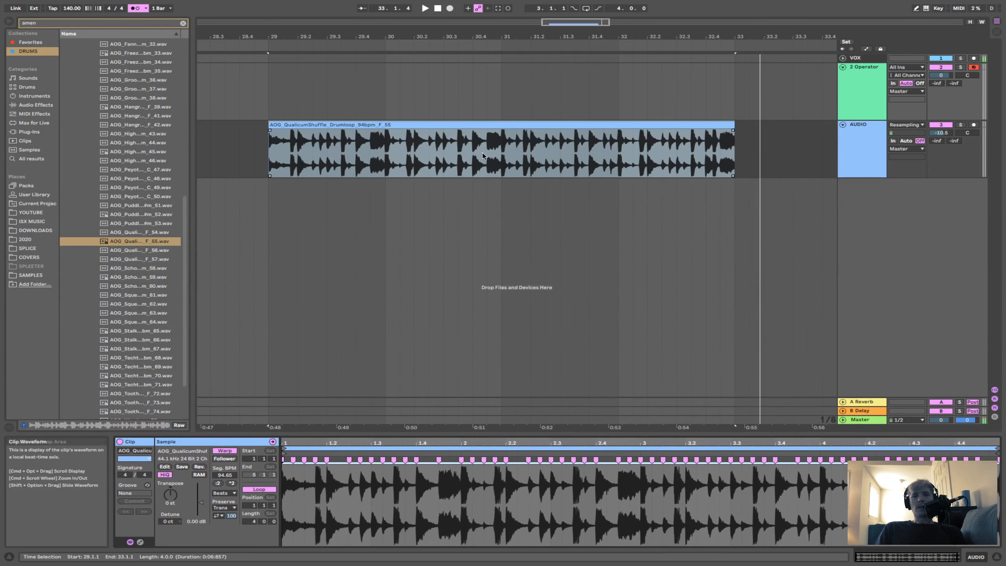
pyautogui.scroll(3, 483, 156)
pyautogui.scroll(-6, 483, 155)
pyautogui.click(498, 125)
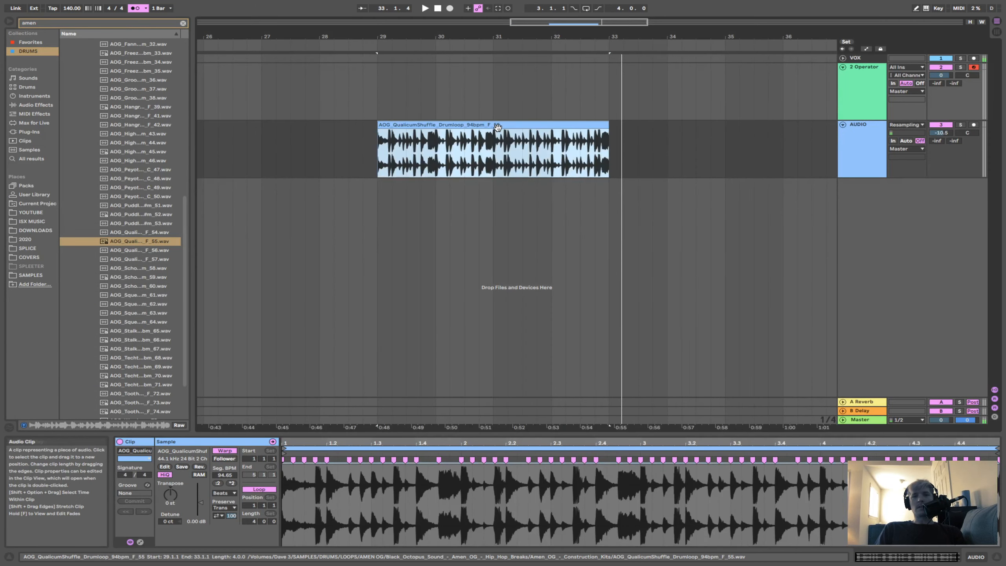
pyautogui.press('z')
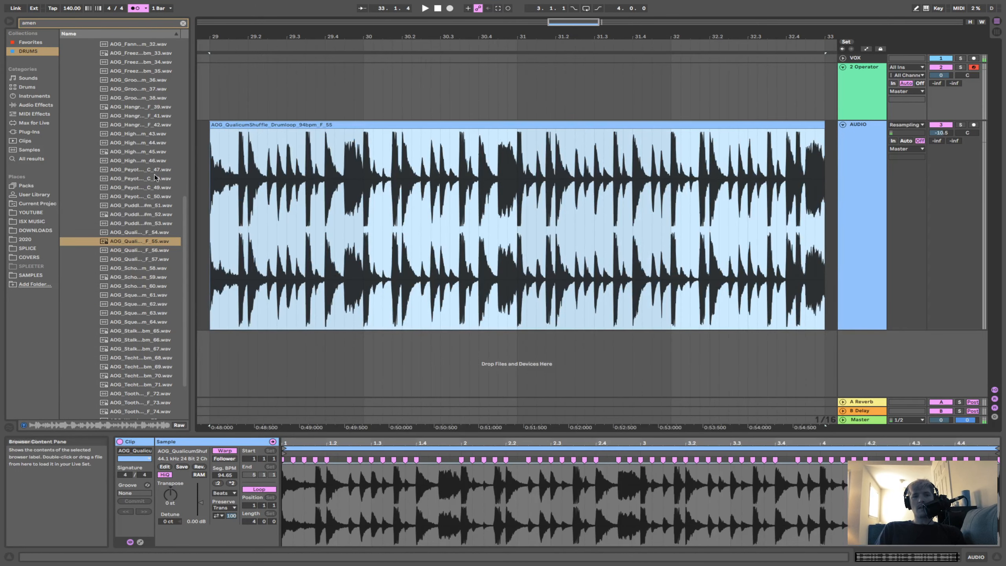
# Split the drum loop clip at bar 31.
pyautogui.moveTo(634, 216); pyautogui.dragTo(335, 262)
pyautogui.moveTo(307, 237); pyautogui.dragTo(517, 254)
pyautogui.moveTo(623, 265); pyautogui.dragTo(556, 263)
pyautogui.moveTo(479, 267); pyautogui.dragTo(388, 271)
pyautogui.click(468, 272)
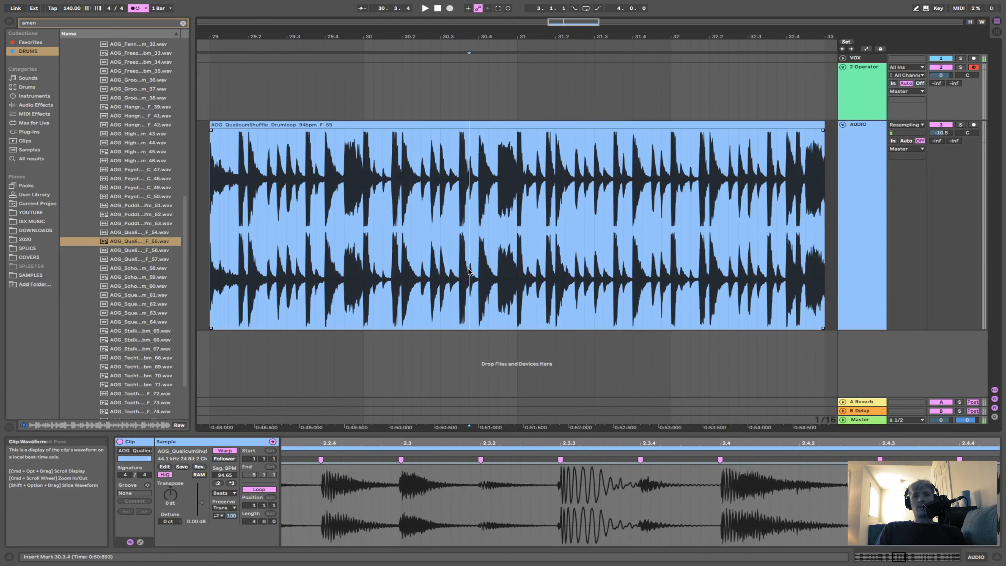
pyautogui.click(508, 258)
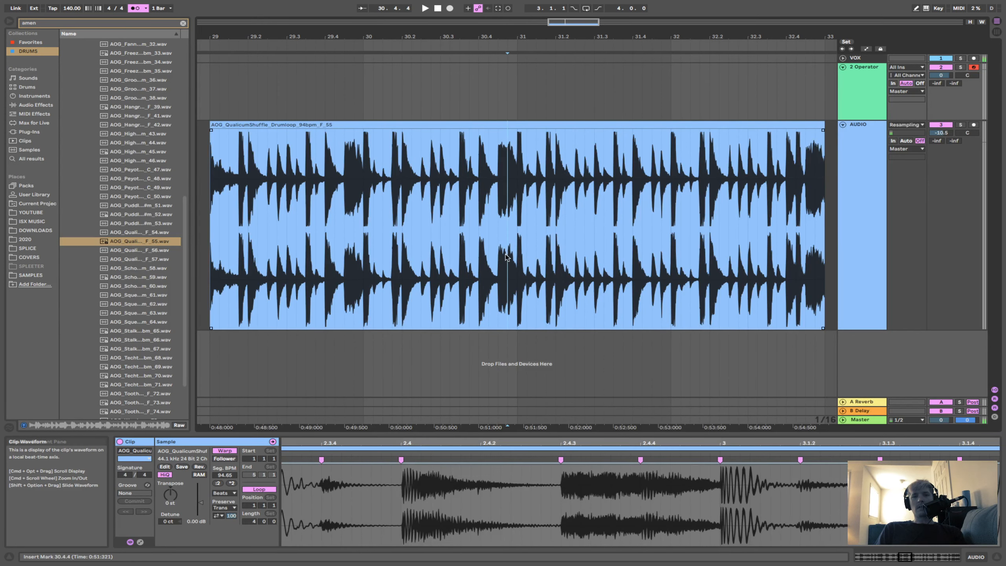
pyautogui.click(519, 257)
pyautogui.press('super+e')
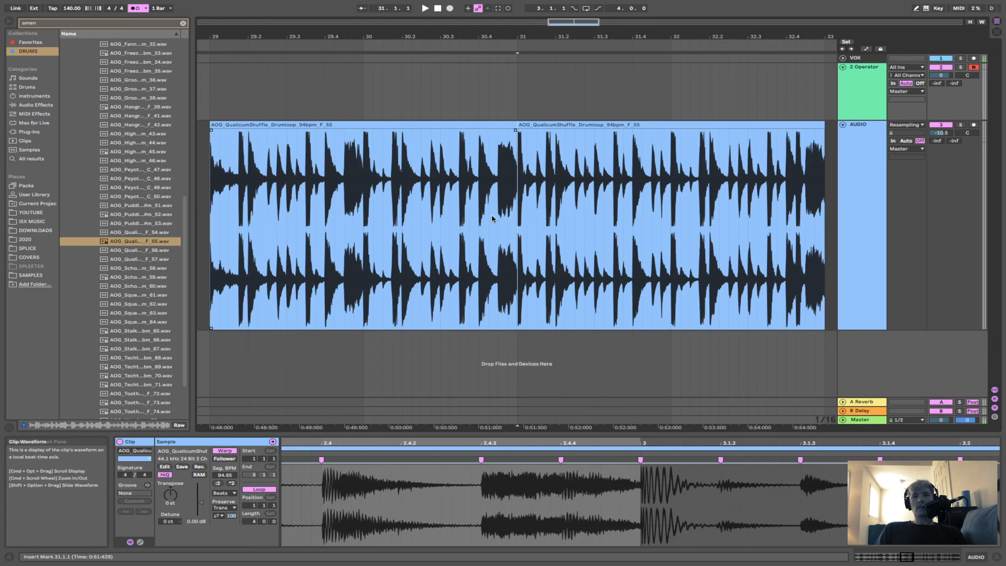
# Split out the one-bar section from 29.3.1 to 30.3.1, and undo the splits in the drum loop clip.
pyautogui.moveTo(358, 226); pyautogui.dragTo(346, 225)
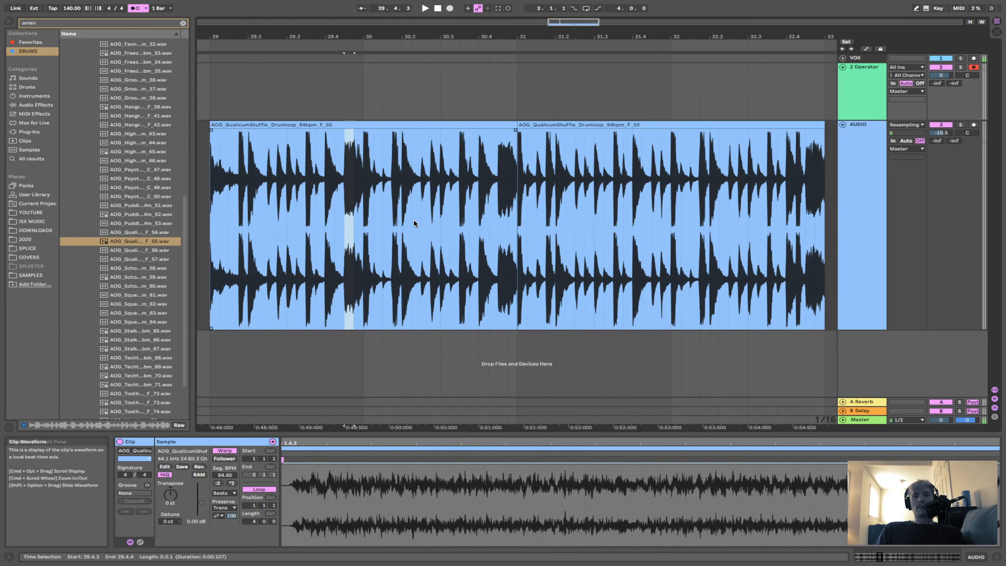
pyautogui.moveTo(415, 224); pyautogui.dragTo(287, 228)
pyautogui.click(450, 224)
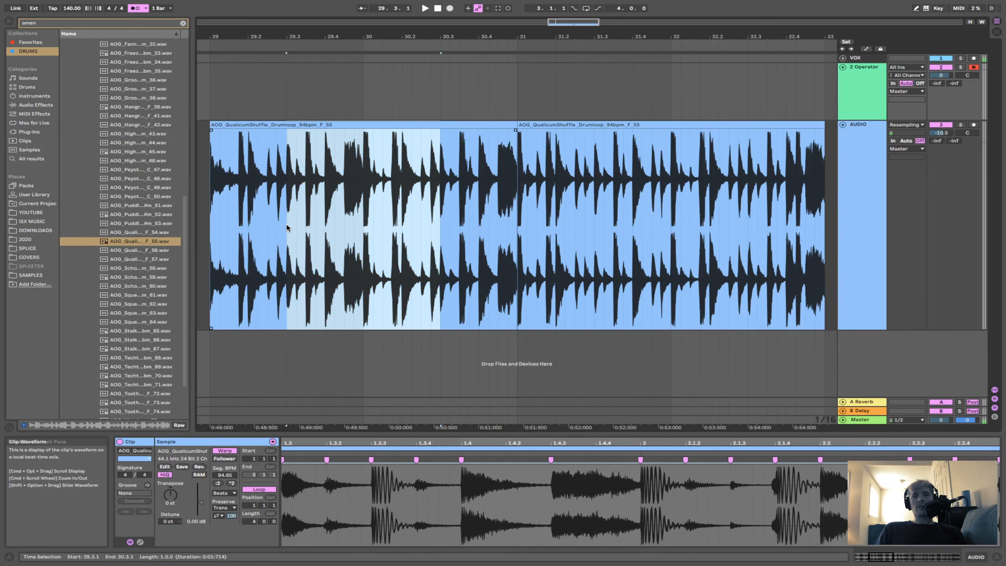
pyautogui.press('super+e')
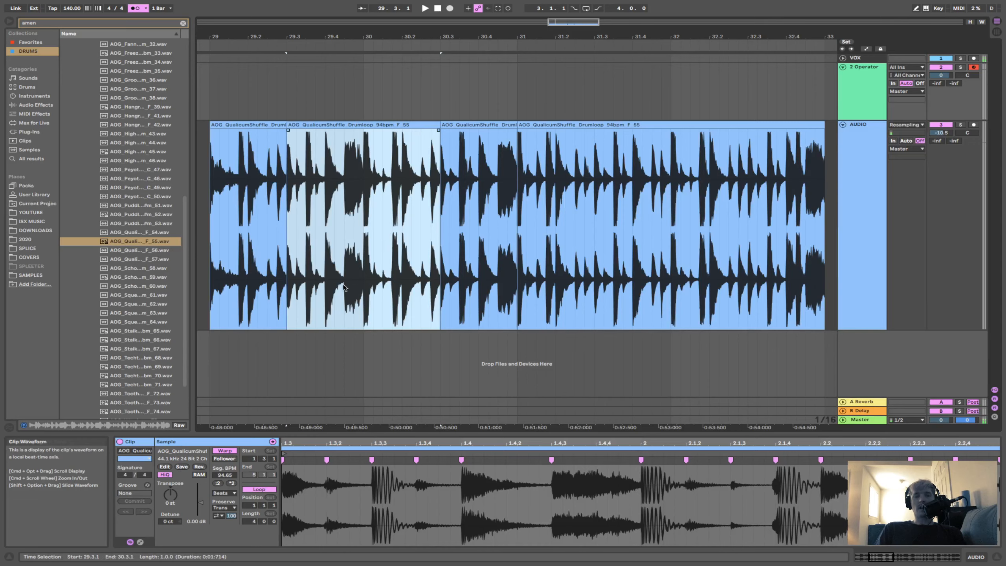
pyautogui.press('super+z')
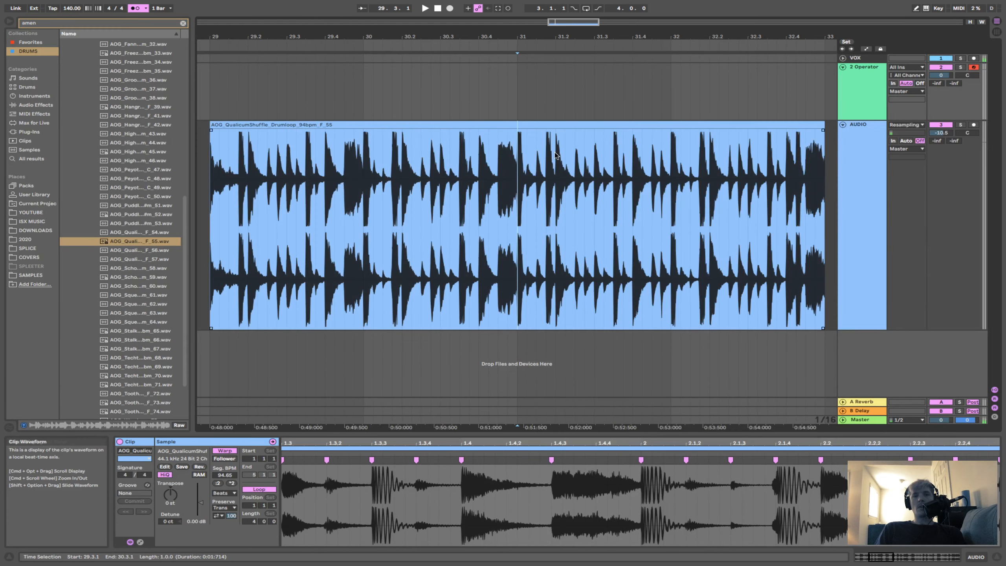
# Try nudging the section from 30.1.2 to 31.2.1 along the timeline in sixteenth-note steps, and undo the move.
pyautogui.click(632, 185)
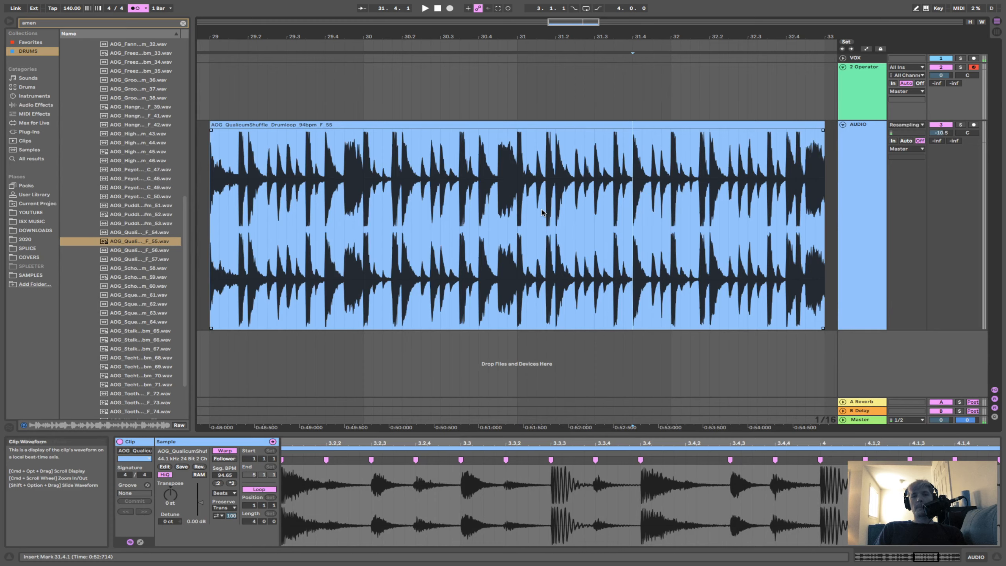
pyautogui.moveTo(557, 218); pyautogui.dragTo(370, 221)
pyautogui.press('Right')
pyautogui.press('Right')
pyautogui.press('Right')
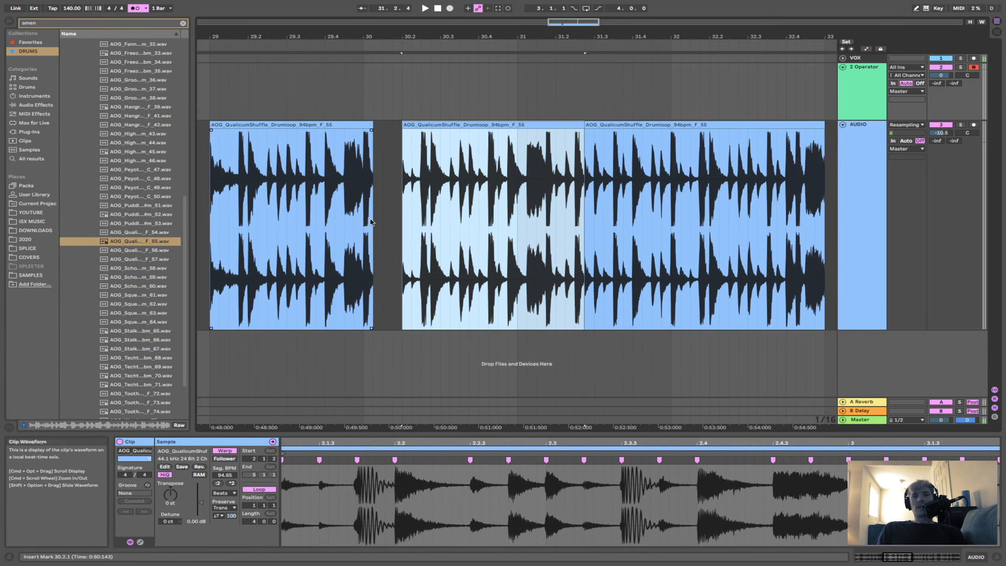
pyautogui.press('Left')
pyautogui.press('Left')
pyautogui.press('super+z')
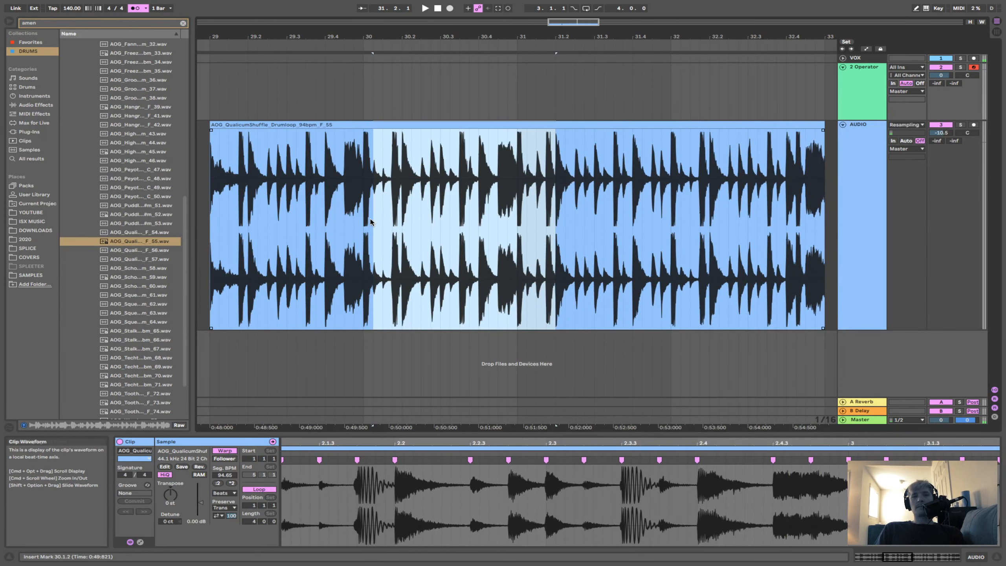
# Try duplicating the half-bar section from 29.1.1 to 29.3.1 seven times, filling the drum loop's length up to bar 33.
pyautogui.click(257, 196)
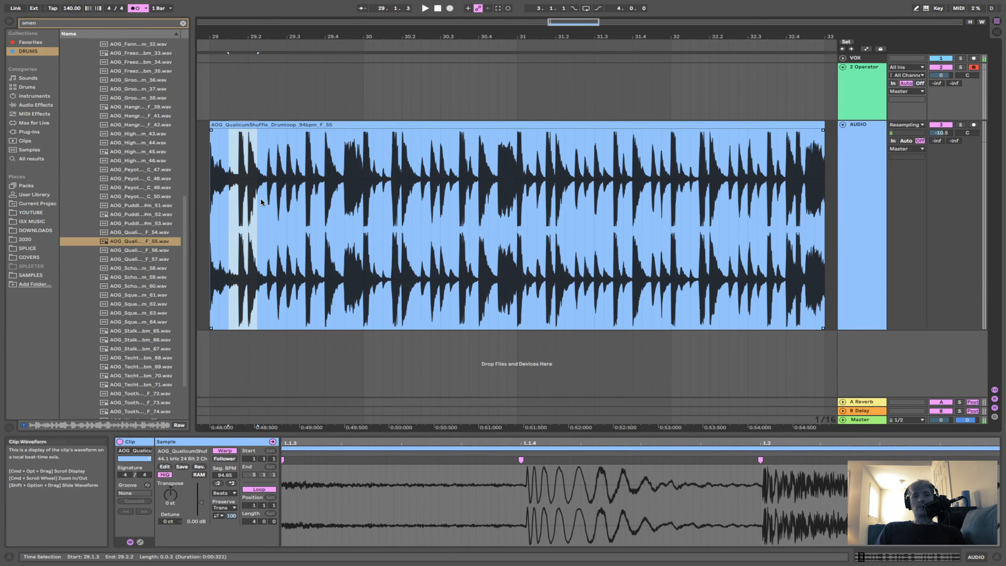
pyautogui.click(284, 204)
pyautogui.moveTo(284, 204); pyautogui.dragTo(212, 200)
pyautogui.press('super+d')
pyautogui.press('super+d')
pyautogui.press('super+d')
pyautogui.press('super+d')
pyautogui.press('super+d')
pyautogui.press('super+d')
pyautogui.press('super+d')
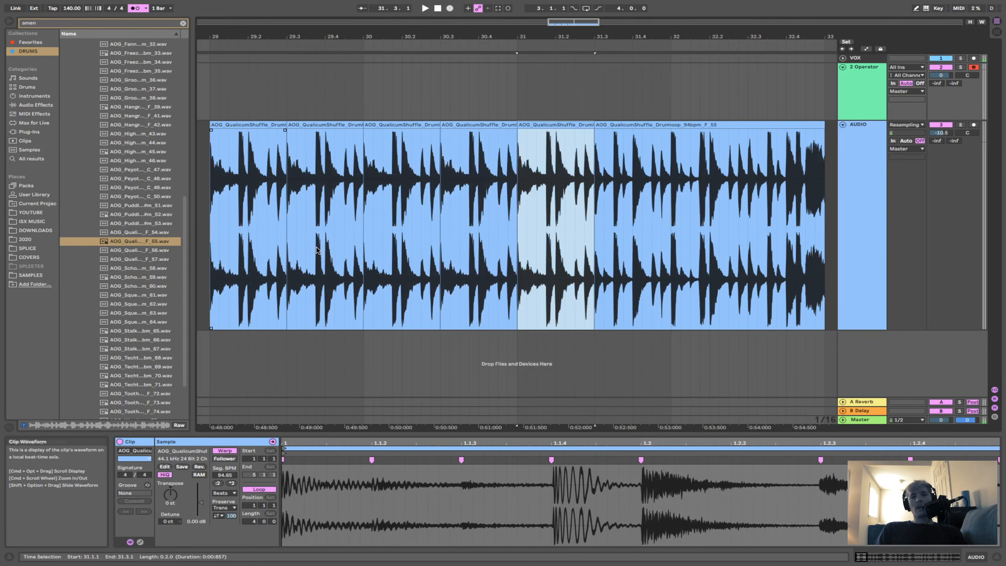
# Undo all the duplications of the drum loop's opening half-bar section.
pyautogui.press('super+z')
pyautogui.press('super+z')
pyautogui.press('super+z')
pyautogui.press('super+z')
pyautogui.press('super+z')
pyautogui.press('super+z')
pyautogui.press('super+z')
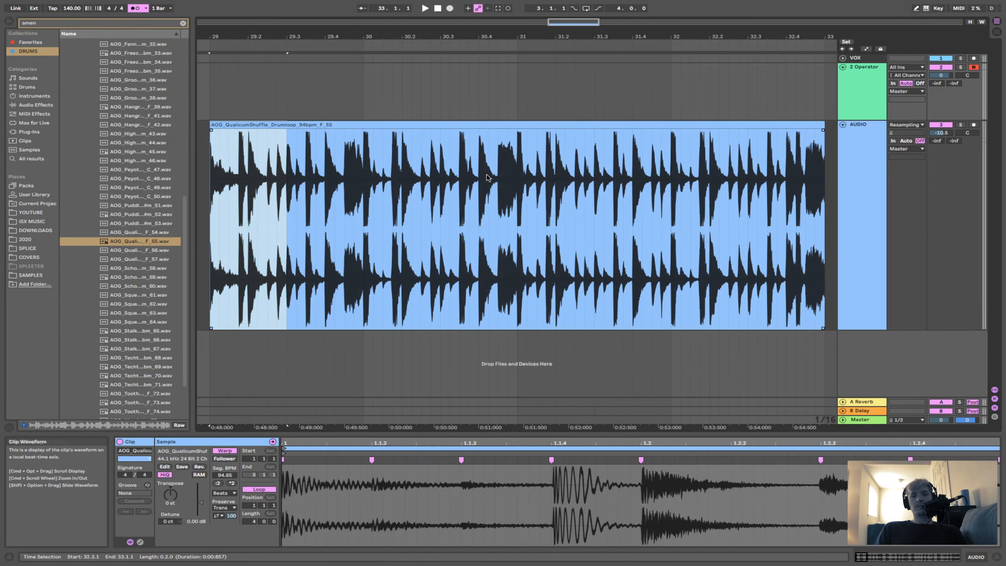
# Add a fade-in of just under one bar at the start of the drum loop clip and bend its curve to rise steeply near the end.
pyautogui.scroll(-5, 487, 177)
pyautogui.scroll(6, 487, 177)
pyautogui.scroll(-3, 488, 177)
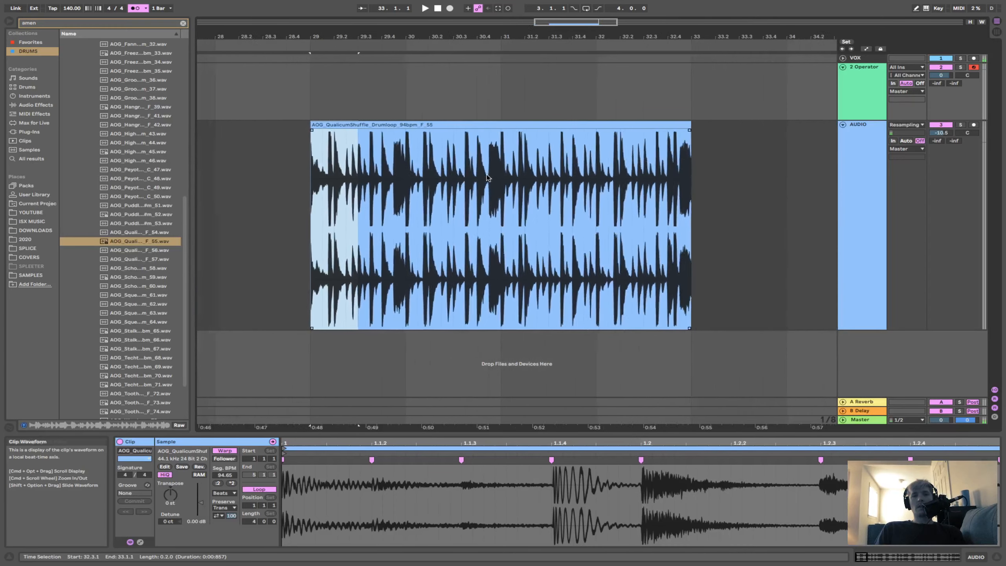
pyautogui.scroll(-1, 487, 178)
pyautogui.scroll(3, 488, 178)
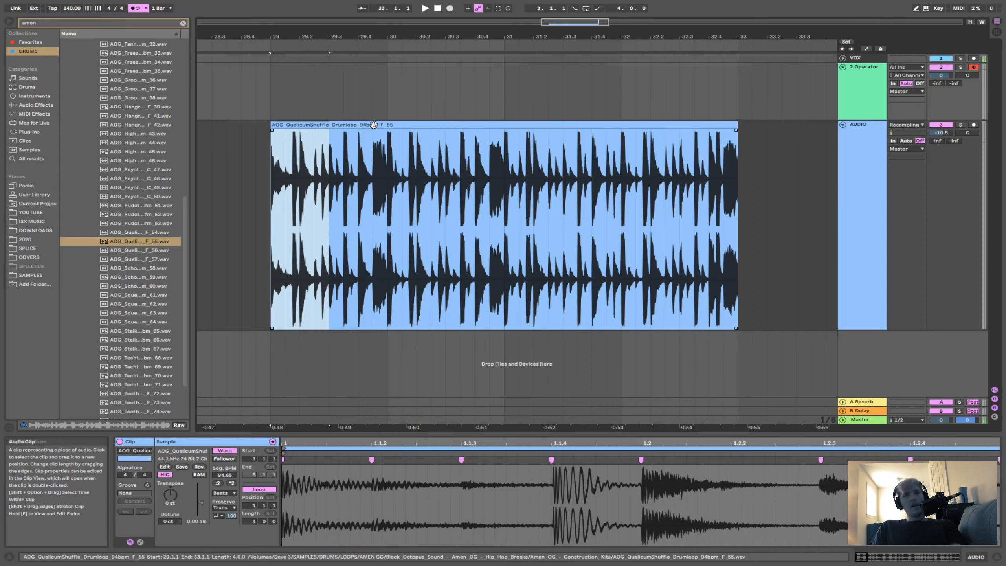
pyautogui.click(782, 187)
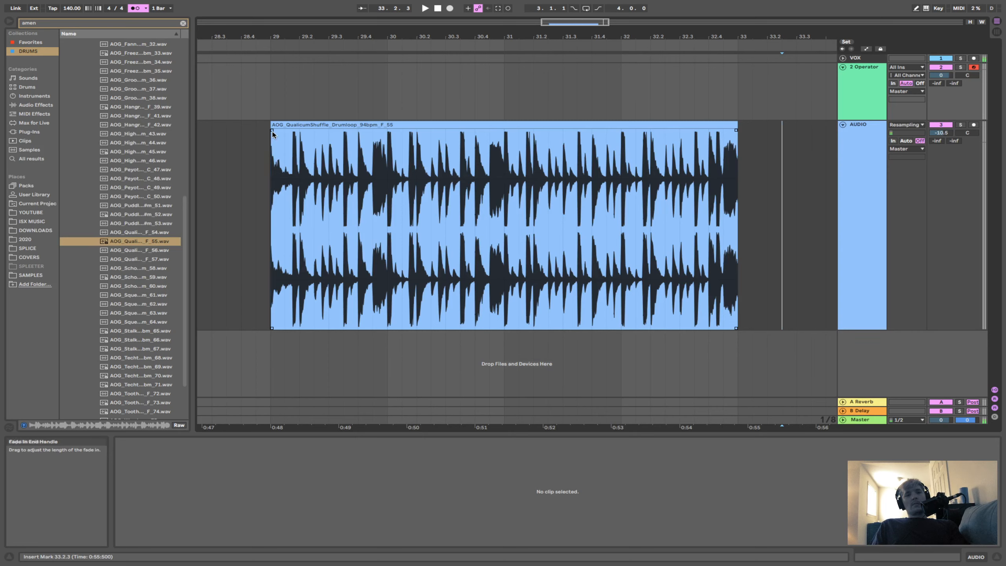
pyautogui.click(277, 323)
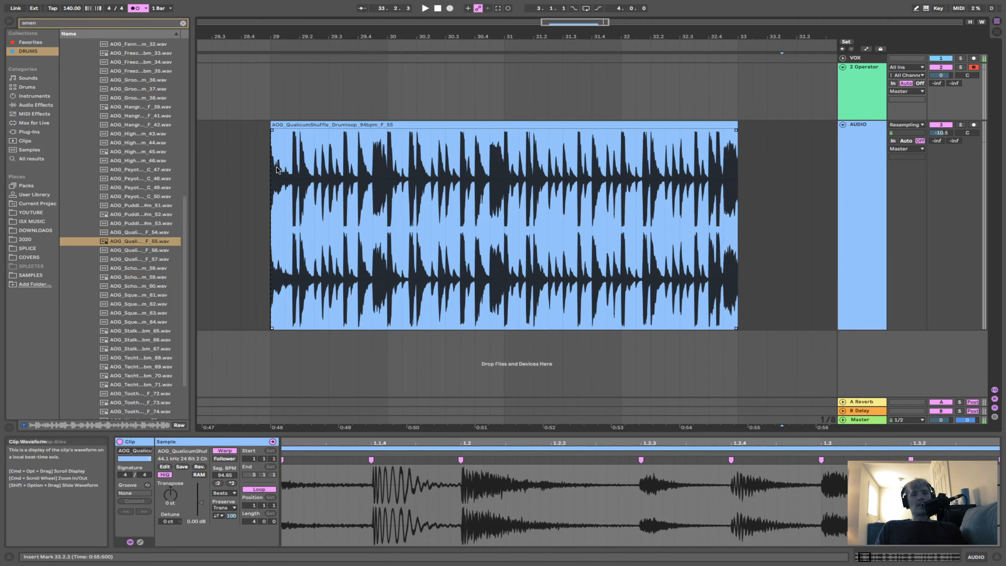
pyautogui.moveTo(273, 130); pyautogui.dragTo(537, 193)
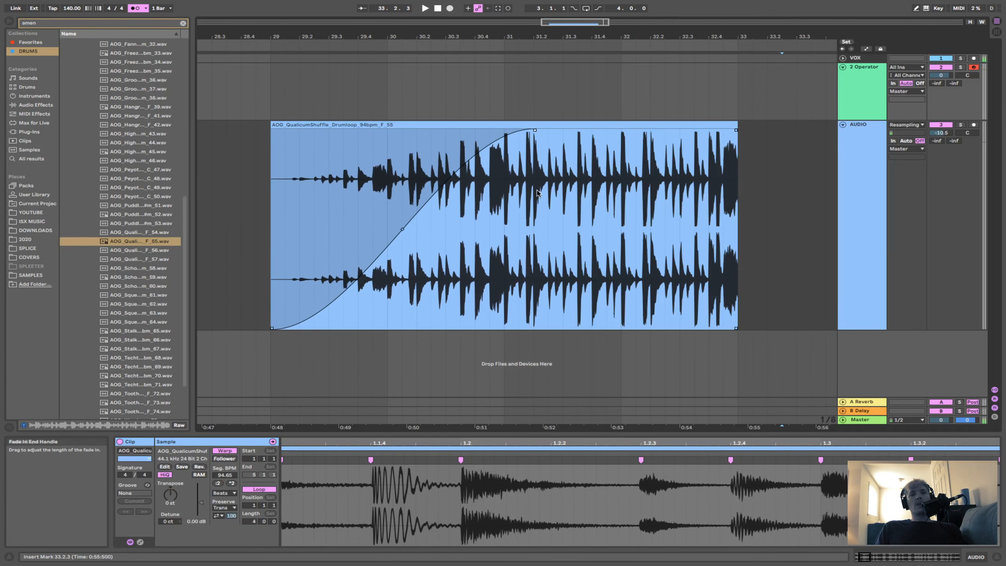
pyautogui.moveTo(404, 234)
pyautogui.mouseDown()
pyautogui.moveTo(423, 252)
pyautogui.moveTo(317, 182)
pyautogui.moveTo(493, 312)
pyautogui.moveTo(356, 210)
pyautogui.moveTo(414, 216)
pyautogui.moveTo(409, 225)
pyautogui.mouseUp()
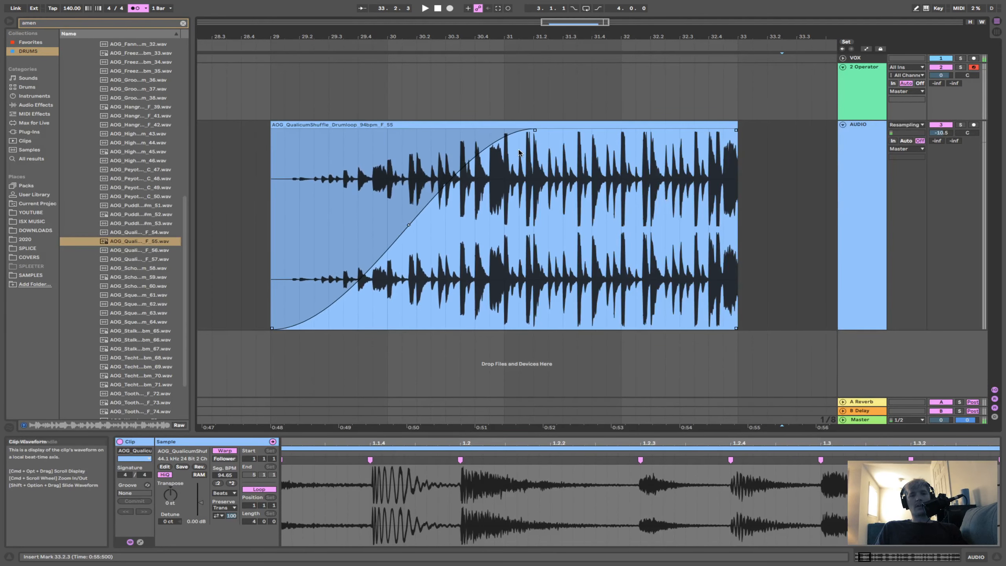
pyautogui.moveTo(535, 132); pyautogui.dragTo(377, 146)
pyautogui.moveTo(331, 228)
pyautogui.mouseDown()
pyautogui.moveTo(325, 238)
pyautogui.moveTo(317, 169)
pyautogui.moveTo(347, 219)
pyautogui.mouseUp()
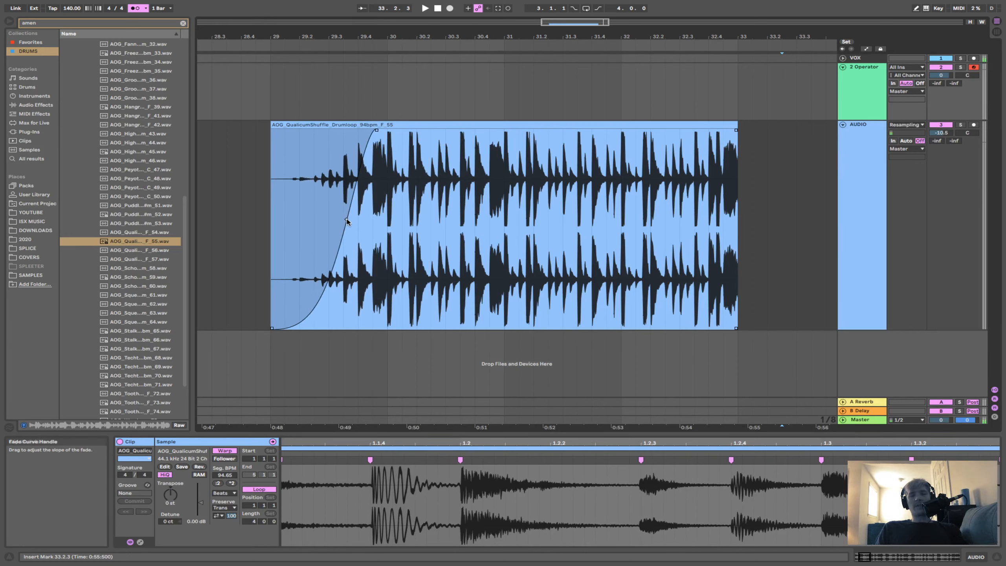
# Give the drum loop clip a curved fade-out of about three beats, with the clip ending at bar 33.
pyautogui.moveTo(736, 136); pyautogui.dragTo(621, 143)
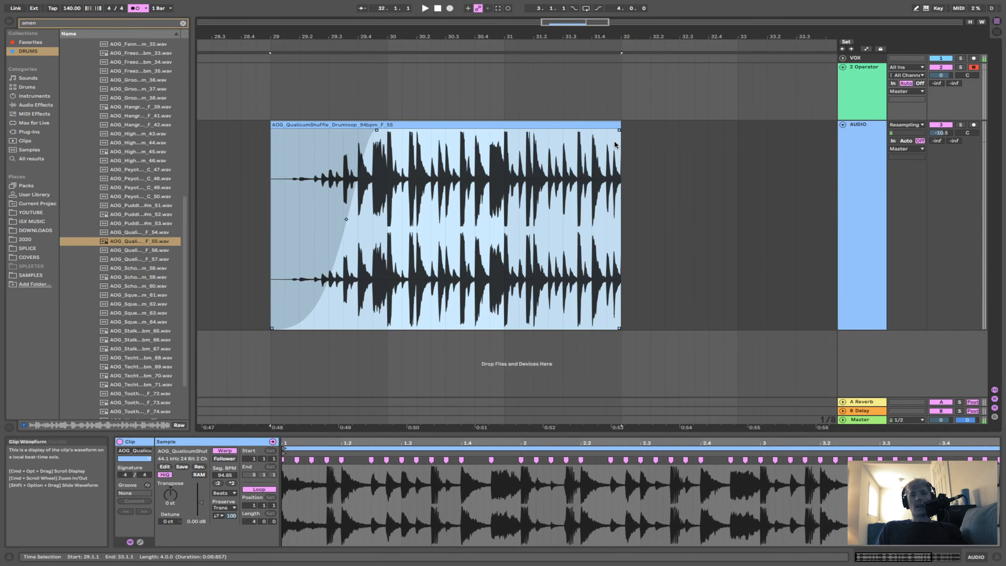
pyautogui.moveTo(621, 329); pyautogui.dragTo(714, 328)
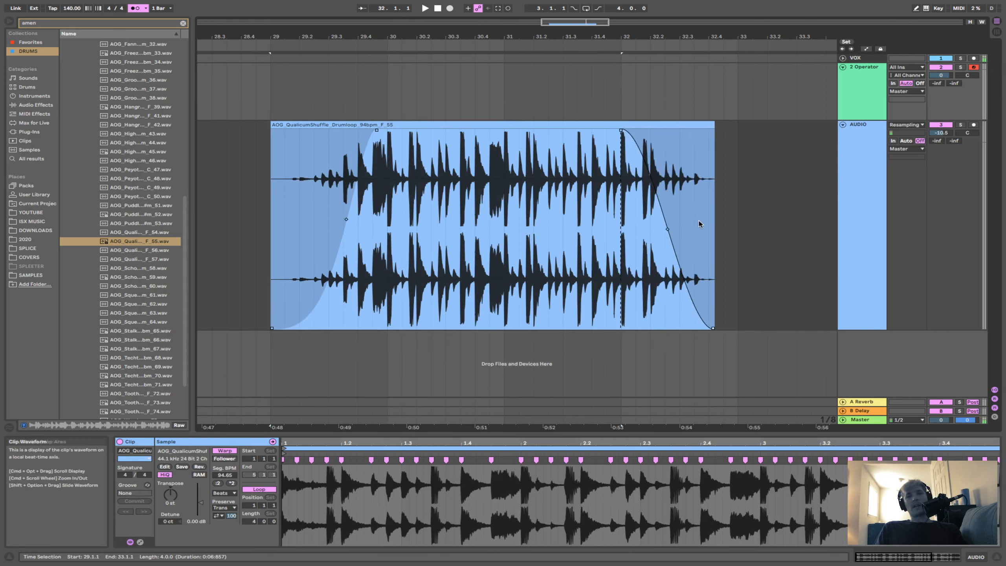
pyautogui.moveTo(668, 229); pyautogui.dragTo(675, 255)
pyautogui.moveTo(714, 230); pyautogui.dragTo(581, 162)
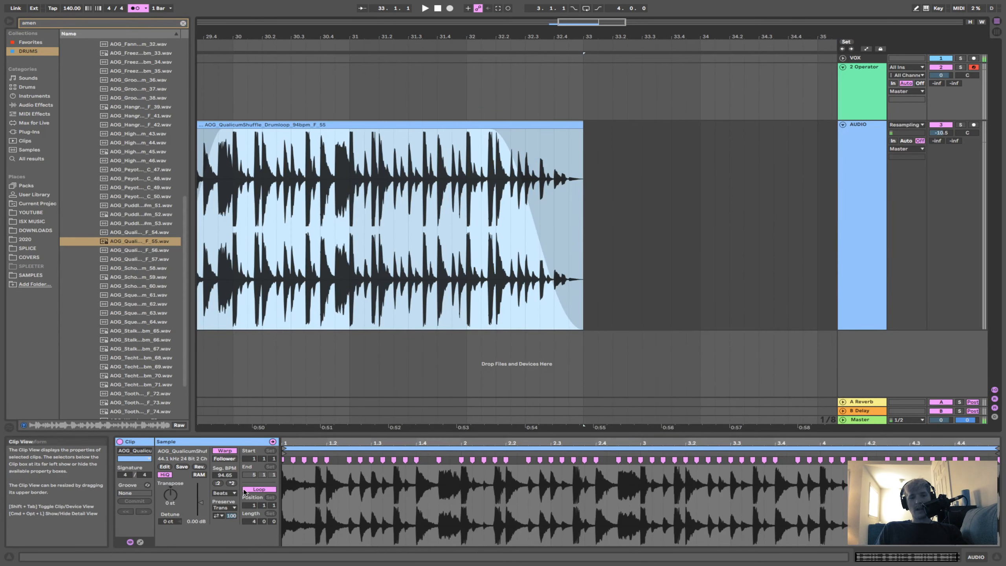
# Switch the clip's looping off and back on, and enlarge the clip view to show a taller sample waveform.
pyautogui.click(258, 490)
pyautogui.click(258, 489)
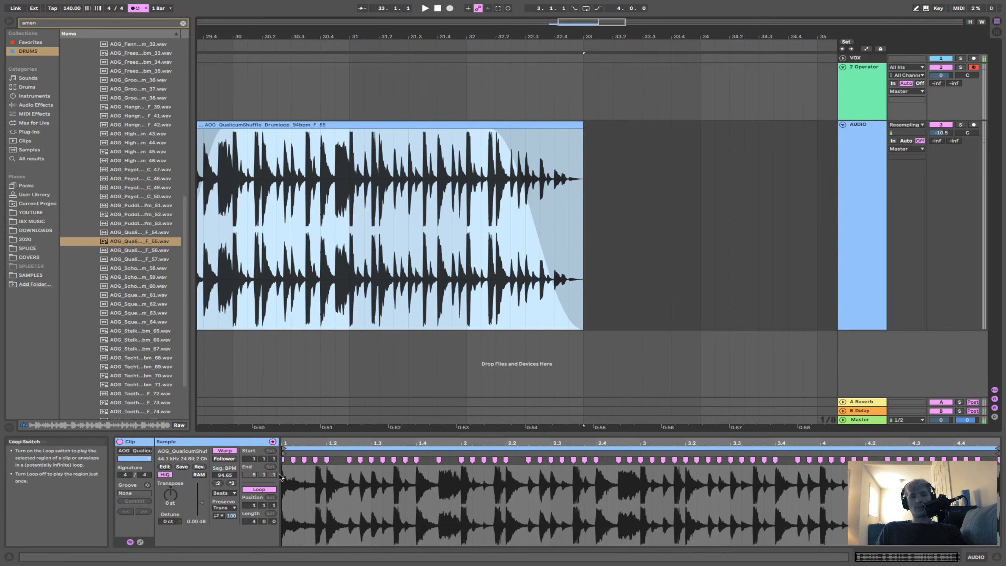
pyautogui.hscroll(-10, 386, 284)
pyautogui.hscroll(4, 460, 241)
pyautogui.hscroll(-1, 459, 240)
pyautogui.hscroll(5, 459, 240)
pyautogui.hscroll(-3, 459, 241)
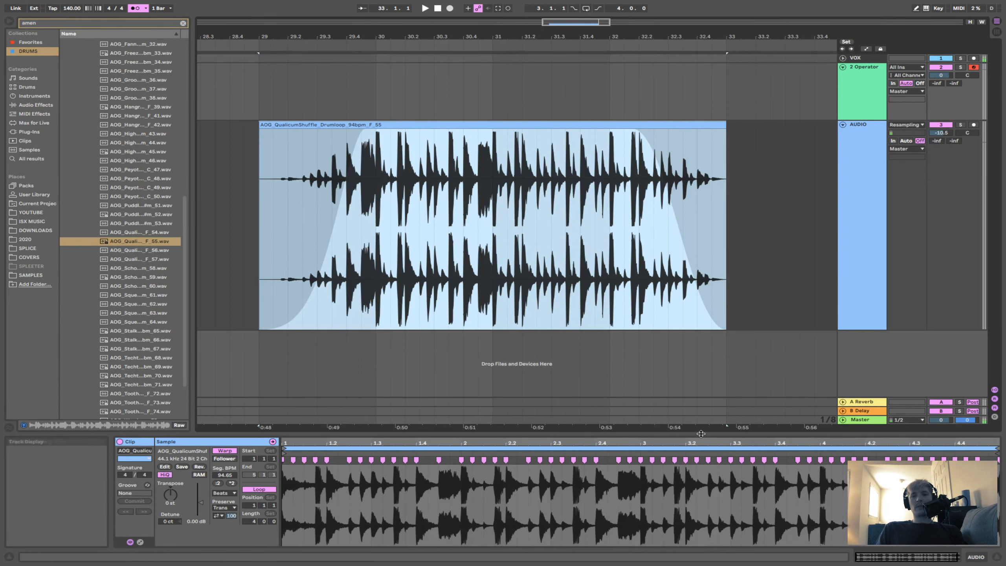
pyautogui.moveTo(701, 433); pyautogui.dragTo(736, 144)
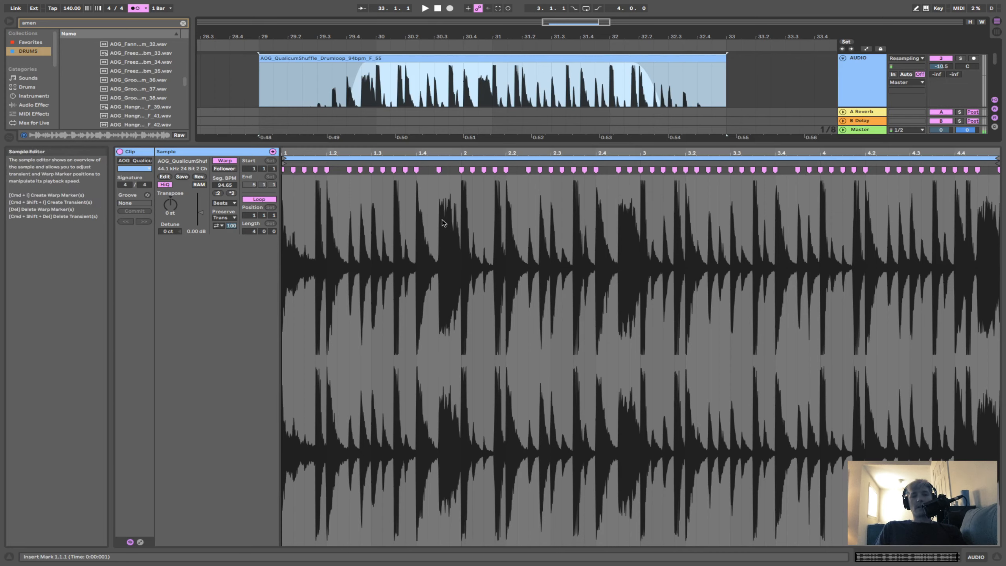
# Try moving the warp marker at 2.1.2 back towards 2.1.1, undo the move, and select the marker at 2.1.1.
pyautogui.click(472, 170)
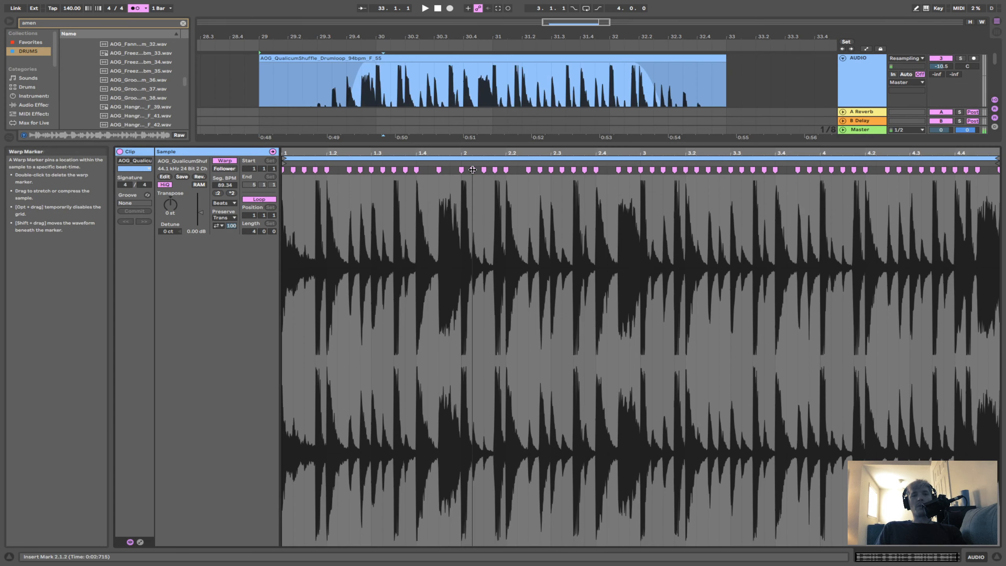
pyautogui.moveTo(467, 172); pyautogui.dragTo(462, 169)
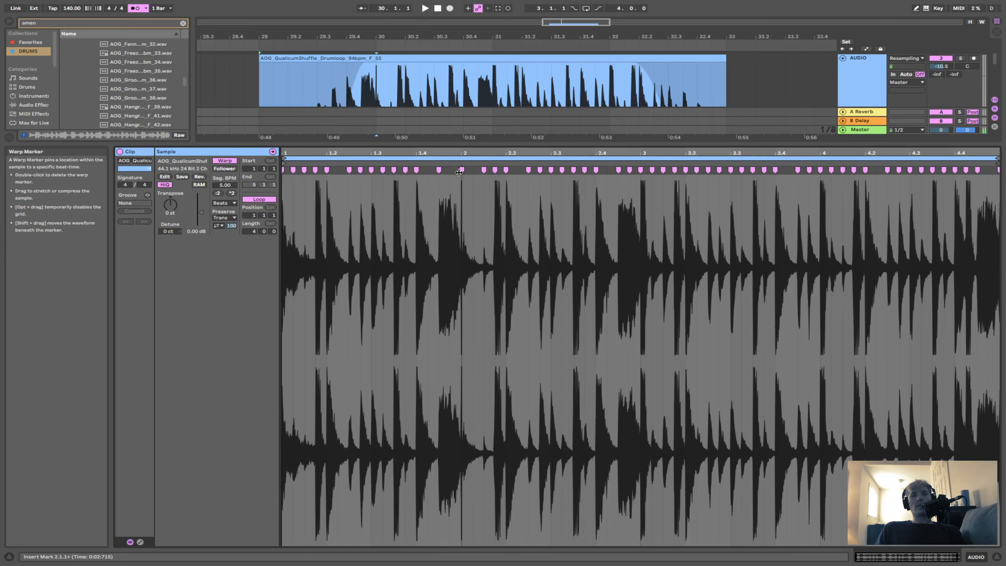
pyautogui.press('super+z')
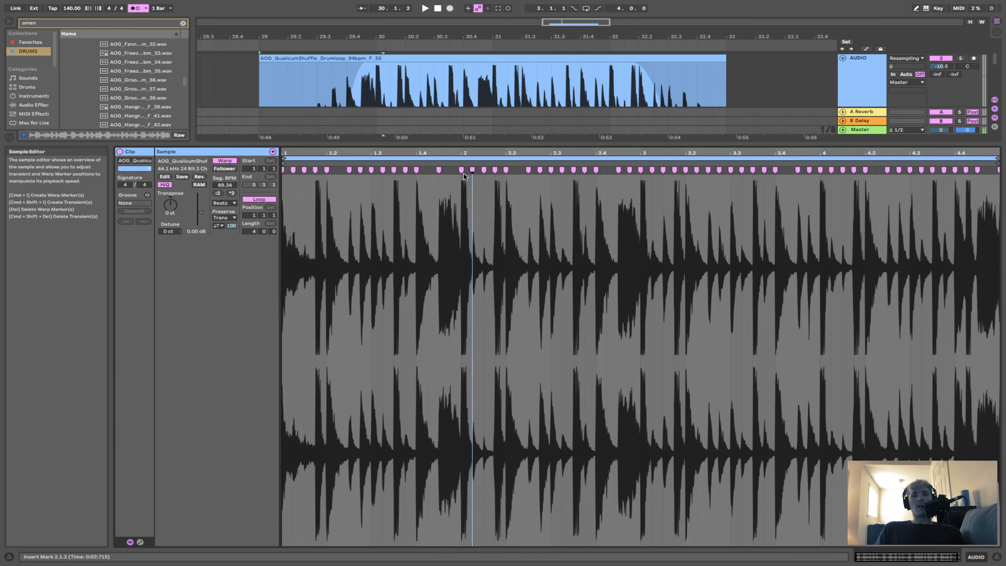
pyautogui.click(460, 169)
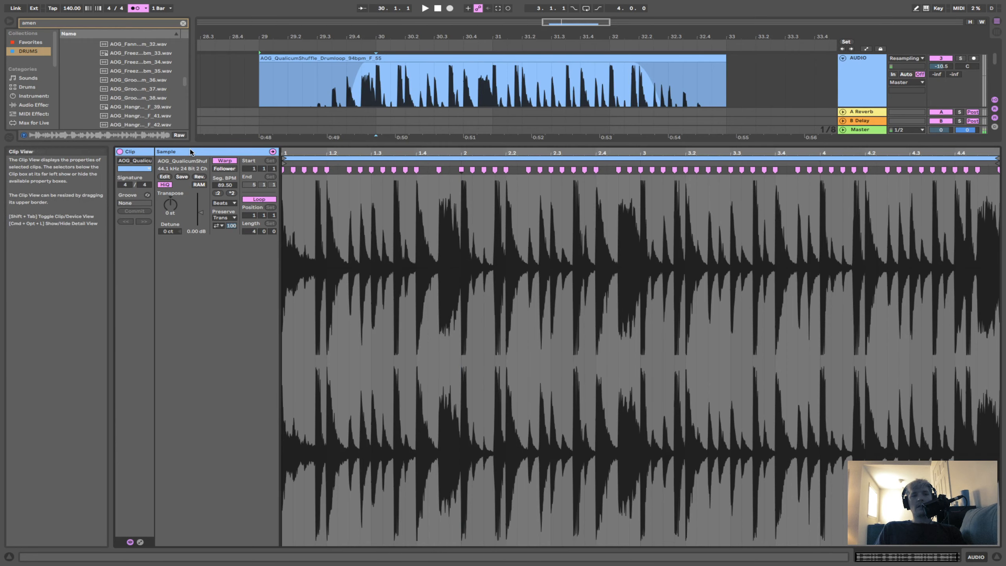
# Show the clip's envelope settings, and try deactivating and reactivating the drum loop clip.
pyautogui.click(140, 542)
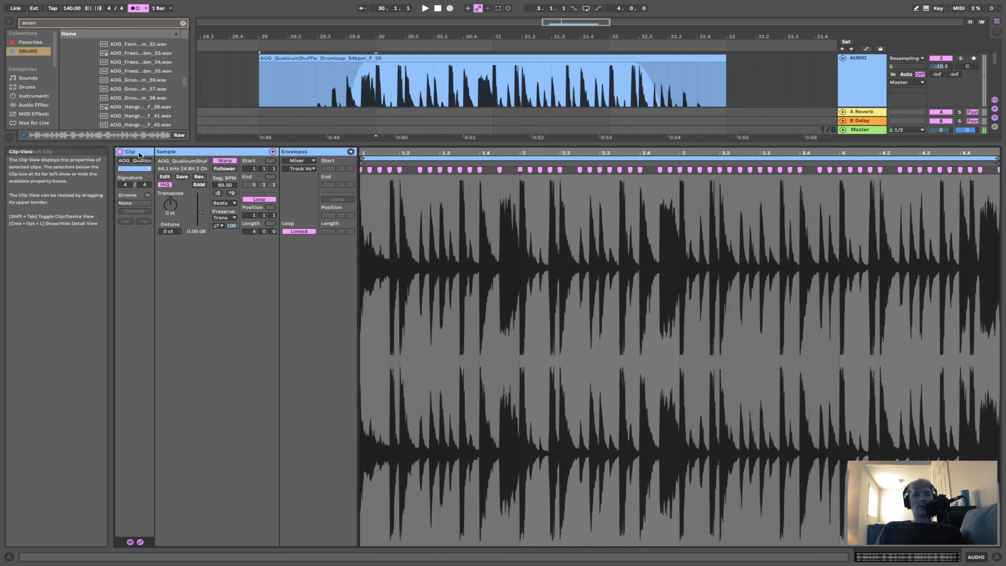
pyautogui.click(119, 151)
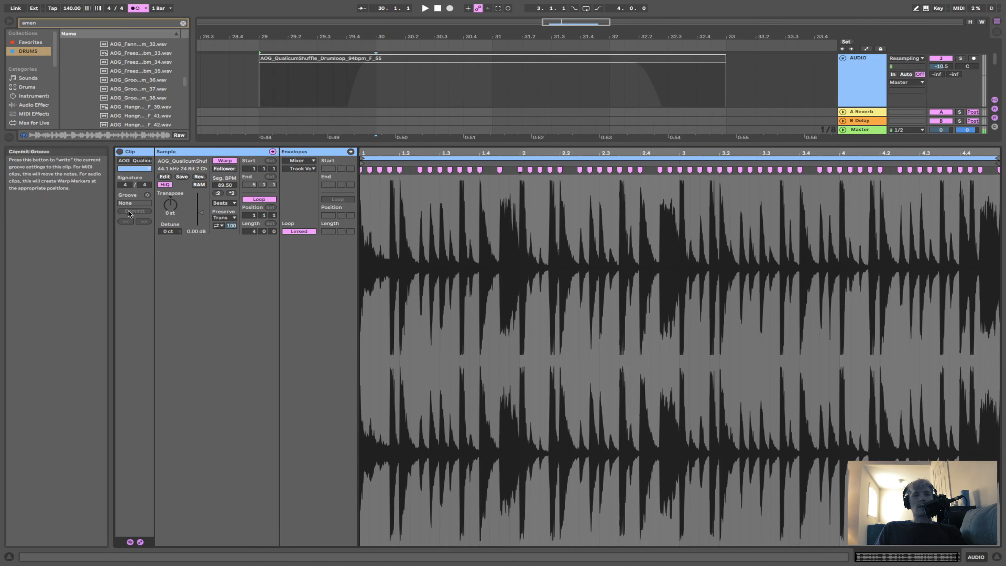
pyautogui.click(120, 152)
pyautogui.click(354, 59)
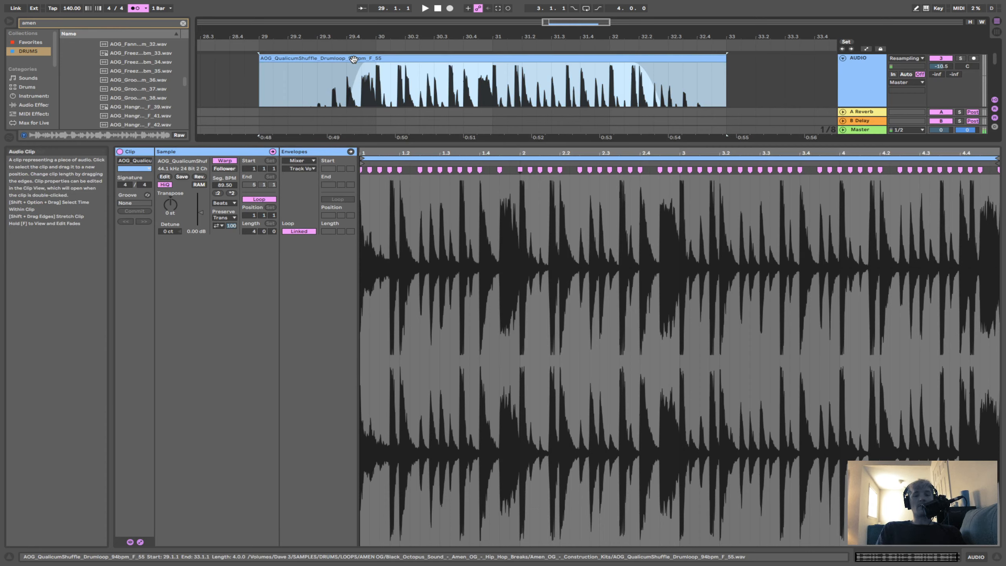
pyautogui.press('0')
pyautogui.press('0')
pyautogui.press('0')
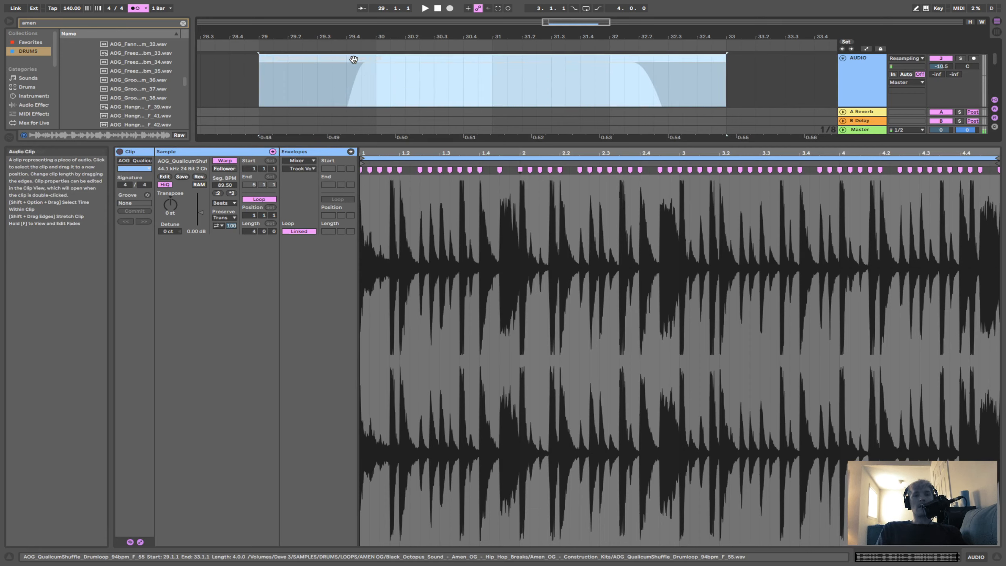
pyautogui.press('0')
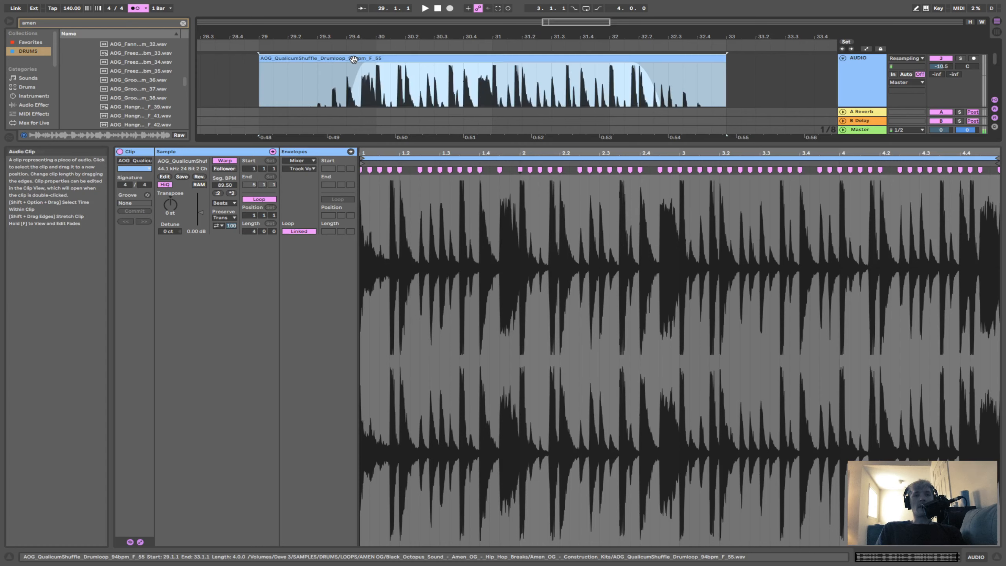
# Open the clip's colour choices, and open the drum loop clip's name for editing.
pyautogui.click(139, 171)
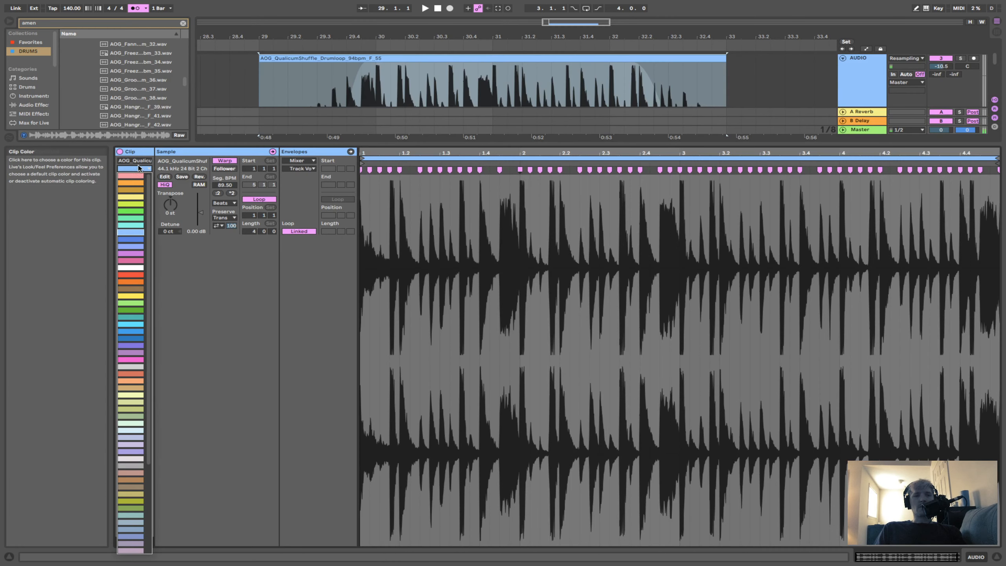
pyautogui.click(139, 167)
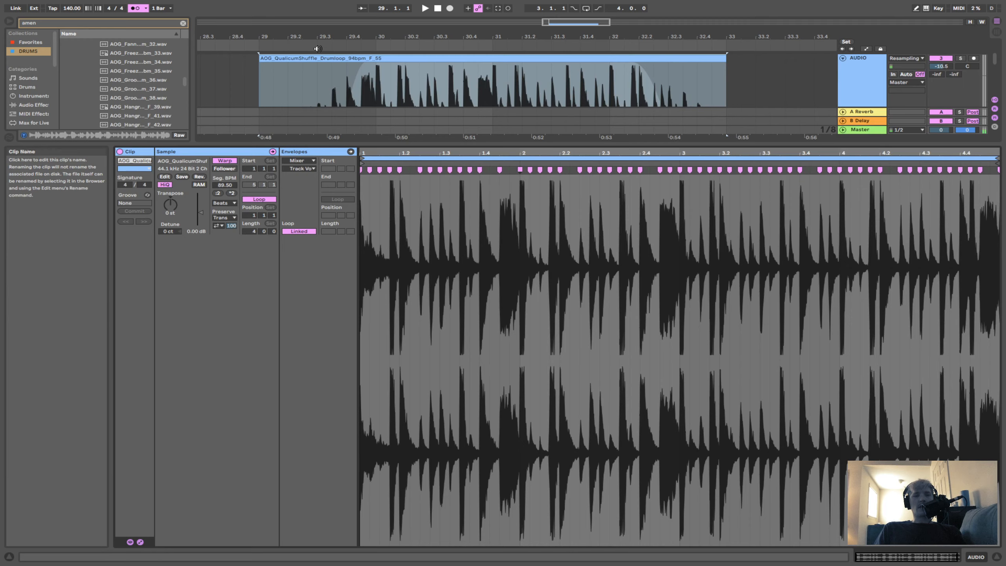
pyautogui.click(341, 58)
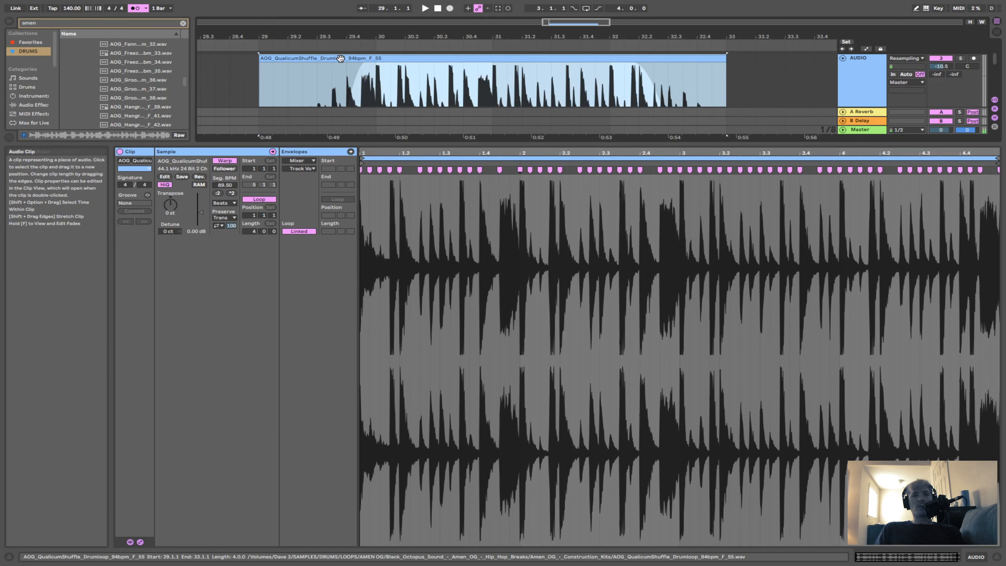
pyautogui.press('super+r')
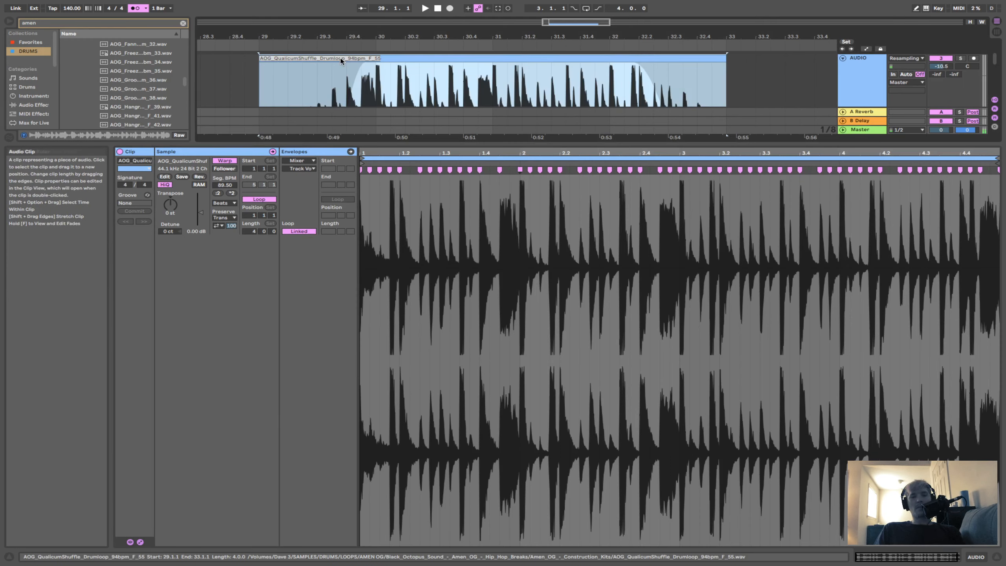
pyautogui.click(412, 56)
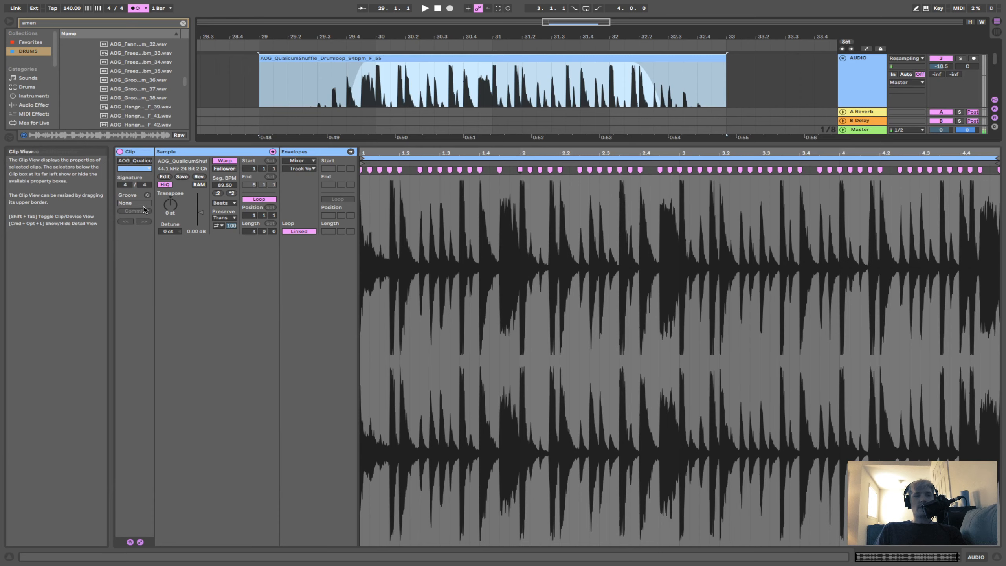
# Locate the drum loop clip's source sample file in the browser.
pyautogui.click(219, 154)
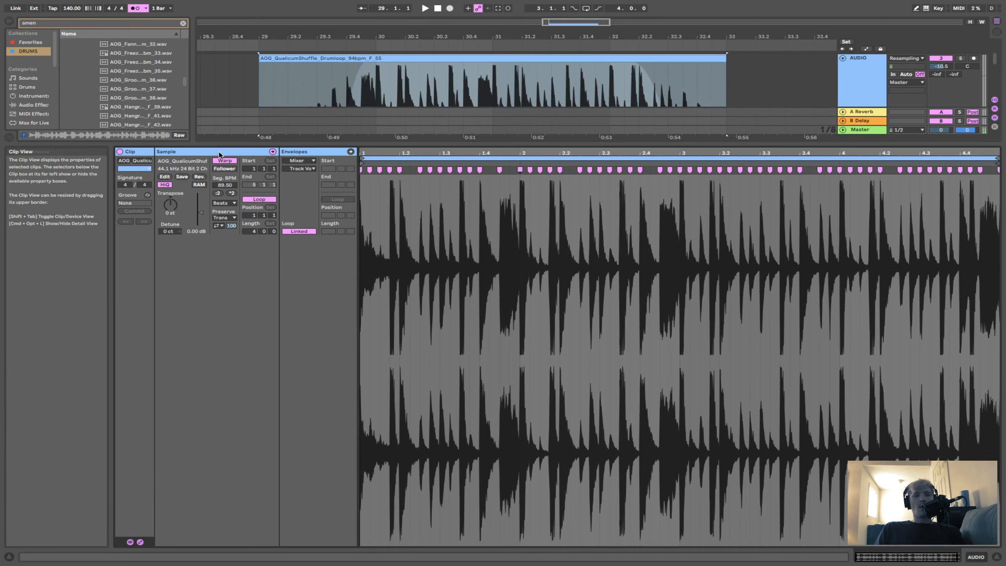
pyautogui.click(184, 163)
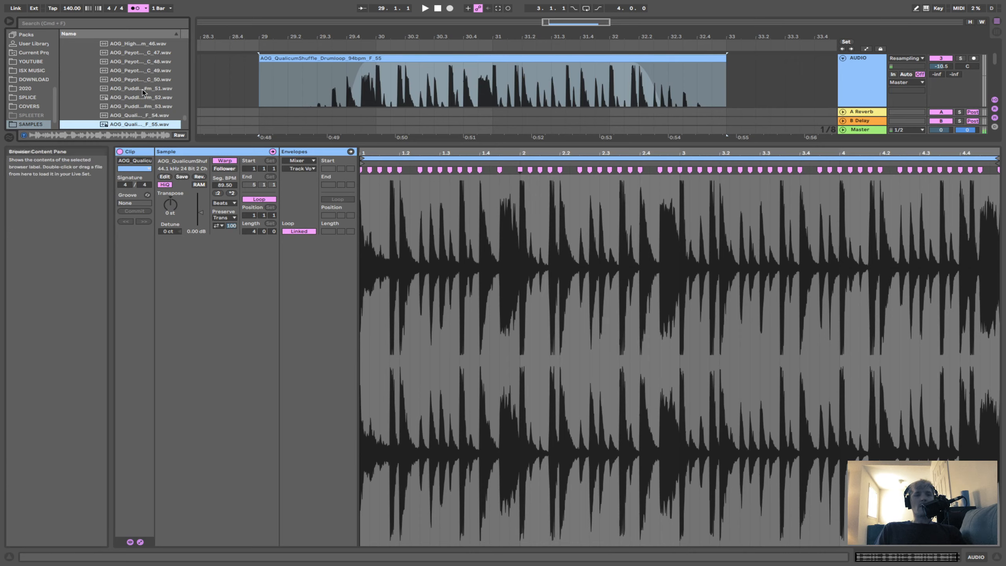
pyautogui.scroll(-3, 142, 90)
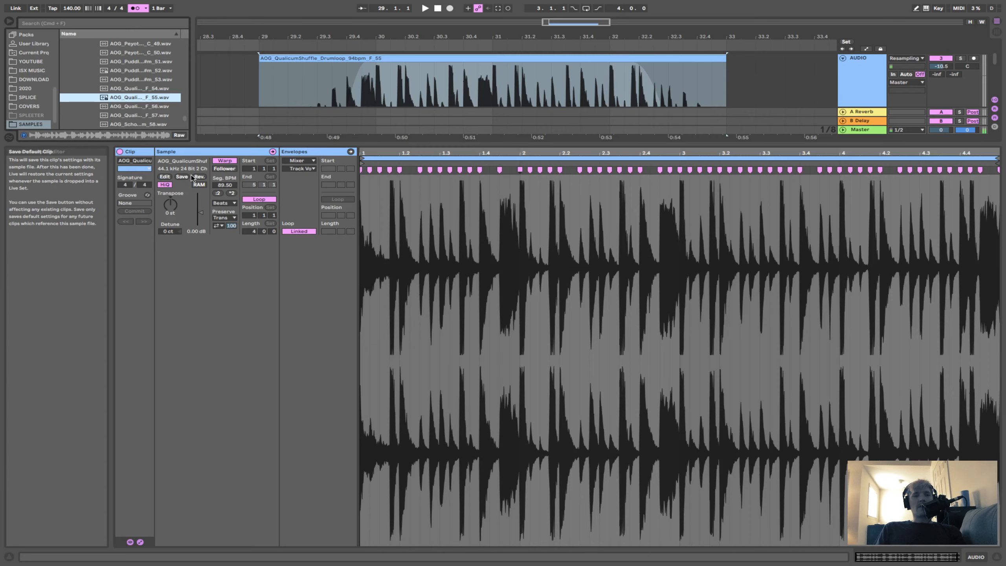
# Try reversing the drum loop clip, and reverse it back.
pyautogui.click(417, 60)
pyautogui.press('r')
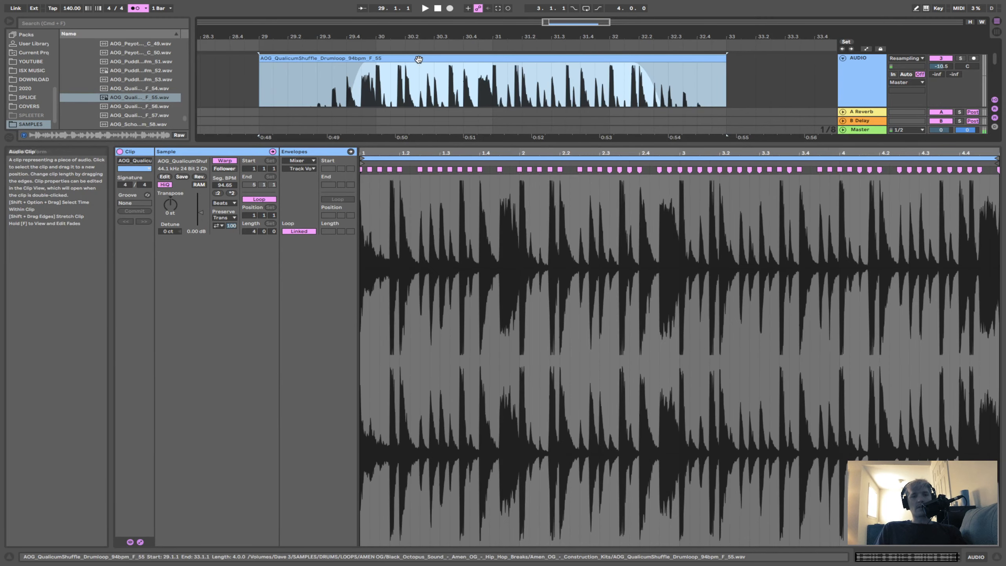
pyautogui.press('r')
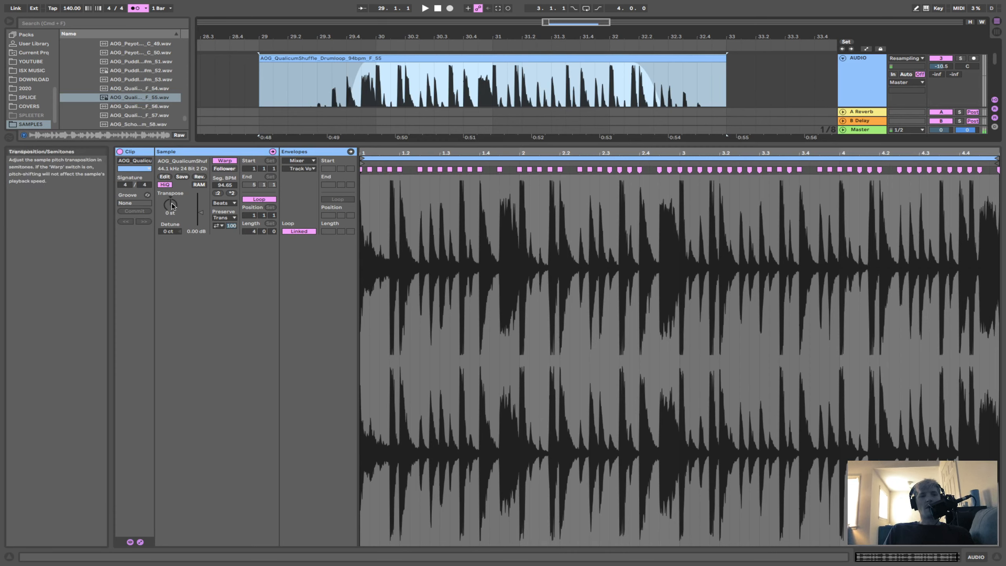
# Show the drum loop clip's transposition envelope selection by adjusting Transpose, and its volume envelope selection by adjusting the gain.
pyautogui.moveTo(172, 205)
pyautogui.mouseDown()
pyautogui.moveTo(171, 221)
pyautogui.moveTo(172, 210)
pyautogui.mouseUp()
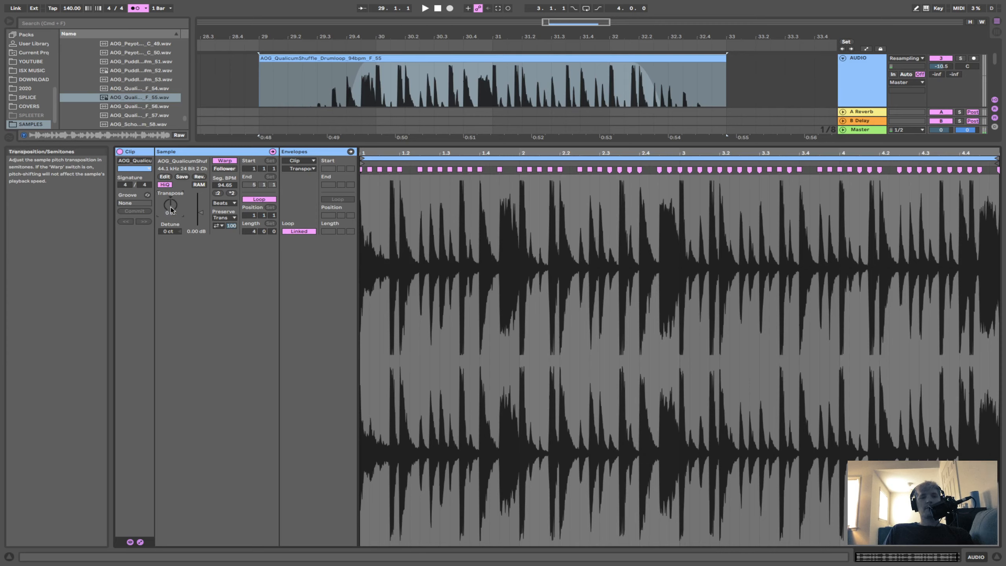
pyautogui.click(202, 215)
pyautogui.moveTo(202, 215); pyautogui.dragTo(202, 220)
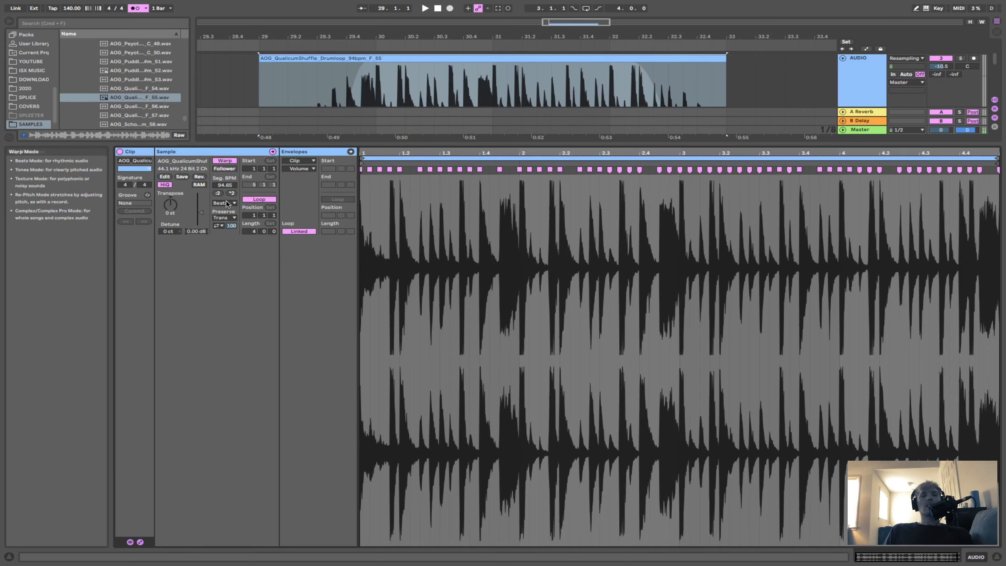
# Play back the faded drum loop clip, and consolidate it into a new audio clip.
pyautogui.click(435, 59)
pyautogui.press('space')
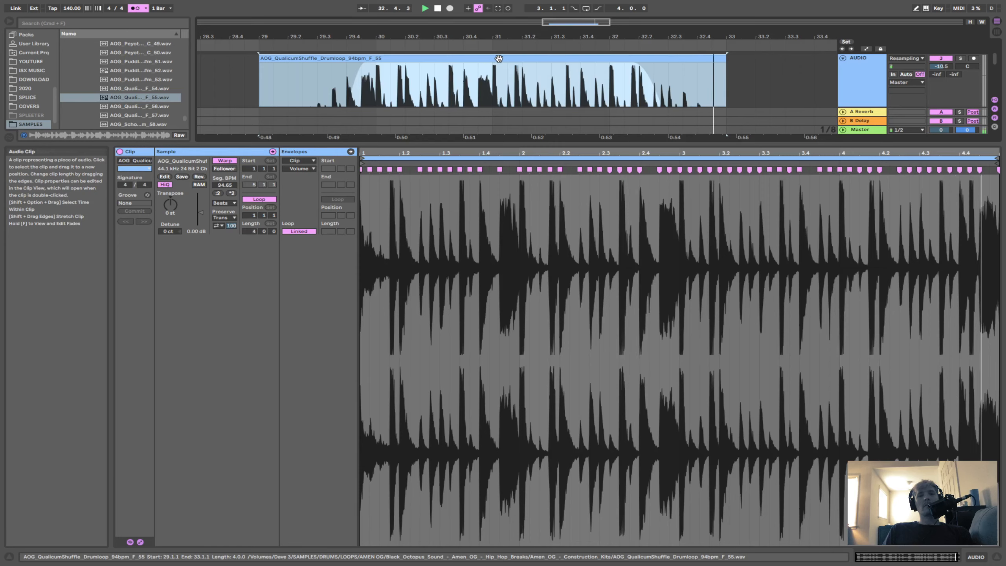
pyautogui.press('space')
pyautogui.press('super+j')
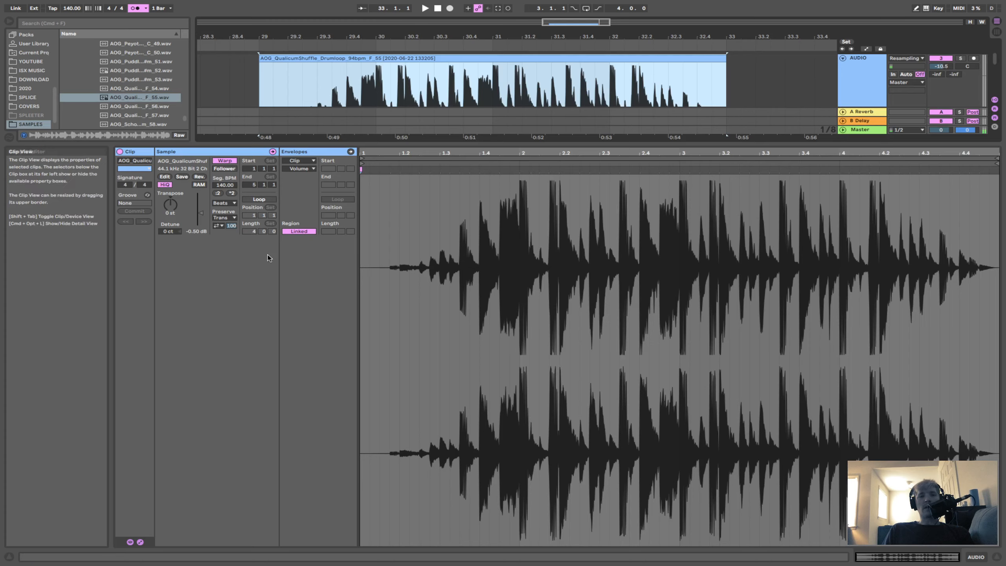
# Reset the consolidated clip's gain to 0.00 dB, and try turning its warping off and on.
pyautogui.doubleClick(202, 232)
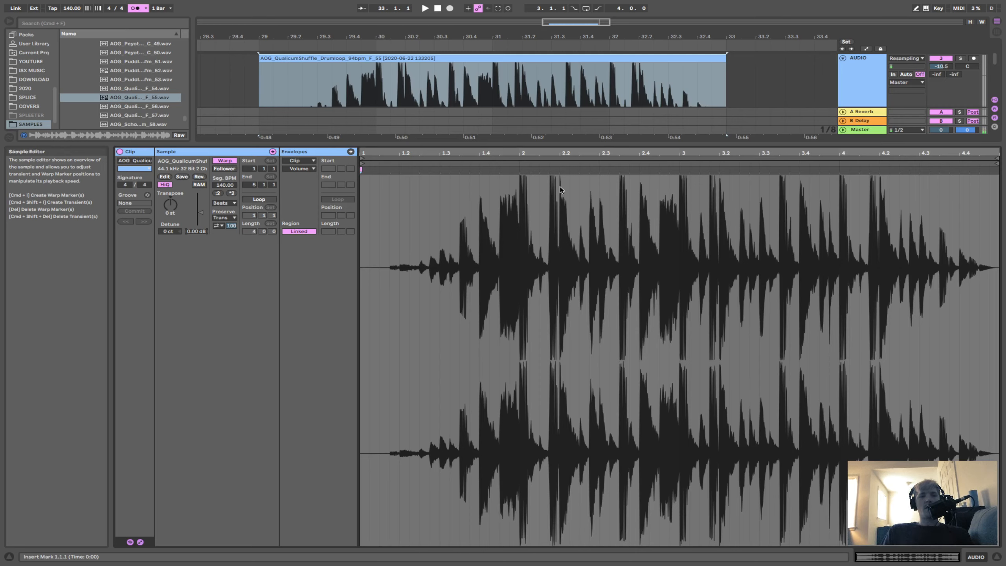
pyautogui.click(224, 161)
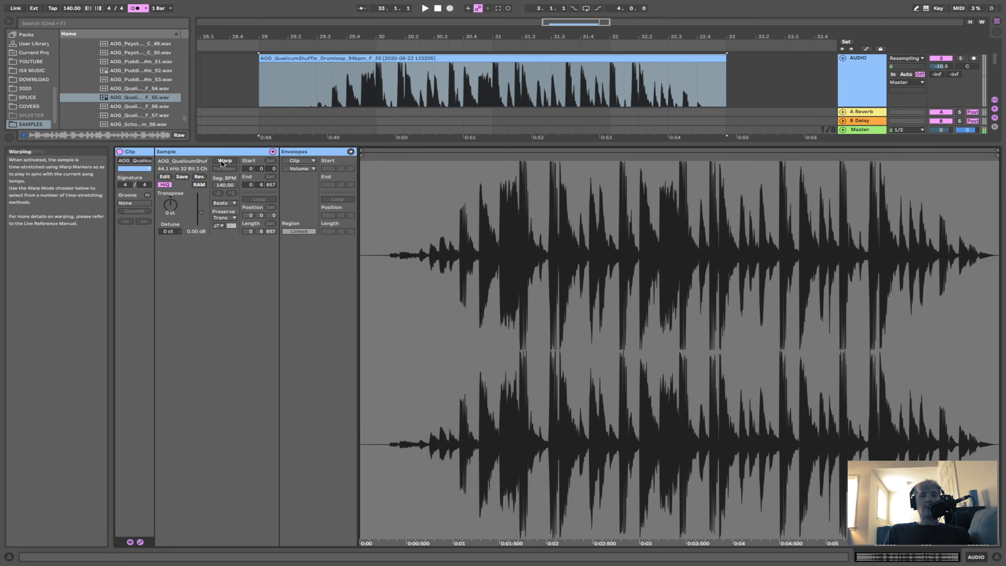
pyautogui.click(224, 160)
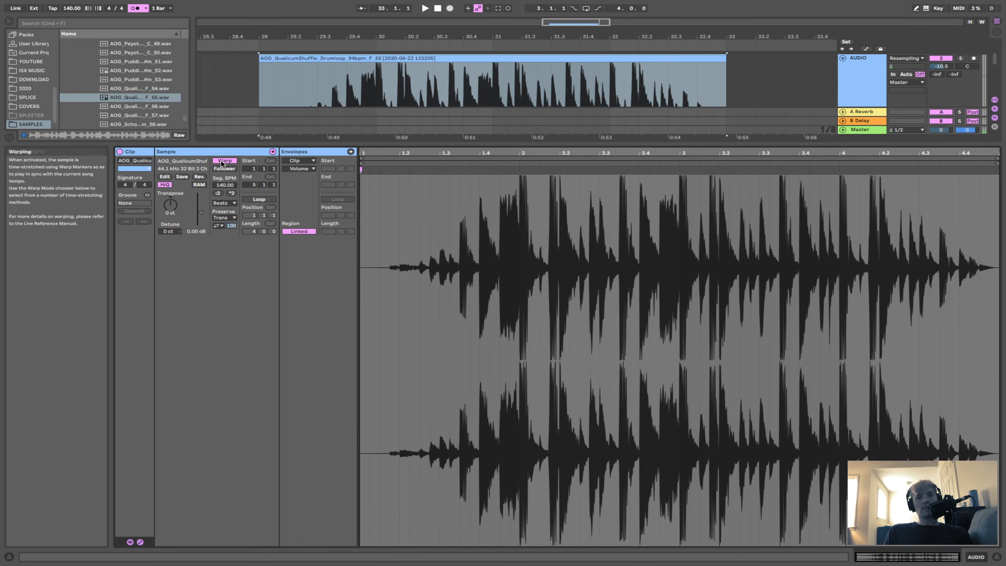
pyautogui.click(515, 55)
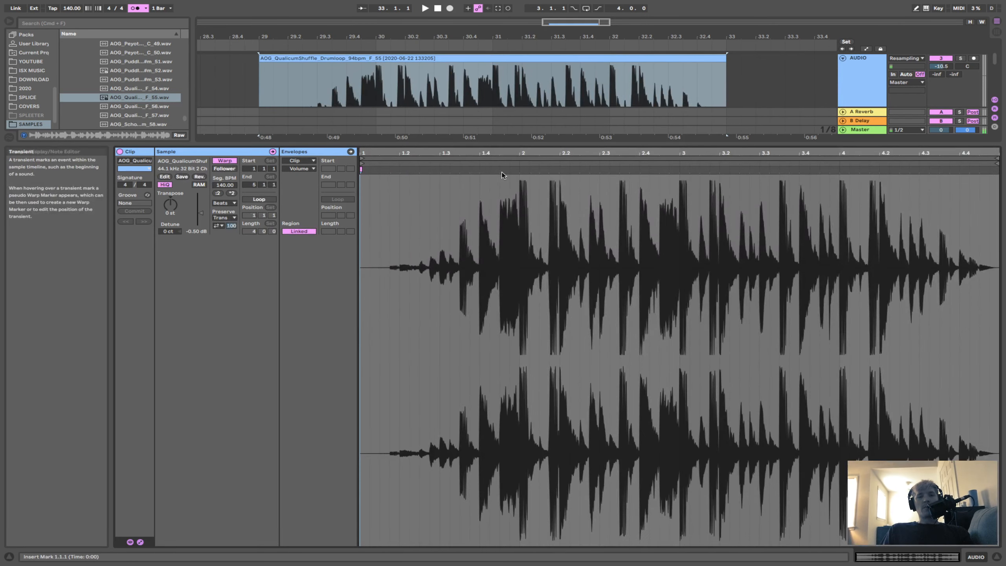
# Turn off warping on the original drum loop clip, and turn it back on while keeping the clip's current timing.
pyautogui.click(225, 160)
pyautogui.click(224, 161)
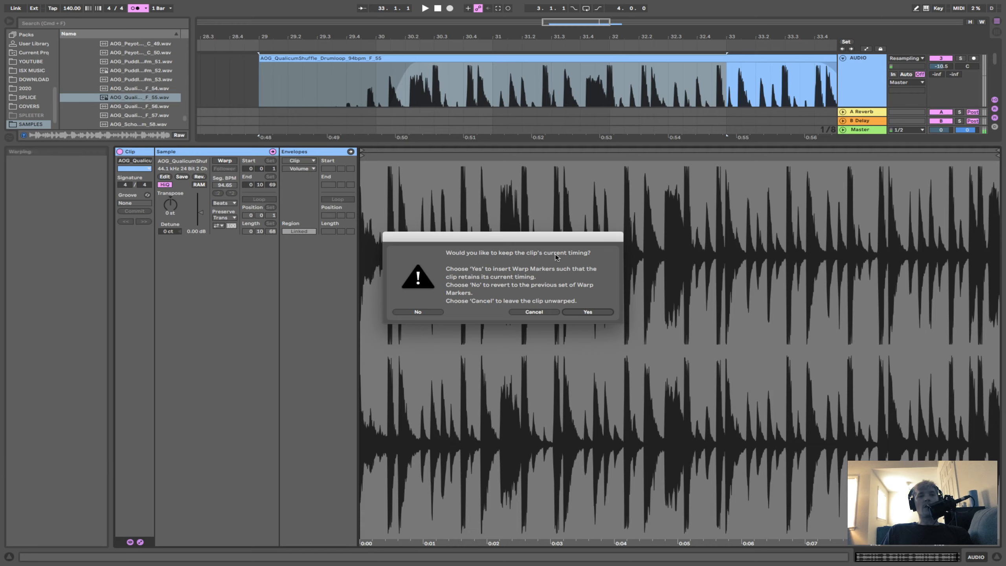
pyautogui.click(588, 312)
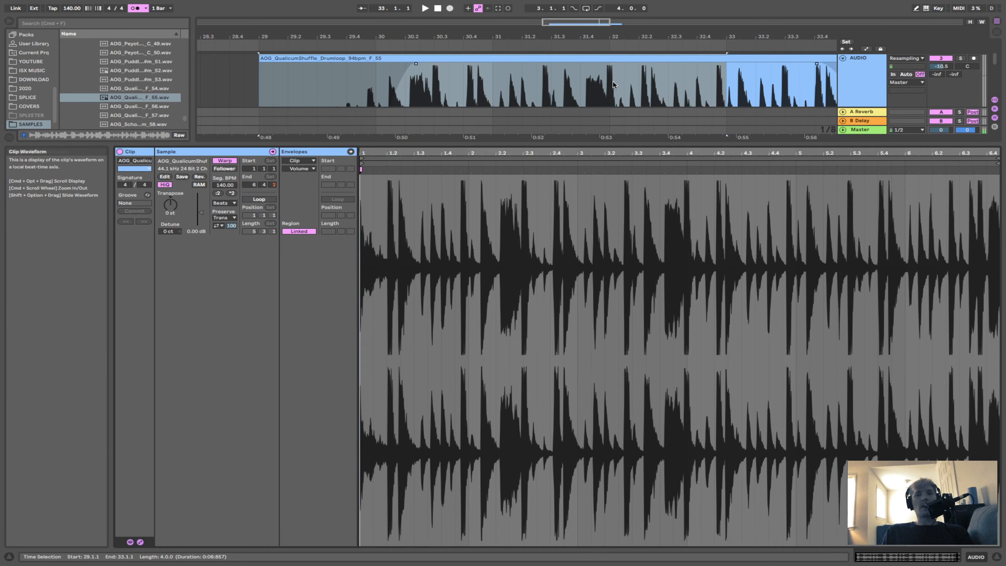
# Play back the drum loop at its retained unwarped timing, and undo the warping change.
pyautogui.click(592, 59)
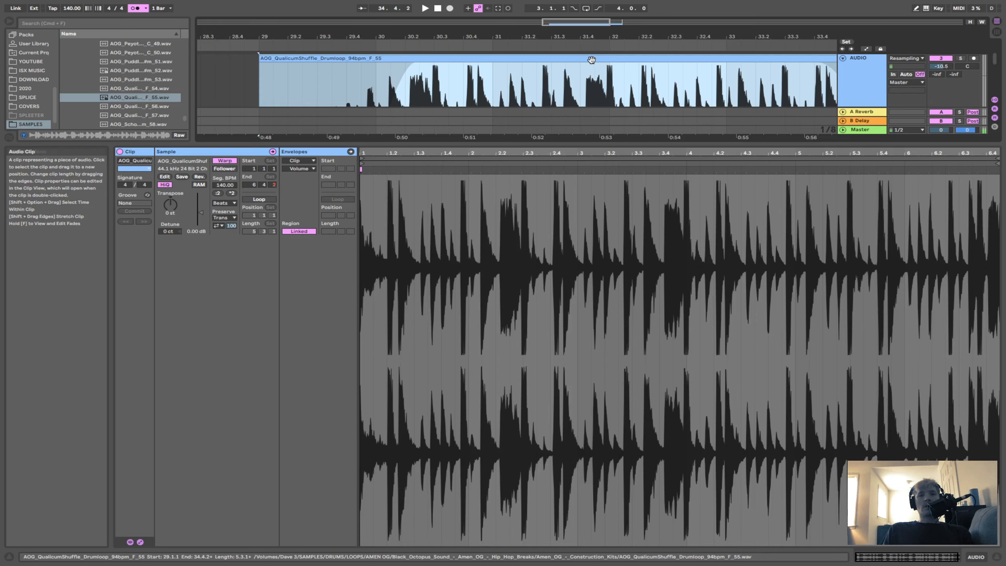
pyautogui.scroll(-5, 591, 84)
pyautogui.scroll(5, 592, 84)
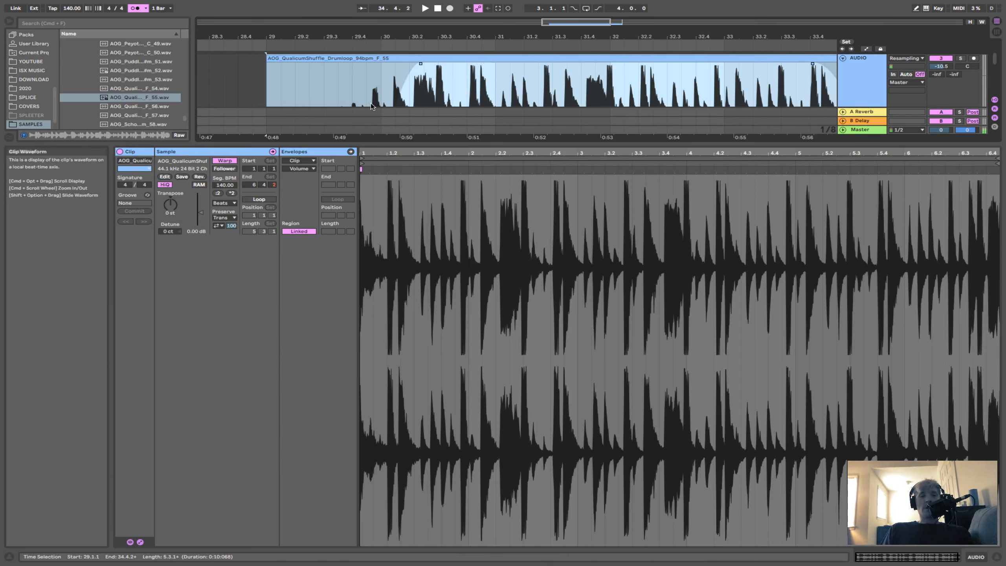
pyautogui.press('space')
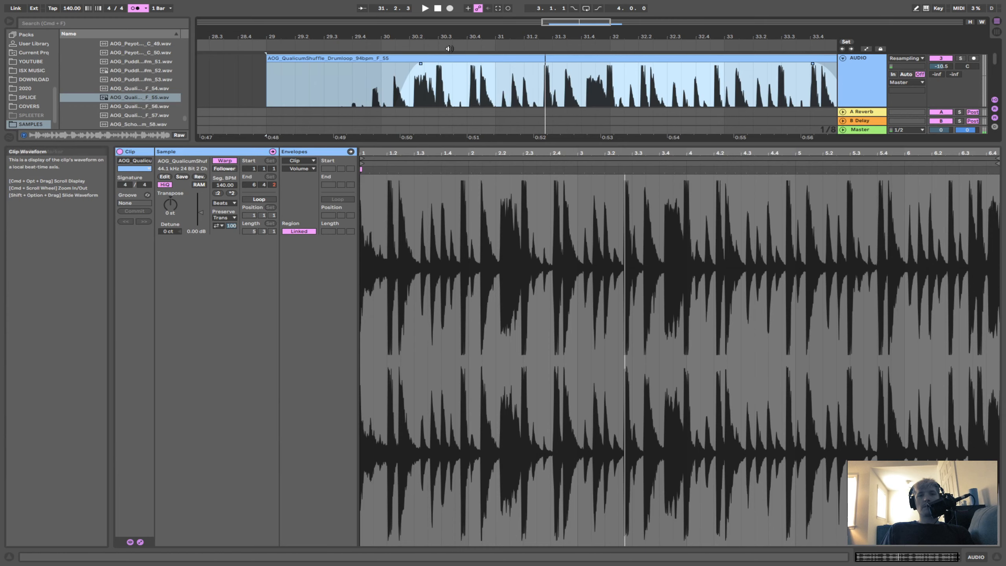
pyautogui.moveTo(448, 38); pyautogui.dragTo(445, 33)
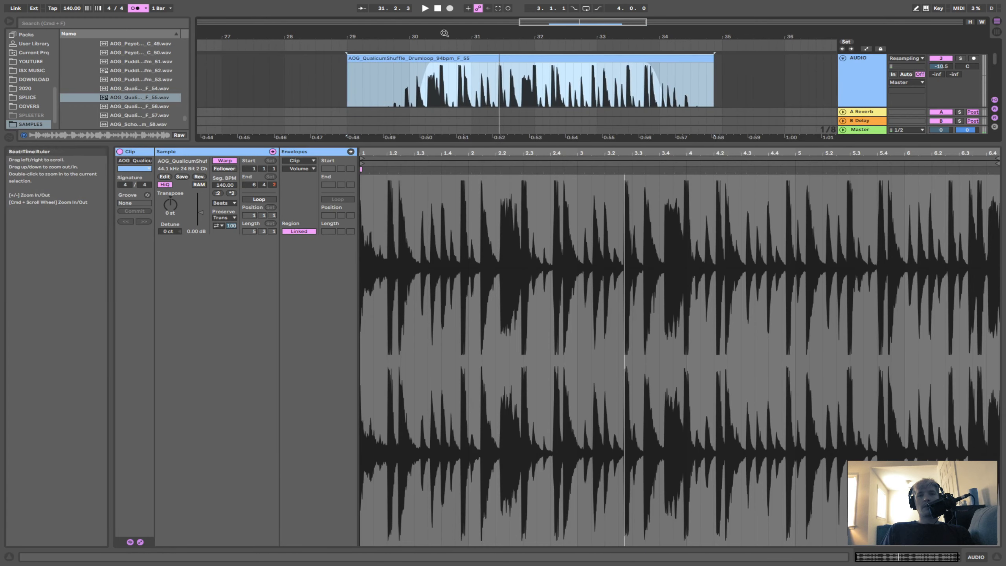
pyautogui.click(524, 83)
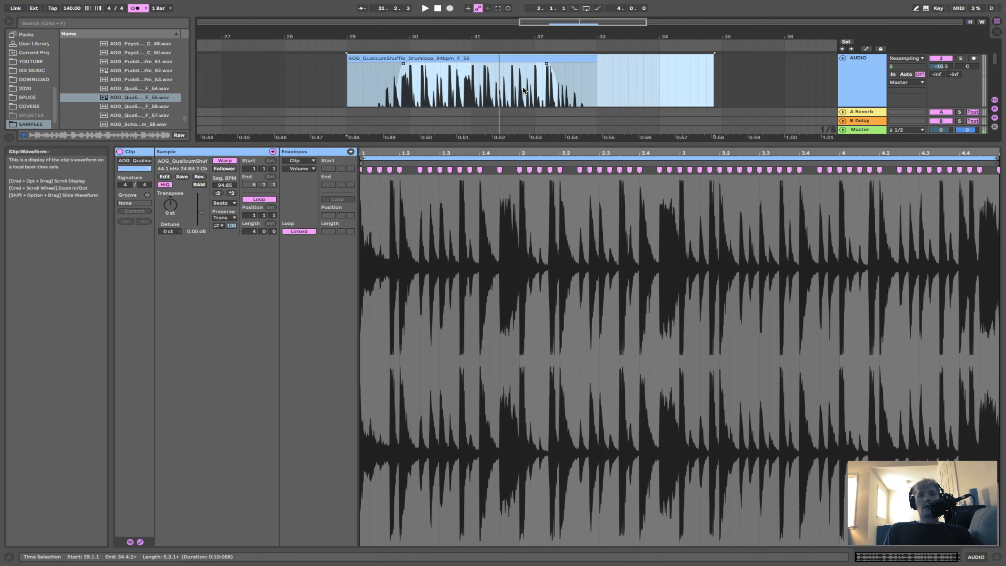
# Turn the drum loop clip's warping off and on again, reverting to the previous warp markers, and play the clip.
pyautogui.click(493, 59)
pyautogui.click(227, 160)
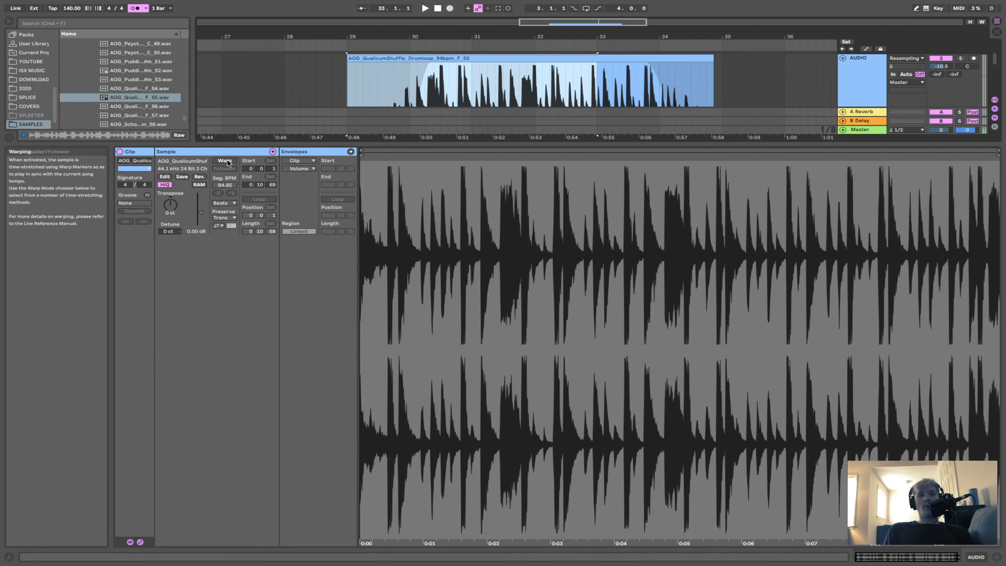
pyautogui.click(225, 161)
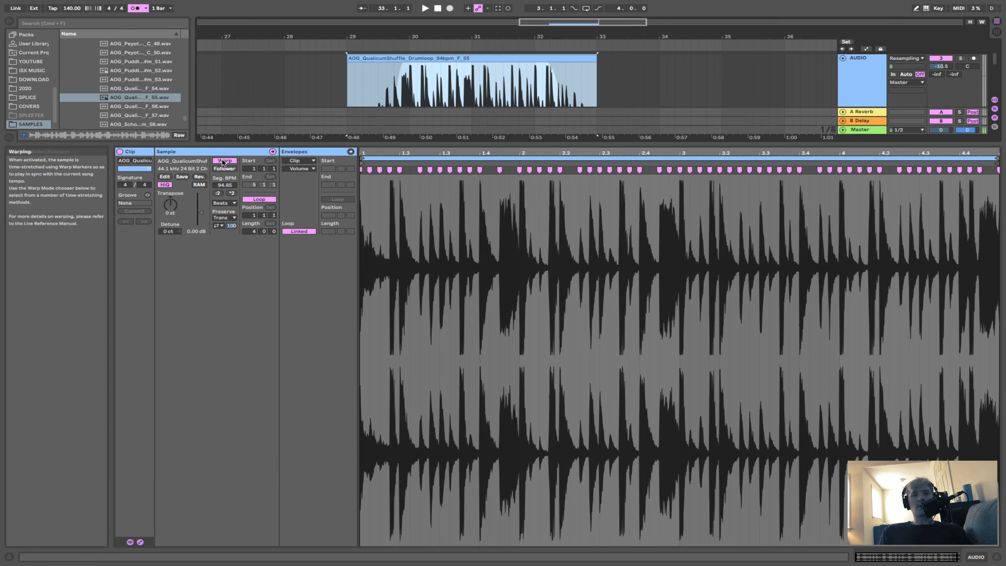
pyautogui.click(224, 161)
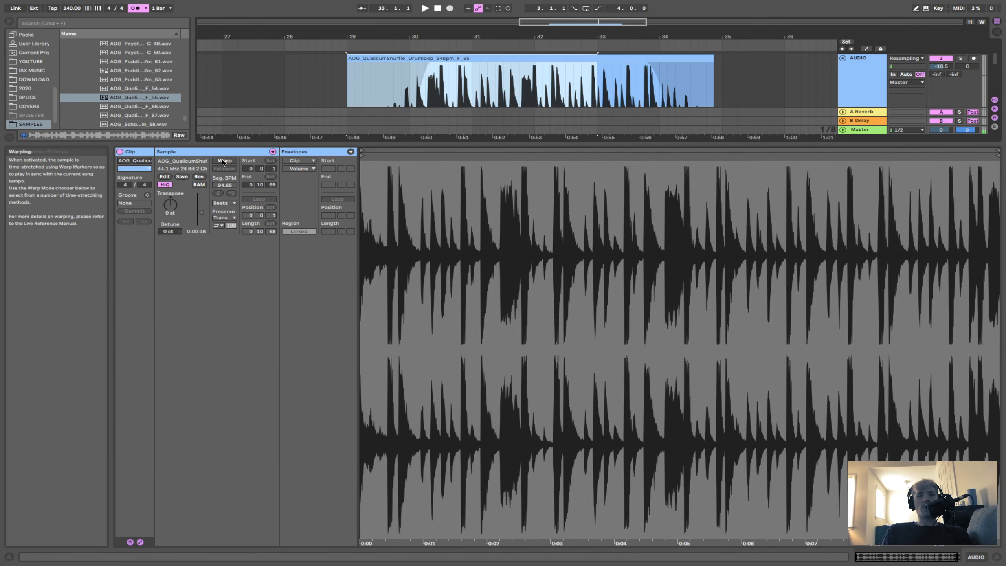
pyautogui.click(224, 161)
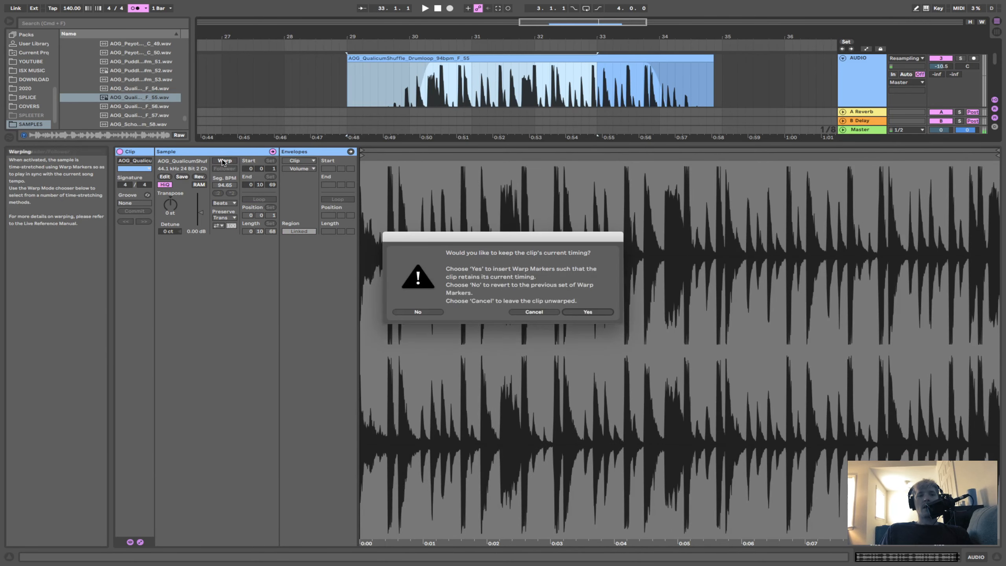
pyautogui.click(420, 314)
pyautogui.press('space')
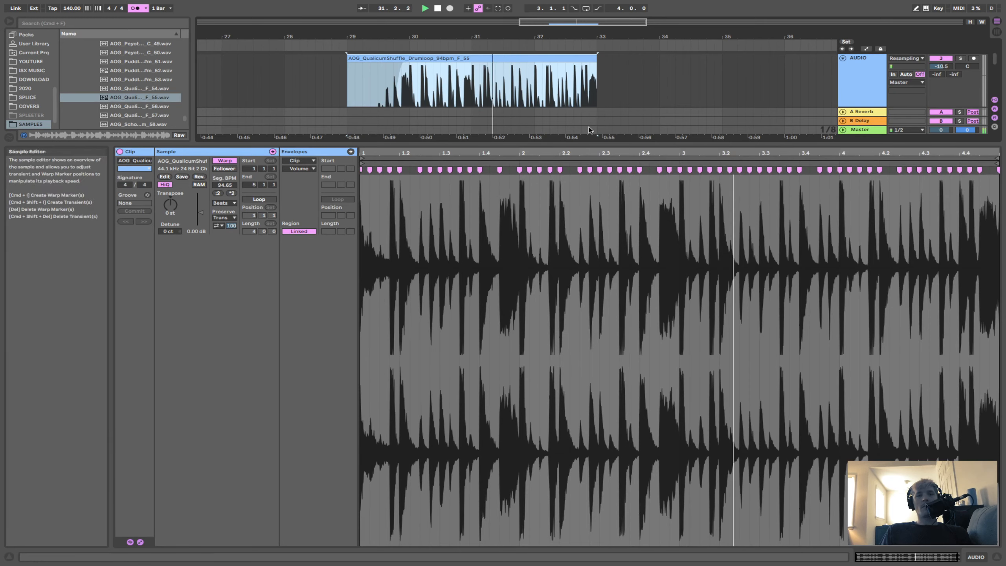
# Add a fade-out about one bar long at the end of the drum loop clip.
pyautogui.moveTo(593, 58); pyautogui.dragTo(597, 56)
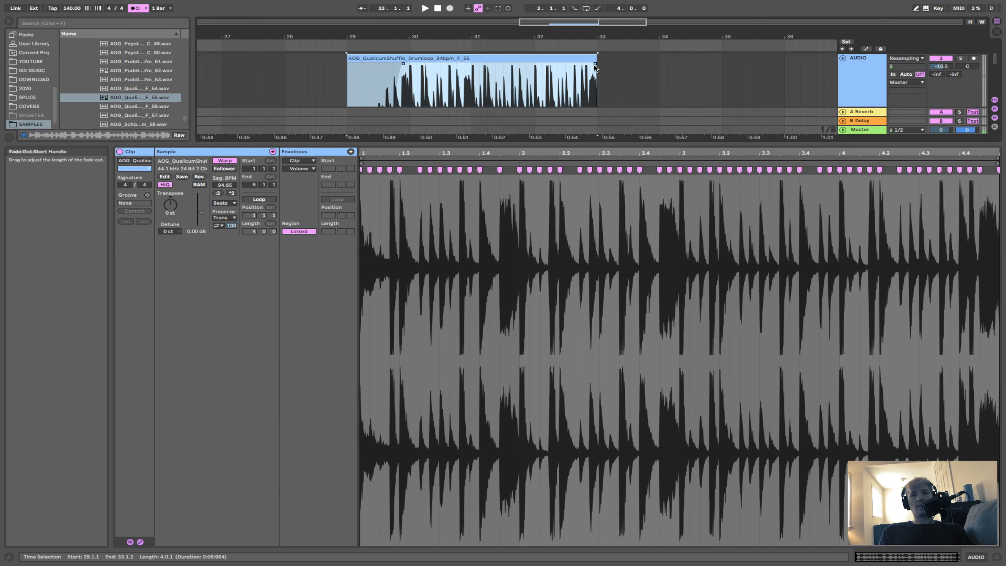
pyautogui.moveTo(595, 64); pyautogui.dragTo(535, 68)
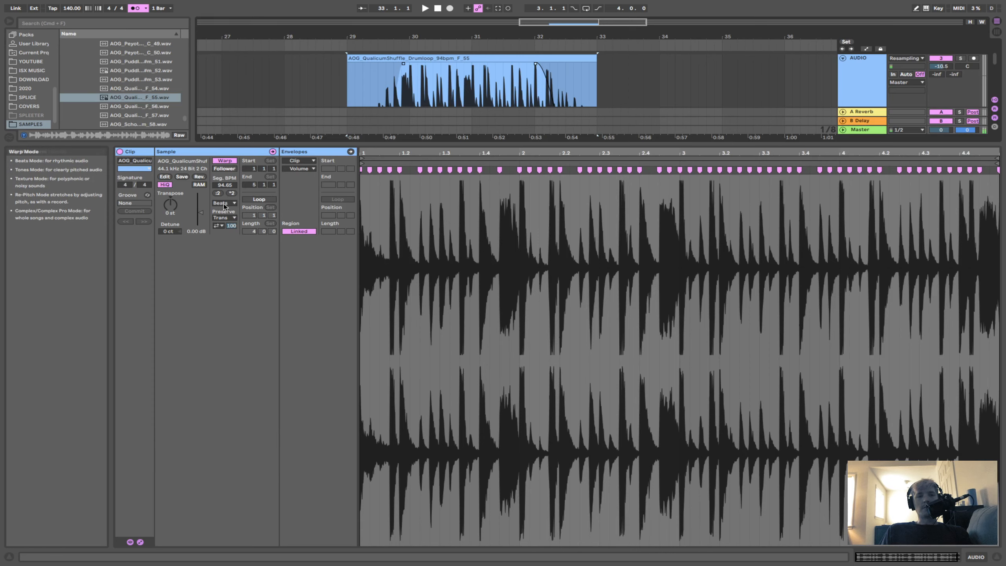
# Try changing the segment BPM around the clip's warp marker at 1.3.1, ending at 153.00.
pyautogui.moveTo(224, 185)
pyautogui.mouseDown()
pyautogui.moveTo(224, 162)
pyautogui.moveTo(224, 202)
pyautogui.mouseUp()
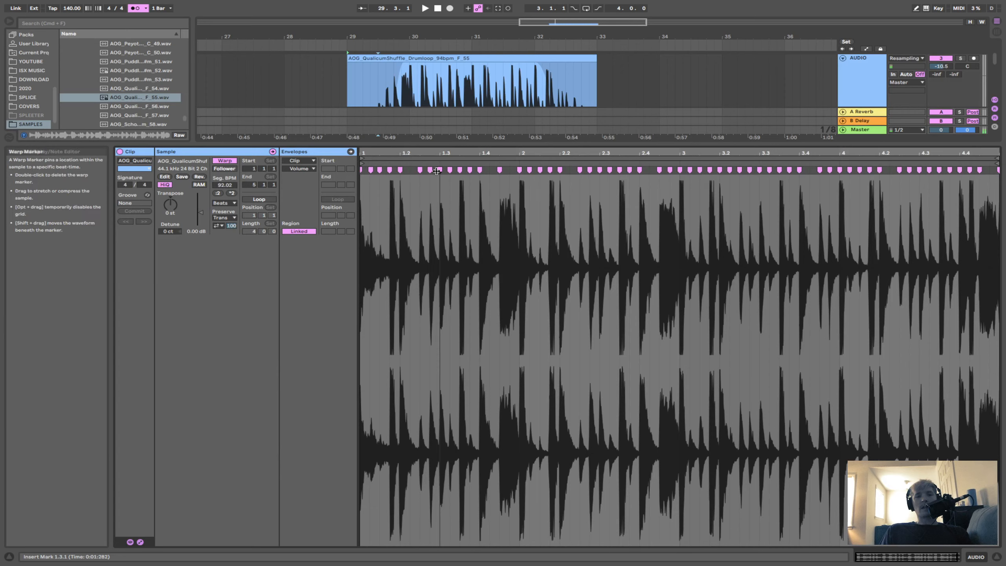
pyautogui.moveTo(225, 185)
pyautogui.mouseDown()
pyautogui.moveTo(224, 175)
pyautogui.moveTo(231, 188)
pyautogui.mouseUp()
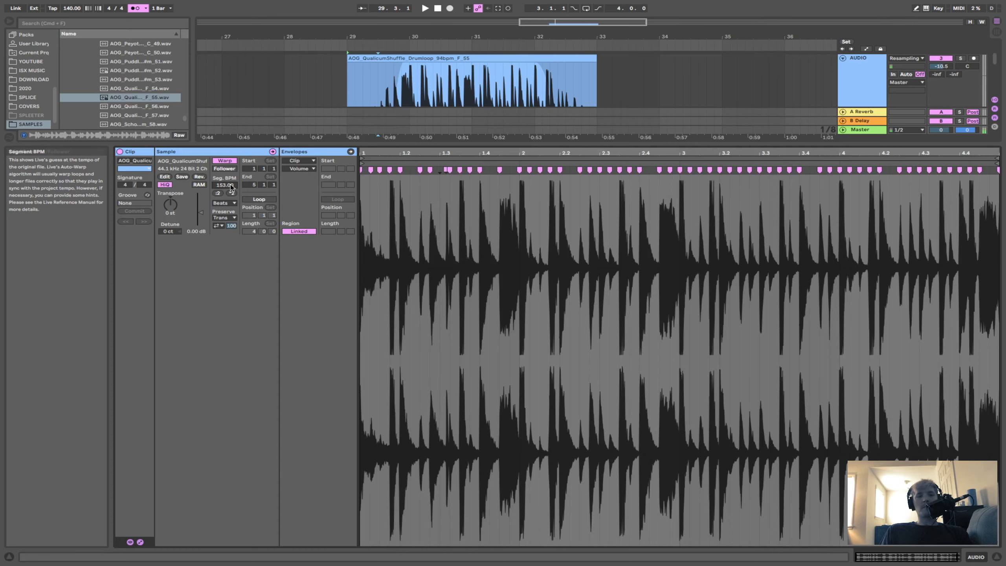
# Clear the dense warp markers by disabling Warp and re-enabling it with the clip's current timing kept.
pyautogui.click(226, 160)
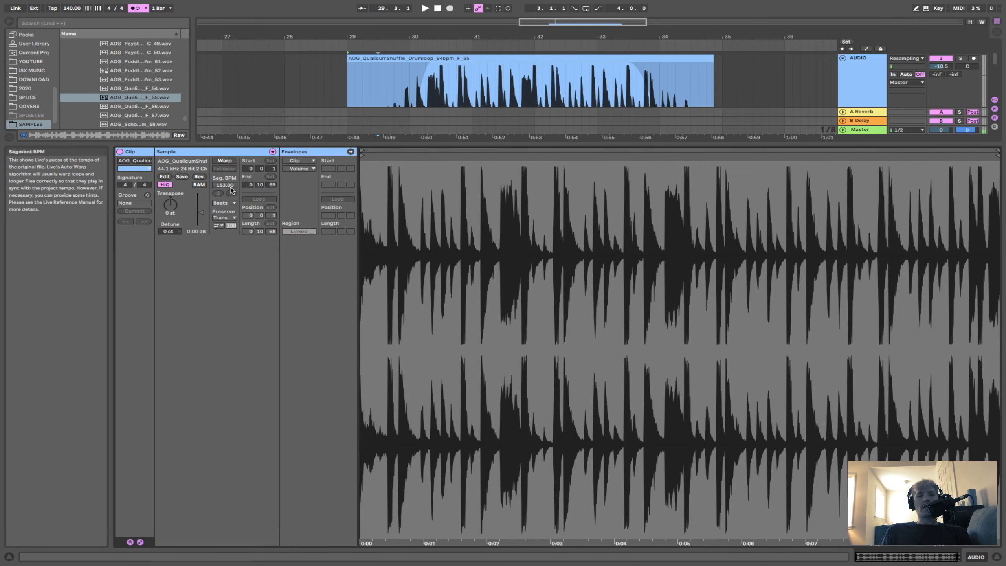
pyautogui.click(229, 160)
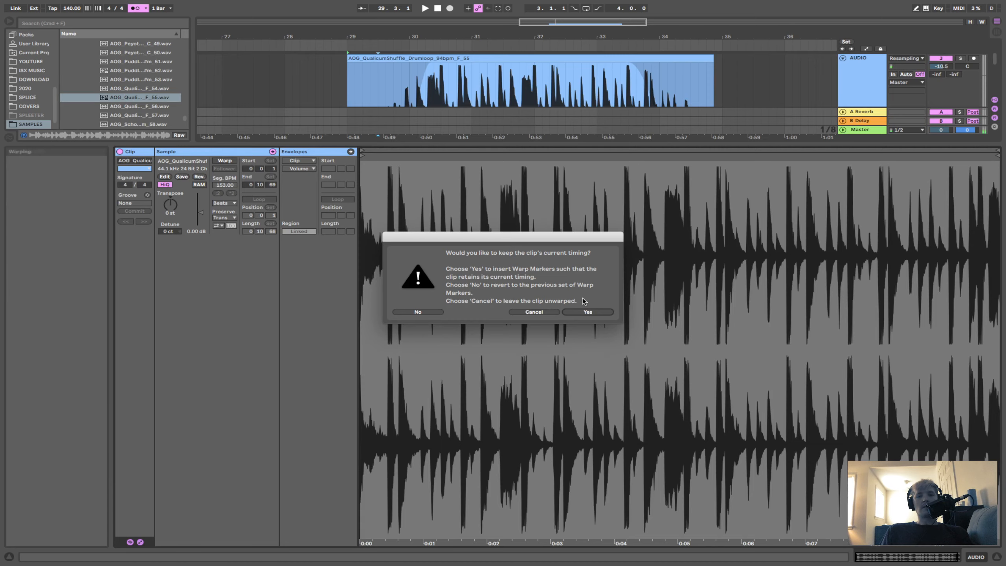
pyautogui.click(587, 312)
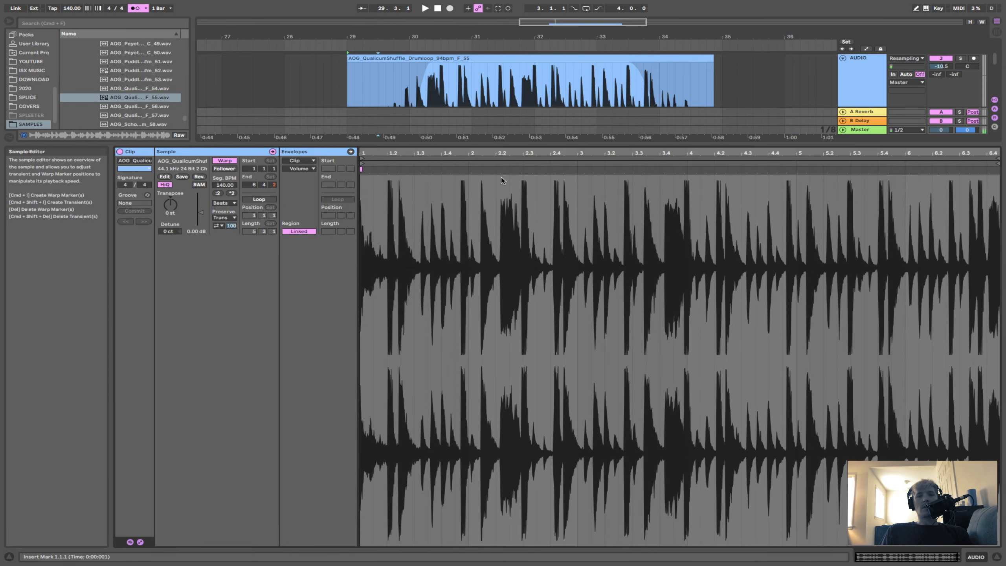
# Try raising the clip's segment BPM to 999.00, lower it to 617.00, and play the slowed drum loop.
pyautogui.moveTo(224, 184); pyautogui.dragTo(224, 59)
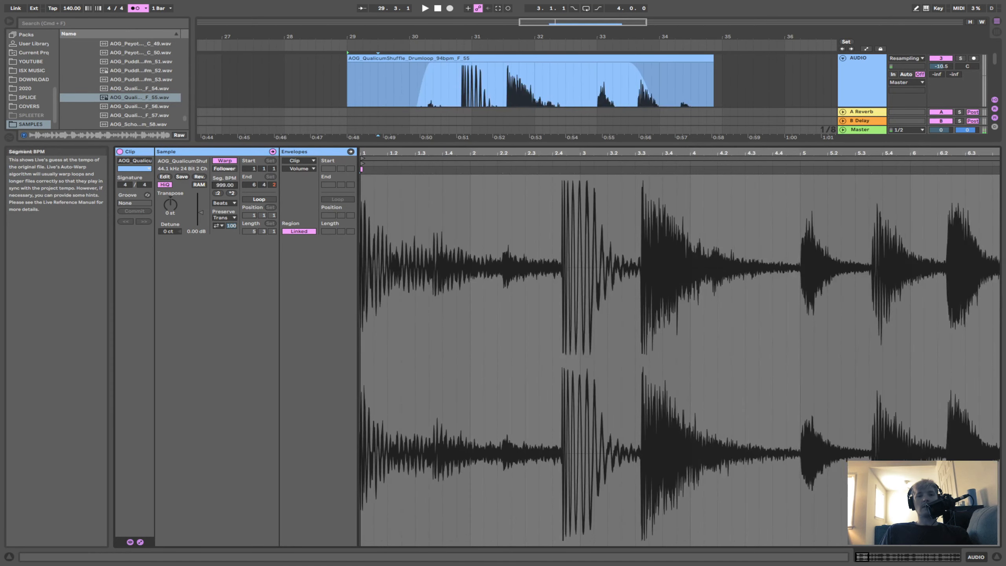
pyautogui.moveTo(224, 186); pyautogui.dragTo(224, 246)
pyautogui.press('space')
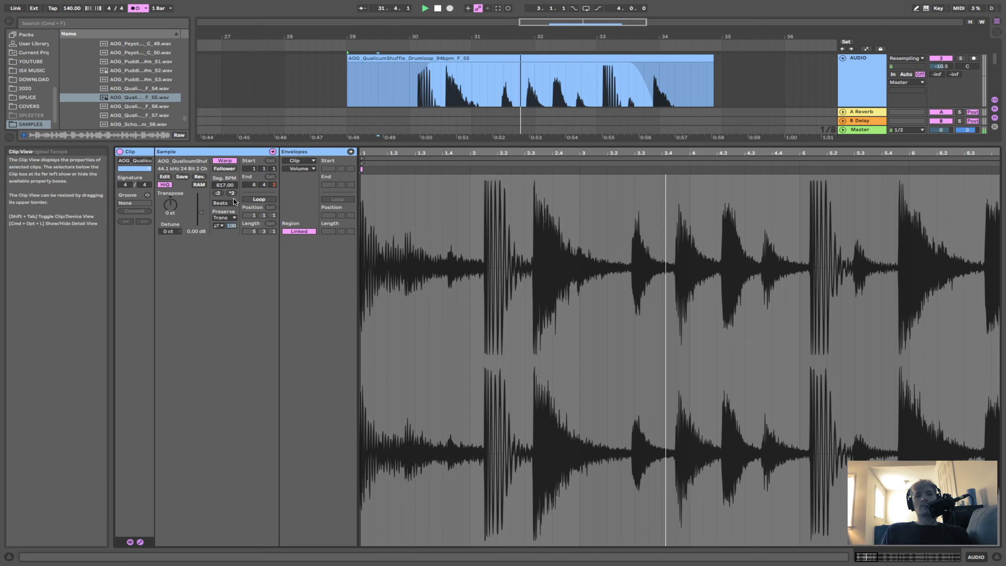
# Try halving and doubling the drum loop clip's original tempo several times.
pyautogui.click(217, 194)
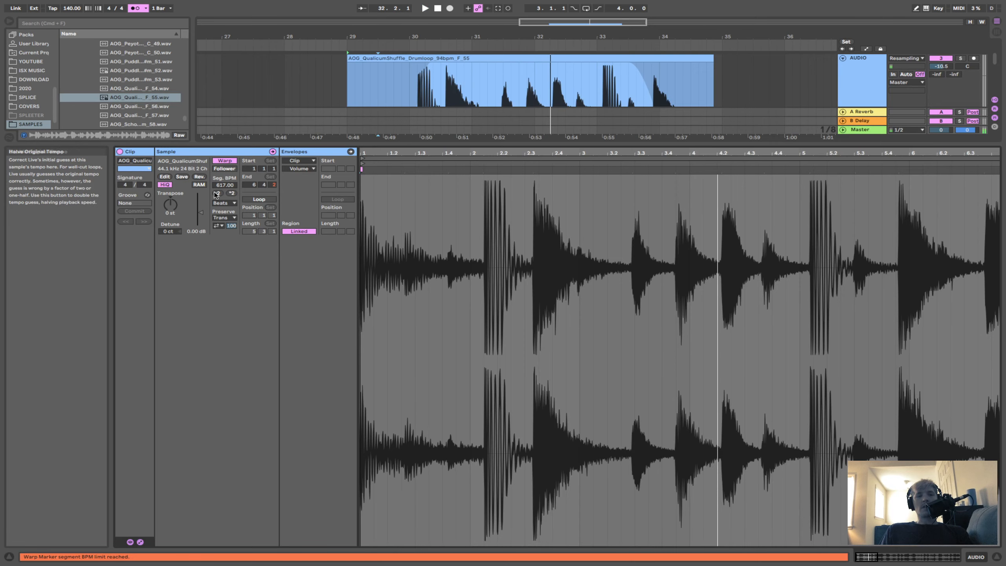
pyautogui.click(219, 194)
pyautogui.click(232, 193)
pyautogui.click(219, 194)
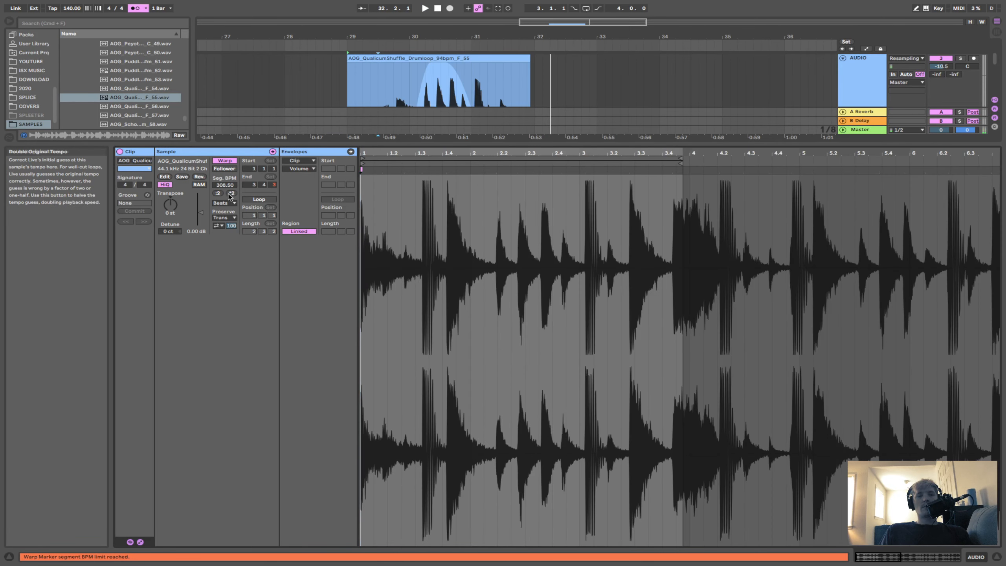
pyautogui.click(232, 193)
pyautogui.click(219, 194)
pyautogui.click(232, 194)
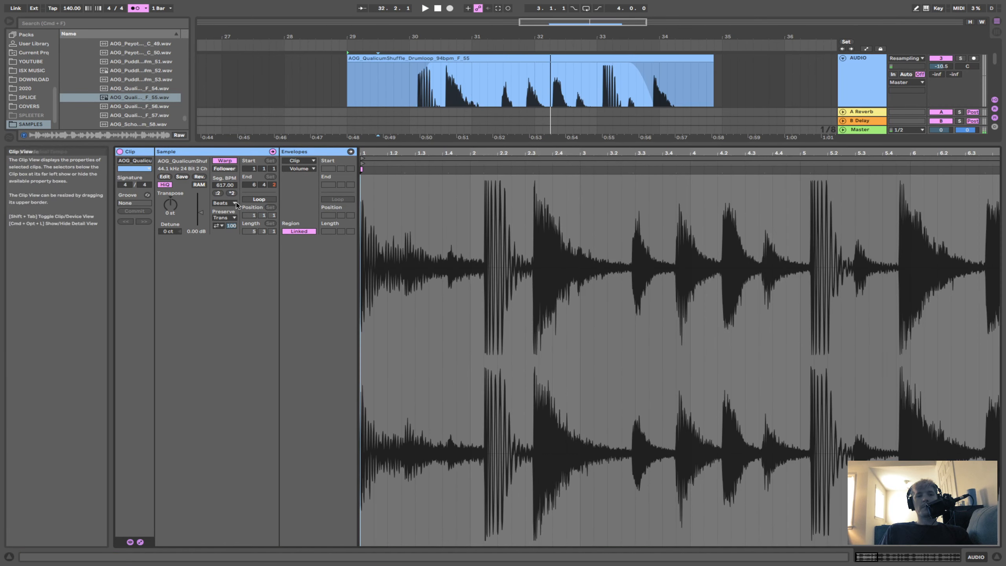
# Set the clip's segment BPM to 506.00, and shorten its fade-in to about half a beat.
pyautogui.moveTo(229, 189); pyautogui.dragTo(229, 233)
pyautogui.moveTo(434, 66)
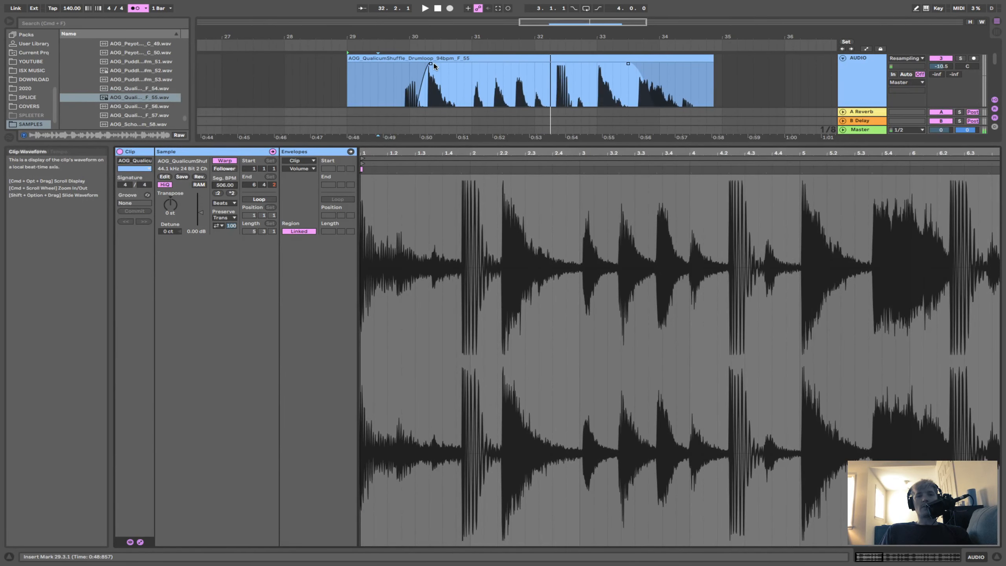
pyautogui.moveTo(434, 66); pyautogui.dragTo(356, 72)
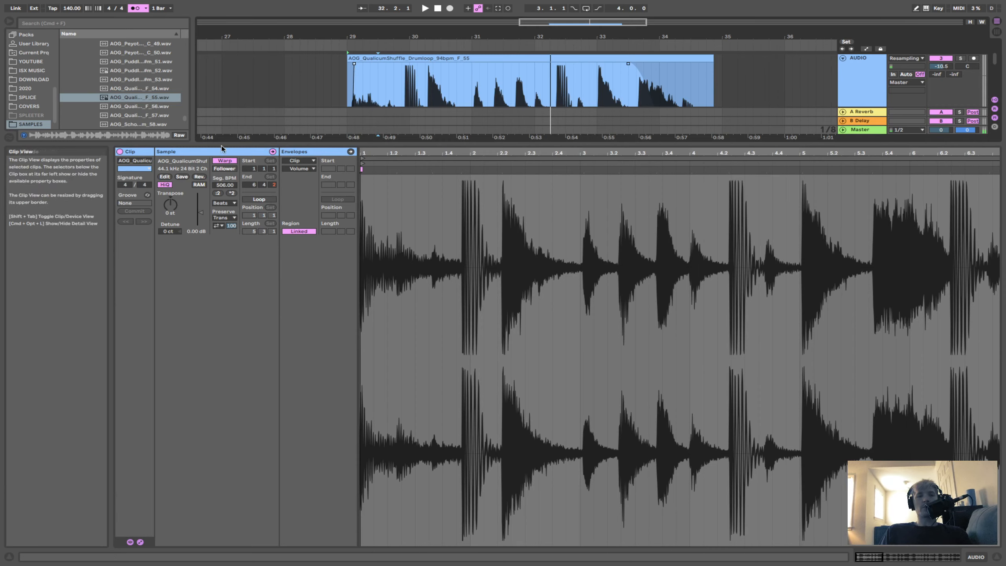
# Keep the clip's warp mode on Beats, try preserving 1/32 divisions, and play the loop.
pyautogui.click(224, 203)
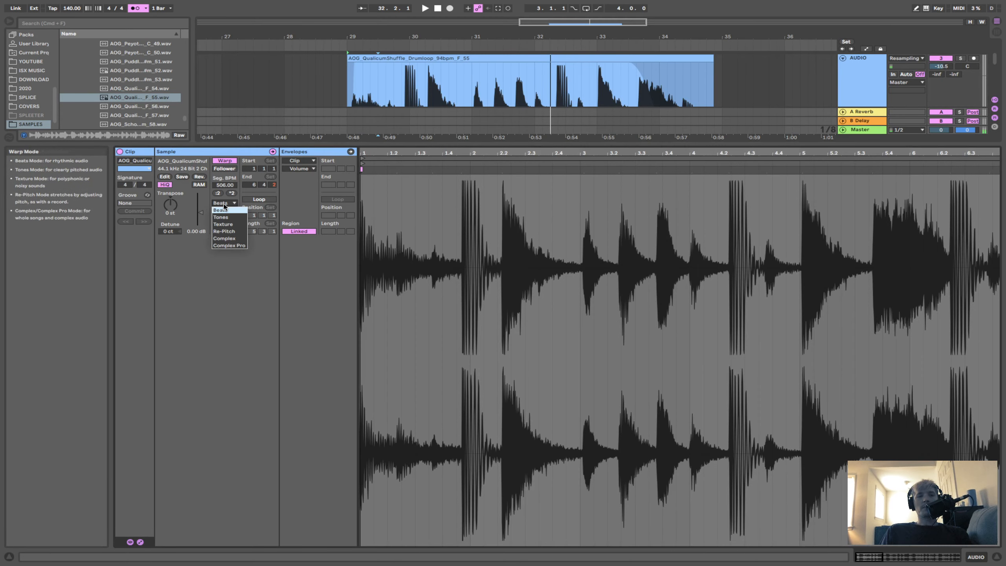
pyautogui.click(225, 210)
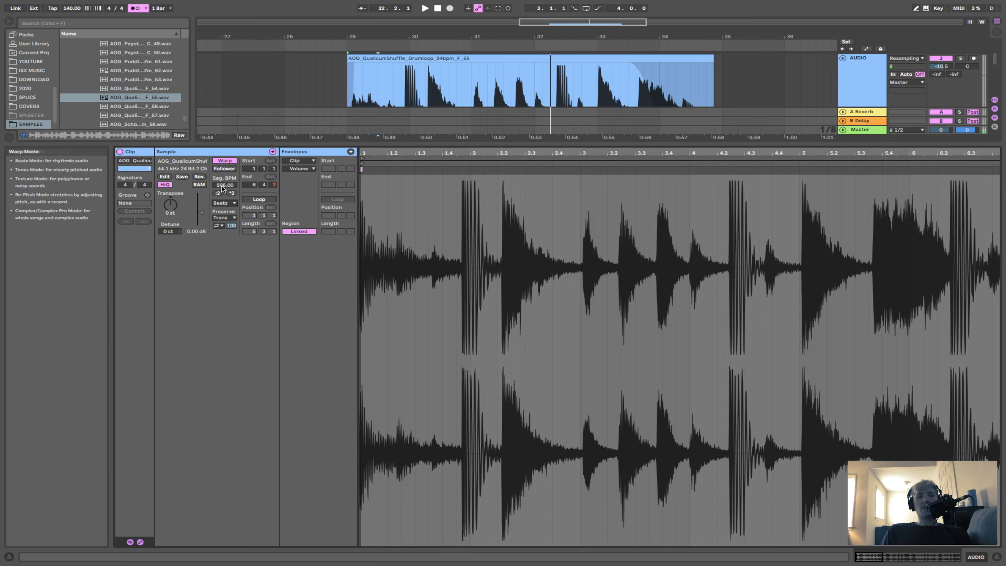
pyautogui.click(231, 218)
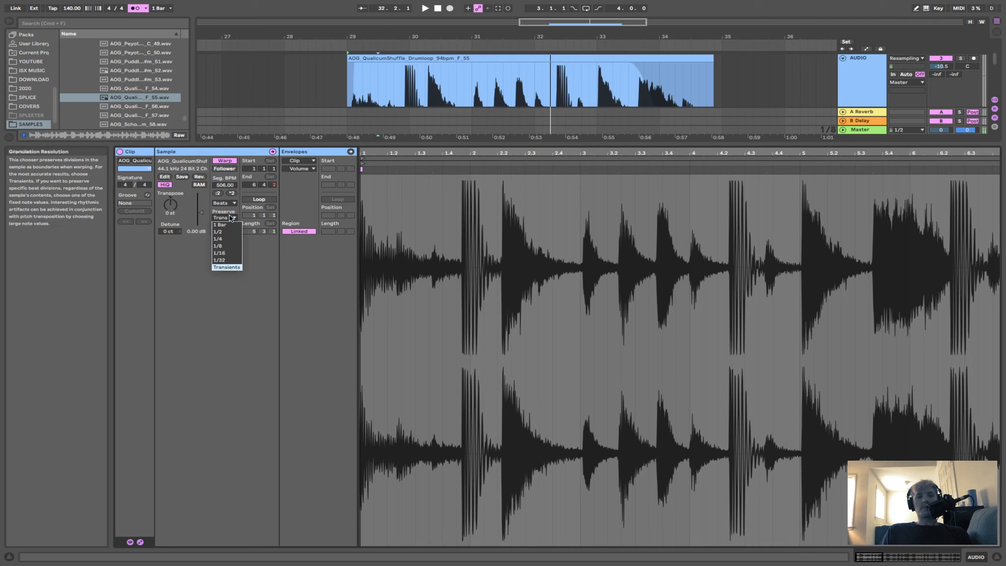
pyautogui.click(237, 261)
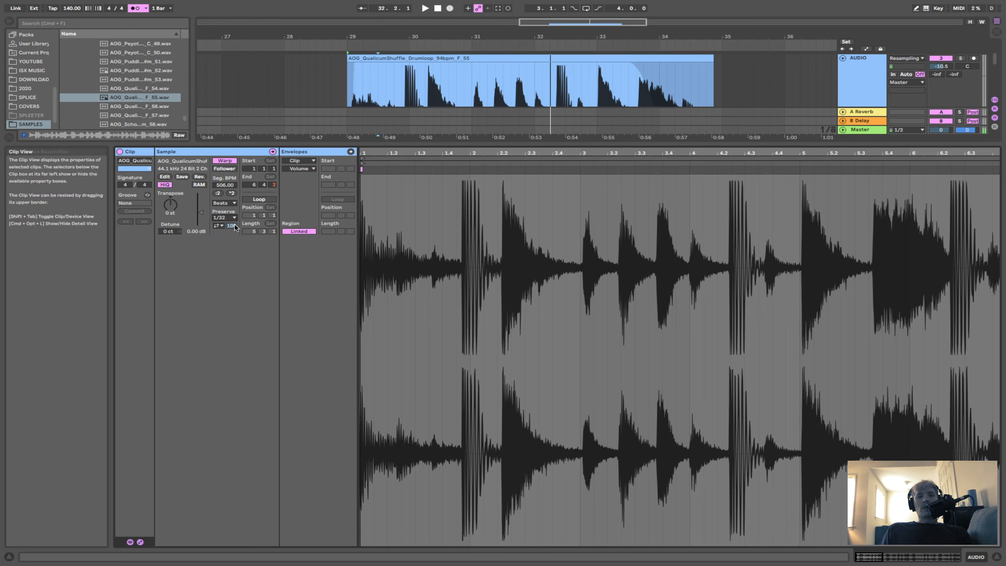
pyautogui.press('space')
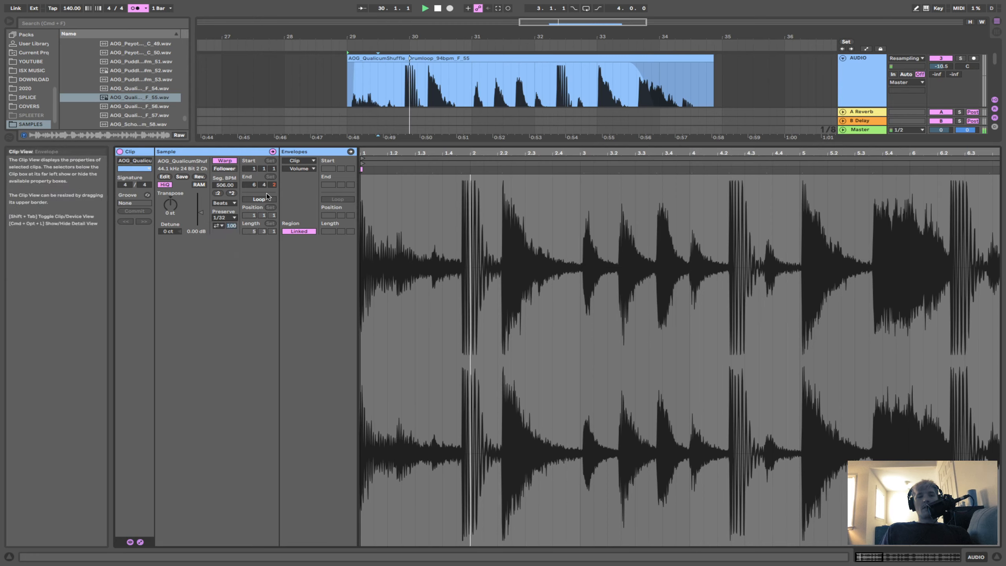
# Try the Beats mode Preserve setting at 1/16 and at 1/8 during playback.
pyautogui.click(230, 220)
pyautogui.click(230, 256)
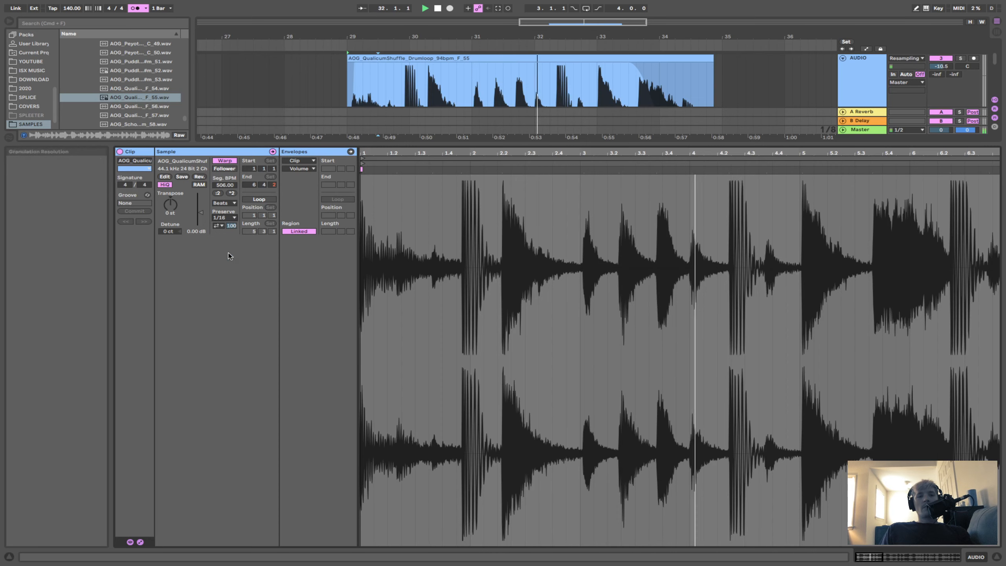
pyautogui.click(230, 218)
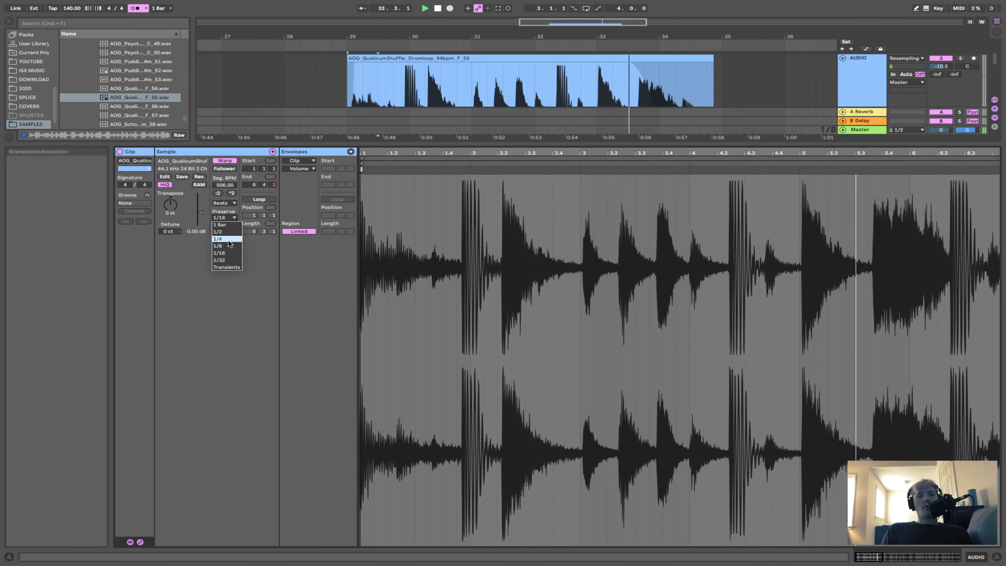
pyautogui.press('Up')
pyautogui.press('Return')
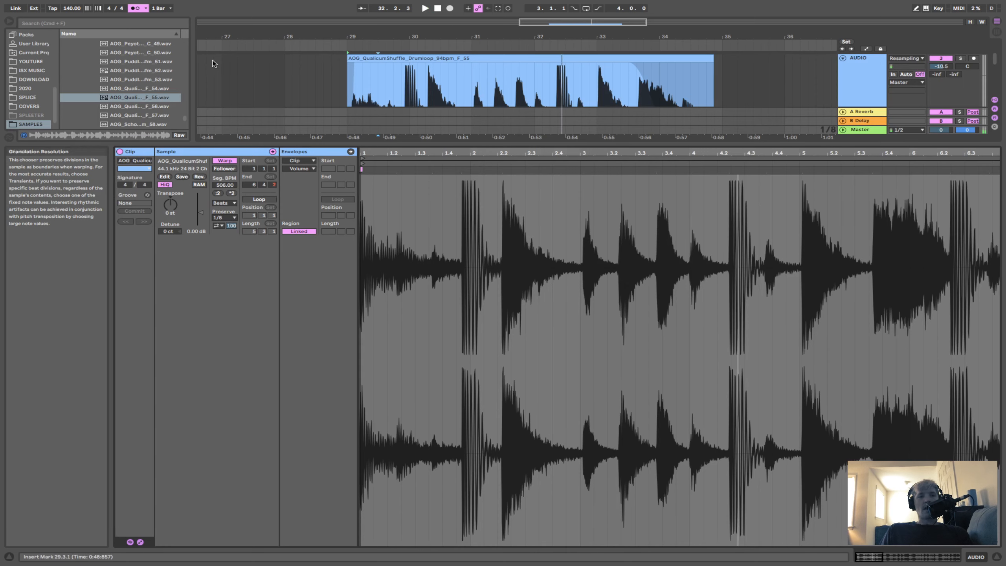
# Try the Beats mode Preserve setting at 1/4 while playing the drum loop.
pyautogui.press('space')
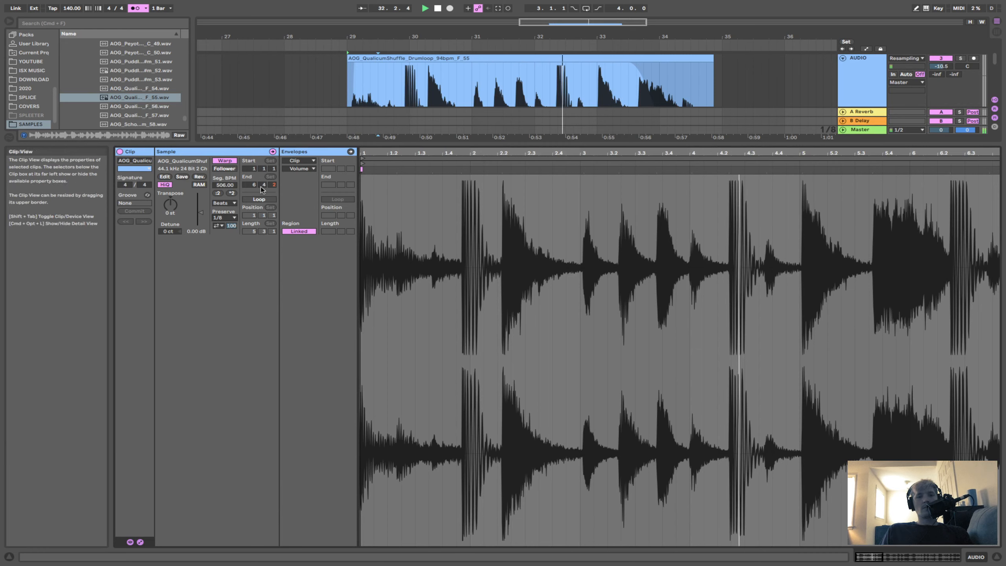
pyautogui.click(224, 218)
pyautogui.click(227, 236)
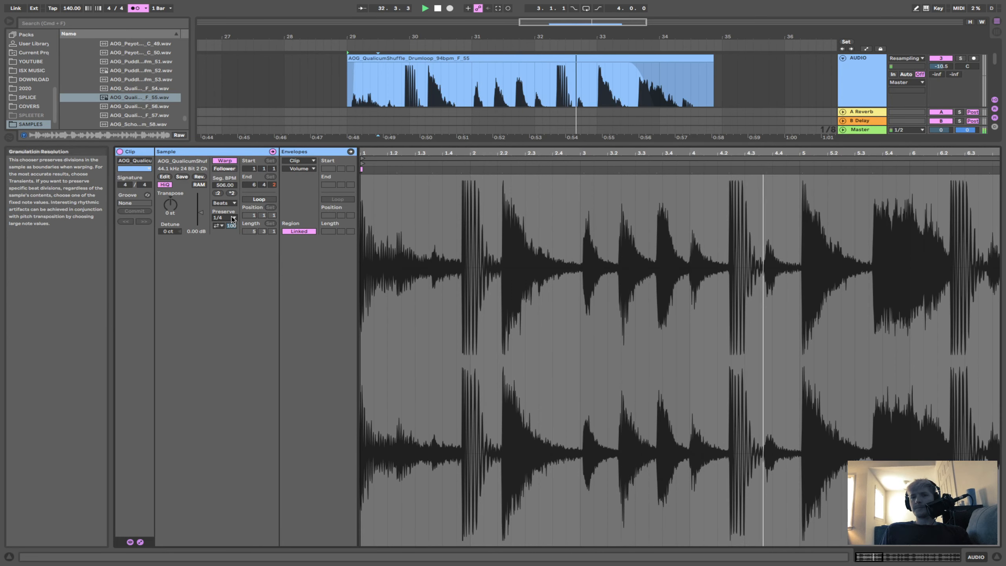
pyautogui.press('space')
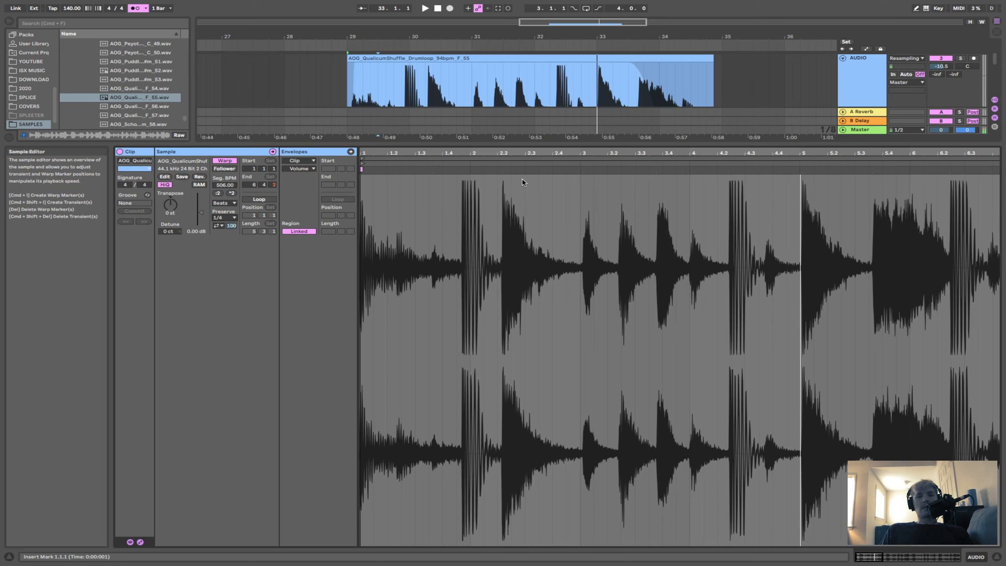
# Play the clip with its transient loop mode set to Loop Forward, try Preserve at 1/2, and return it to Transients.
pyautogui.click(218, 227)
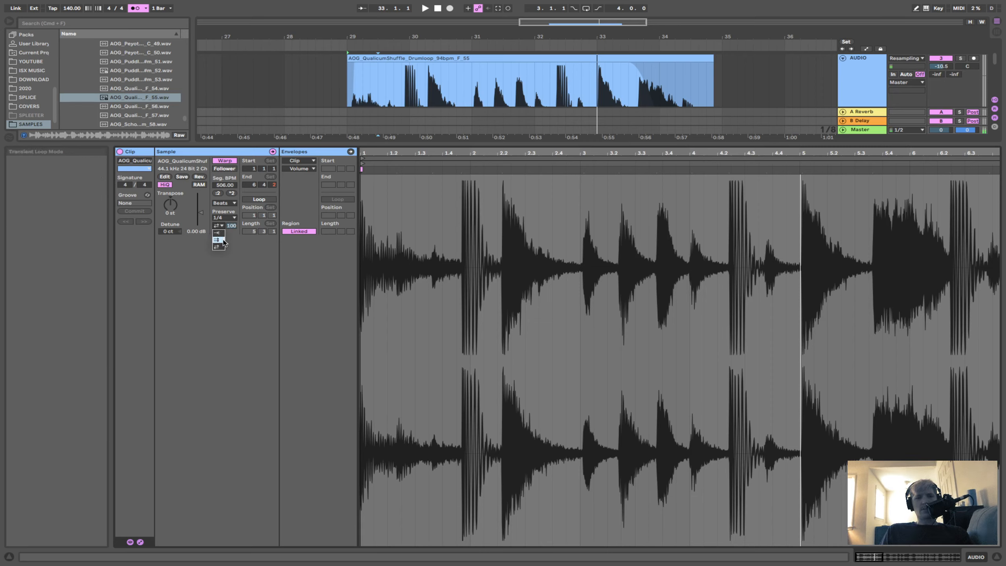
pyautogui.click(223, 241)
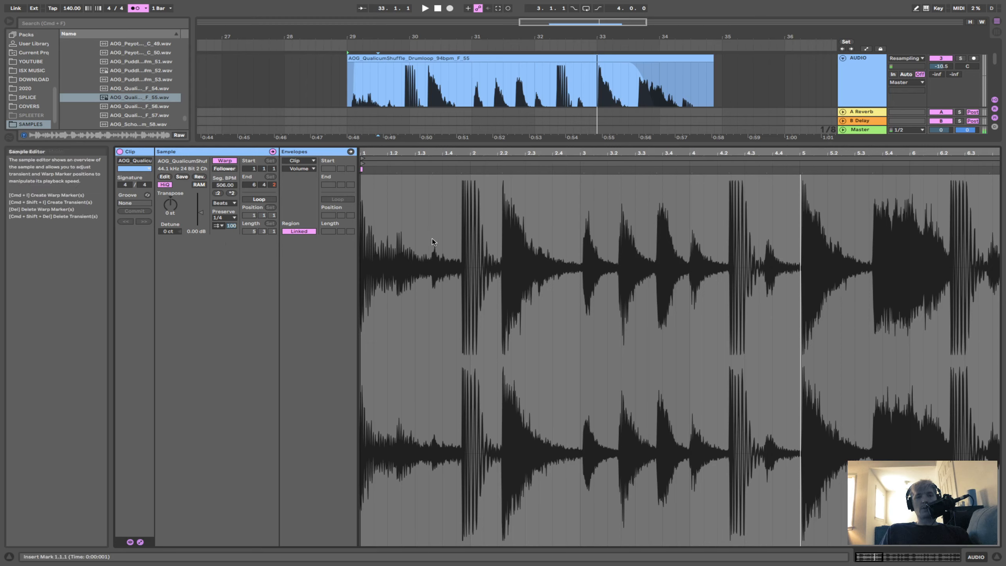
pyautogui.press('space')
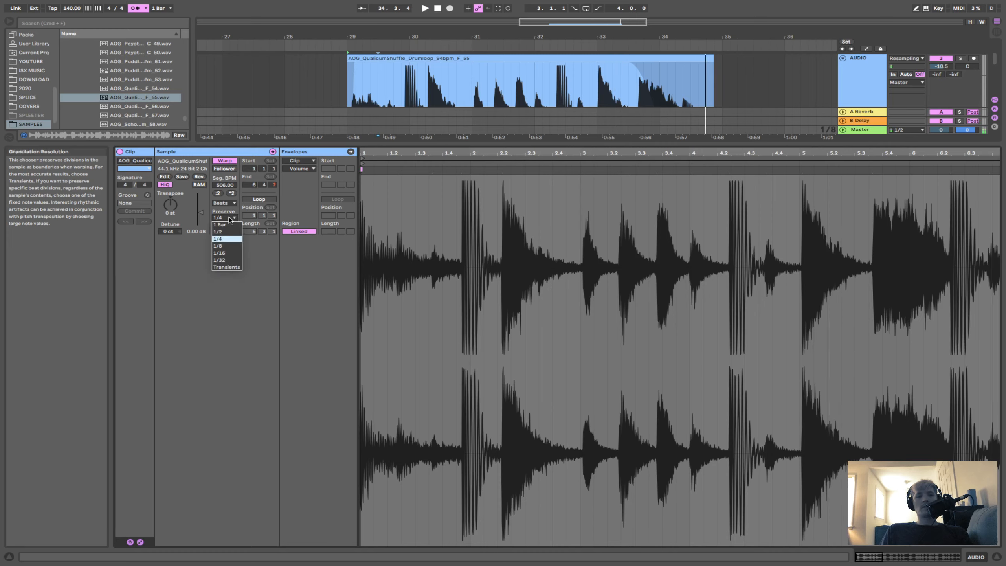
pyautogui.click(218, 231)
pyautogui.click(223, 217)
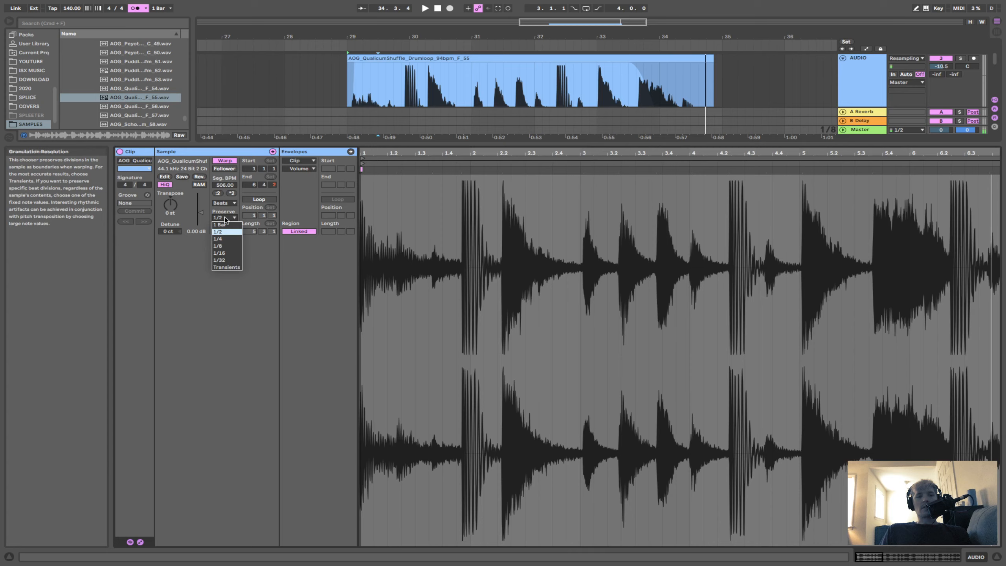
pyautogui.click(232, 268)
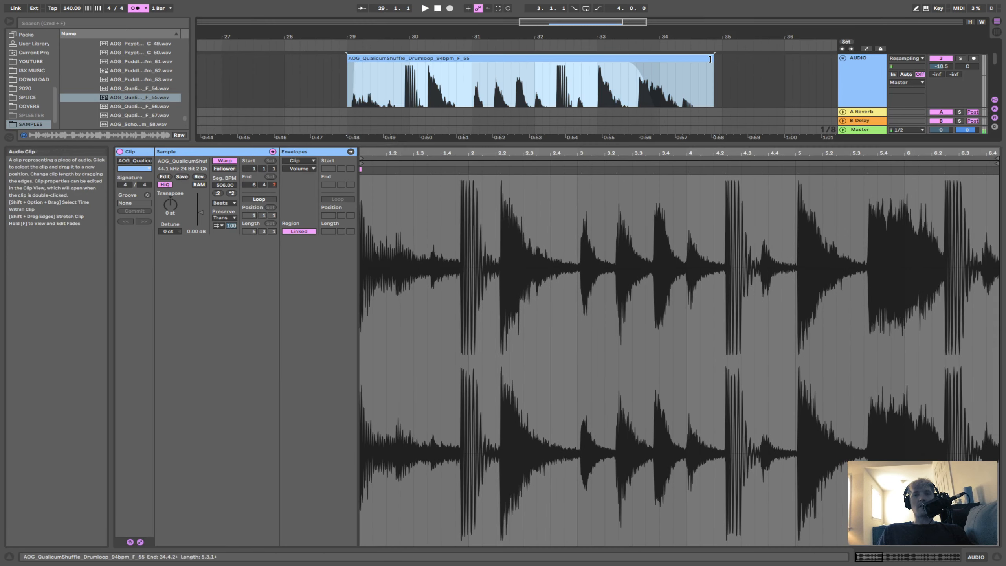
# Extend the drum loop clip's end to about bar 39, and set its transient loop mode to Off.
pyautogui.moveTo(708, 58); pyautogui.dragTo(836, 59)
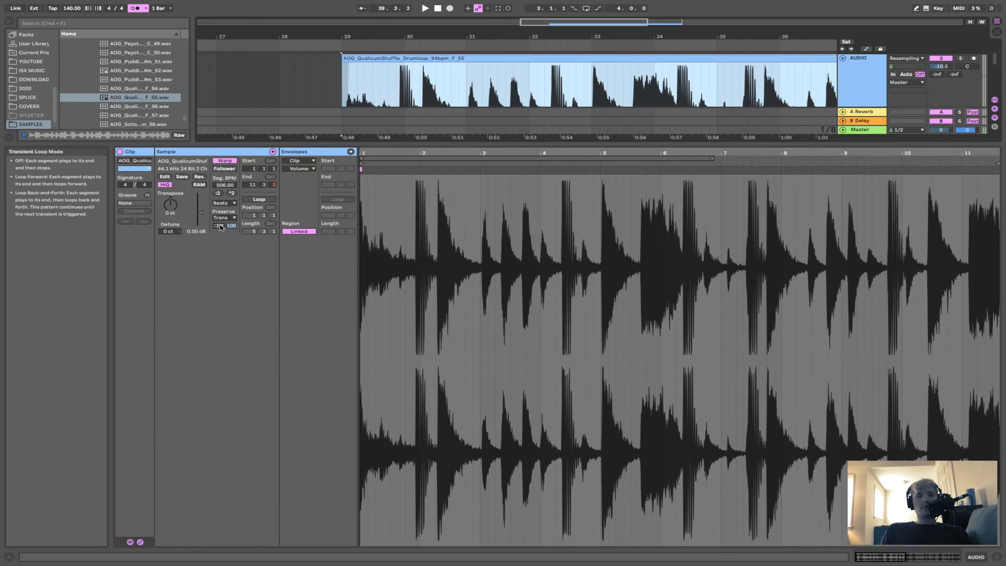
pyautogui.click(214, 234)
pyautogui.press('space')
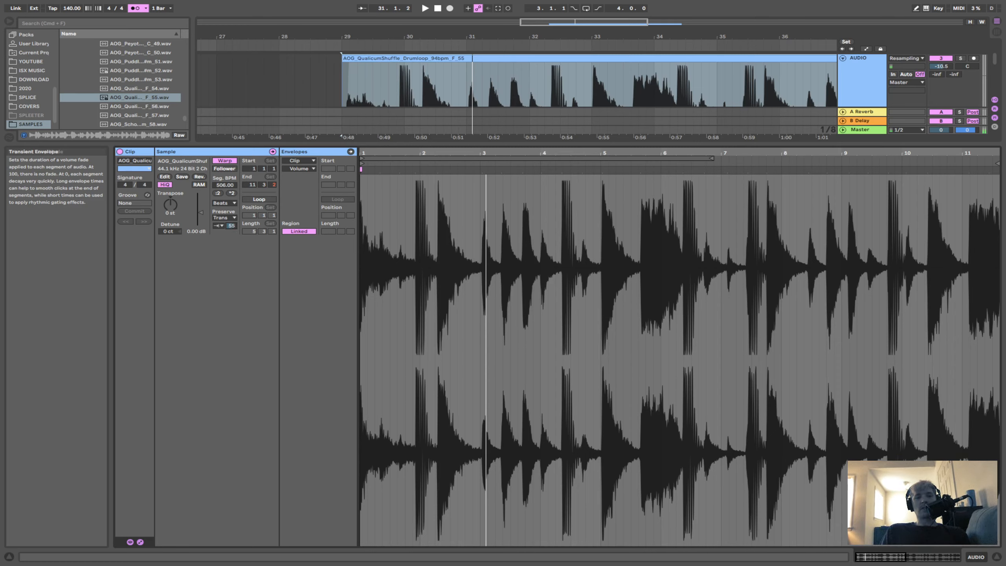
# Try the transient envelope at 41 and the segment BPM at 246.00 while playing the loop.
pyautogui.press('space')
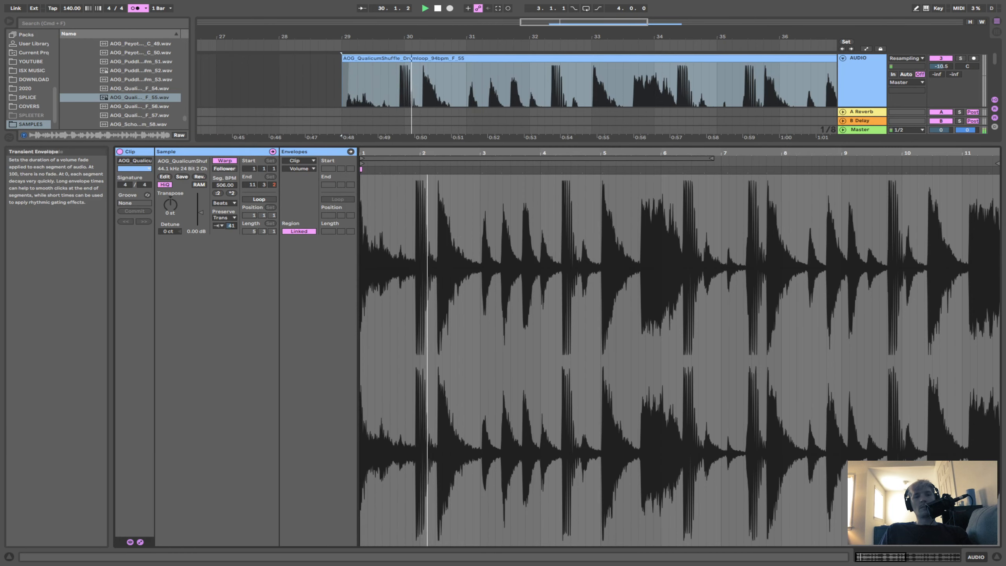
pyautogui.press('space')
pyautogui.moveTo(225, 185); pyautogui.dragTo(226, 288)
pyautogui.press('space')
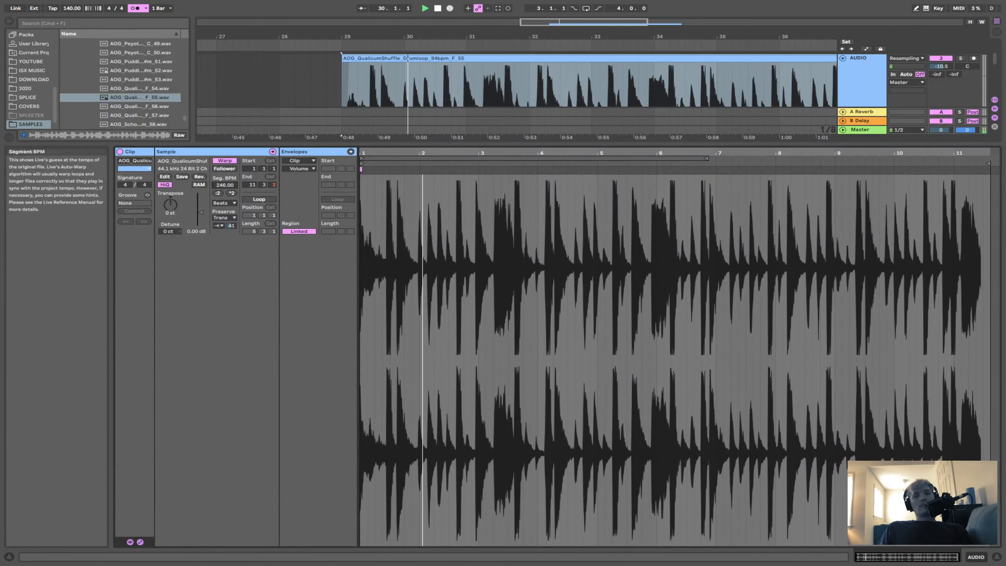
# Lower the clip's segment BPM to 94.00 and its transient envelope to 24 while listening to the loop.
pyautogui.moveTo(226, 185); pyautogui.dragTo(226, 204)
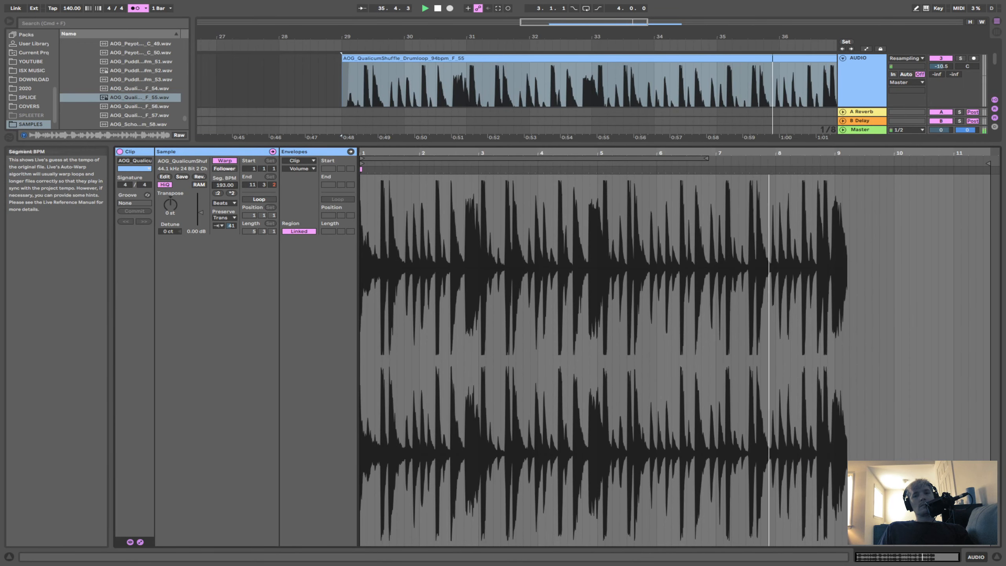
pyautogui.moveTo(225, 204)
pyautogui.mouseDown()
pyautogui.moveTo(231, 247)
pyautogui.moveTo(231, 235)
pyautogui.mouseUp()
pyautogui.press('space')
pyautogui.press('space')
pyautogui.press('space')
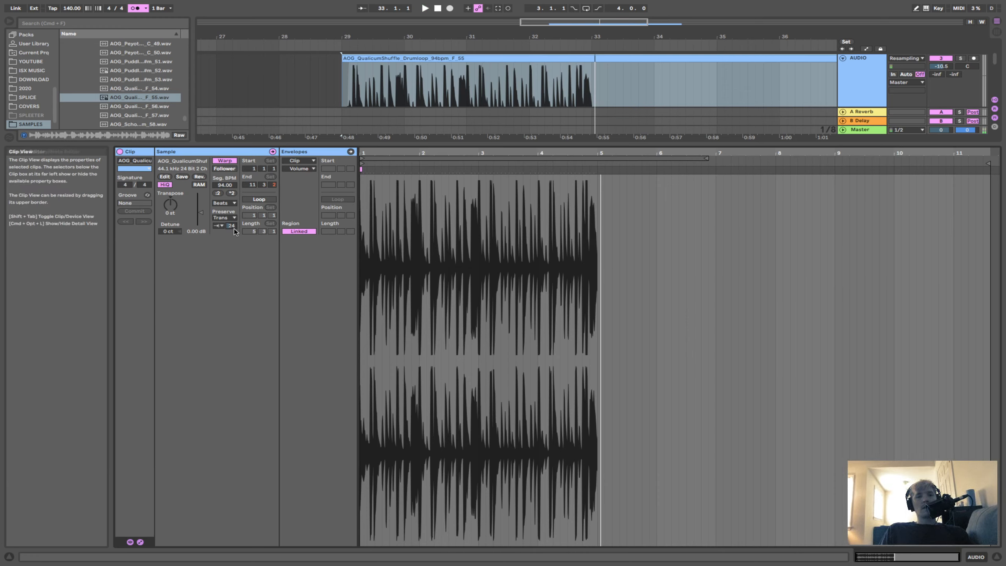
# Play the clip in Tones warp mode, with the segment BPM set to 240.00 and the grain size raised to 100.00.
pyautogui.click(224, 203)
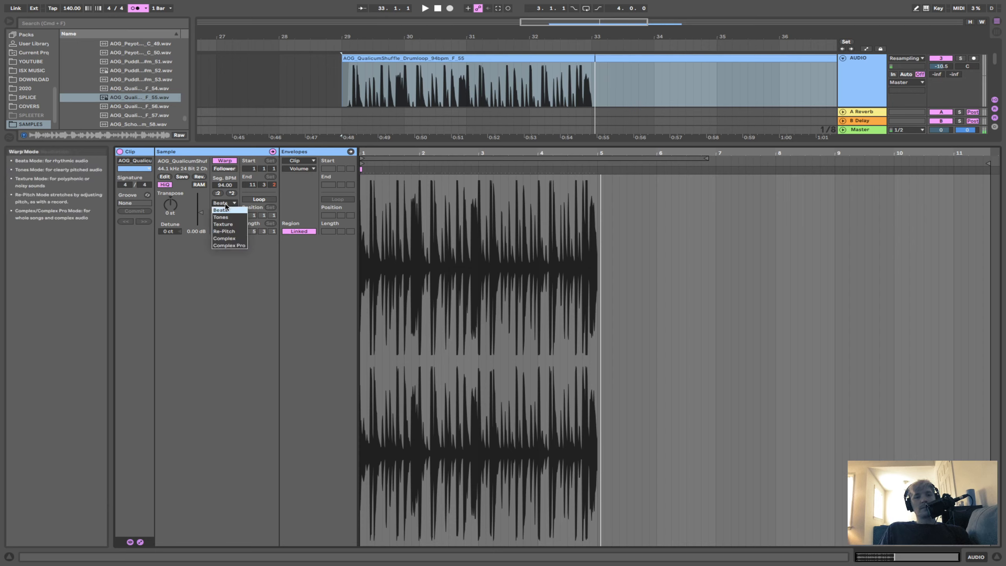
pyautogui.click(229, 217)
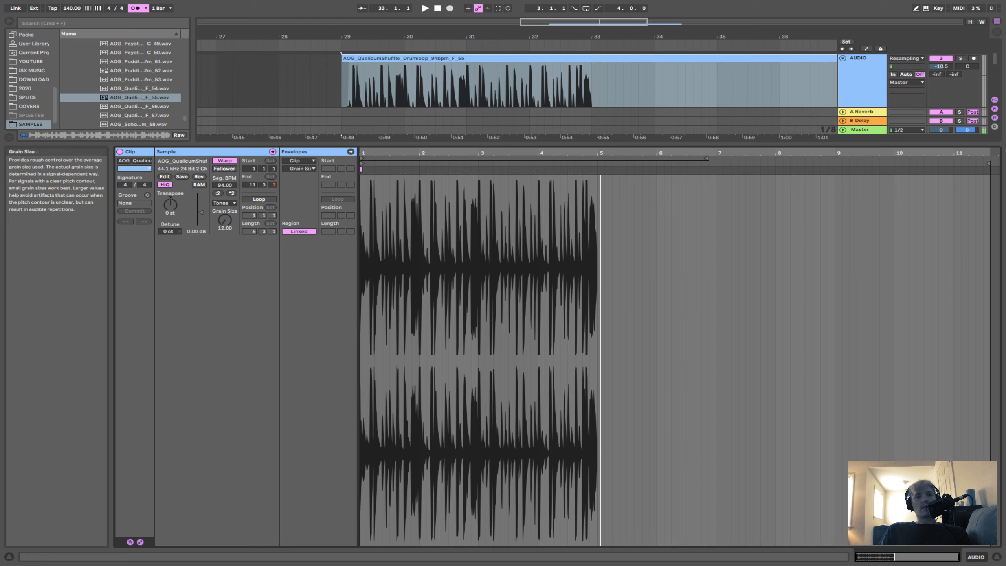
pyautogui.press('space')
pyautogui.moveTo(224, 220); pyautogui.dragTo(224, 139)
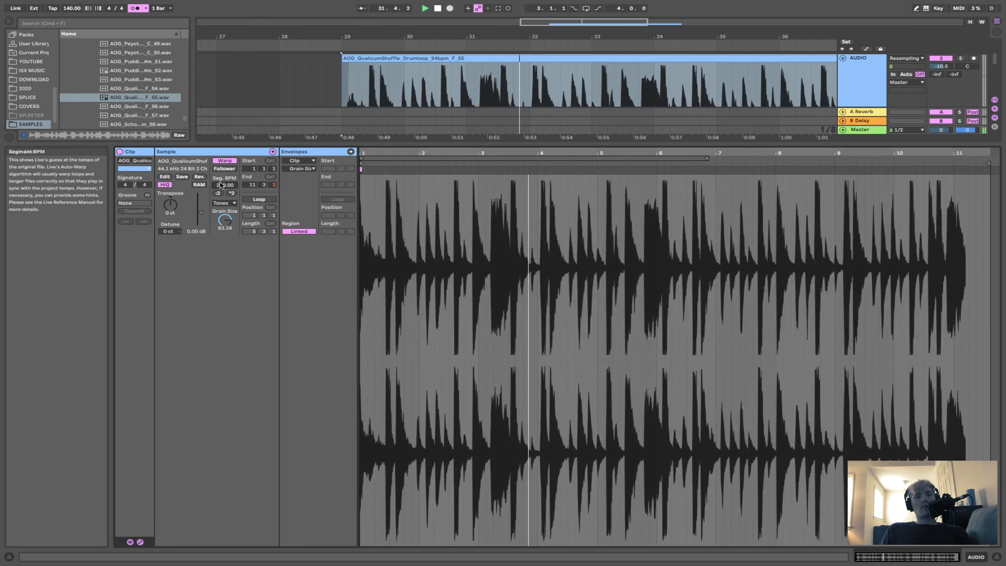
pyautogui.moveTo(227, 228); pyautogui.dragTo(225, 205)
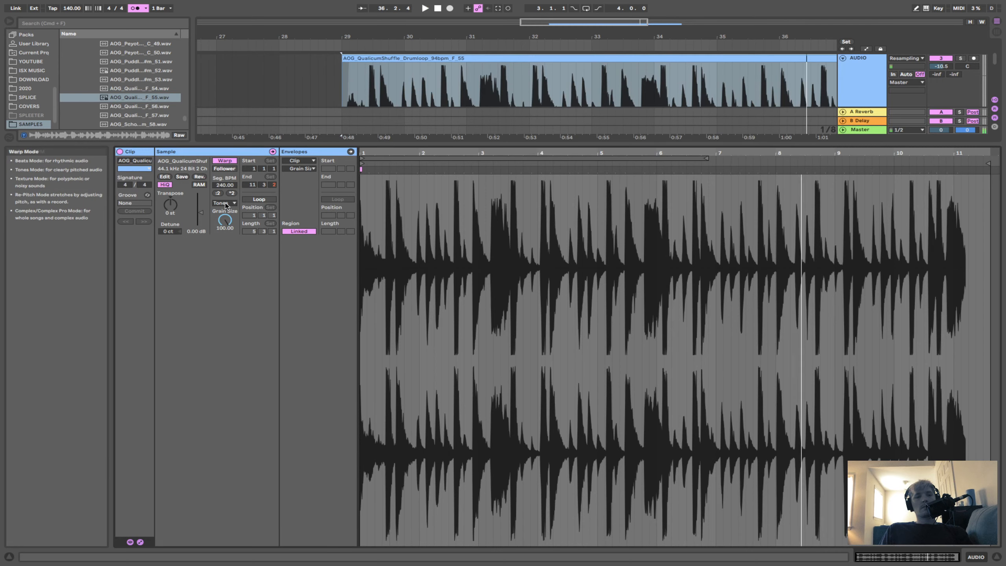
# Switch the warp mode to Texture and raise its grain size to 263.00 while playing the loop.
pyautogui.click(224, 204)
pyautogui.click(224, 217)
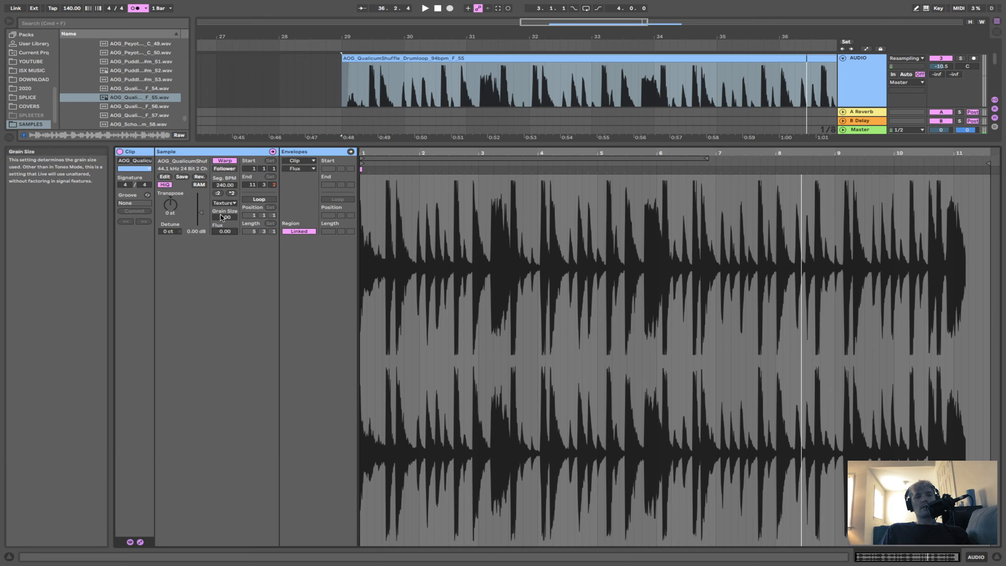
pyautogui.press('space')
pyautogui.moveTo(222, 217); pyautogui.dragTo(221, 194)
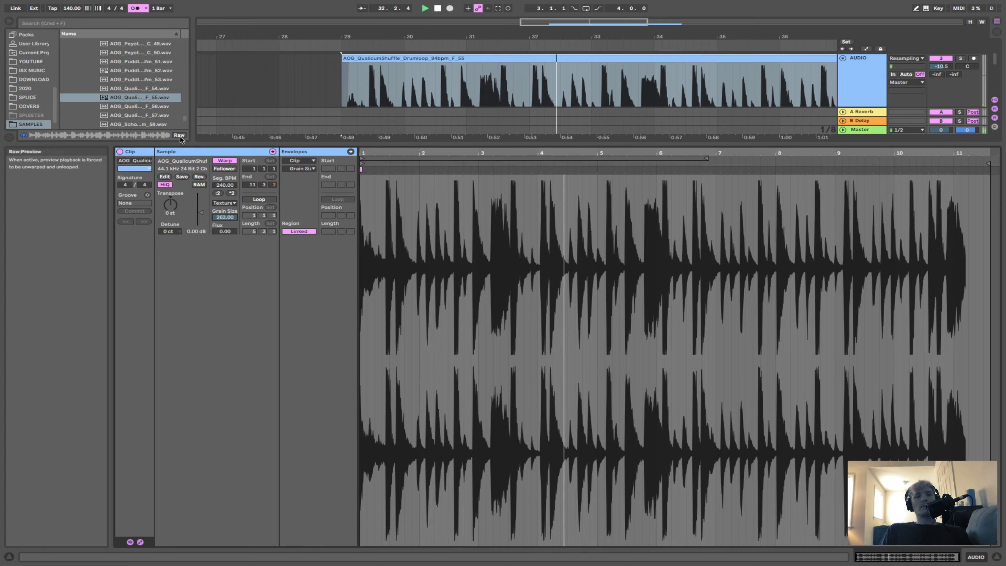
pyautogui.click(89, 8)
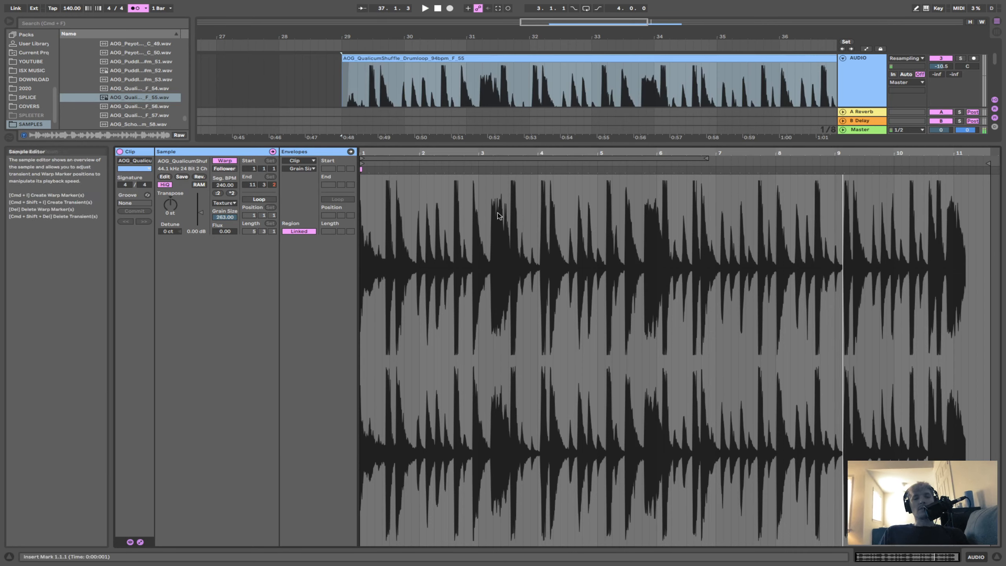
# Try the Re-Pitch warp mode on the drum loop clip and play it.
pyautogui.click(224, 202)
pyautogui.click(233, 232)
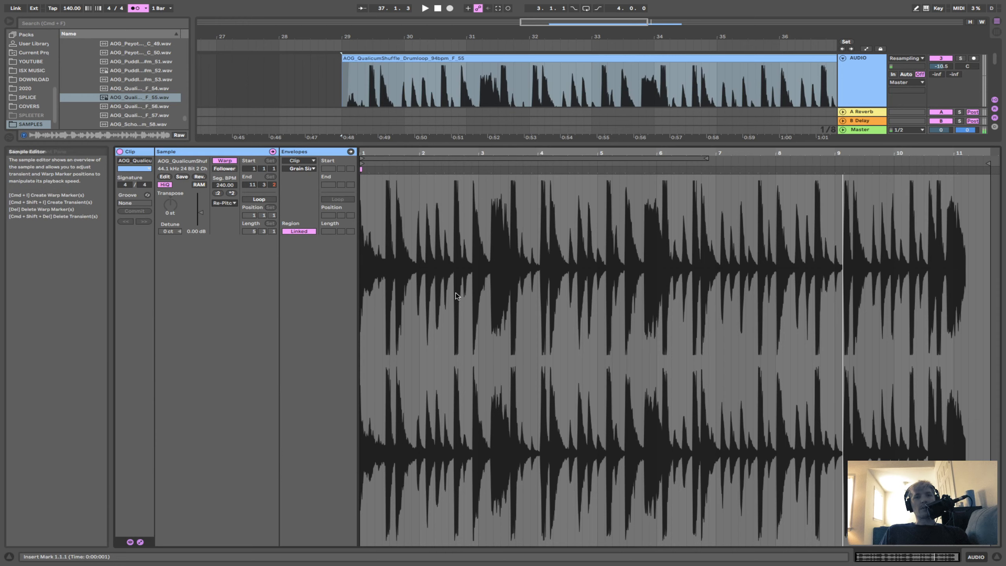
pyautogui.press('space')
pyautogui.click(230, 203)
pyautogui.click(230, 204)
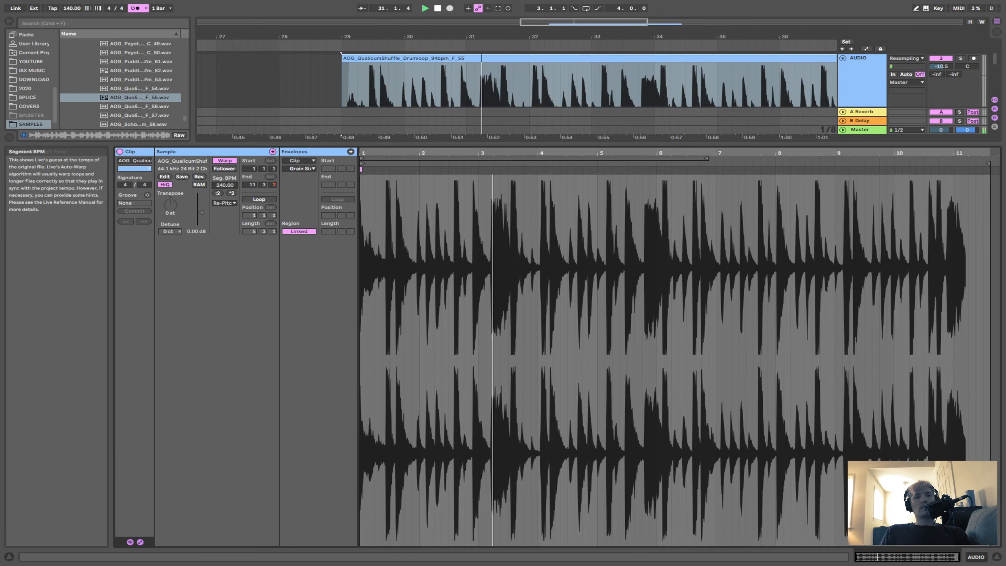
# Lower the clip's segment BPM to 70.00 and listen to the re-pitched loop.
pyautogui.moveTo(224, 184); pyautogui.dragTo(224, 226)
pyautogui.press('space')
pyautogui.press('space')
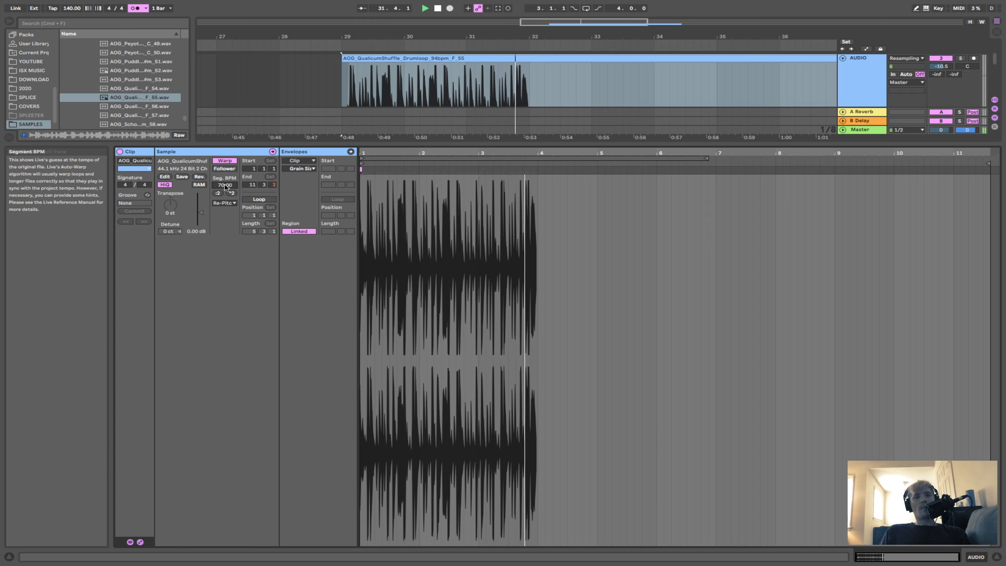
pyautogui.press('space')
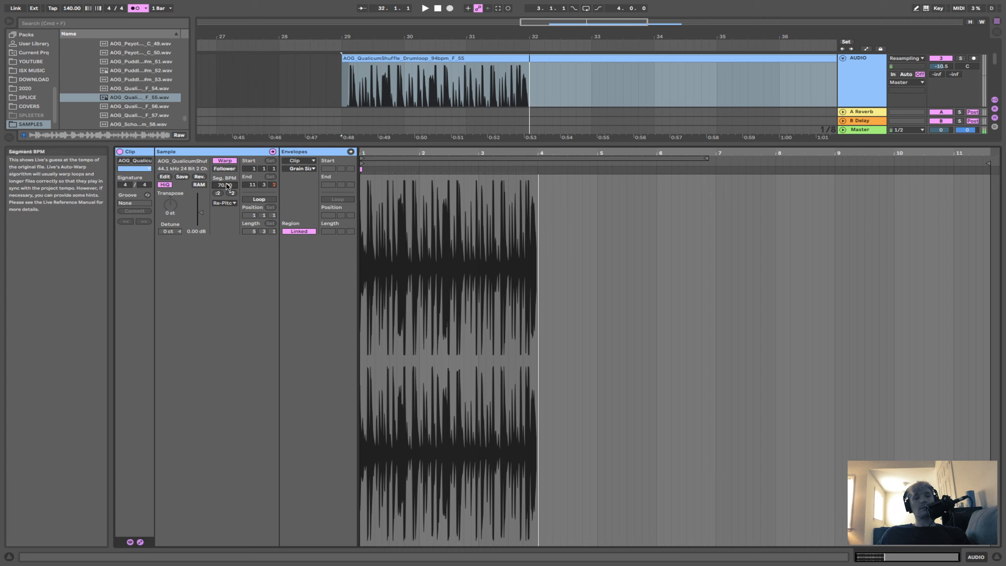
# Switch the clip's warp mode to Complex and raise its segment BPM to about 249.
pyautogui.click(225, 204)
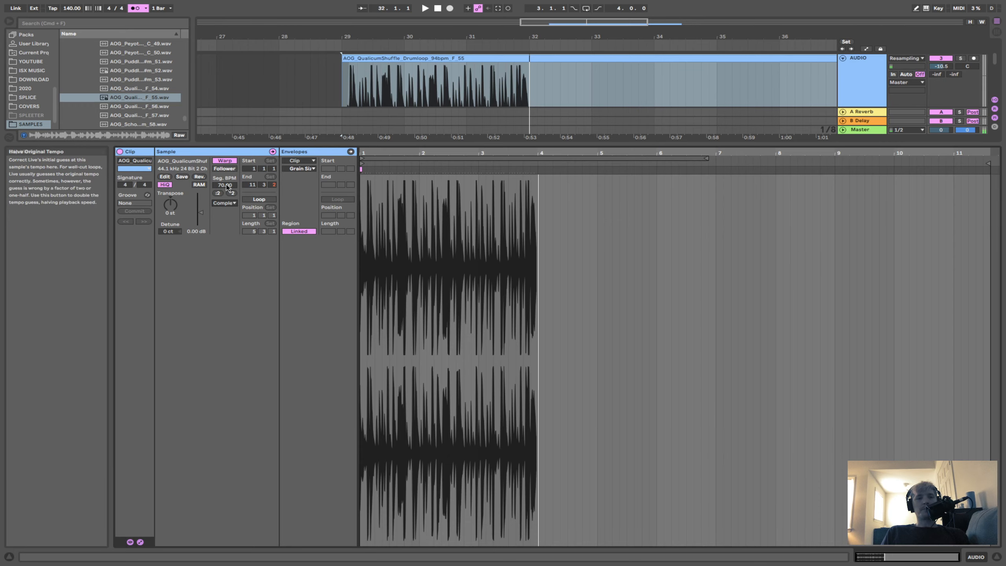
pyautogui.moveTo(224, 185); pyautogui.dragTo(225, 112)
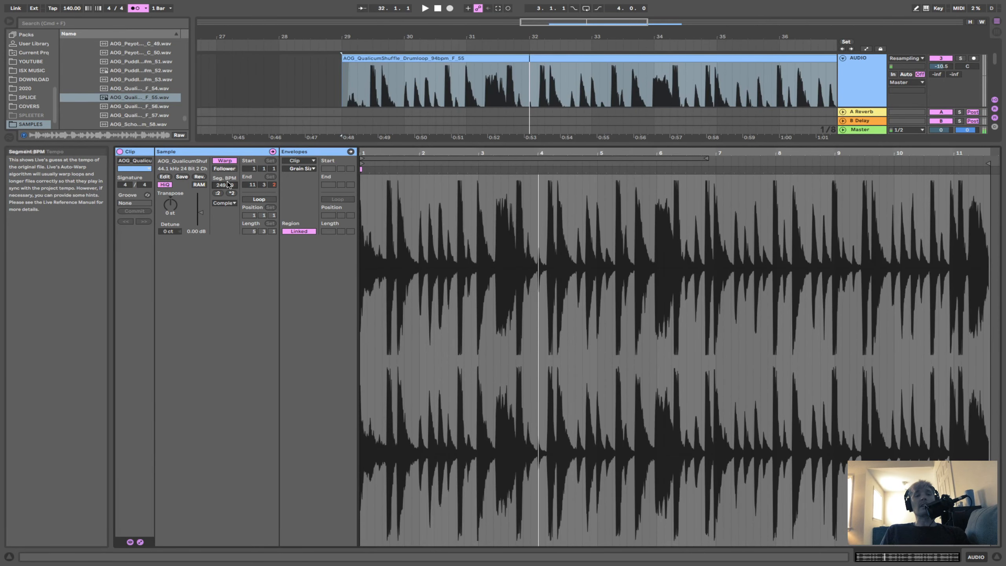
# Play the Complex-warped loop at a segment BPM of 251.00 and lower the segment BPM to 64.00.
pyautogui.moveTo(224, 185); pyautogui.dragTo(225, 184)
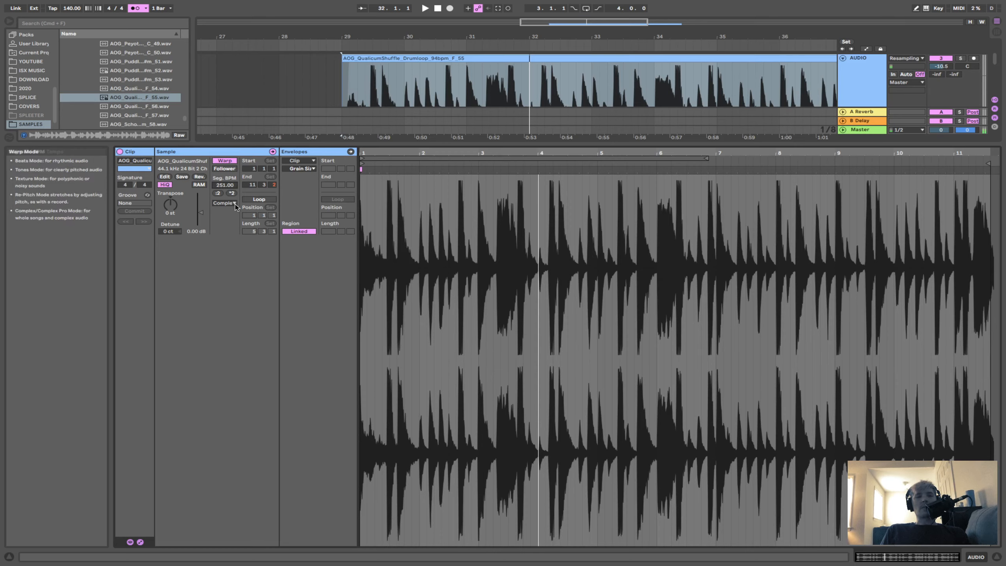
pyautogui.press('space')
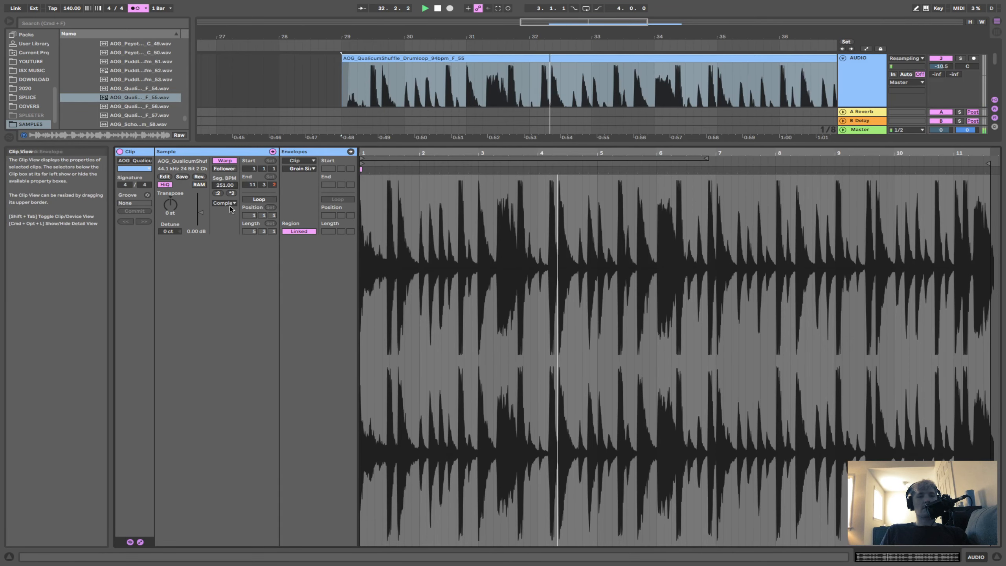
pyautogui.moveTo(225, 185); pyautogui.dragTo(225, 254)
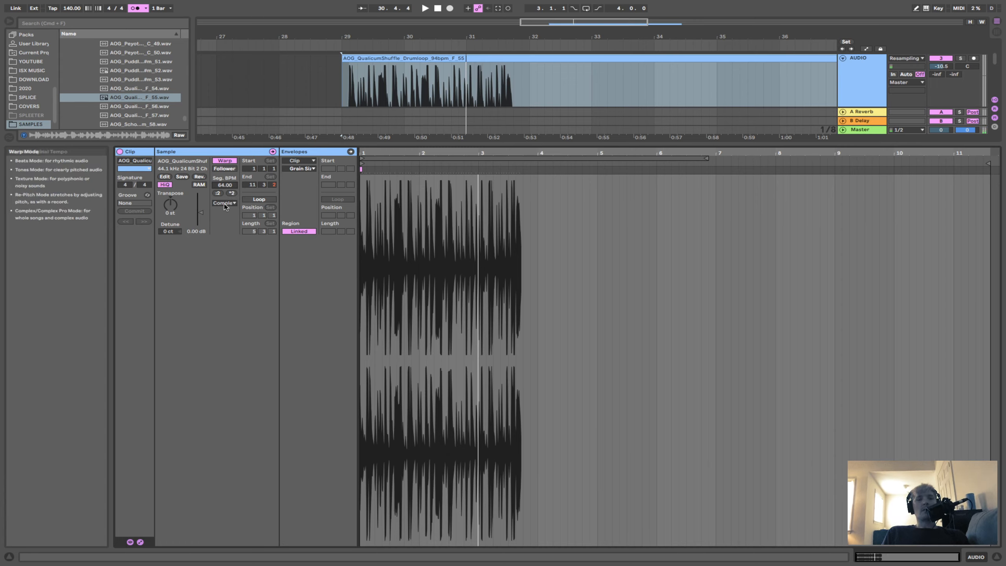
# Switch the drum loop clip's warp mode to Complex Pro and listen to it.
pyautogui.press('space')
pyautogui.click(224, 203)
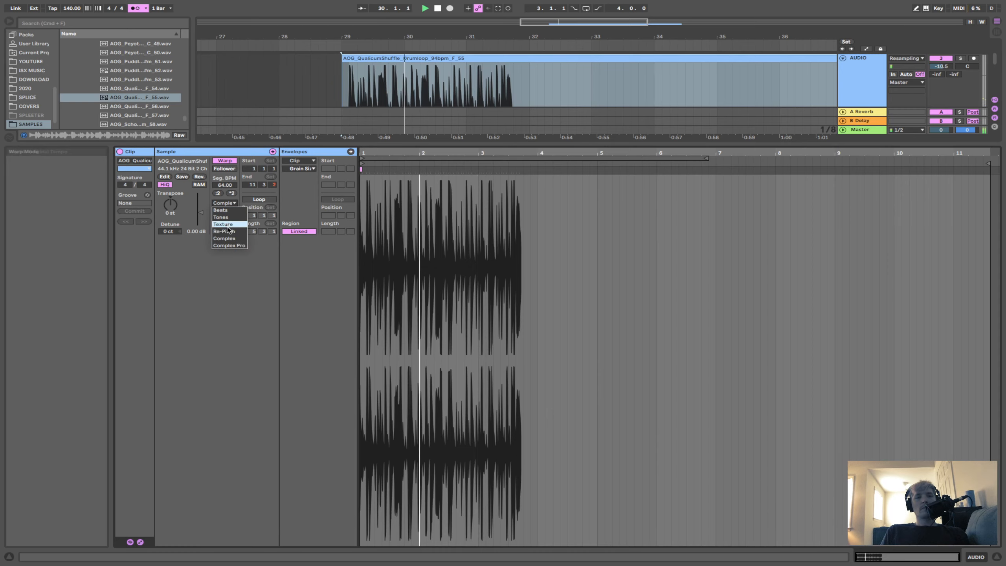
pyautogui.click(229, 246)
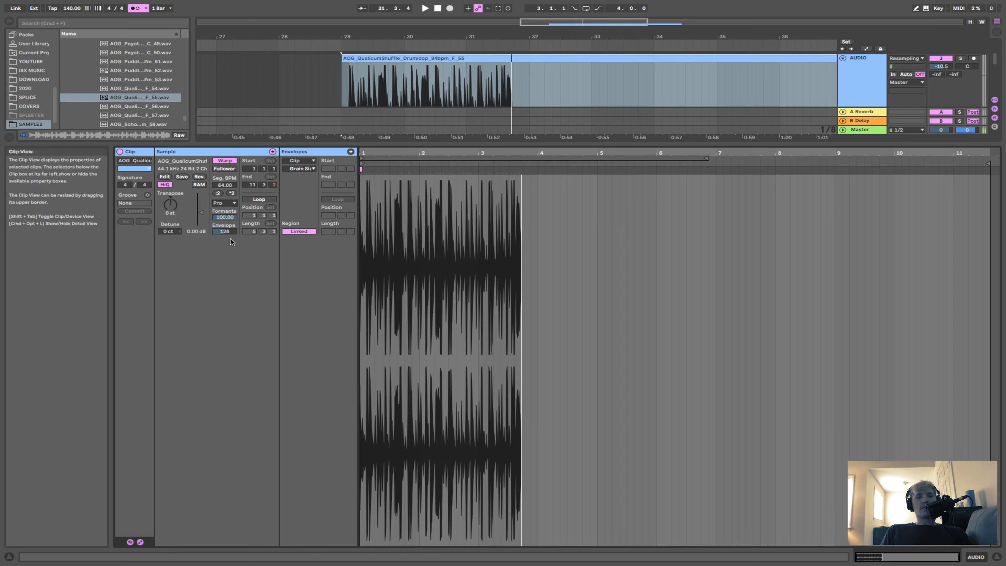
pyautogui.click(233, 203)
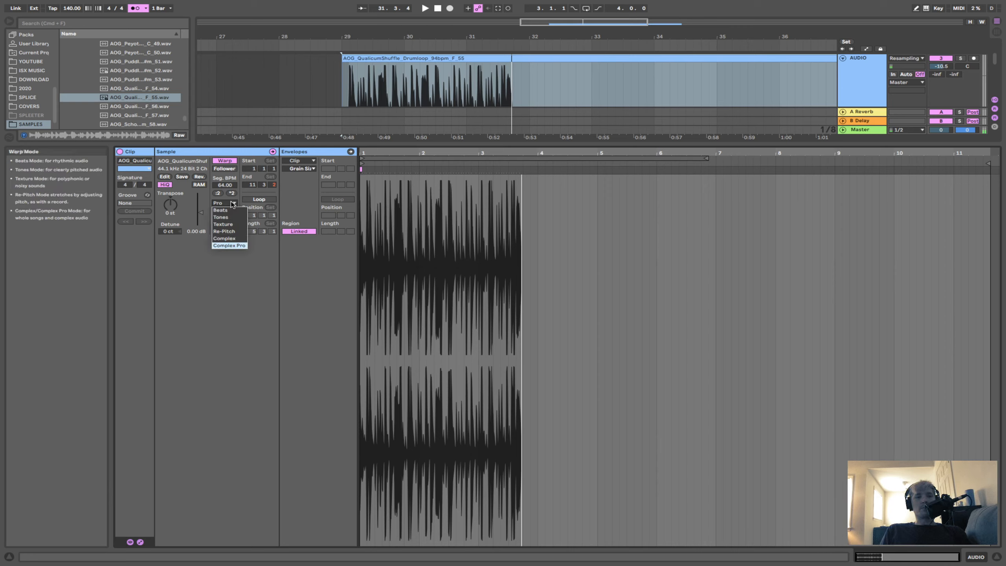
pyautogui.click(235, 245)
# While playing, try the clip at 10 st and -2 st transposition with Formants at 0.00 and Envelope at 8.
pyautogui.moveTo(171, 205); pyautogui.dragTo(171, 160)
pyautogui.press('space')
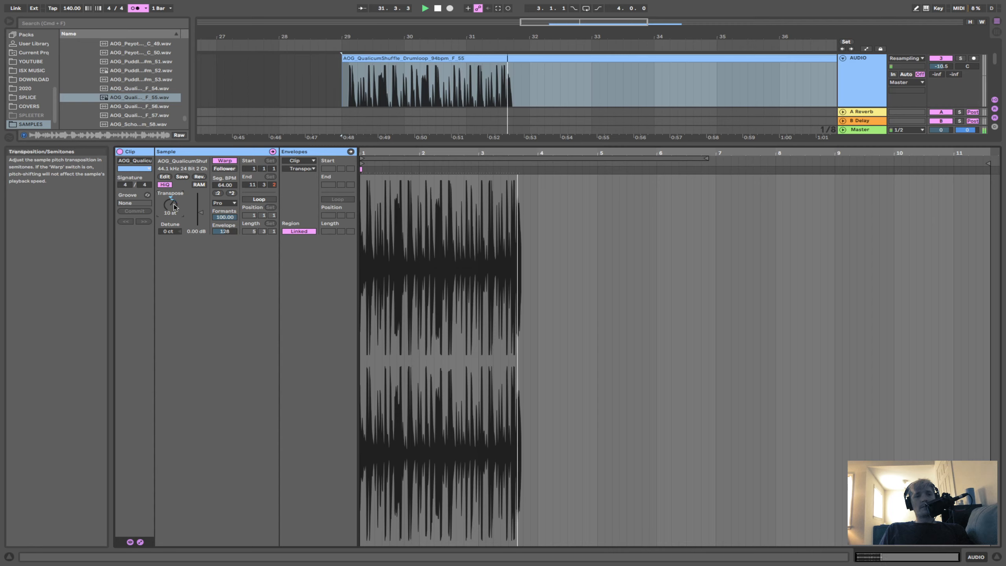
pyautogui.moveTo(224, 217); pyautogui.dragTo(225, 253)
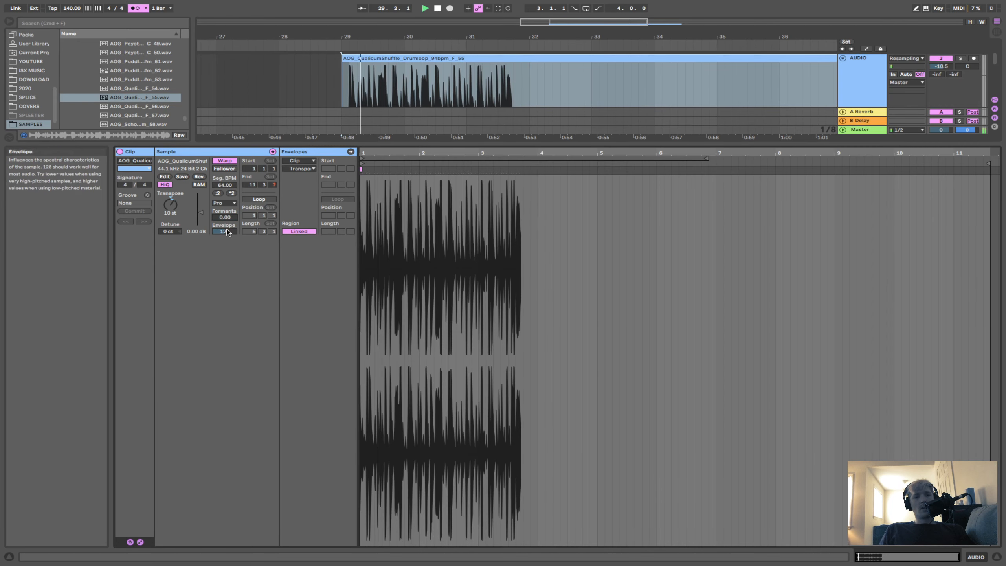
pyautogui.moveTo(170, 204); pyautogui.dragTo(170, 225)
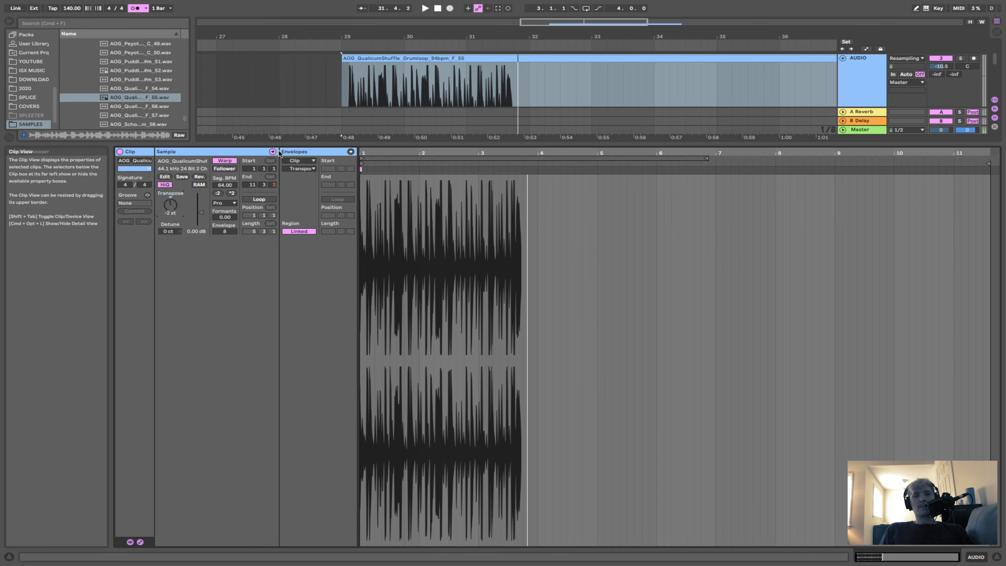
# Show the clip's transposition envelope and shrink the clip detail view to enlarge the arrangement.
pyautogui.moveTo(250, 149); pyautogui.dragTo(269, 286)
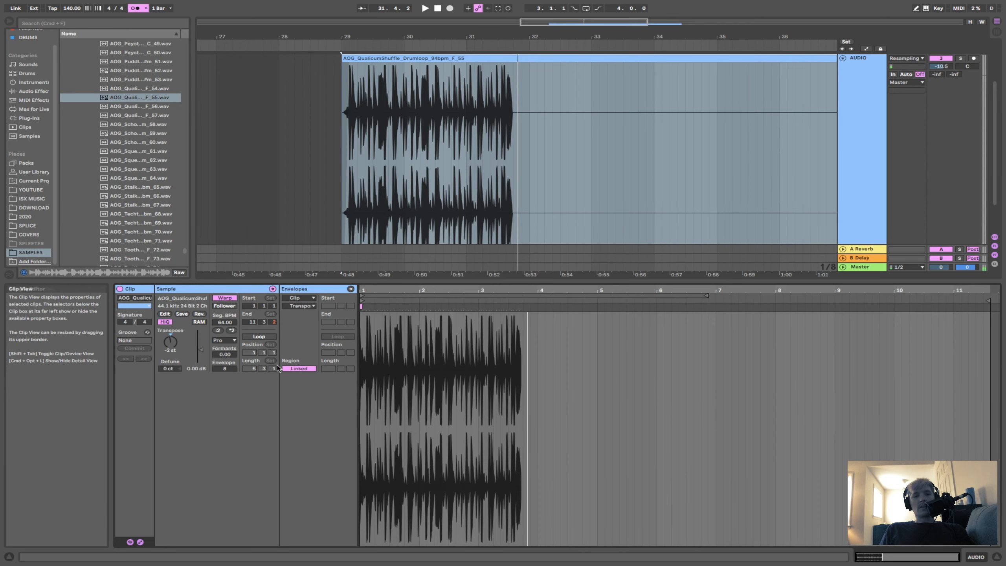
pyautogui.click(311, 306)
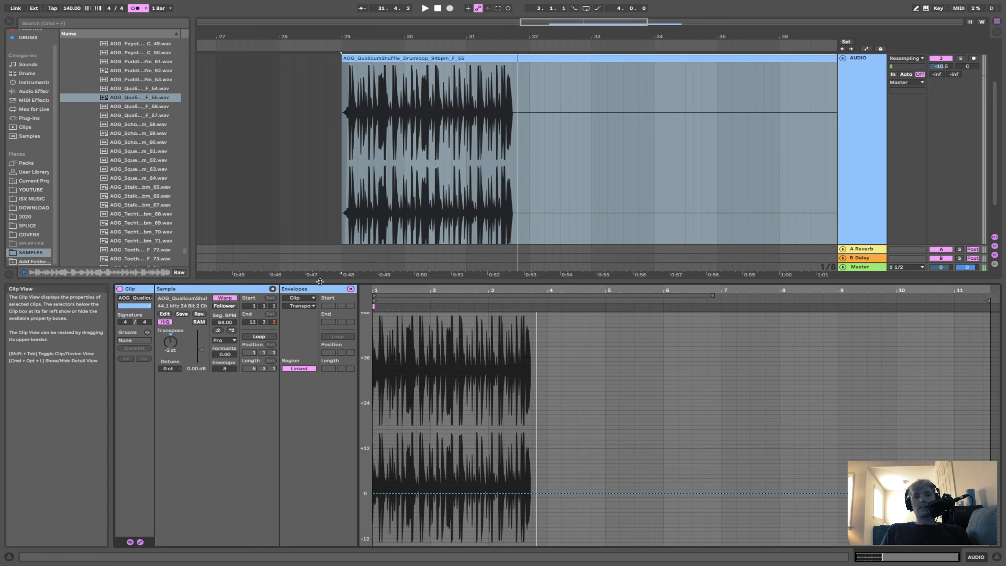
pyautogui.moveTo(341, 283); pyautogui.dragTo(341, 419)
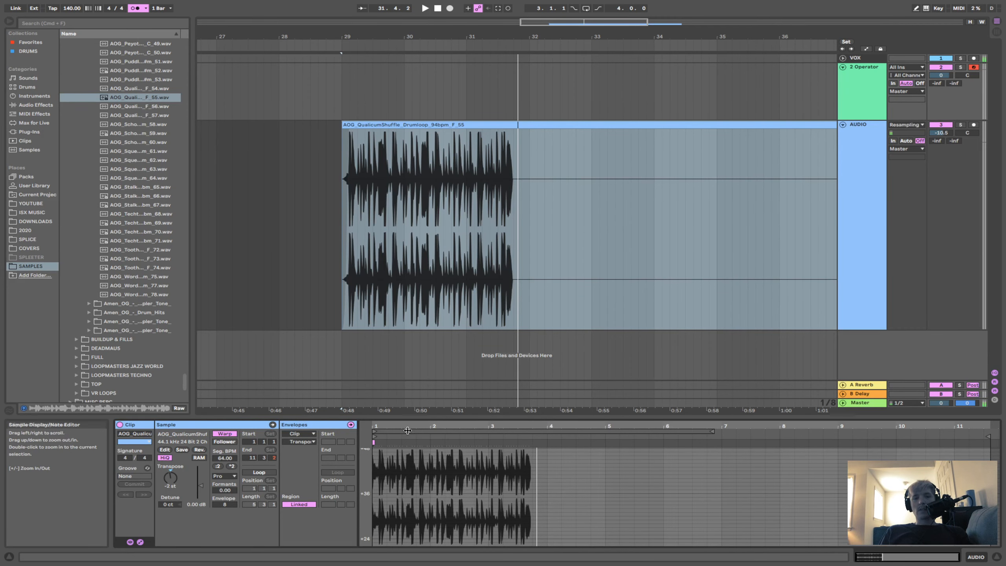
# Replace the altered clip with a fresh copy of the AOG_QualicumShuffle F_55 drum loop at bar 29 and play it.
pyautogui.moveTo(135, 98); pyautogui.dragTo(338, 165)
pyautogui.click(609, 128)
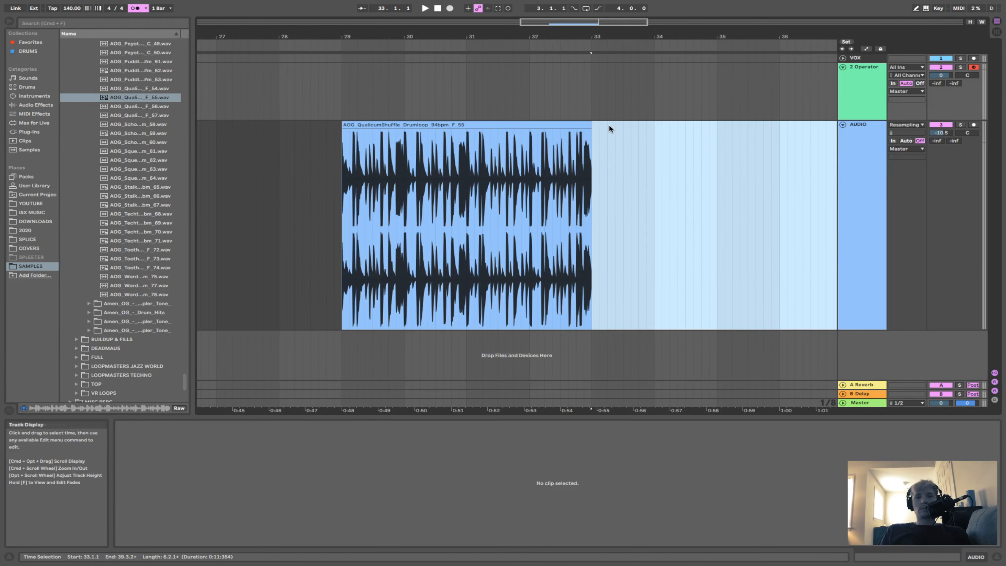
pyautogui.click(578, 125)
pyautogui.press('space')
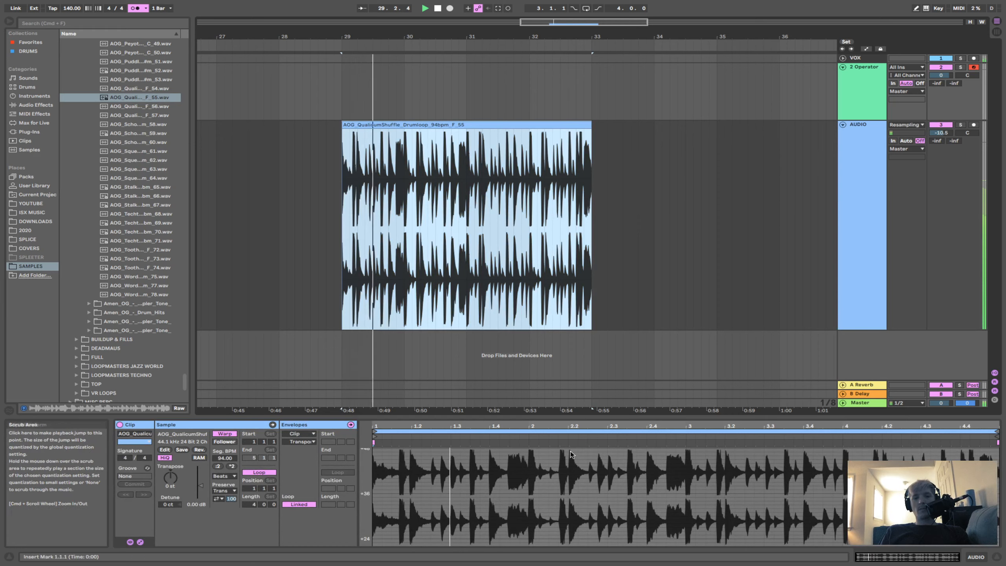
# Select the fresh clip's whole sample, put warp markers across its transients, and play the result.
pyautogui.click(588, 472)
pyautogui.press('space')
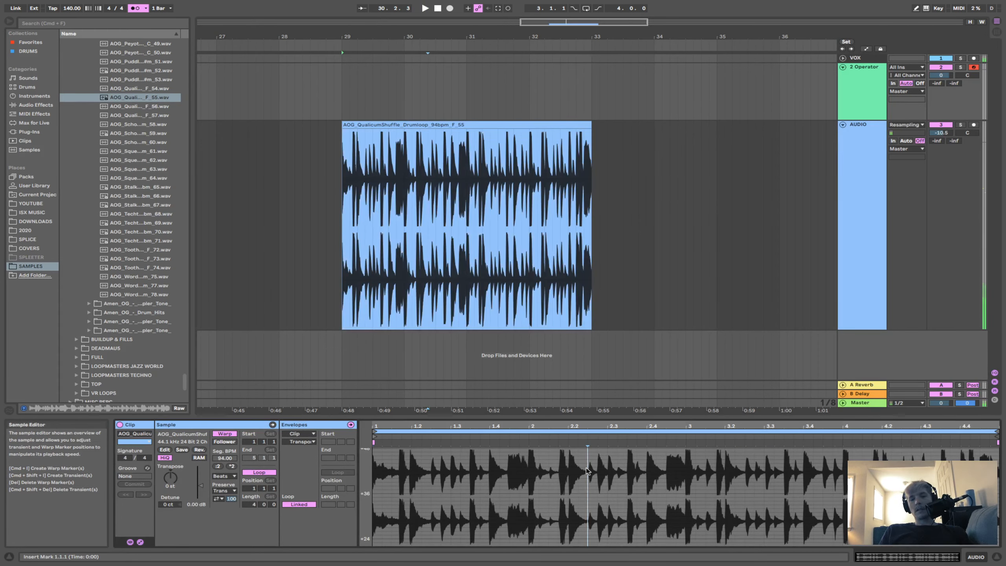
pyautogui.press('super+a')
pyautogui.press('space')
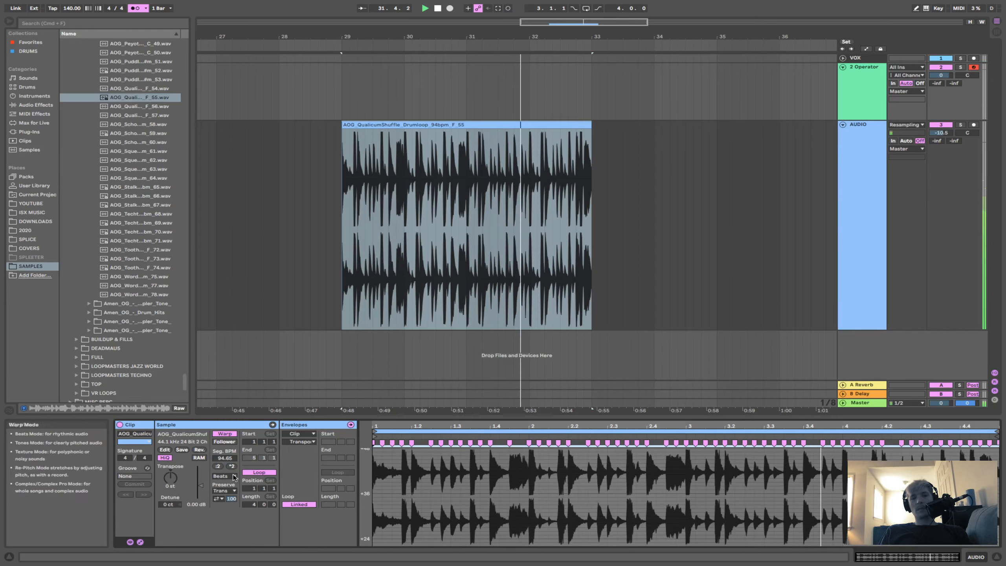
pyautogui.press('space')
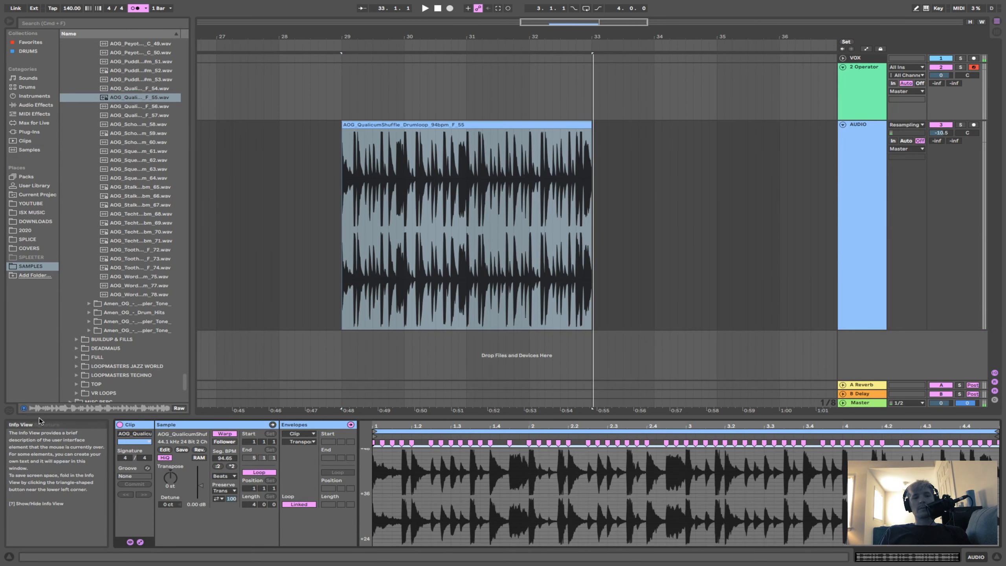
# Show the groove pool and open the Hip Hop folder of the Swing and Groove library.
pyautogui.click(8, 412)
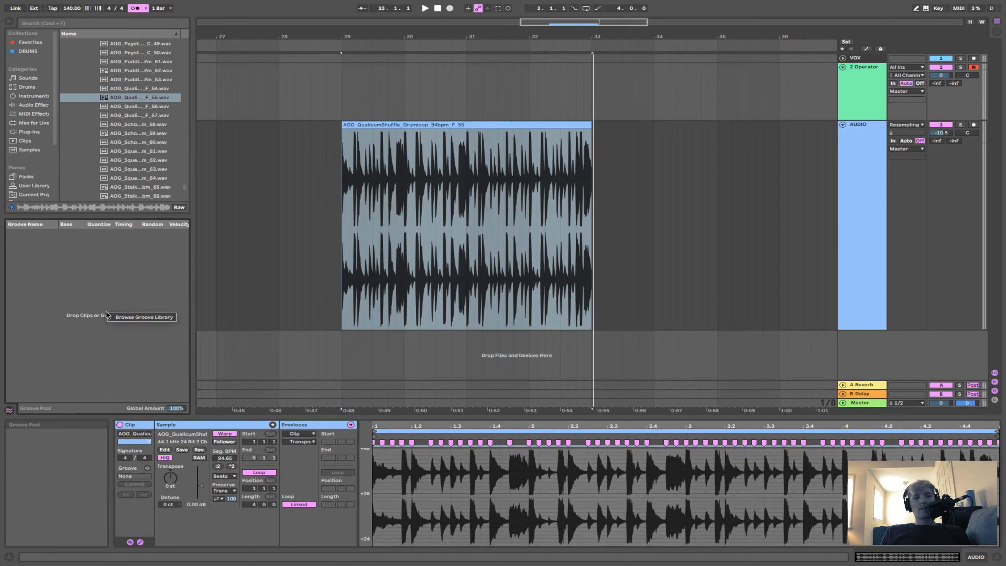
pyautogui.click(118, 316)
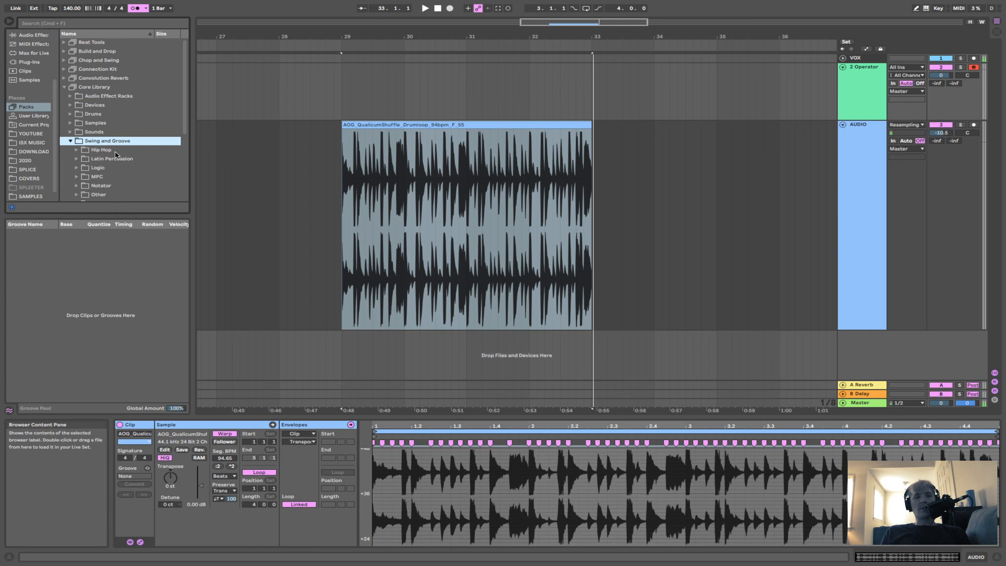
pyautogui.scroll(-5, 116, 154)
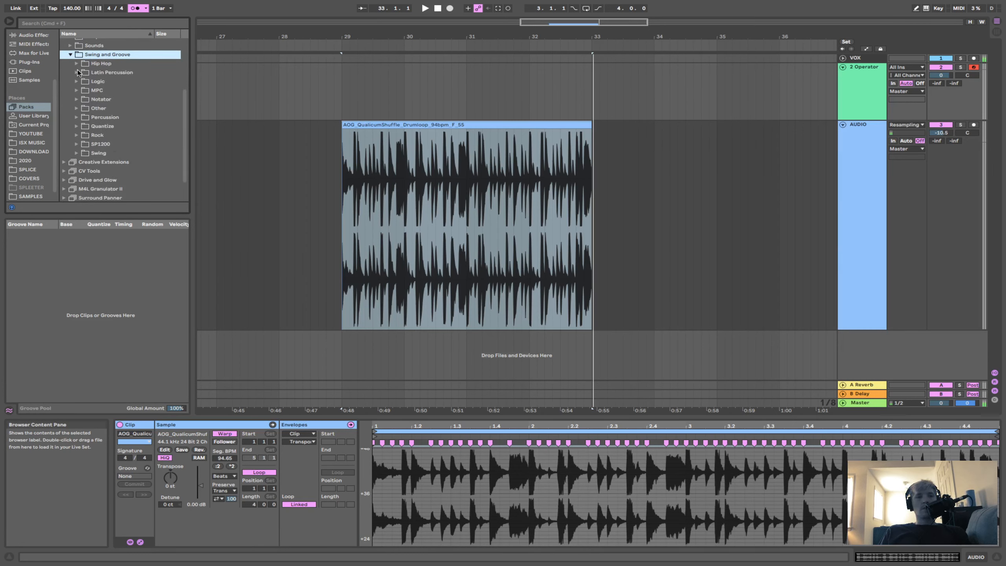
pyautogui.click(77, 64)
# Load the Hip Hop 3 and NY Cut 1 grooves into the groove pool.
pyautogui.click(115, 91)
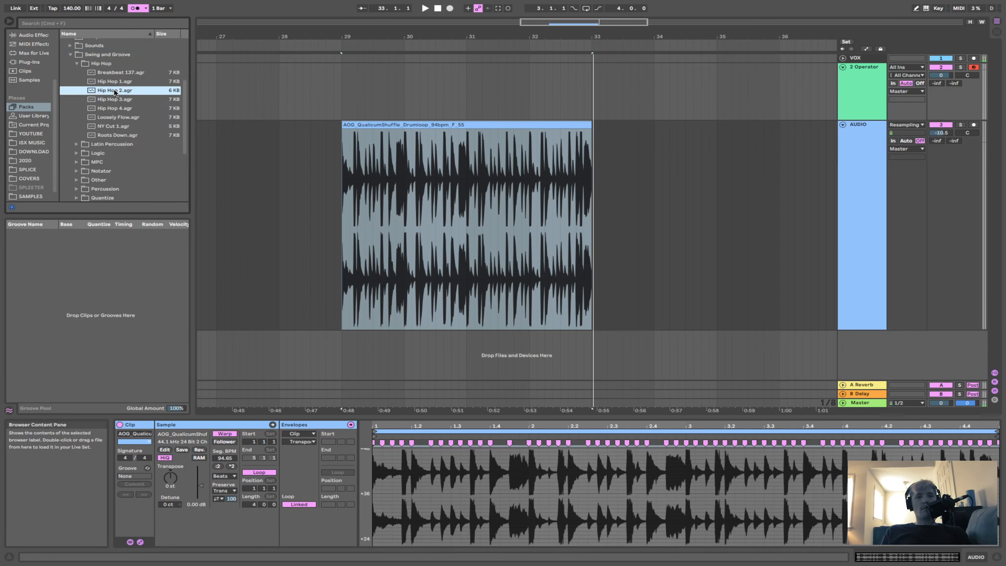
pyautogui.click(116, 99)
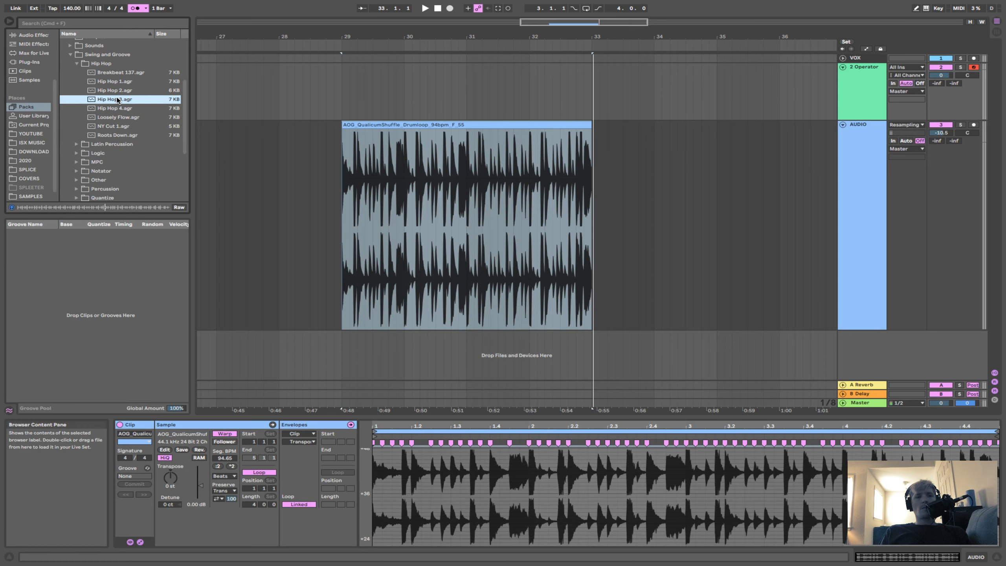
pyautogui.moveTo(117, 99); pyautogui.dragTo(123, 287)
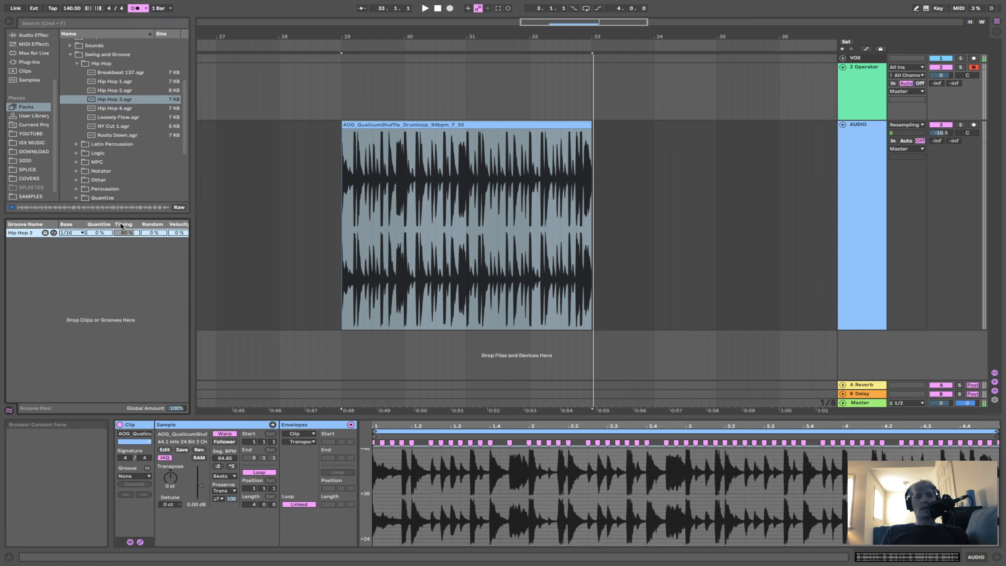
pyautogui.click(114, 137)
pyautogui.click(112, 130)
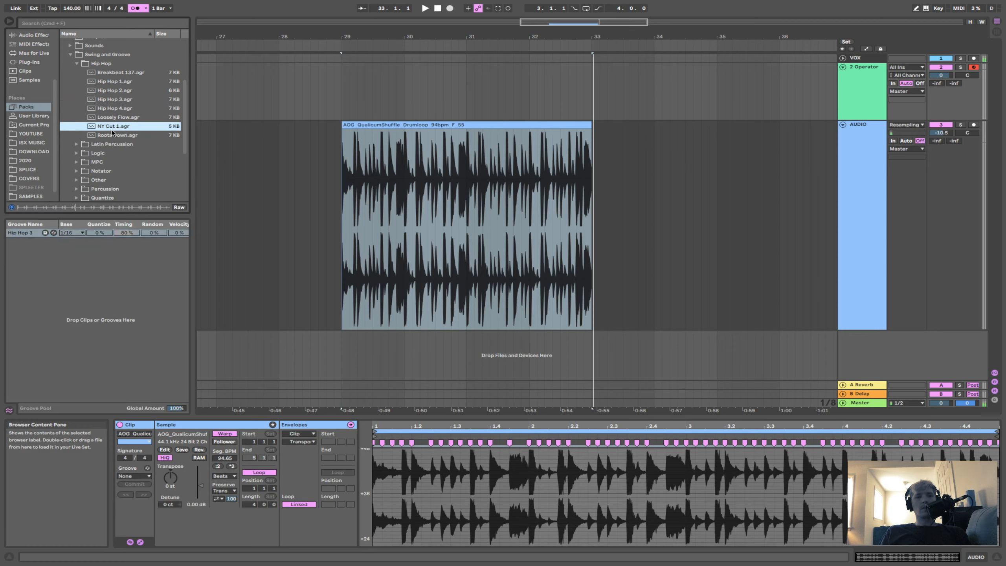
pyautogui.moveTo(112, 128); pyautogui.dragTo(127, 258)
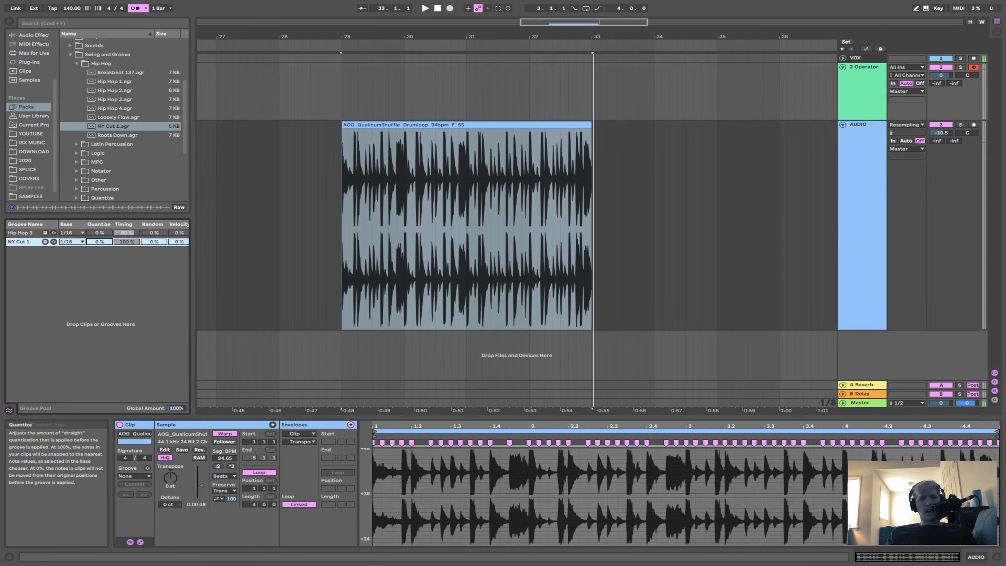
# Set the NY Cut 1 groove's Quantize and Timing amounts to 50 %.
pyautogui.click(98, 234)
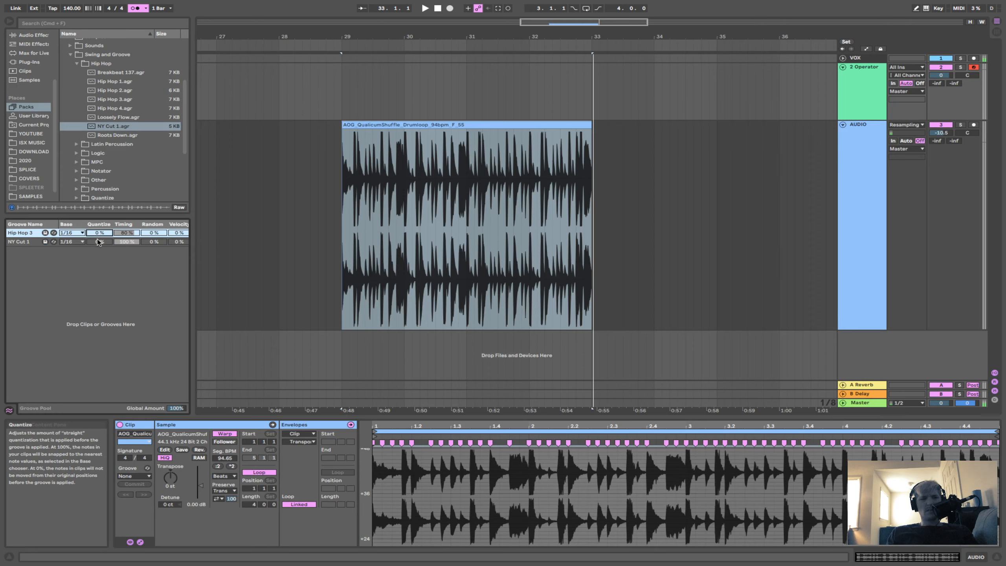
pyautogui.moveTo(99, 242); pyautogui.dragTo(98, 233)
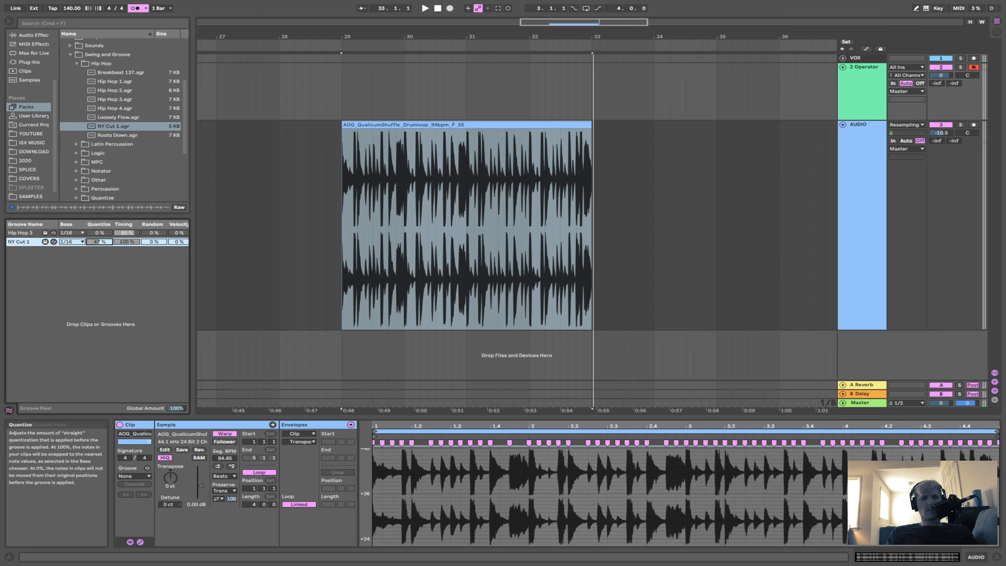
pyautogui.write('50')
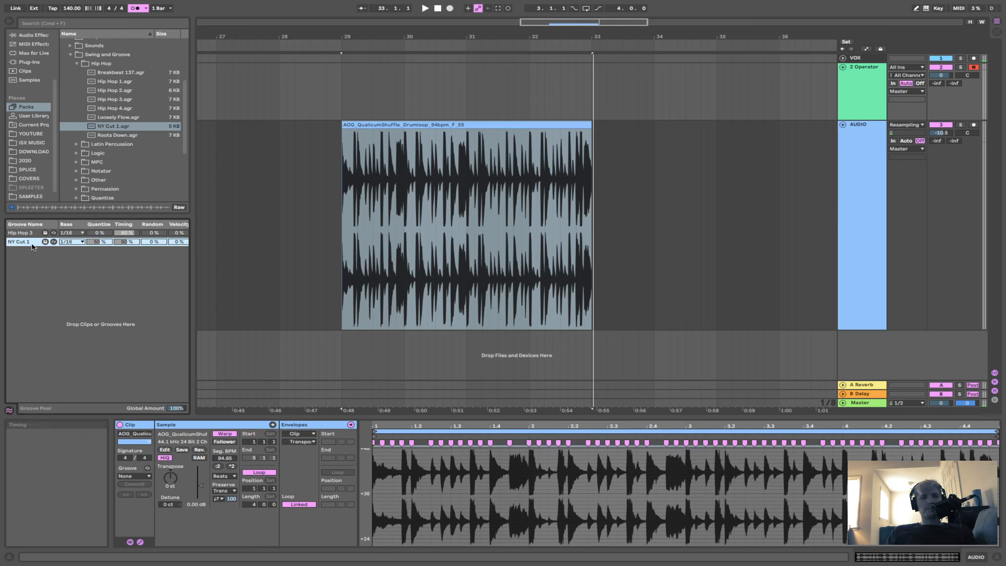
# Assign the NY Cut 1 groove to the drum loop clip, commit it, and play the grooved loop.
pyautogui.moveTo(24, 245); pyautogui.dragTo(122, 438)
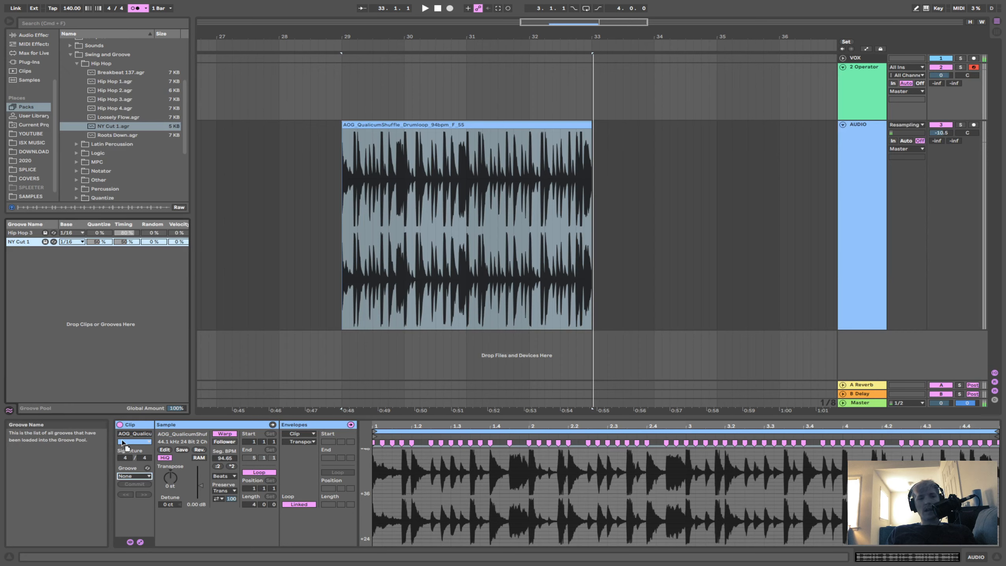
pyautogui.moveTo(132, 479); pyautogui.dragTo(133, 477)
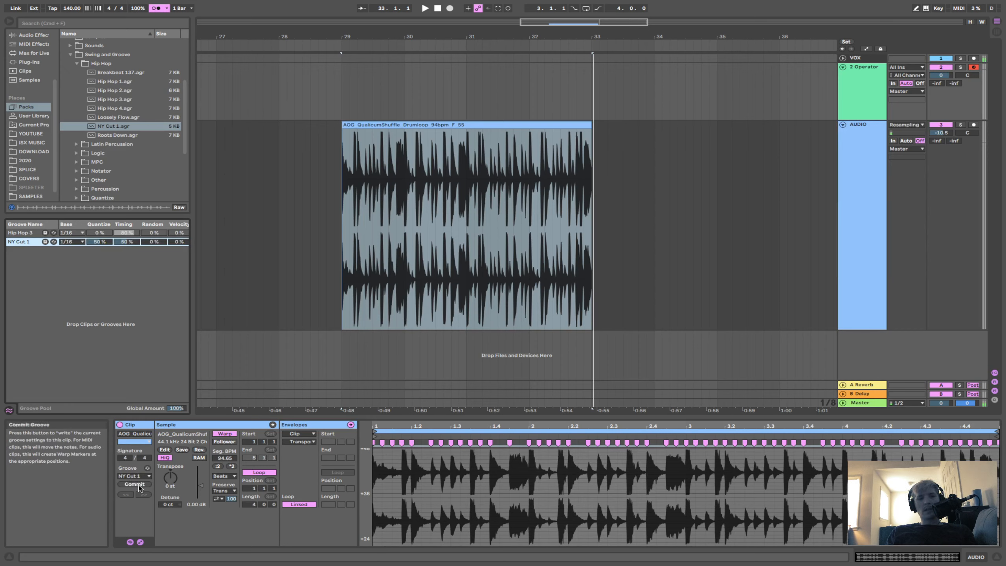
pyautogui.click(135, 484)
pyautogui.click(452, 209)
pyautogui.press('space')
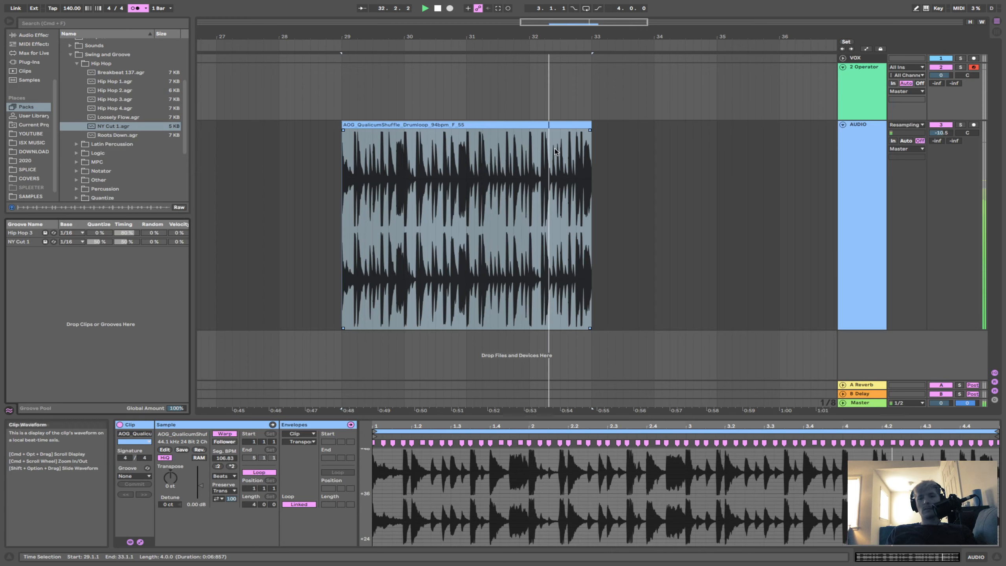
pyautogui.press('space')
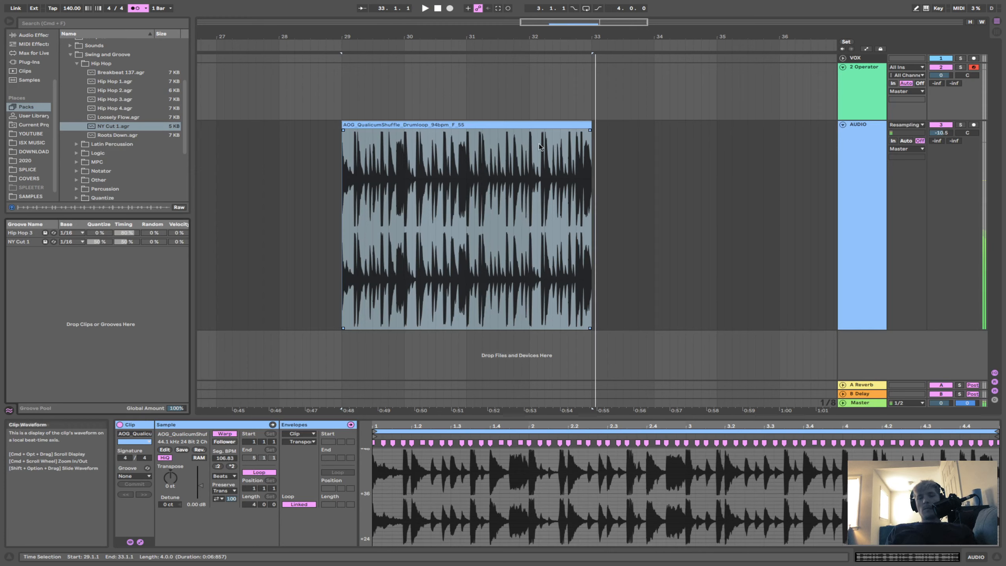
# Extract the groove from the drum loop clip into the groove pool.
pyautogui.click(485, 122)
pyautogui.rightClick(485, 123)
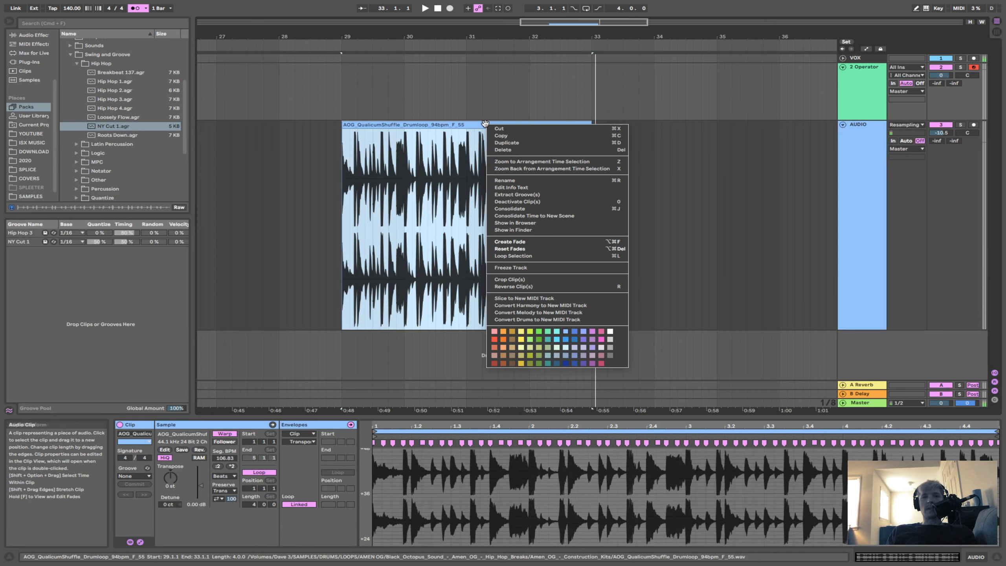
pyautogui.click(546, 196)
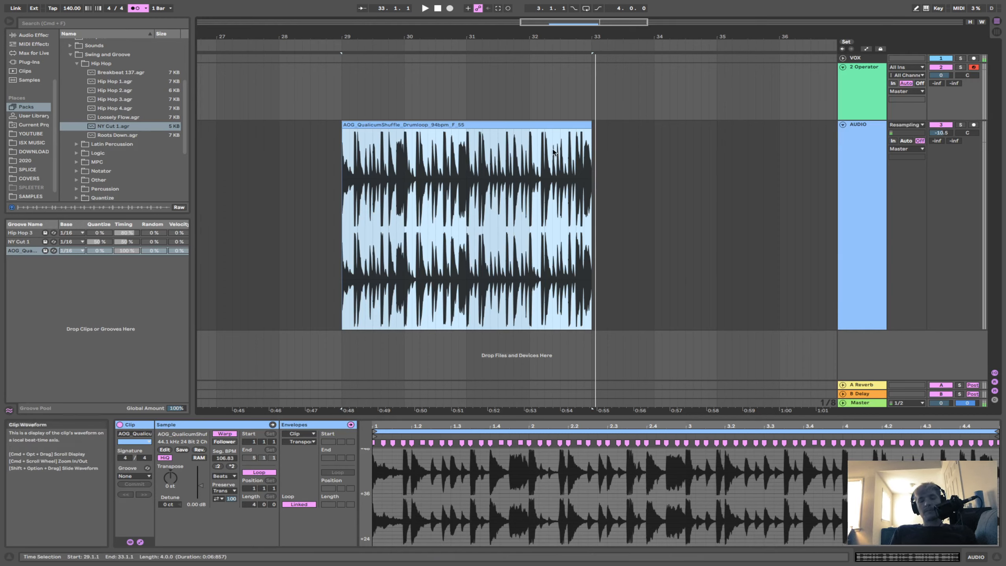
pyautogui.scroll(-3, 455, 199)
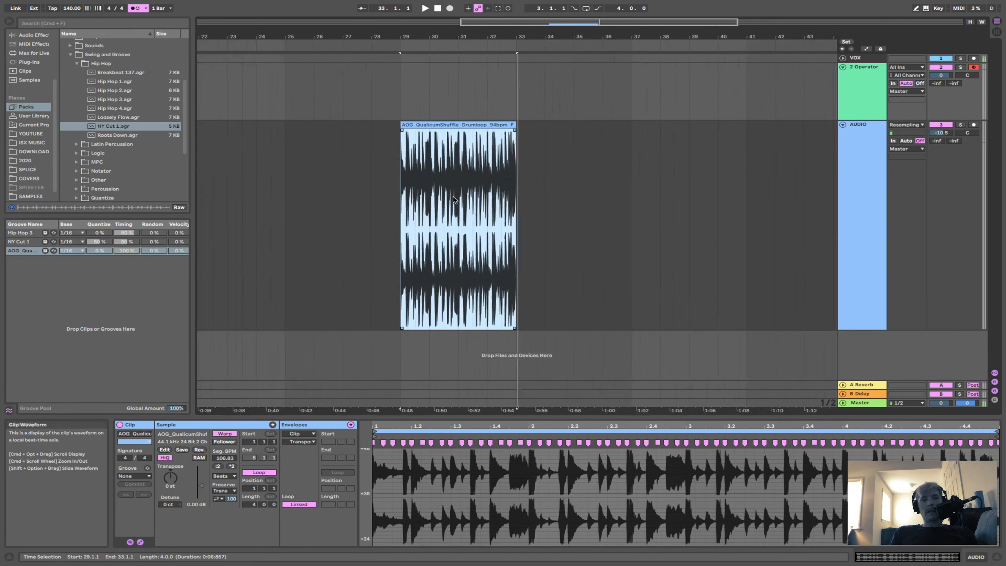
# Zoom in on the drum loop clip and hide the groove pool.
pyautogui.scroll(-2, 455, 199)
pyautogui.scroll(4, 455, 199)
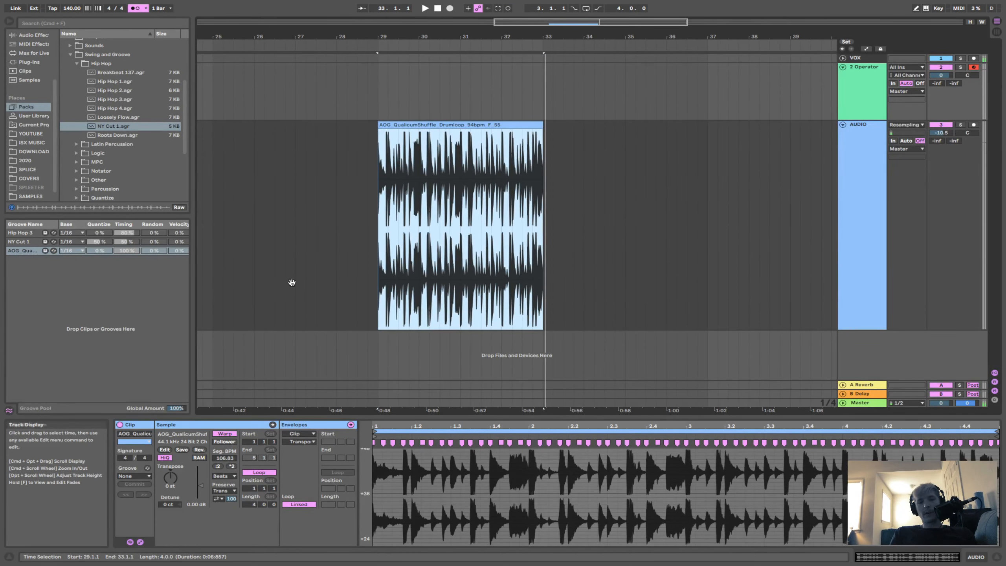
pyautogui.press('super+alt+g')
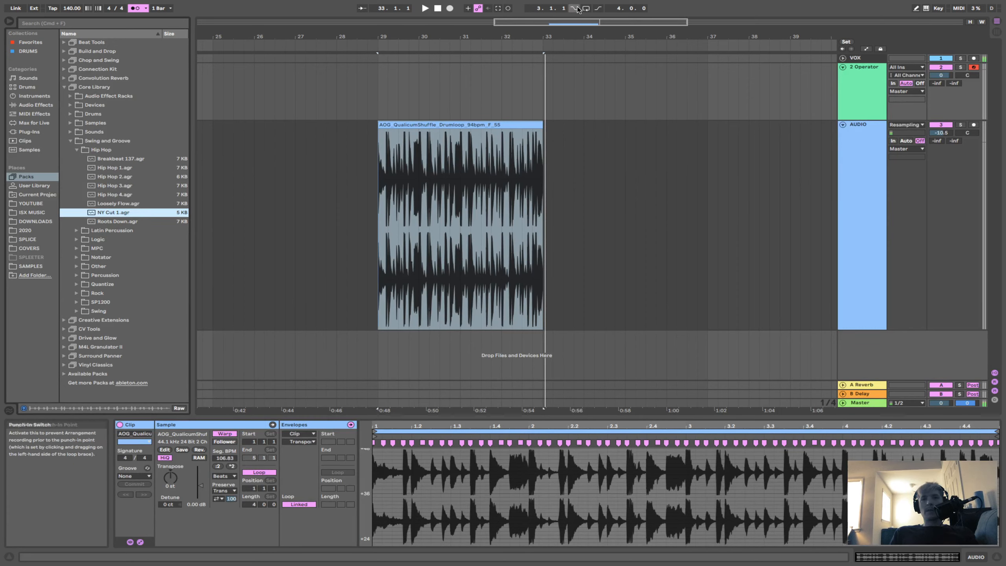
# Loop the arrangement over the whole four-bar drum loop clip and play it briefly.
pyautogui.click(625, 209)
pyautogui.click(507, 123)
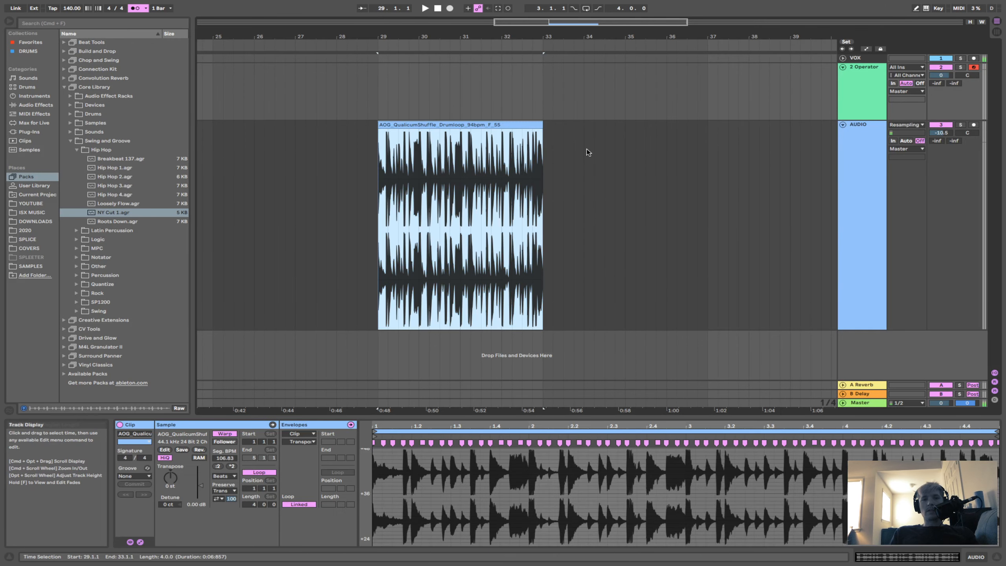
pyautogui.hscroll(-2, 588, 152)
pyautogui.press('super+l')
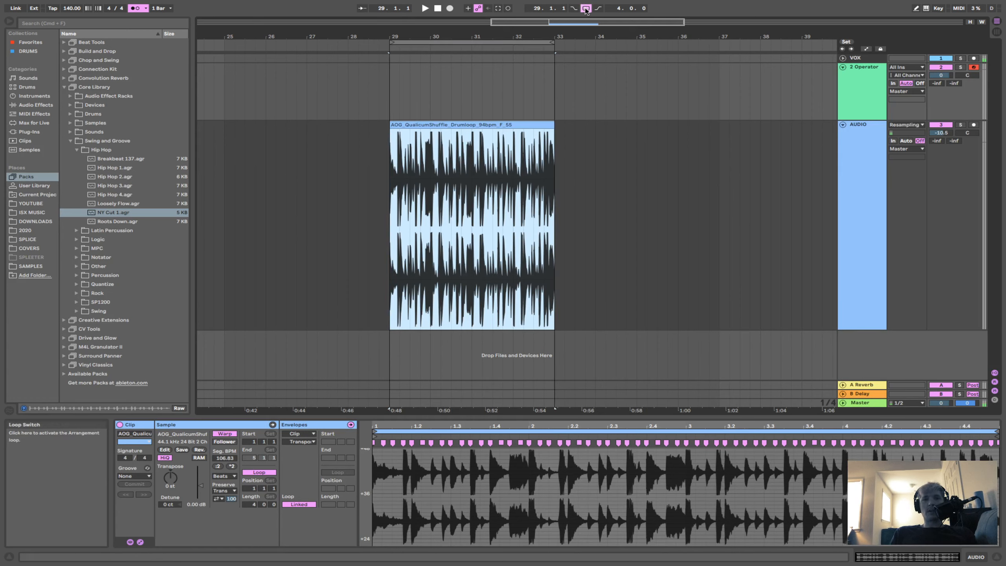
pyautogui.press('space')
pyautogui.press('space')
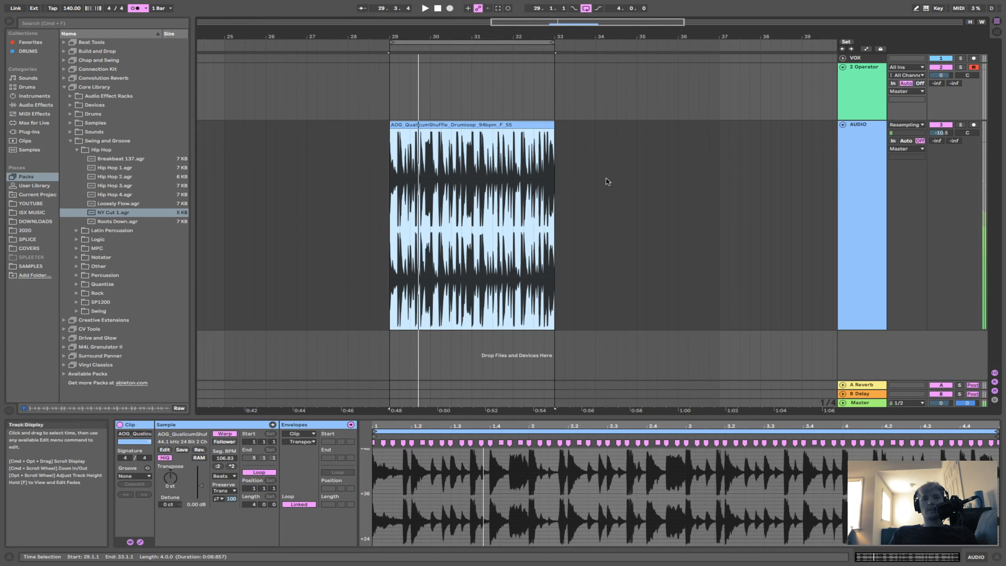
# Move the arrangement loop to a two-beat section of the drum loop starting at 30.4.1.
pyautogui.moveTo(494, 176); pyautogui.dragTo(671, 187)
pyautogui.press('super+l')
pyautogui.moveTo(515, 188); pyautogui.dragTo(464, 189)
pyautogui.press('super+l')
pyautogui.press('super+l')
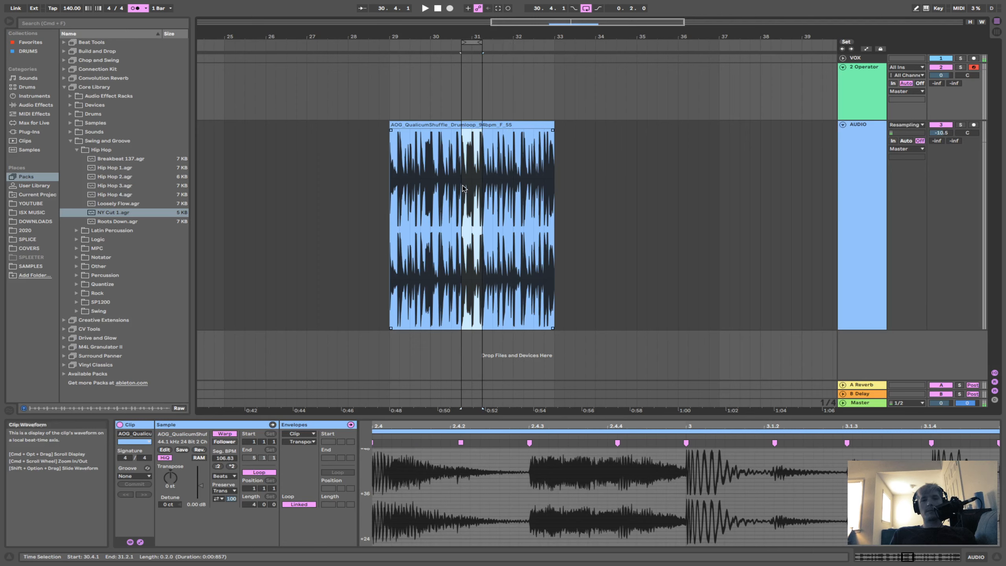
# Loop the first beat of the drum loop clip from 29.1.1 and play it.
pyautogui.click(542, 185)
pyautogui.moveTo(403, 172); pyautogui.dragTo(392, 175)
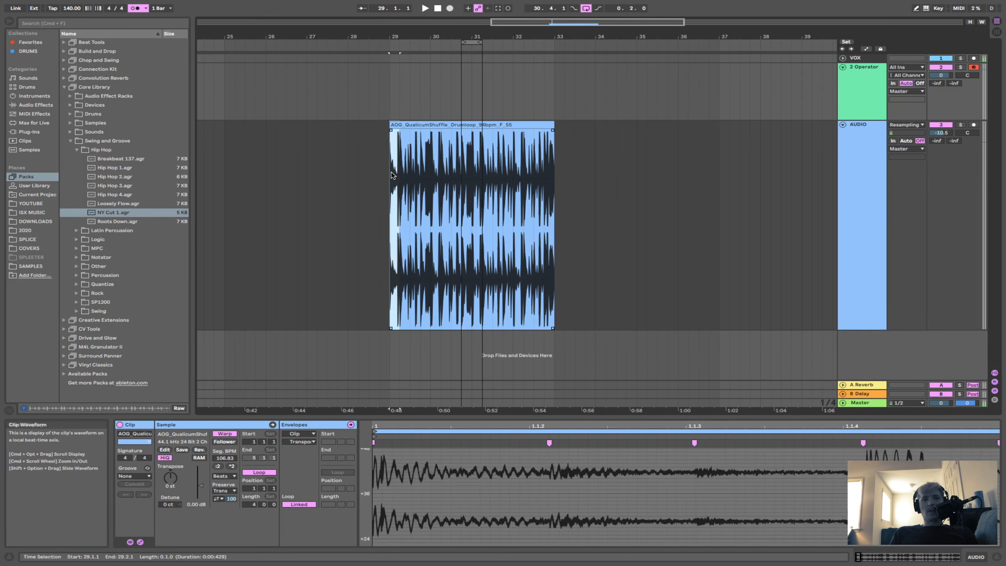
pyautogui.press('super+l')
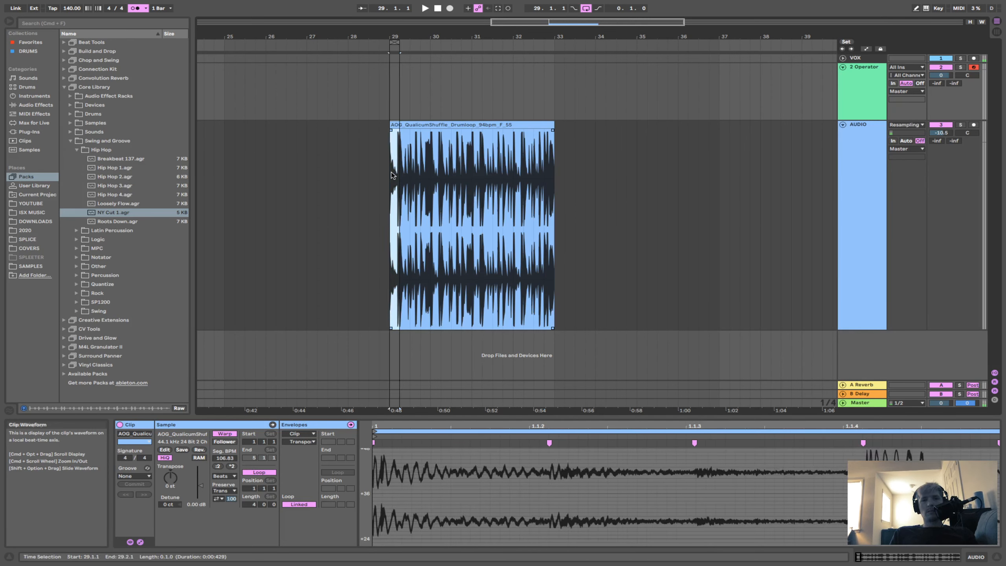
pyautogui.press('space')
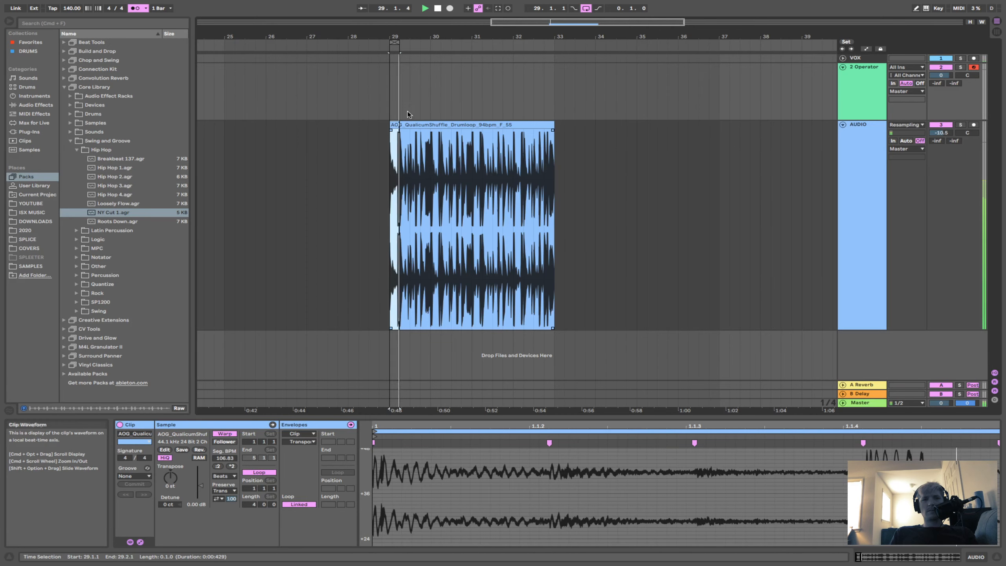
pyautogui.moveTo(396, 37); pyautogui.dragTo(435, 39)
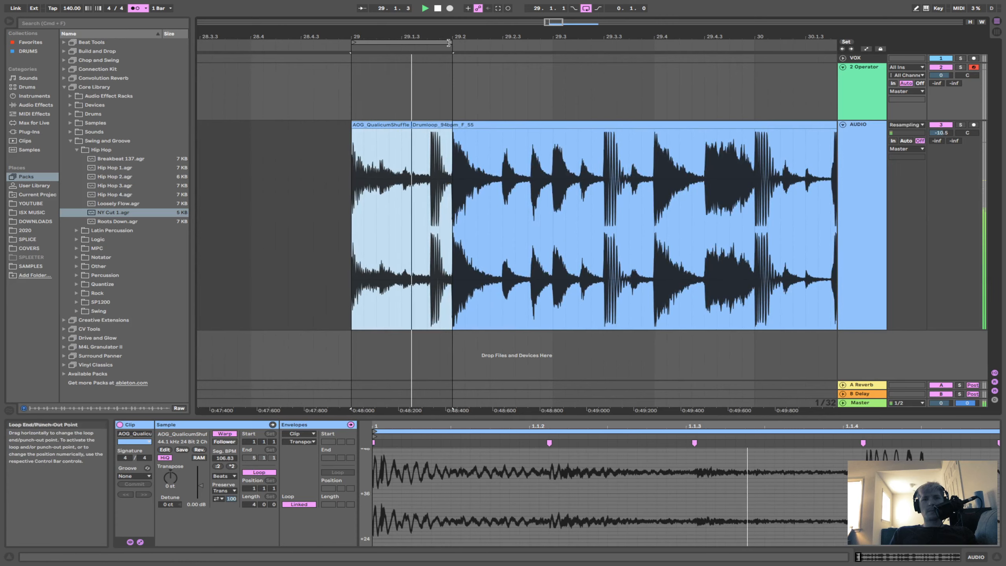
pyautogui.click(450, 42)
pyautogui.moveTo(481, 39); pyautogui.dragTo(489, 36)
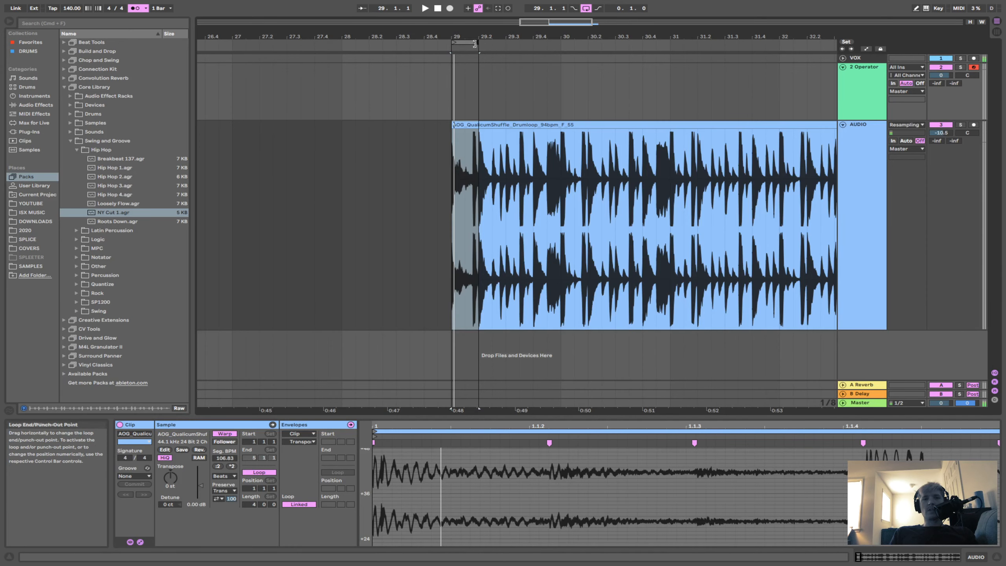
# Enable punch-in and punch-out, and extend the arrangement loop to two bars, ending at 31.1.1.
pyautogui.moveTo(714, 94)
pyautogui.mouseDown()
pyautogui.moveTo(699, 95)
pyautogui.moveTo(710, 95)
pyautogui.mouseUp()
pyautogui.click(573, 8)
pyautogui.click(598, 8)
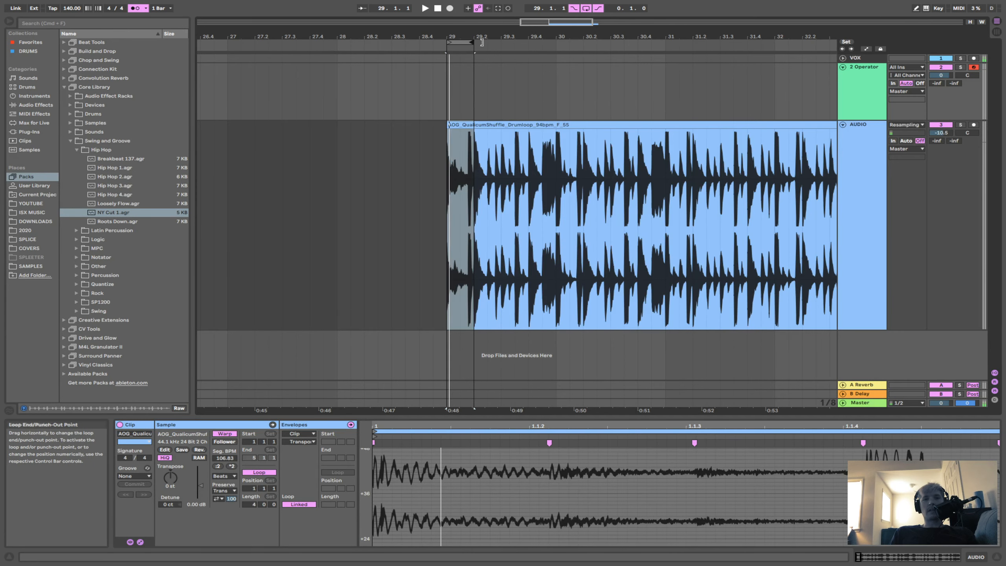
pyautogui.moveTo(474, 42); pyautogui.dragTo(667, 46)
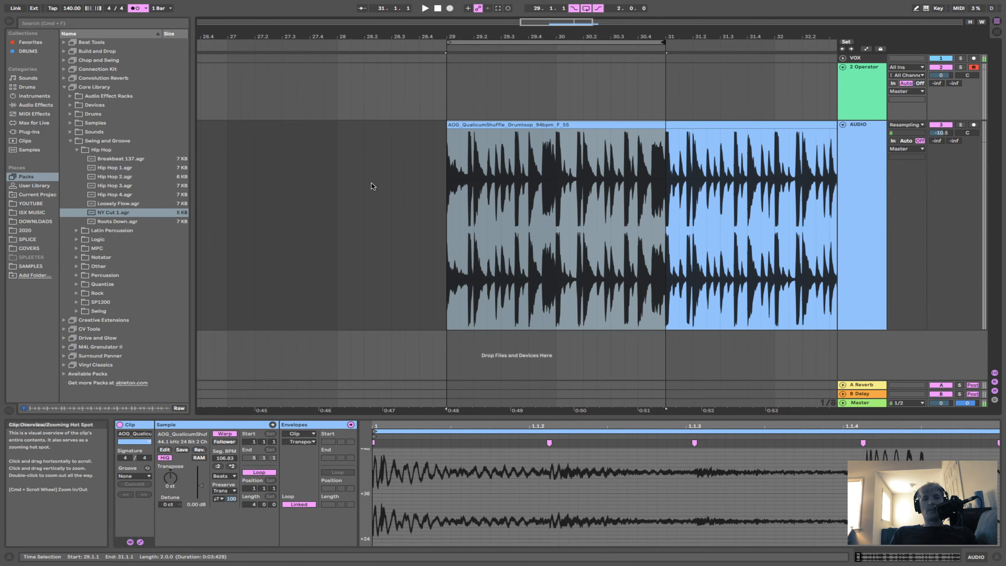
# Clear the time selection and switch off punch-in, punch-out and the arrangement loop.
pyautogui.click(311, 206)
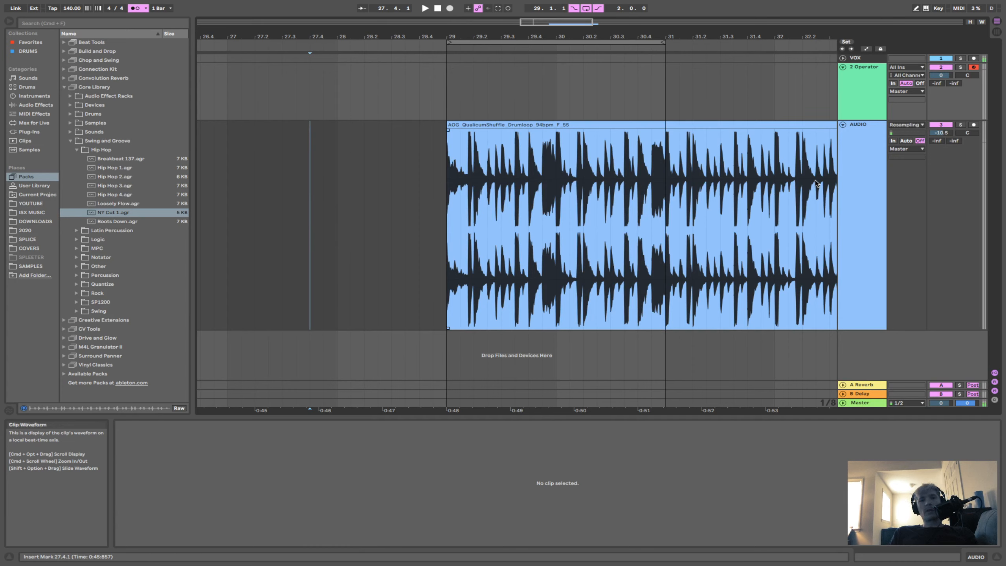
pyautogui.click(573, 8)
pyautogui.click(586, 8)
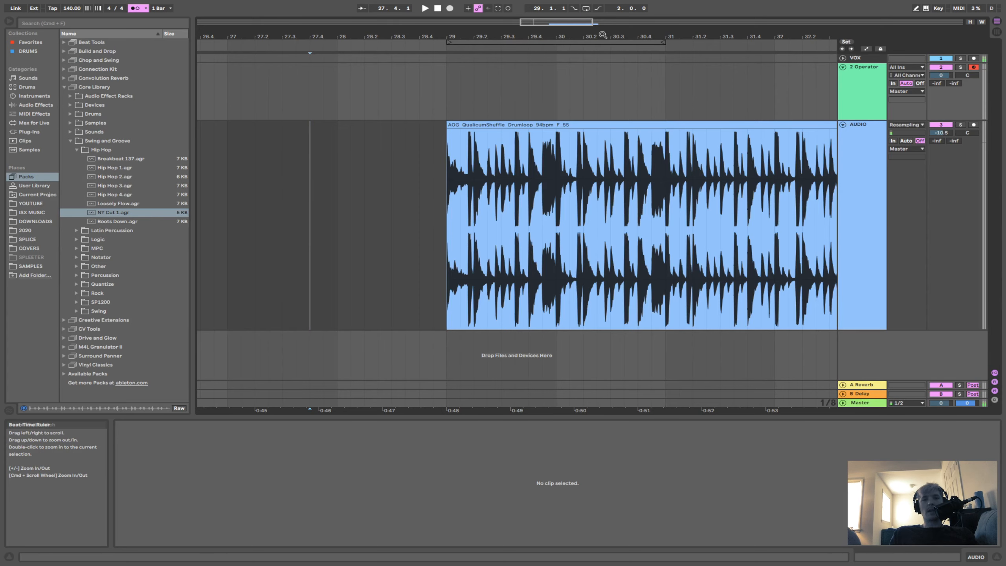
pyautogui.scroll(-5, 662, 149)
pyautogui.hscroll(5, 661, 150)
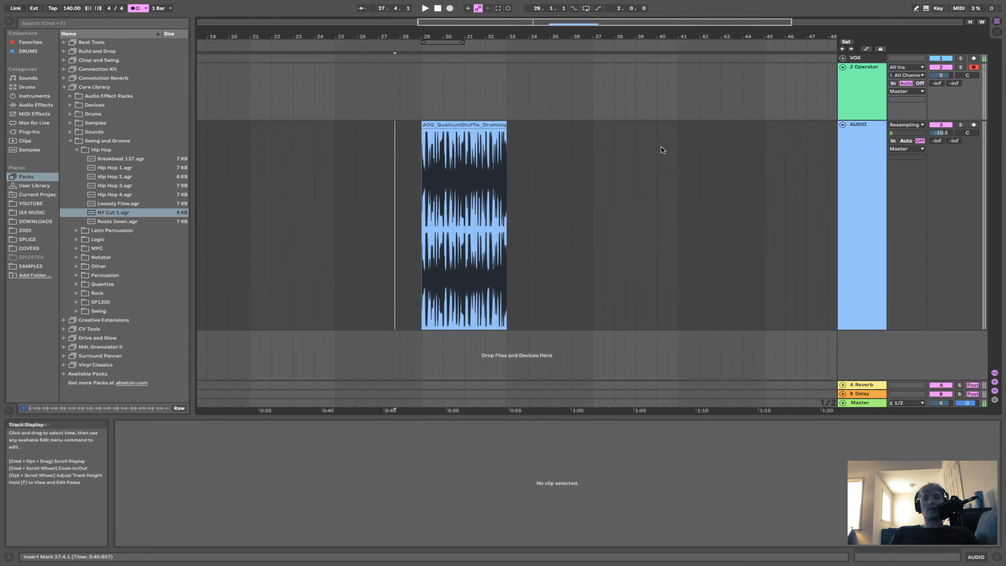
pyautogui.hscroll(5, 662, 150)
pyautogui.hscroll(-4, 661, 150)
pyautogui.hscroll(6, 661, 150)
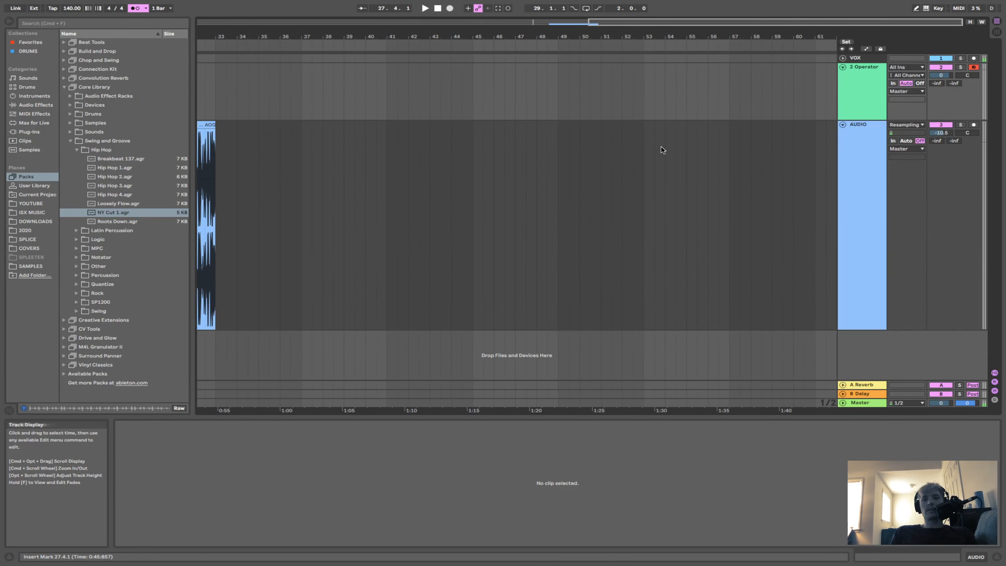
pyautogui.hscroll(-5, 661, 150)
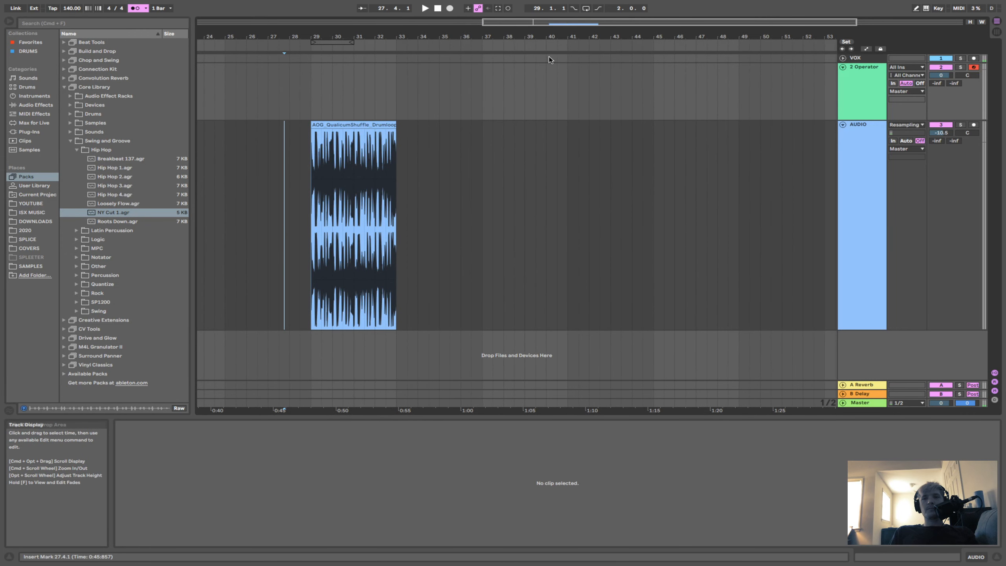
# Switch Draw Mode on and back off.
pyautogui.click(564, 8)
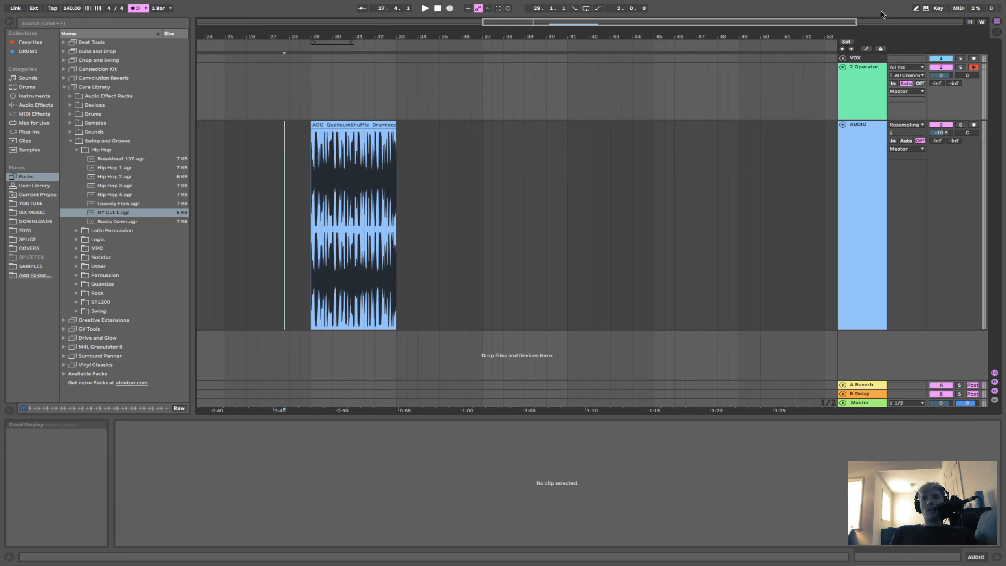
pyautogui.click(916, 7)
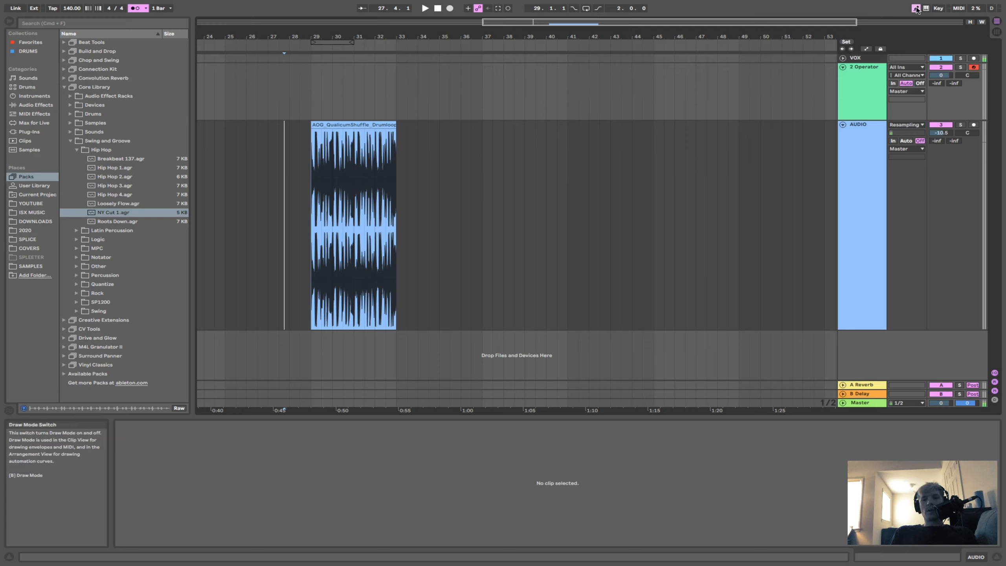
pyautogui.click(916, 8)
# Create a ten-bar MIDI clip from bar 38 on the Operator track and draw six short notes in it.
pyautogui.moveTo(504, 91); pyautogui.dragTo(717, 100)
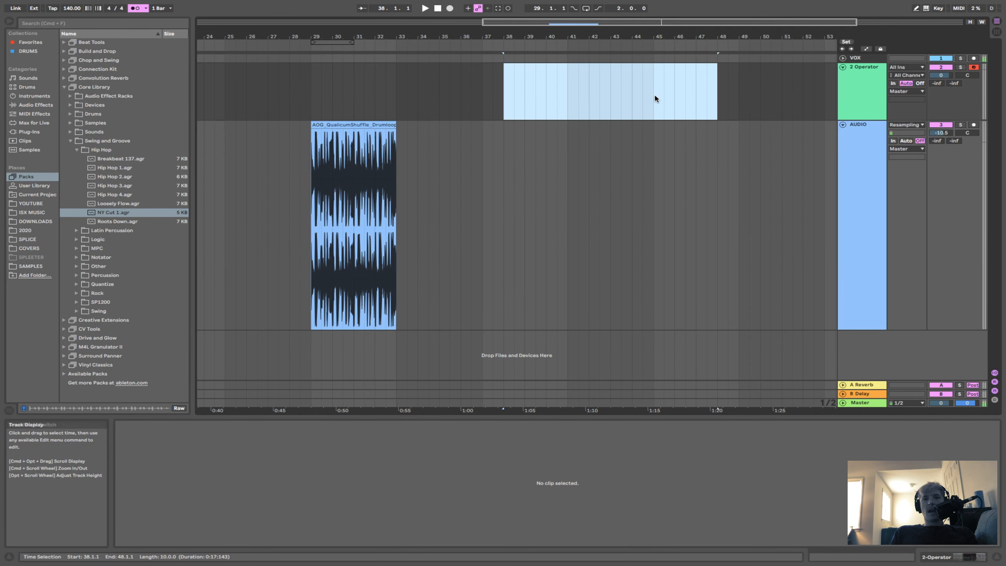
pyautogui.press('super+shift+m')
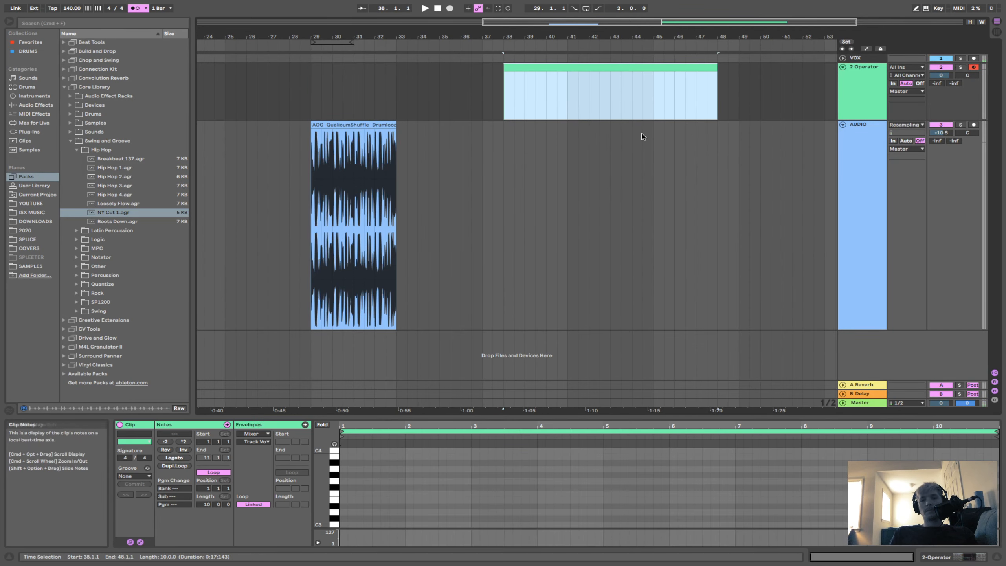
pyautogui.doubleClick(368, 481)
pyautogui.doubleClick(441, 480)
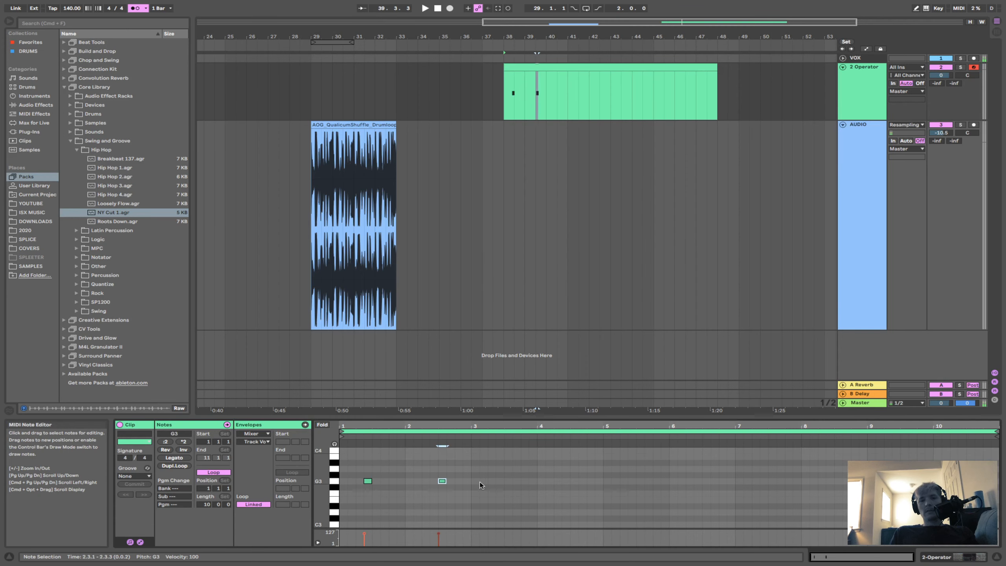
pyautogui.doubleClick(534, 481)
pyautogui.doubleClick(574, 506)
pyautogui.doubleClick(690, 475)
pyautogui.doubleClick(755, 475)
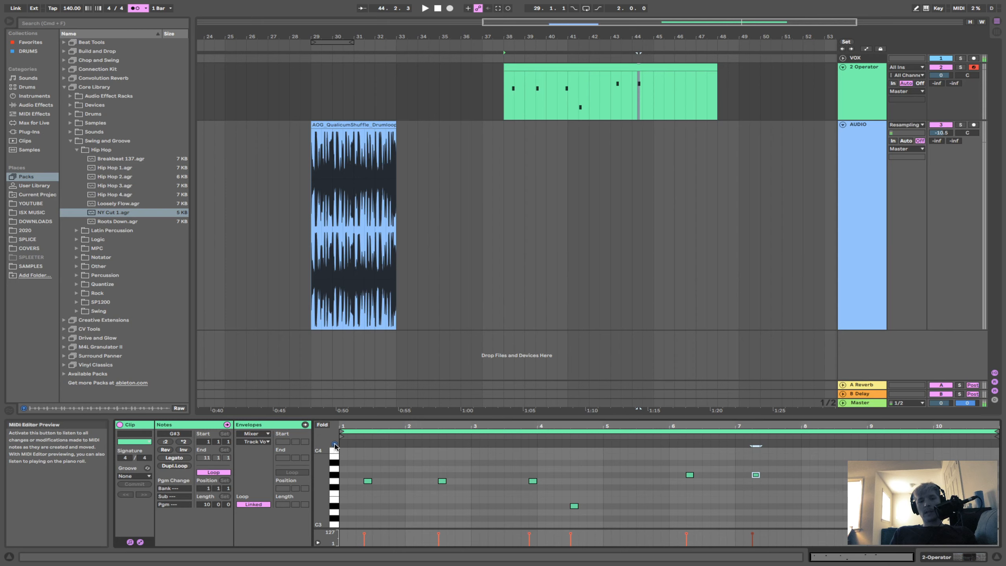
# Draw four more short notes within the clip's first five bars and apply Legato to all the notes.
pyautogui.doubleClick(401, 475)
pyautogui.doubleClick(500, 475)
pyautogui.doubleClick(583, 469)
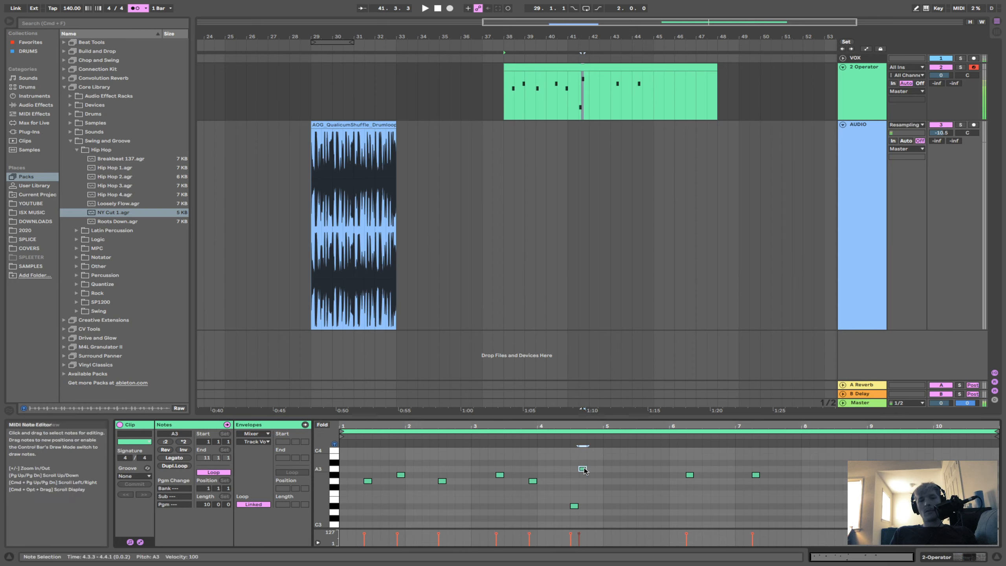
pyautogui.doubleClick(623, 500)
pyautogui.moveTo(777, 453); pyautogui.dragTo(356, 523)
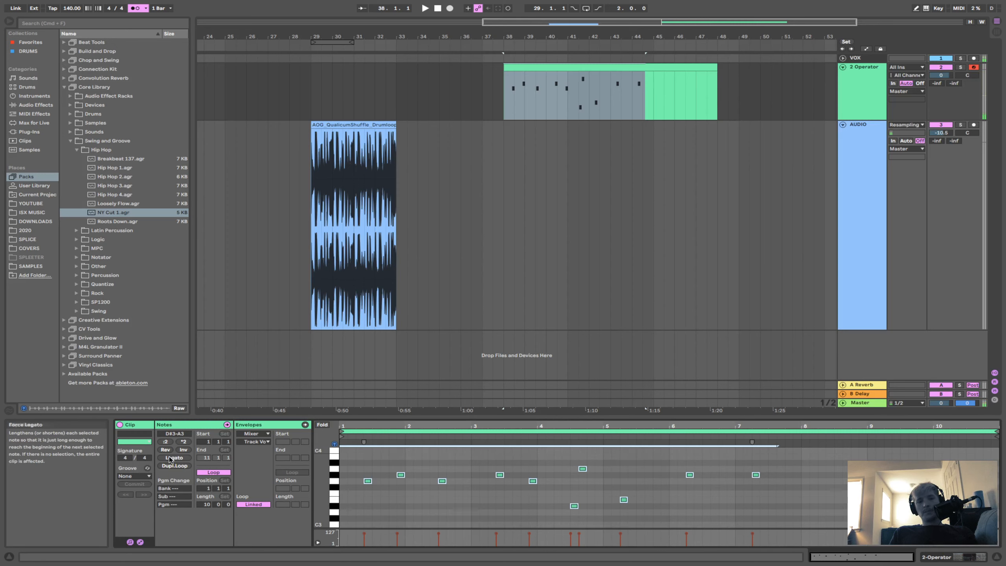
pyautogui.click(183, 458)
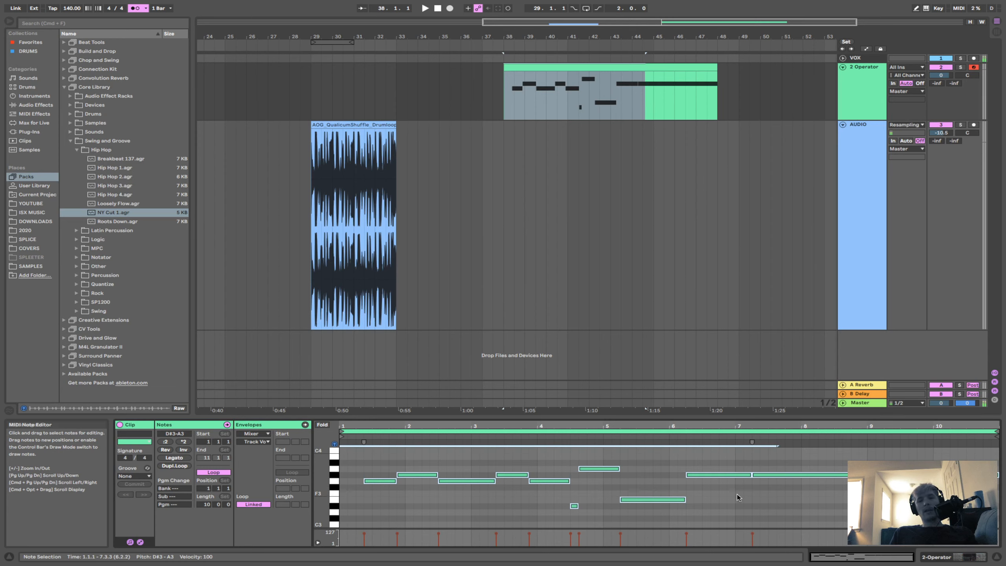
# Delete all notes from the MIDI clip, including the remaining D#3 in bar 4.
pyautogui.moveTo(869, 499); pyautogui.dragTo(356, 467)
pyautogui.press('Delete')
pyautogui.moveTo(536, 484); pyautogui.dragTo(604, 514)
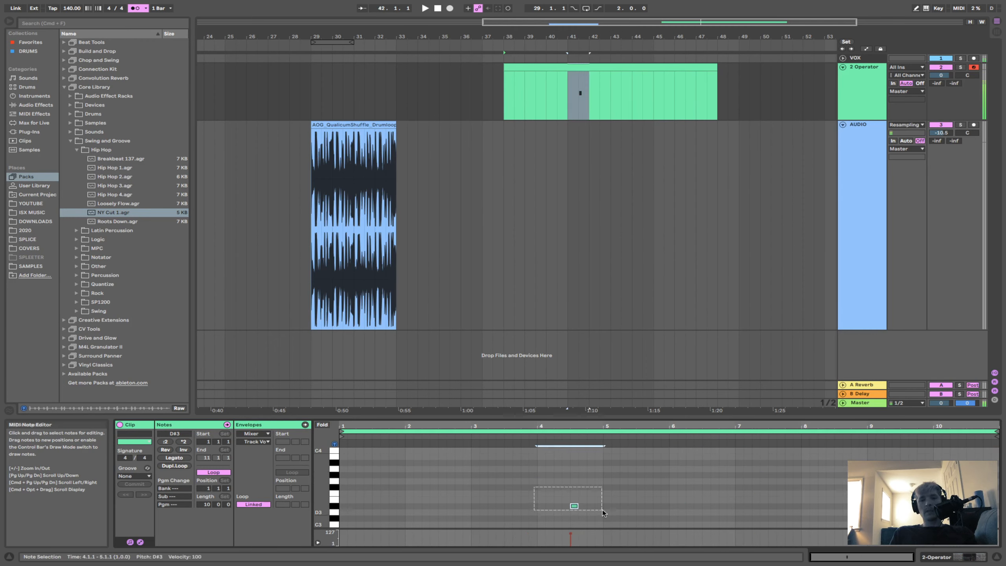
pyautogui.press('Delete')
# Try Legato on a single A#3 note drawn at the clip's start and delete the note.
pyautogui.doubleClick(346, 466)
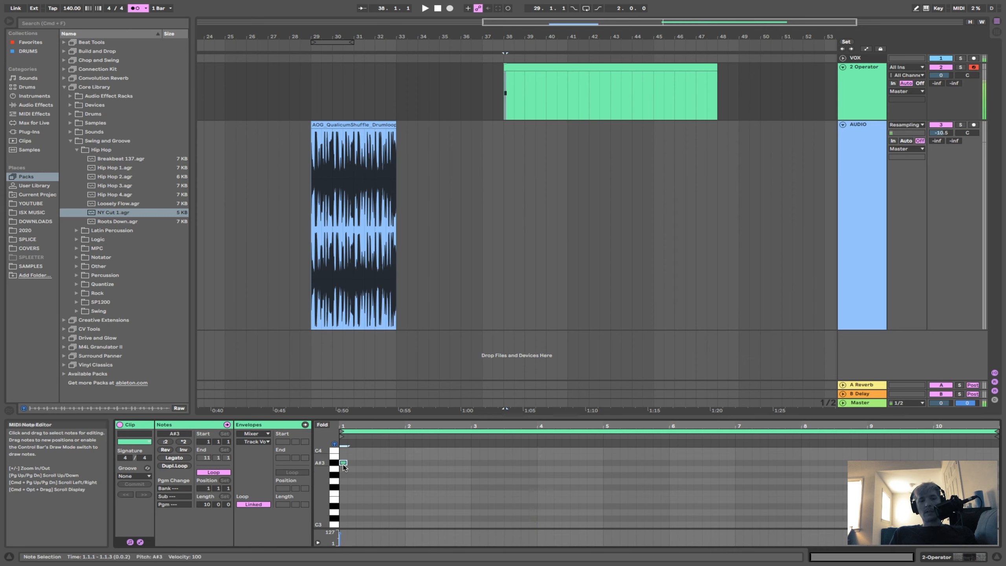
pyautogui.click(174, 458)
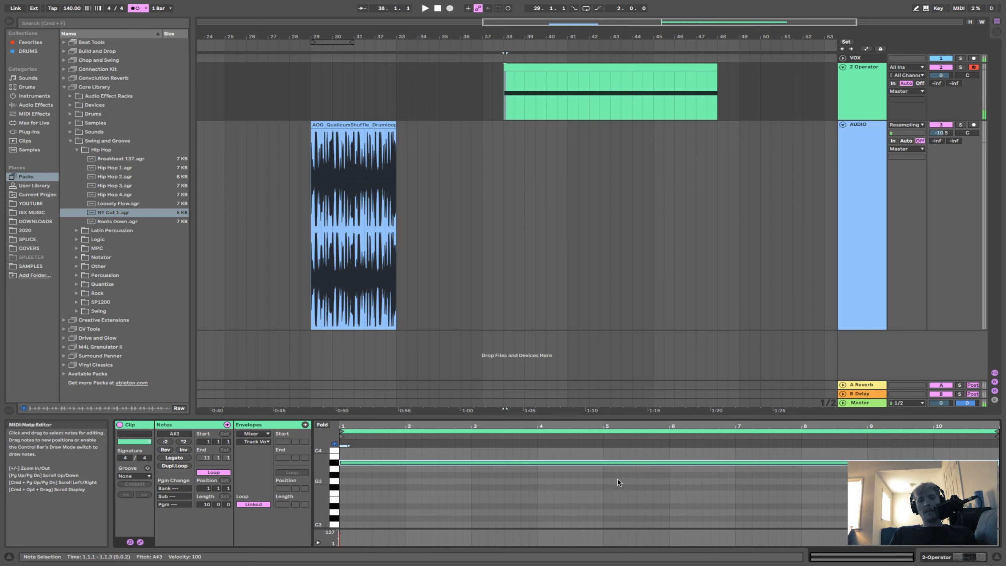
pyautogui.doubleClick(647, 463)
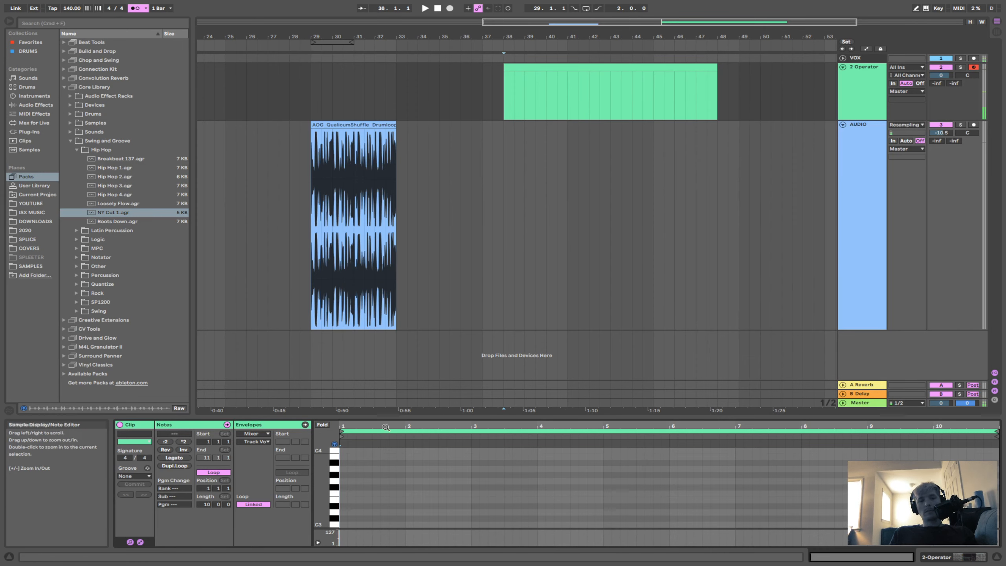
# Draw six short notes between D#3 and B3 from bar 2 to bar 9 of the clip and invert them all.
pyautogui.doubleClick(409, 480)
pyautogui.click(611, 504)
pyautogui.doubleClick(607, 500)
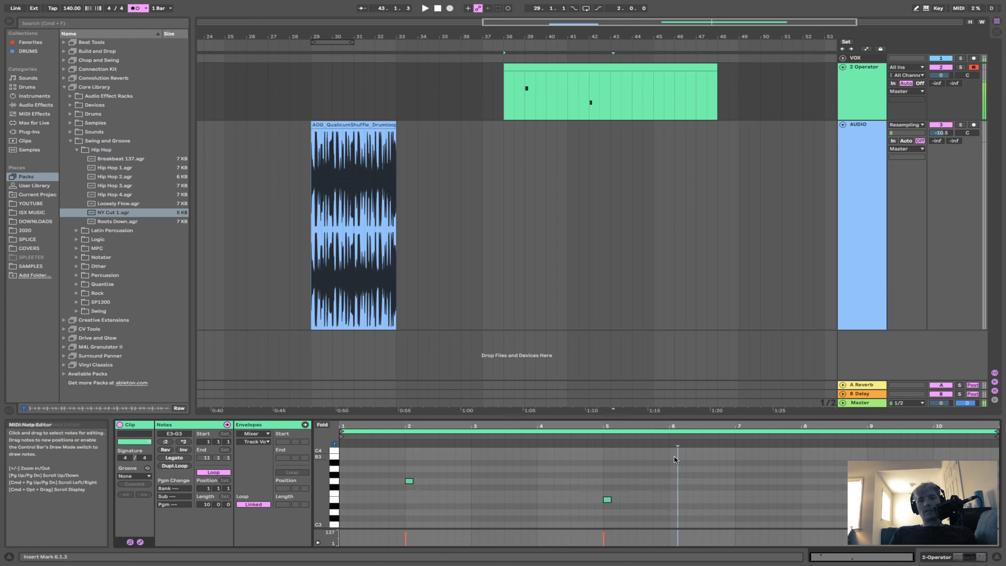
pyautogui.doubleClick(673, 456)
pyautogui.doubleClick(805, 499)
pyautogui.doubleClick(913, 505)
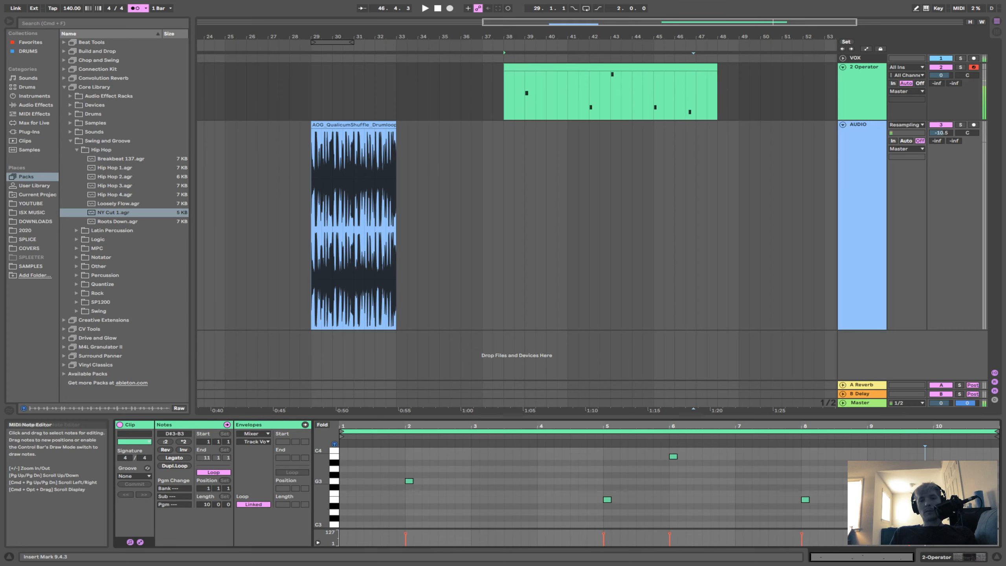
pyautogui.doubleClick(921, 481)
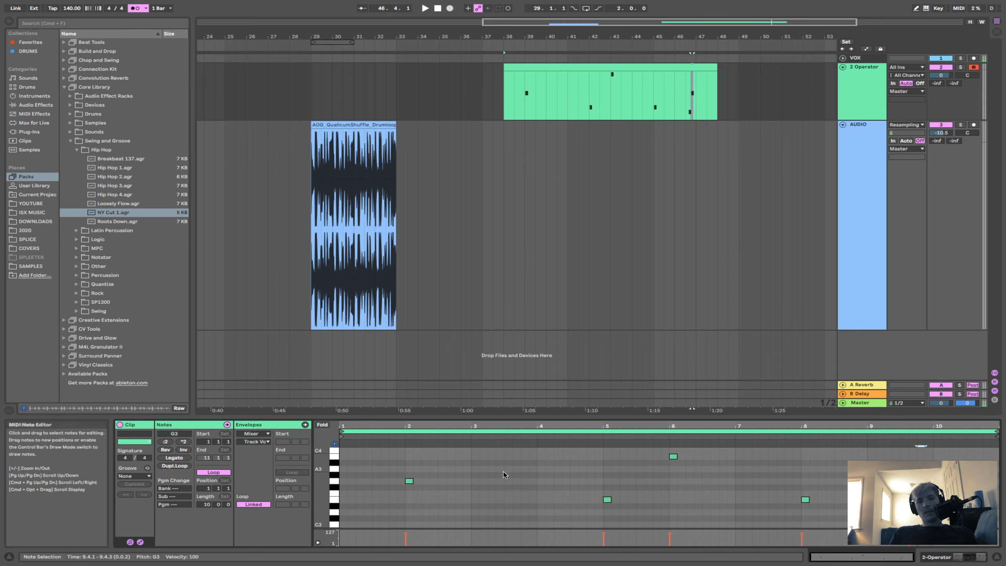
pyautogui.press('super+a')
pyautogui.click(184, 450)
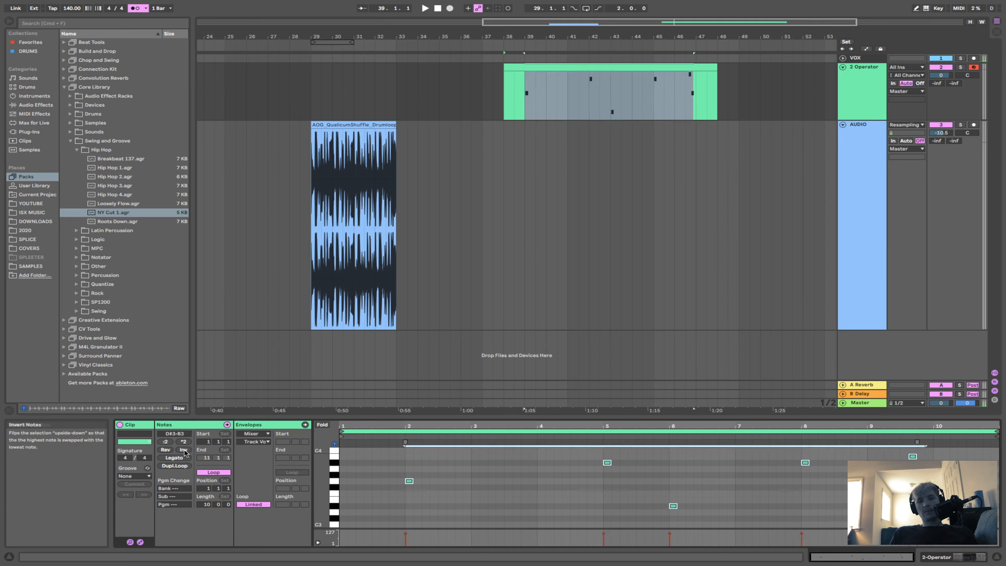
# Invert the pitches of the six selected notes repeatedly to compare both orientations, ending in the original arrangement.
pyautogui.click(185, 451)
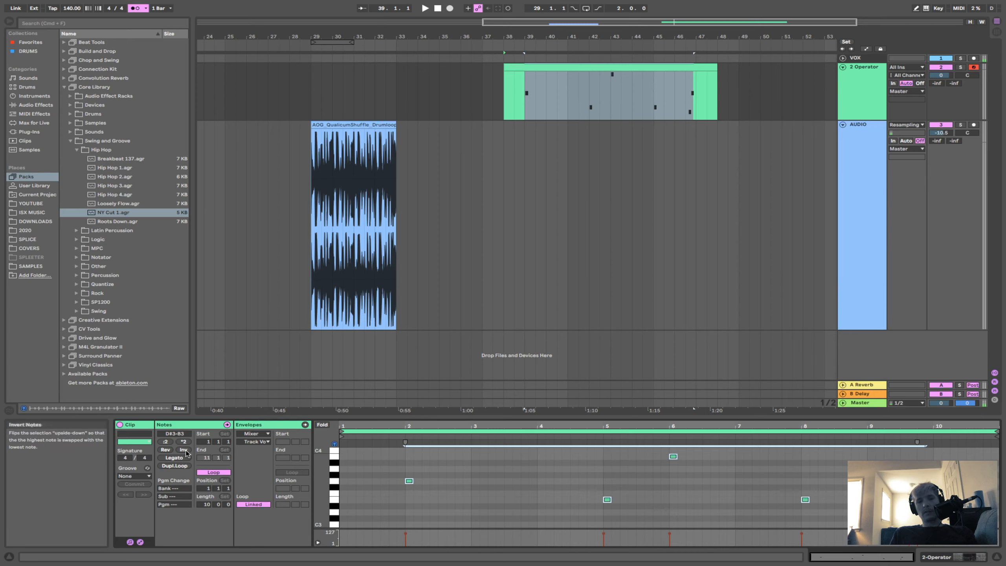
pyautogui.click(185, 452)
pyautogui.click(185, 452)
pyautogui.click(185, 452)
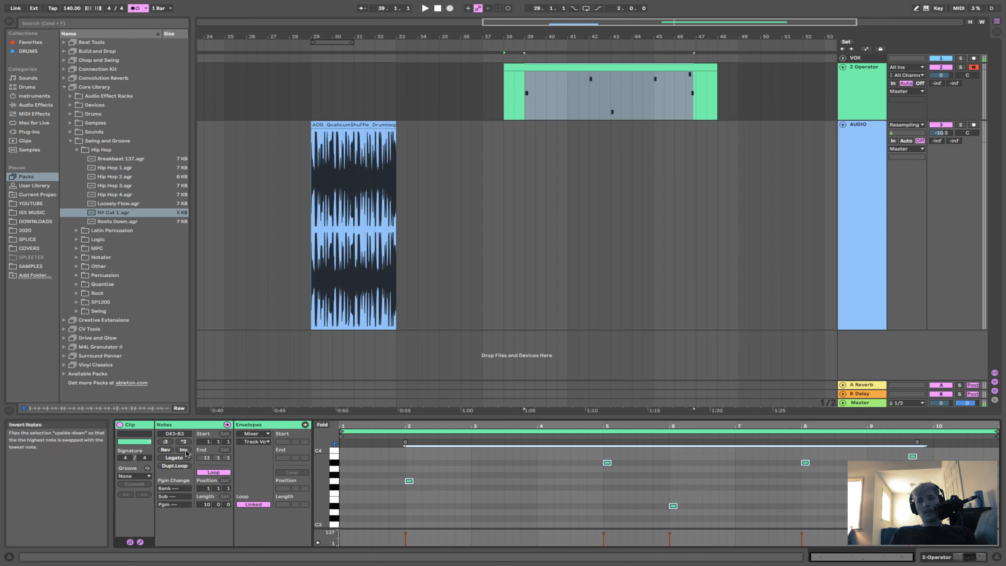
pyautogui.click(185, 451)
pyautogui.click(185, 452)
pyautogui.click(186, 451)
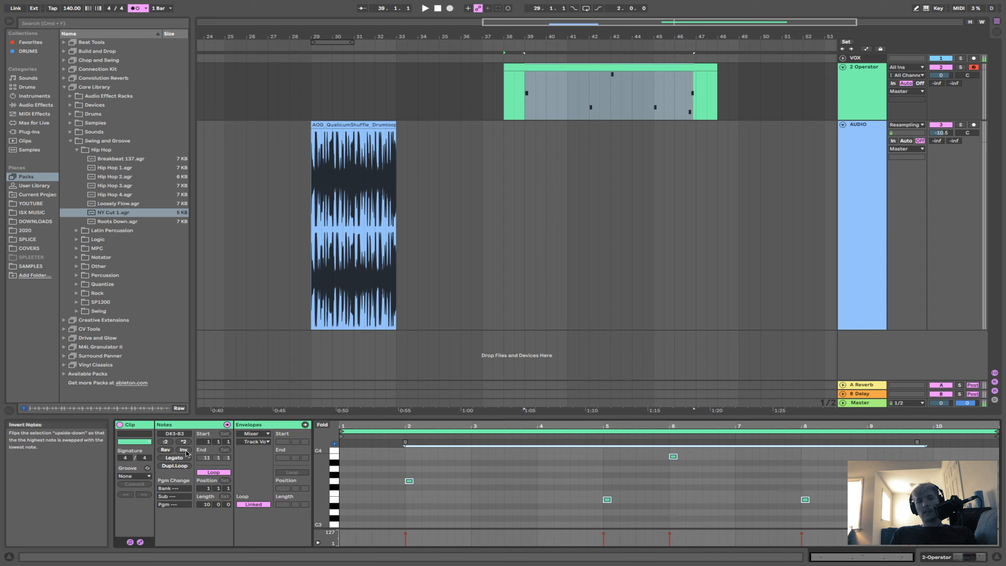
pyautogui.click(186, 452)
pyautogui.click(185, 452)
pyautogui.click(185, 452)
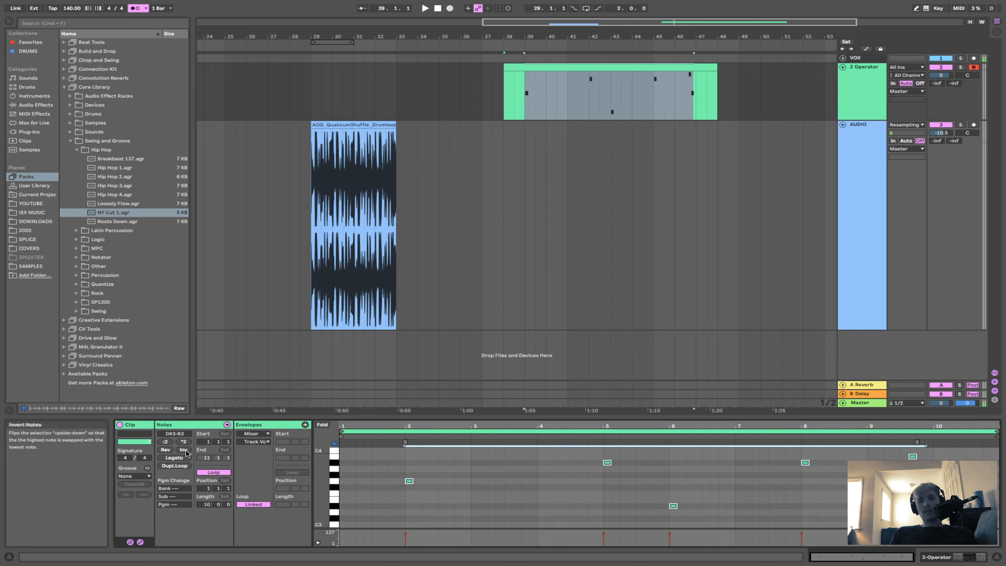
pyautogui.click(185, 452)
pyautogui.click(185, 451)
pyautogui.click(185, 451)
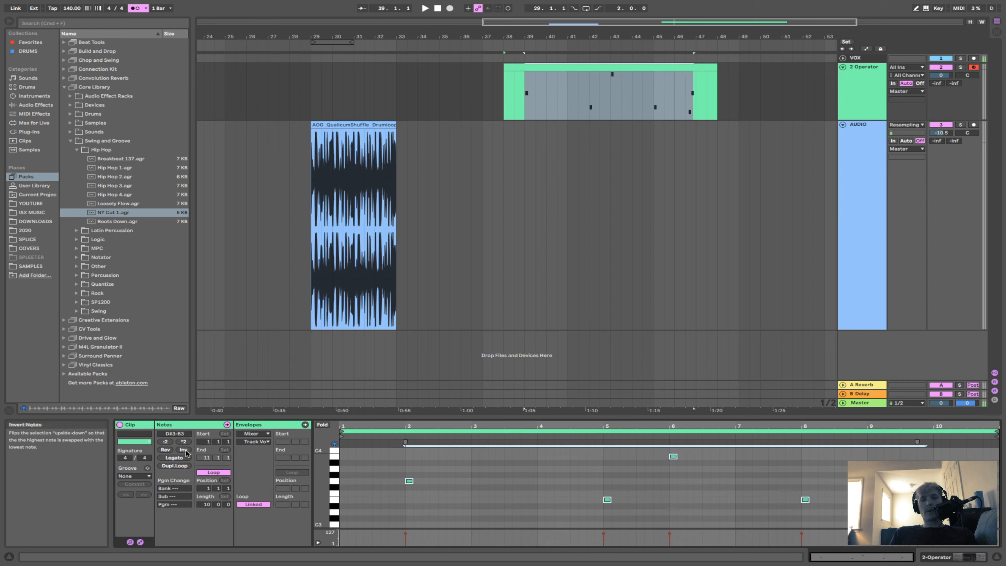
pyautogui.click(185, 451)
pyautogui.click(185, 451)
pyautogui.click(185, 451)
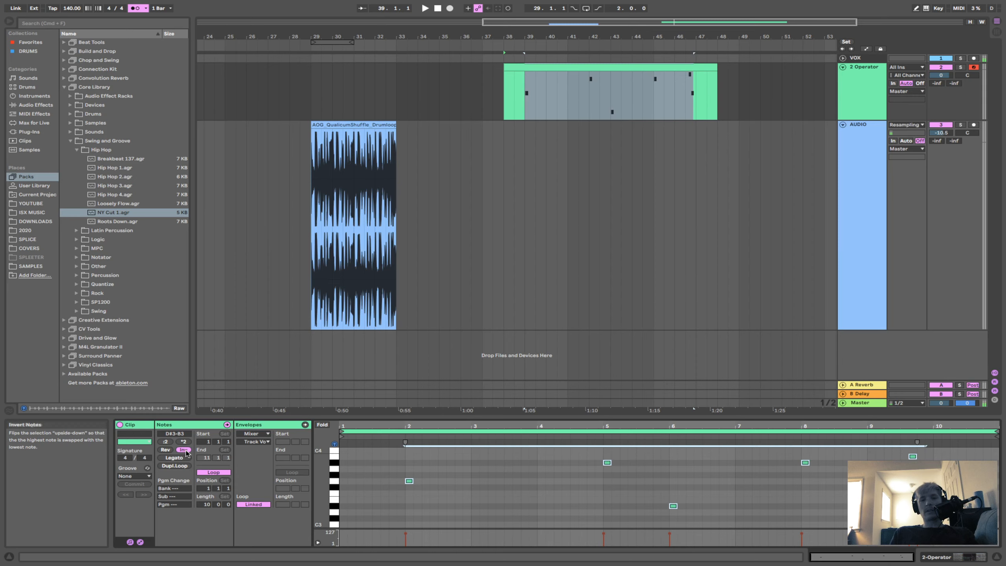
pyautogui.click(185, 451)
pyautogui.click(185, 451)
# Reverse the six selected notes in time repeatedly, ending in their original order.
pyautogui.click(166, 452)
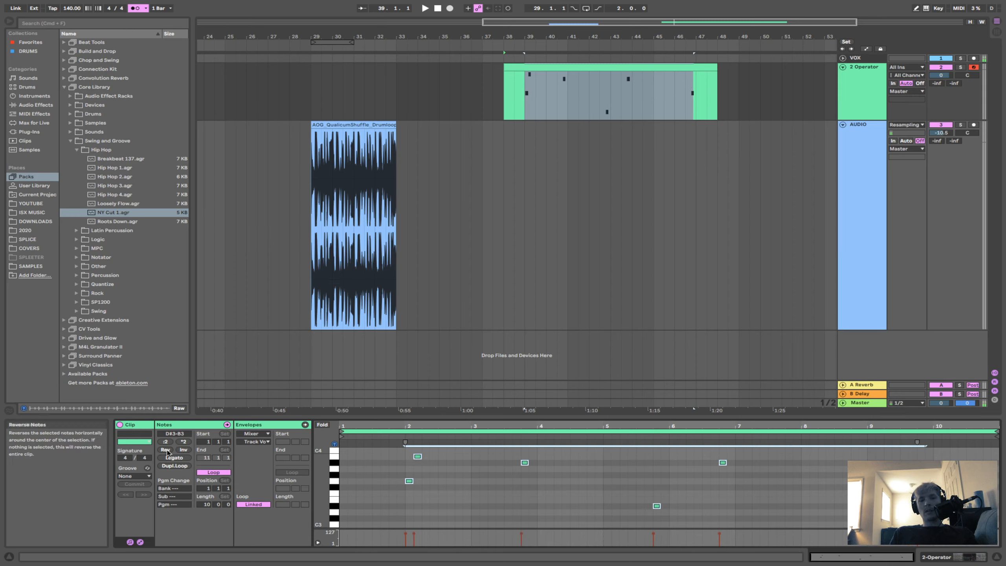
pyautogui.click(167, 451)
pyautogui.click(166, 450)
pyautogui.click(165, 450)
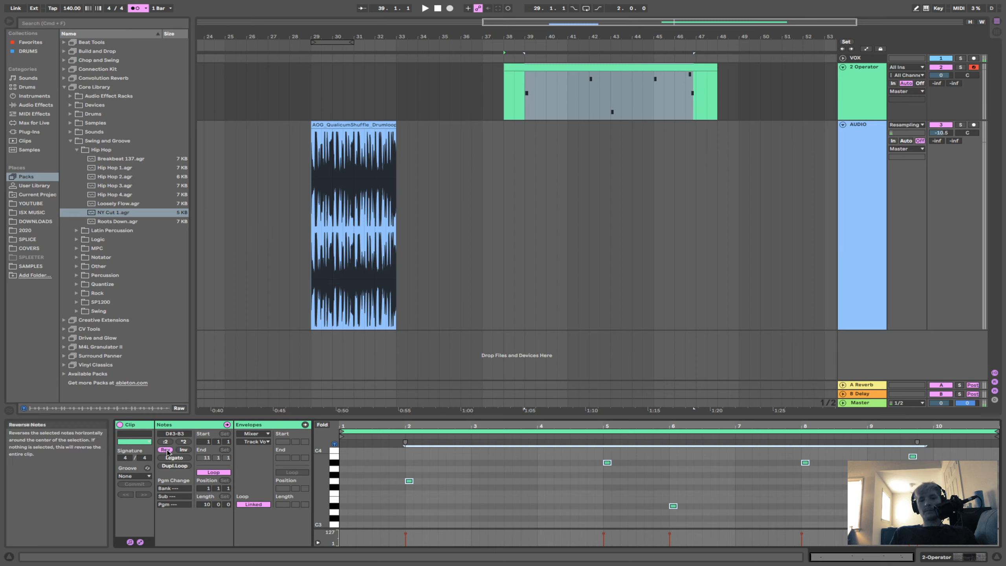
pyautogui.click(165, 450)
pyautogui.click(166, 450)
pyautogui.click(166, 450)
pyautogui.click(166, 450)
pyautogui.click(166, 450)
pyautogui.click(166, 450)
# Deselect the notes and switch the whole clip between half and double tempo, ending at a 5-bar loop length.
pyautogui.click(460, 482)
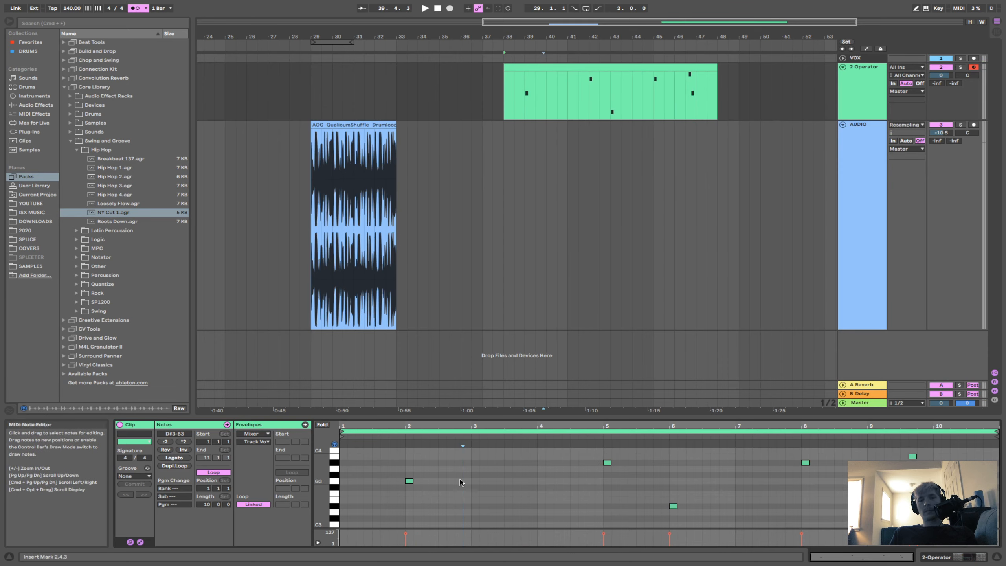
pyautogui.click(573, 67)
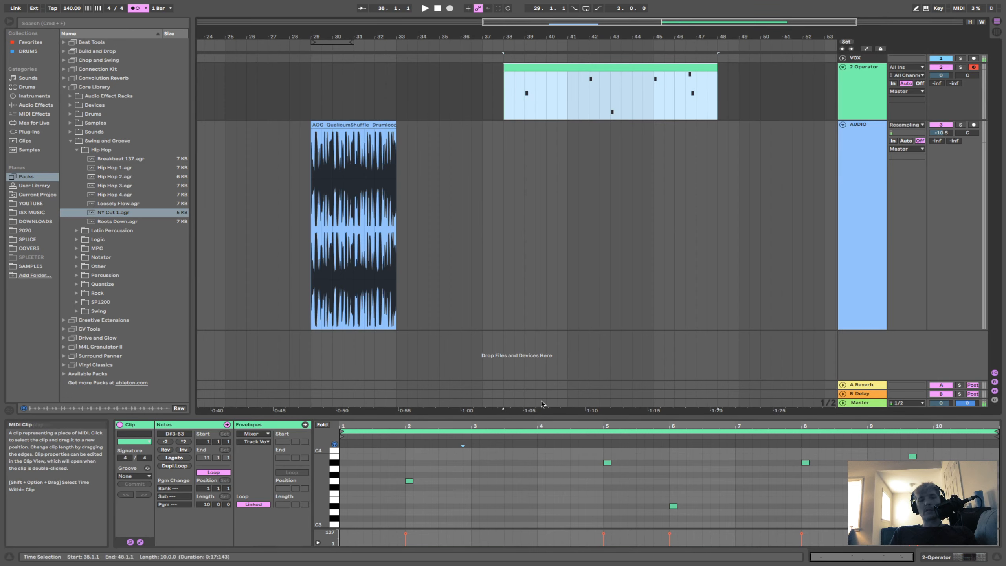
pyautogui.click(512, 499)
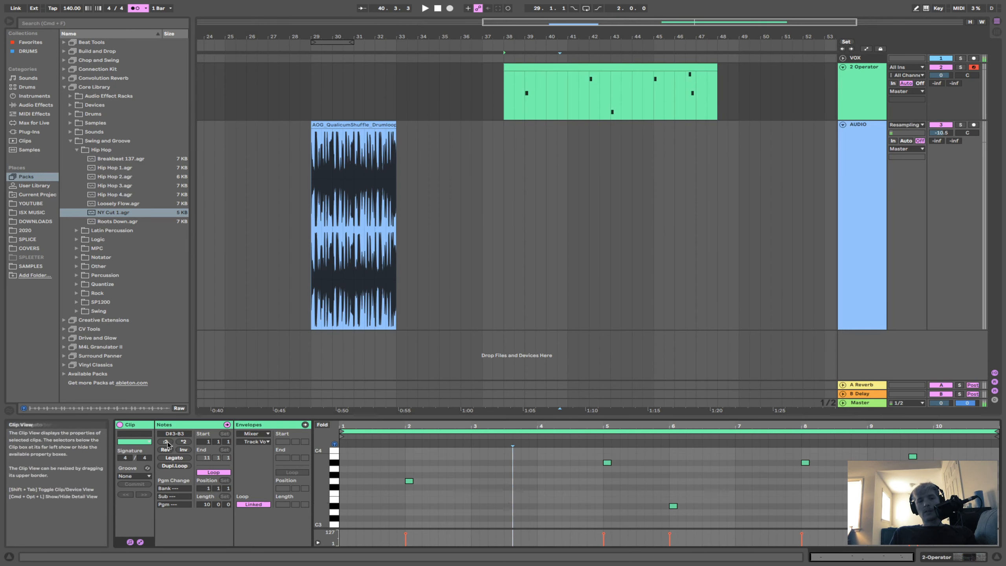
pyautogui.click(187, 442)
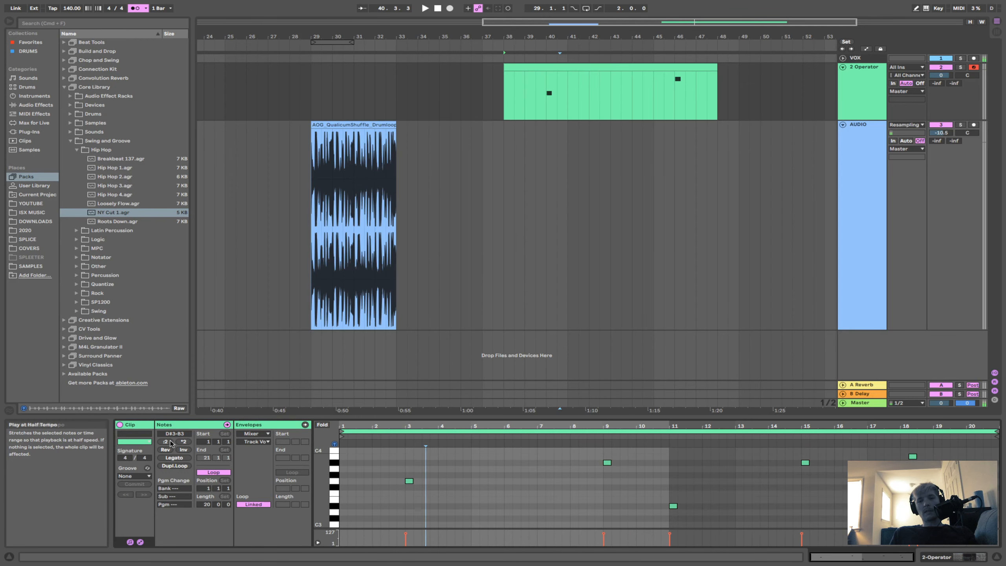
pyautogui.click(166, 443)
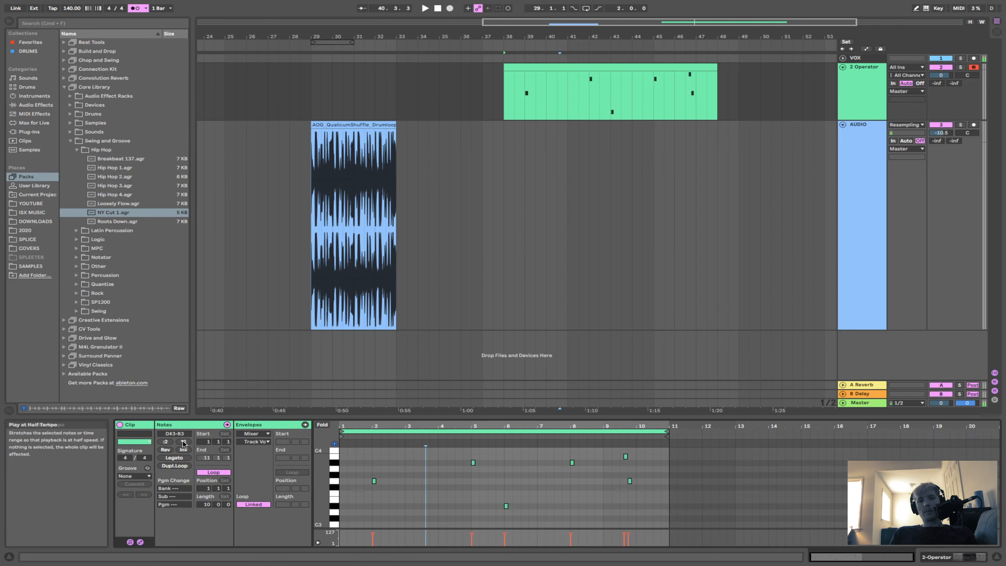
pyautogui.click(167, 442)
pyautogui.click(187, 442)
pyautogui.click(187, 442)
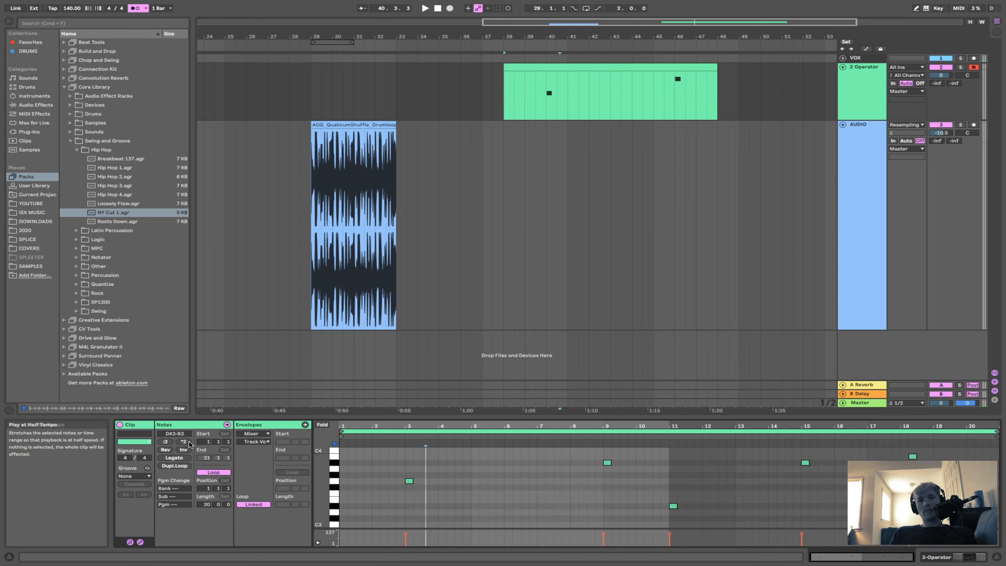
pyautogui.click(167, 443)
pyautogui.click(167, 442)
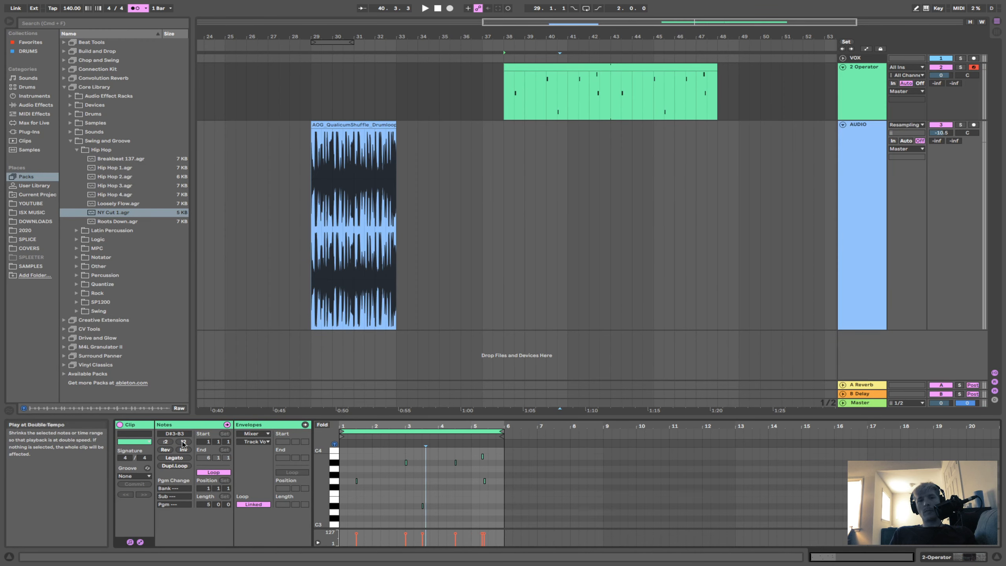
# Select all six notes and stretch them with the note stretch markers to span from 1.4 to about 5.1.4.
pyautogui.moveTo(368, 427); pyautogui.dragTo(368, 460)
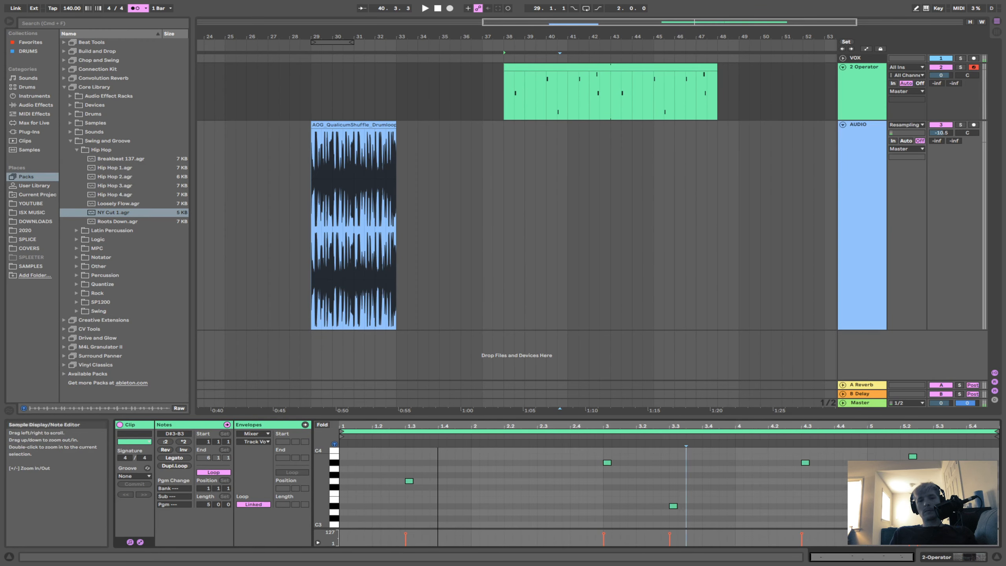
pyautogui.moveTo(396, 517)
pyautogui.mouseDown()
pyautogui.moveTo(490, 496)
pyautogui.moveTo(951, 452)
pyautogui.moveTo(710, 446)
pyautogui.moveTo(749, 446)
pyautogui.moveTo(465, 468)
pyautogui.moveTo(777, 445)
pyautogui.moveTo(365, 445)
pyautogui.moveTo(915, 446)
pyautogui.moveTo(405, 441)
pyautogui.moveTo(915, 444)
pyautogui.moveTo(559, 466)
pyautogui.moveTo(912, 445)
pyautogui.moveTo(851, 444)
pyautogui.mouseUp()
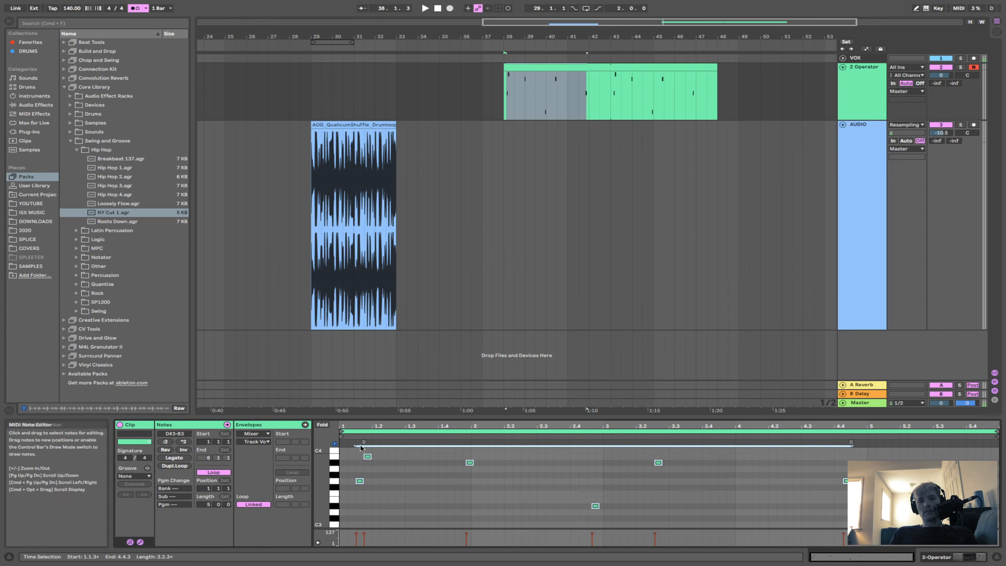
pyautogui.moveTo(363, 441)
pyautogui.mouseDown()
pyautogui.moveTo(894, 444)
pyautogui.moveTo(638, 463)
pyautogui.moveTo(420, 443)
pyautogui.moveTo(438, 442)
pyautogui.mouseUp()
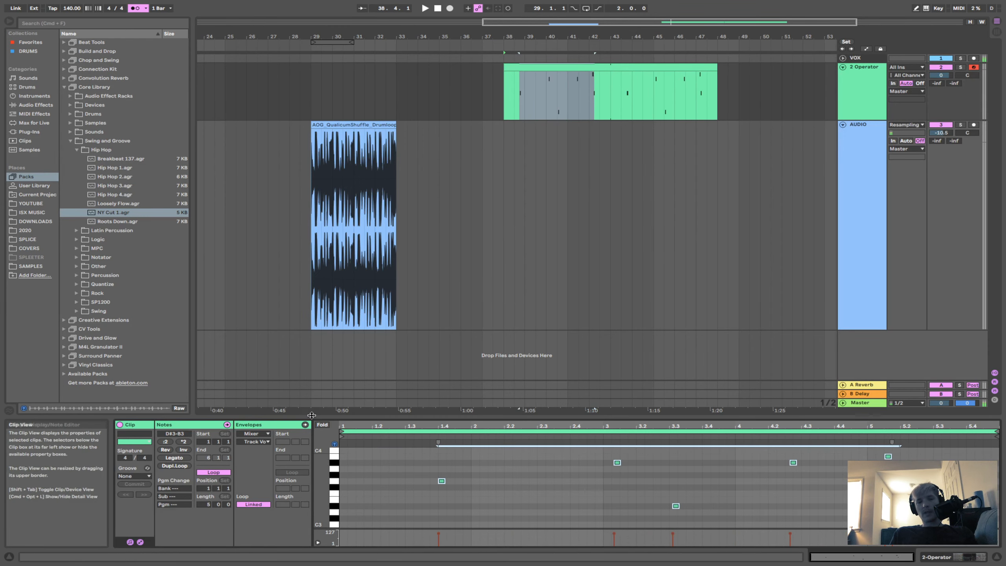
# Enlarge the Clip View and show the clip's MIDI Ctrl Pitch Bend envelope.
pyautogui.moveTo(297, 417); pyautogui.dragTo(296, 188)
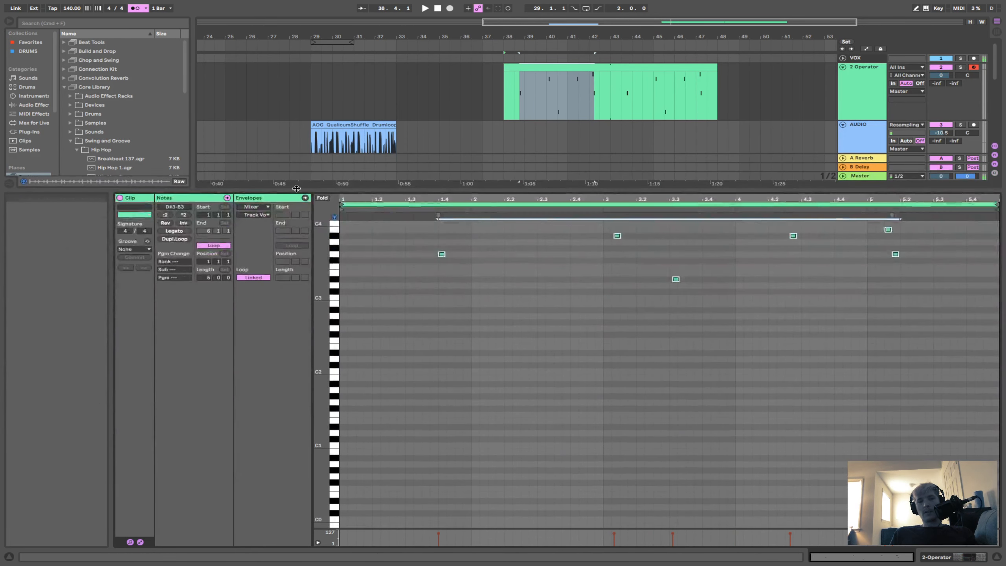
pyautogui.click(252, 206)
pyautogui.click(254, 228)
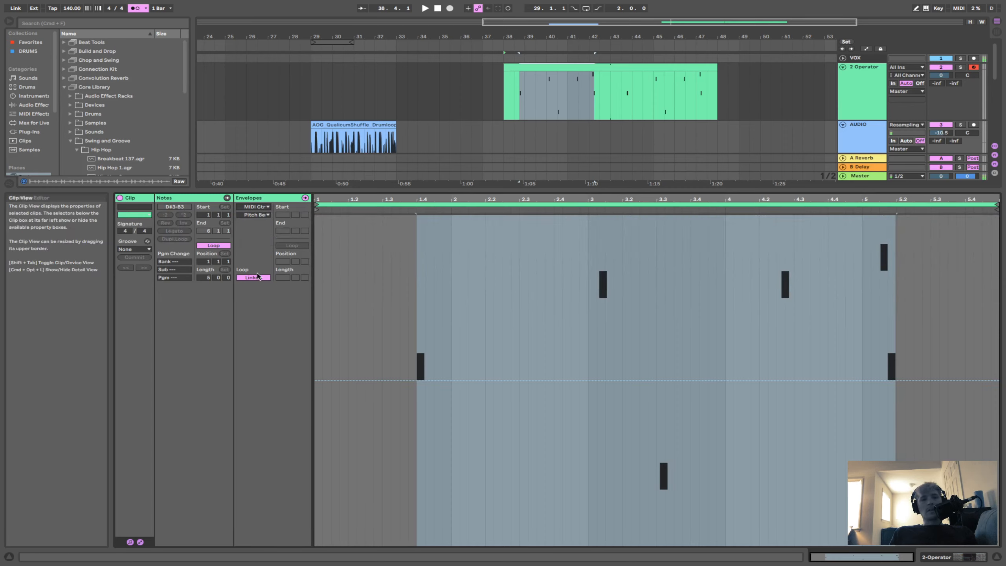
# Turn the MIDI clip's loop off and back on, and select the shortened clip in the arrangement.
pyautogui.click(213, 246)
pyautogui.click(212, 246)
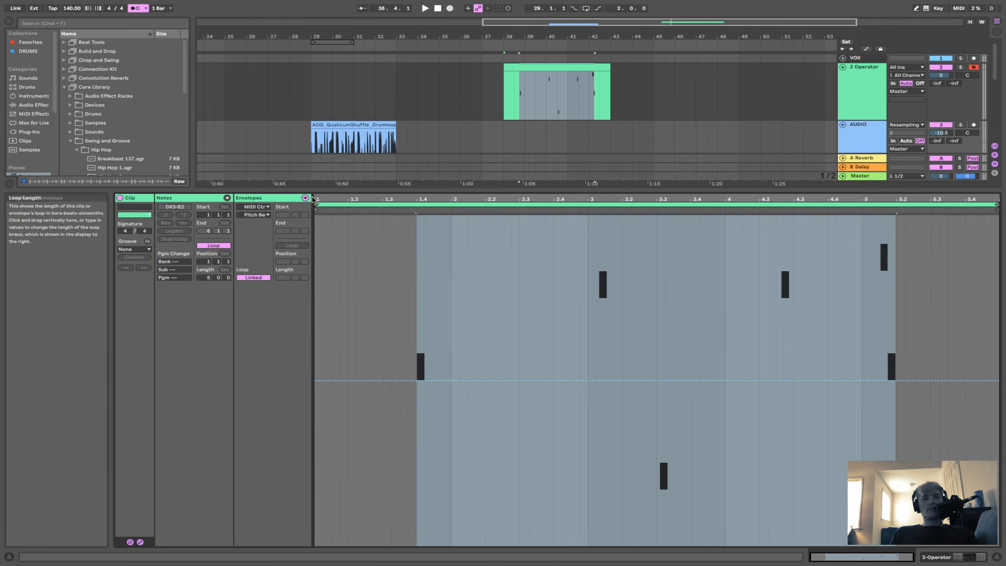
pyautogui.click(512, 78)
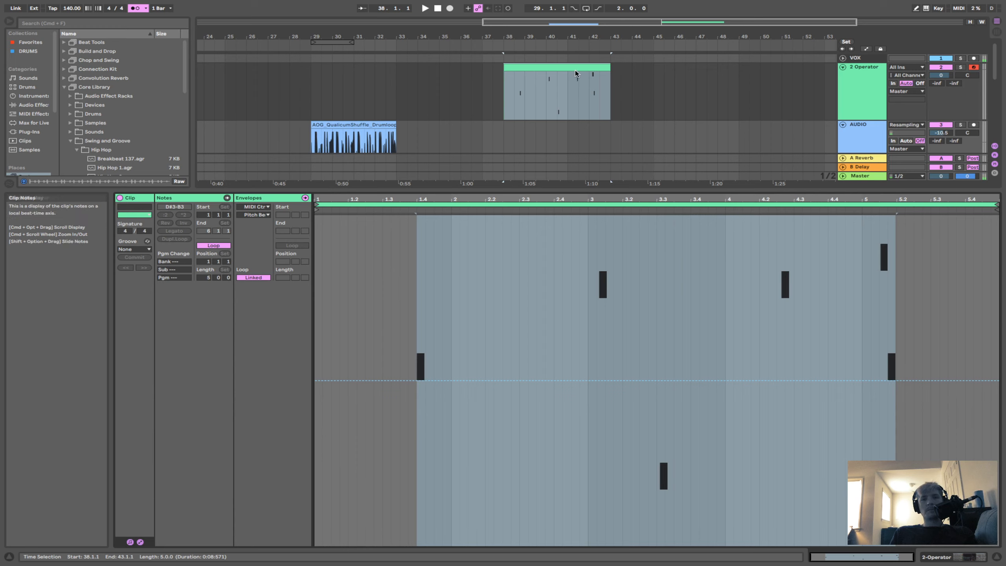
# Freeze the Operator track and flatten it to audio.
pyautogui.click(860, 68)
pyautogui.rightClick(861, 70)
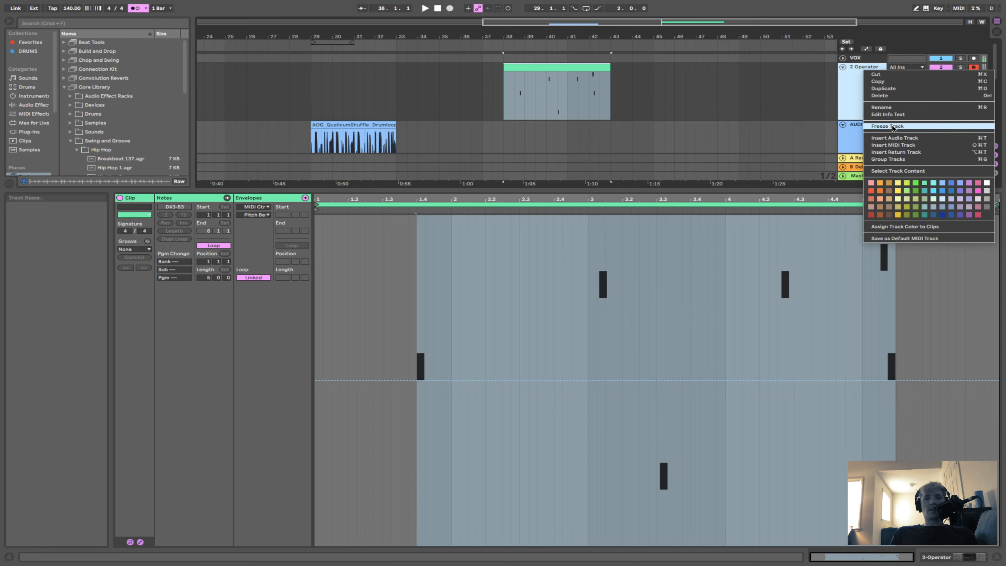
pyautogui.click(888, 127)
pyautogui.rightClick(853, 67)
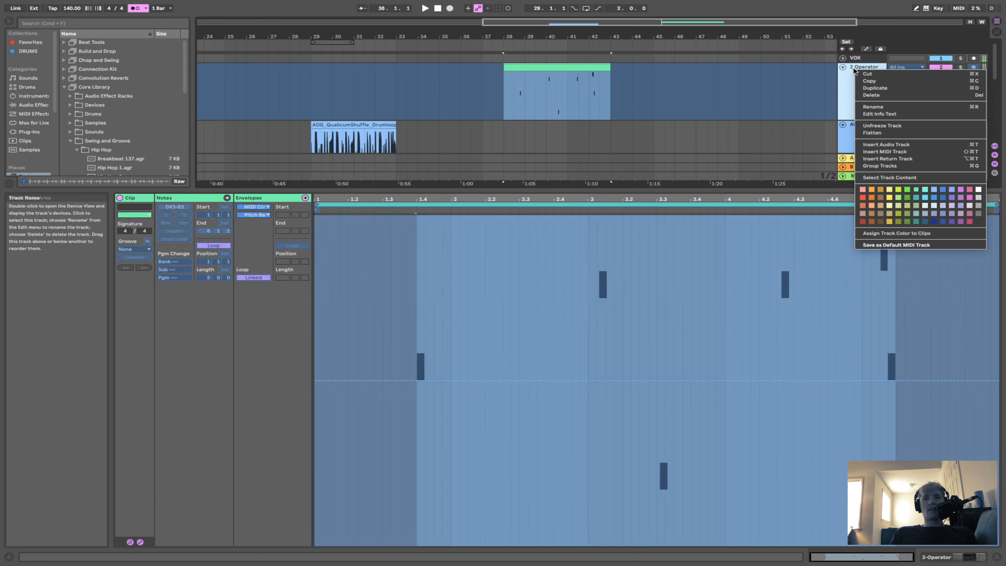
pyautogui.click(877, 133)
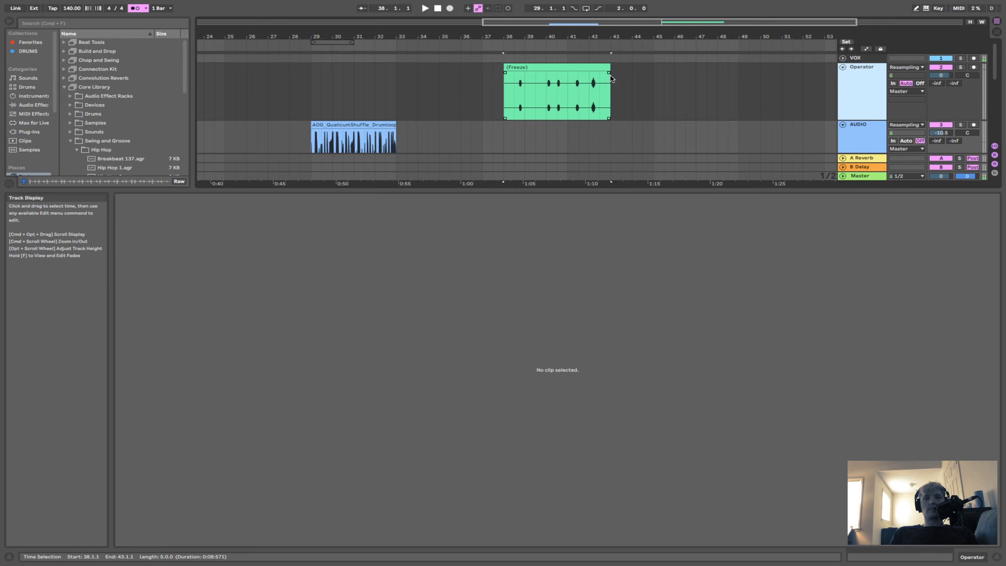
# Consolidate the flattened Operator audio clip and reset its gain to 0.00 dB.
pyautogui.click(593, 66)
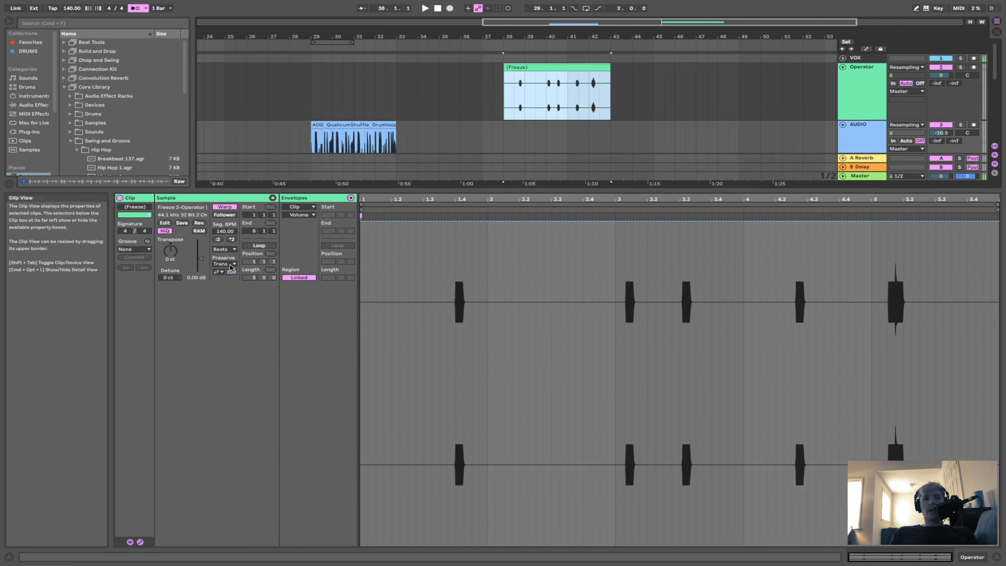
pyautogui.press('super+j')
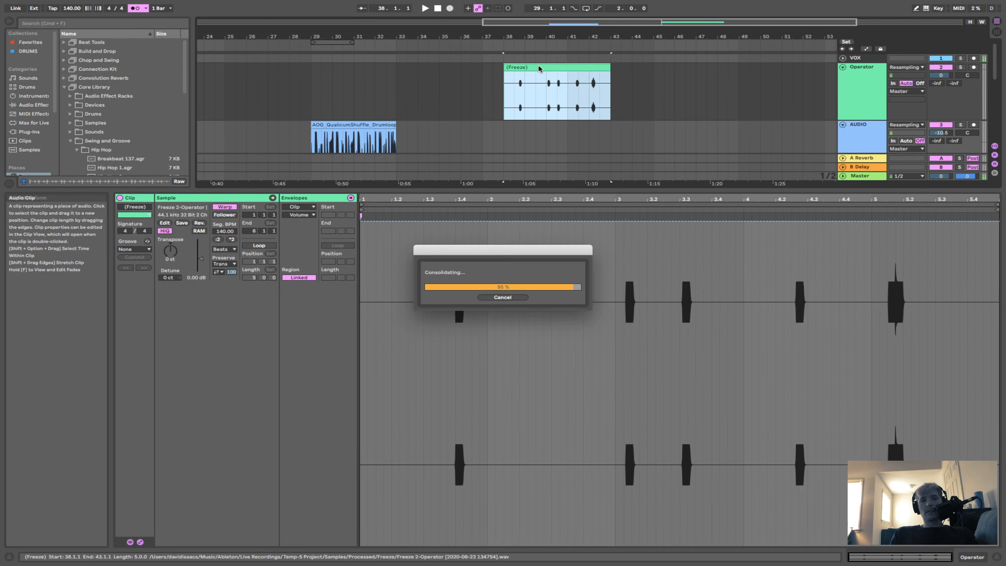
pyautogui.click(199, 278)
pyautogui.press('Delete')
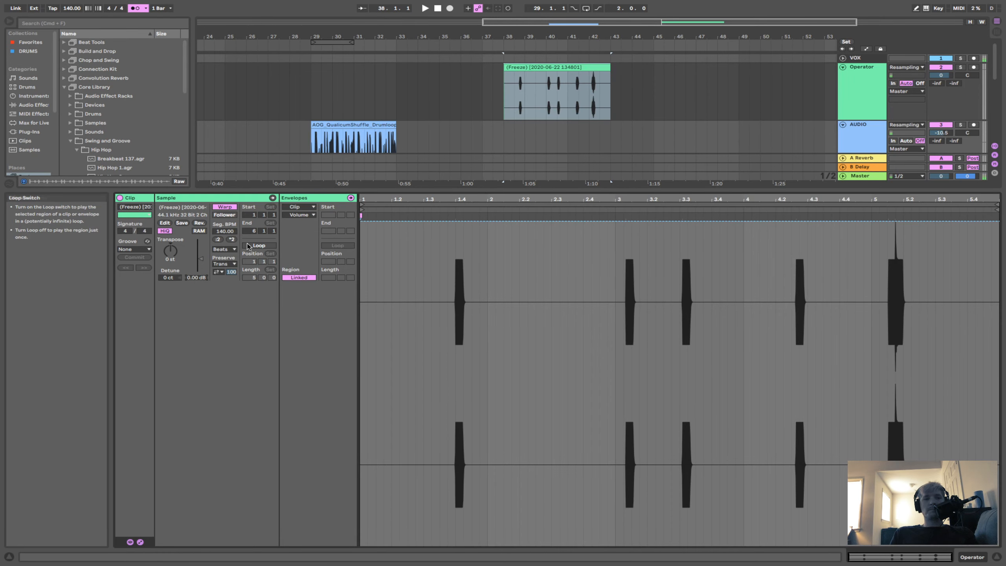
# Undo the consolidating, flattening and freezing, and select the restored Operator MIDI track.
pyautogui.press('super+z')
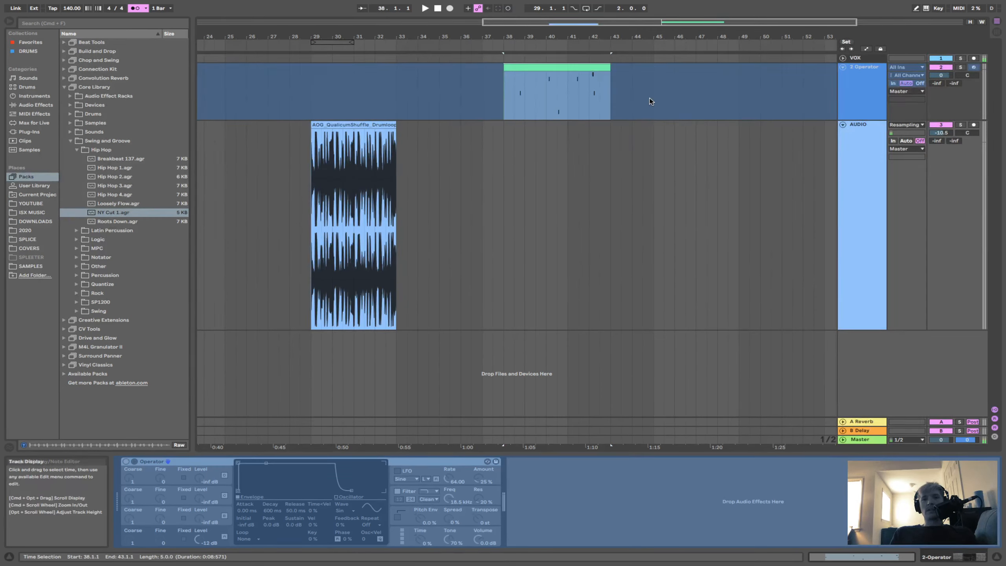
pyautogui.press('super+z')
pyautogui.click(761, 89)
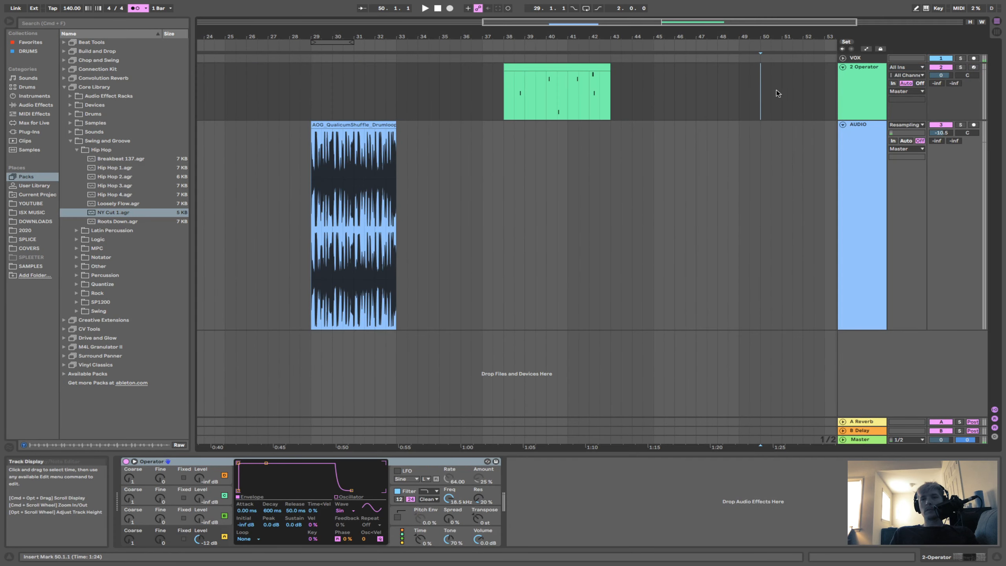
pyautogui.click(870, 68)
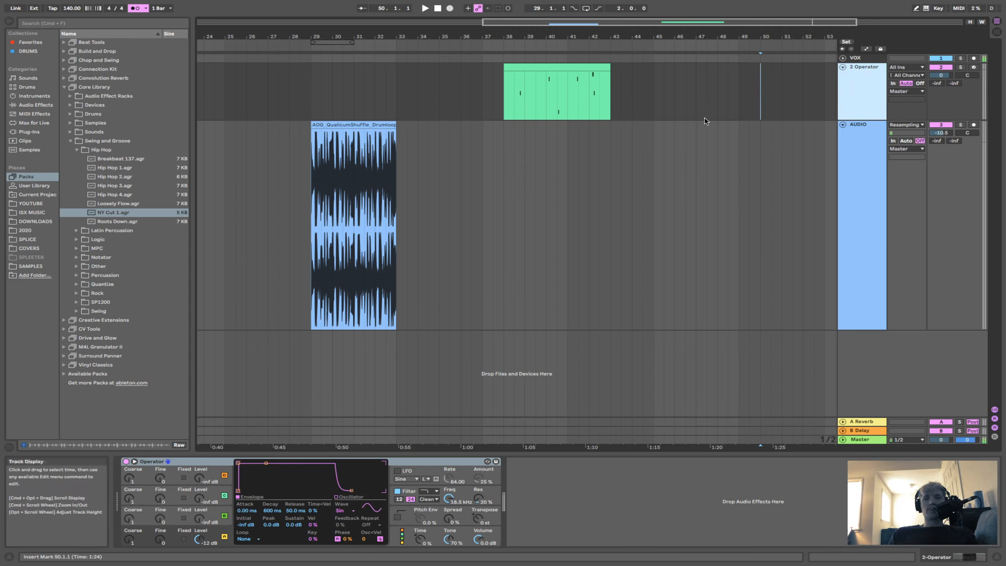
# Reduce the AUDIO track's height and select all six notes in the Operator clip's note editor.
pyautogui.moveTo(861, 329); pyautogui.dragTo(861, 161)
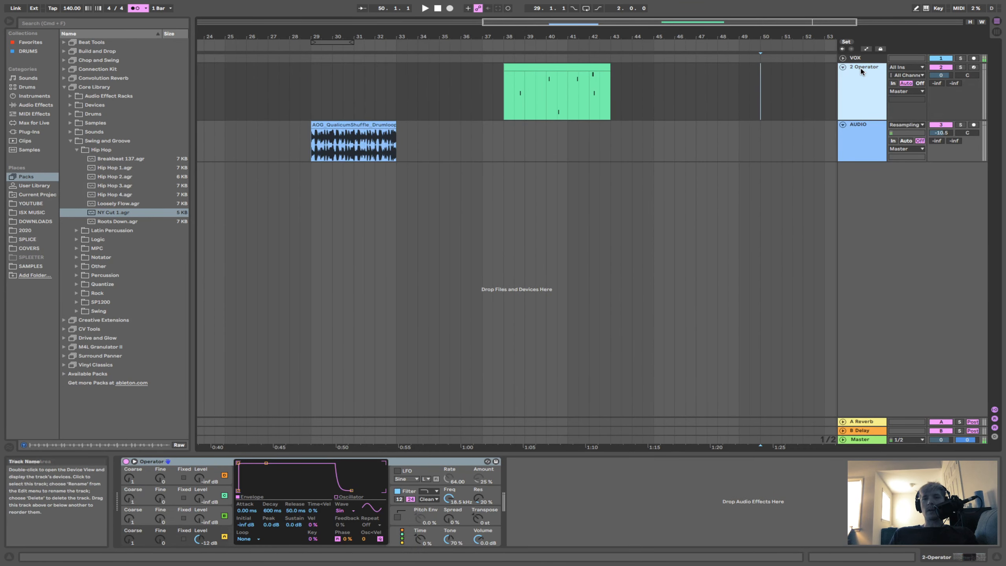
pyautogui.doubleClick(591, 67)
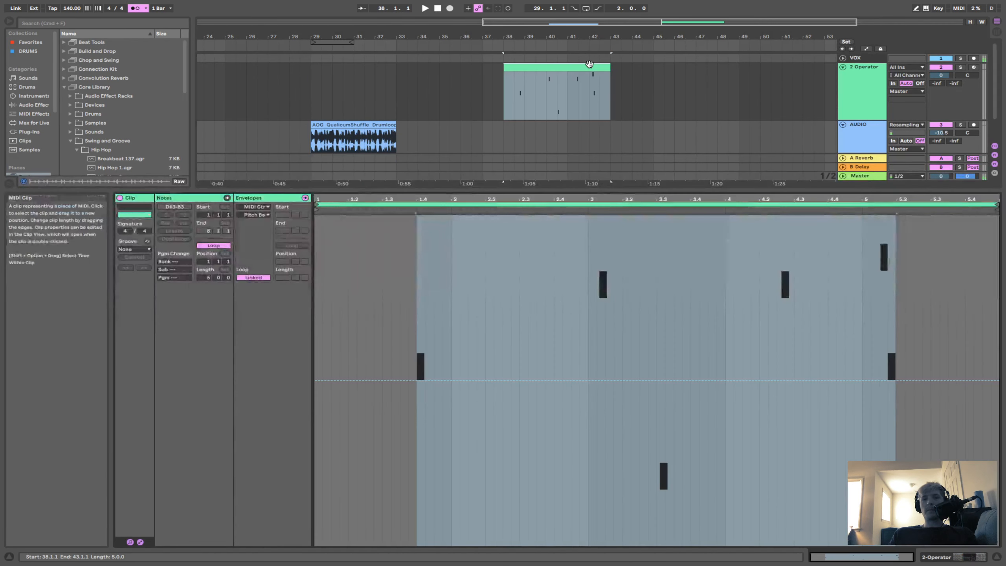
pyautogui.click(214, 201)
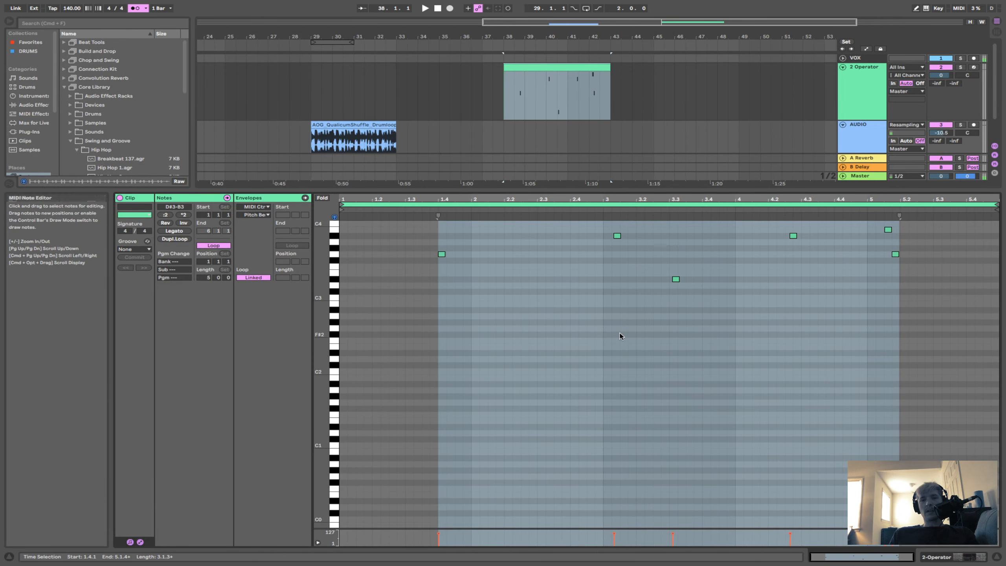
pyautogui.scroll(3, 620, 334)
pyautogui.moveTo(930, 222); pyautogui.dragTo(412, 345)
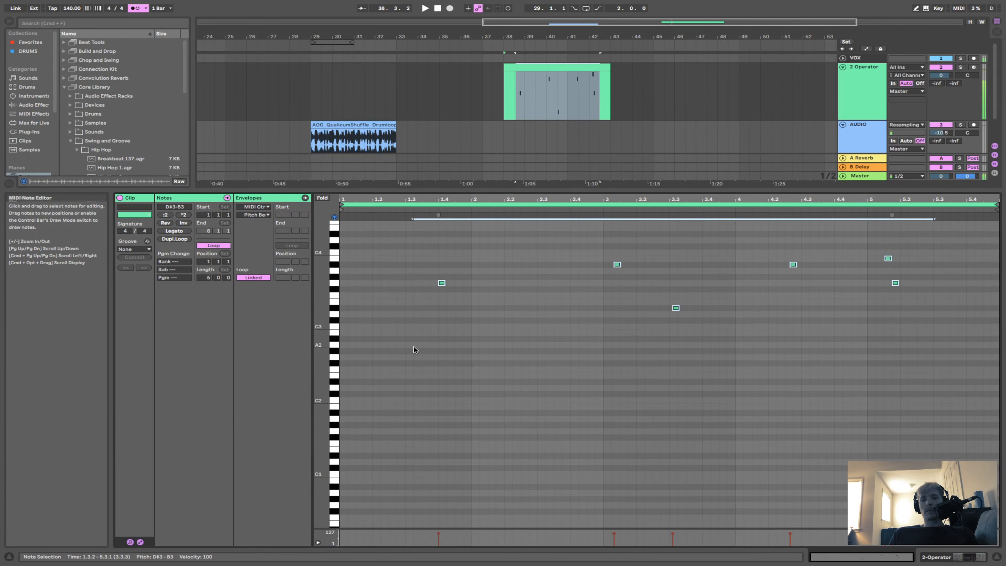
# Replace the six selected notes with a continuous row of A#2 notes drawn from 1.1.2 to 5.3.1 in Draw Mode.
pyautogui.press('Delete')
pyautogui.press('b')
pyautogui.moveTo(349, 338)
pyautogui.mouseDown()
pyautogui.moveTo(929, 337)
pyautogui.moveTo(782, 261)
pyautogui.moveTo(813, 386)
pyautogui.moveTo(874, 285)
pyautogui.moveTo(938, 375)
pyautogui.moveTo(951, 349)
pyautogui.moveTo(928, 286)
pyautogui.moveTo(936, 302)
pyautogui.mouseUp()
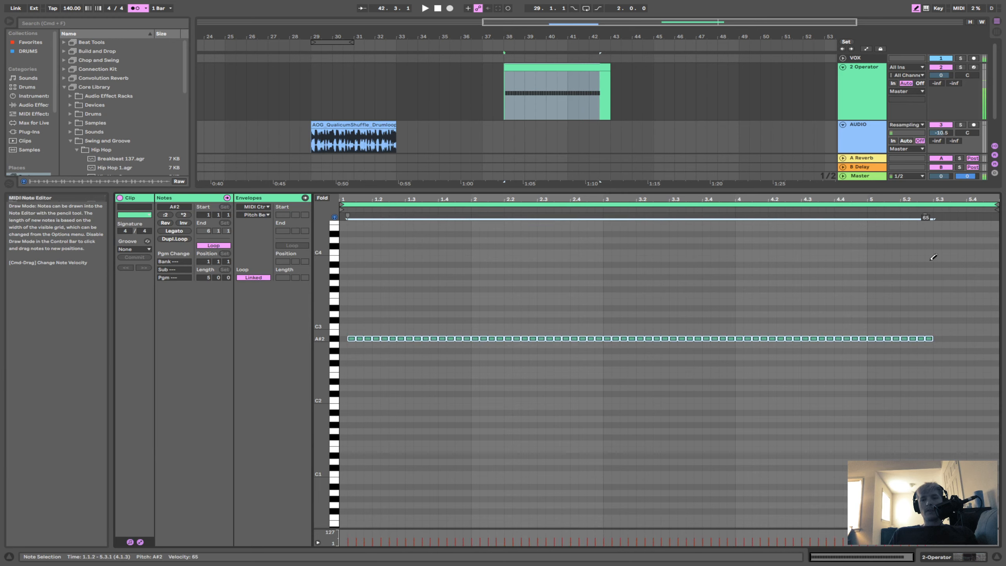
# Vary the velocities of the A#2 row between 1 and 127, start playback and leave Draw Mode.
pyautogui.moveTo(934, 256); pyautogui.dragTo(937, 248)
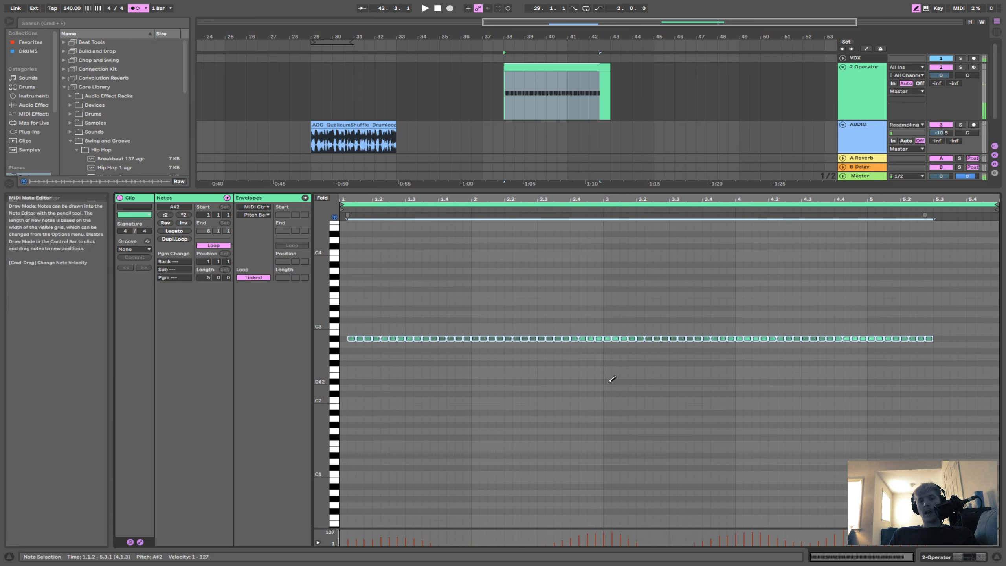
pyautogui.press('space')
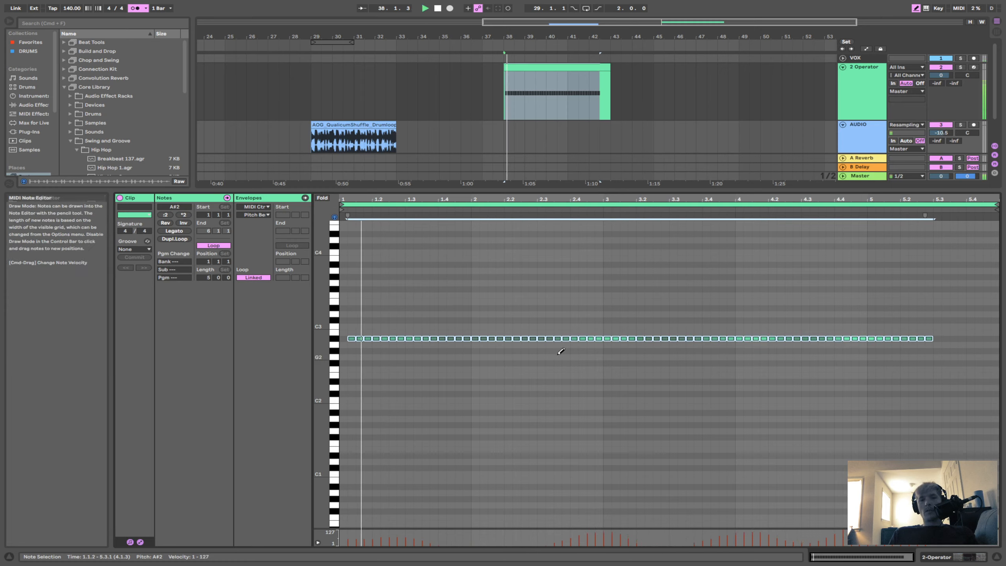
pyautogui.press('b')
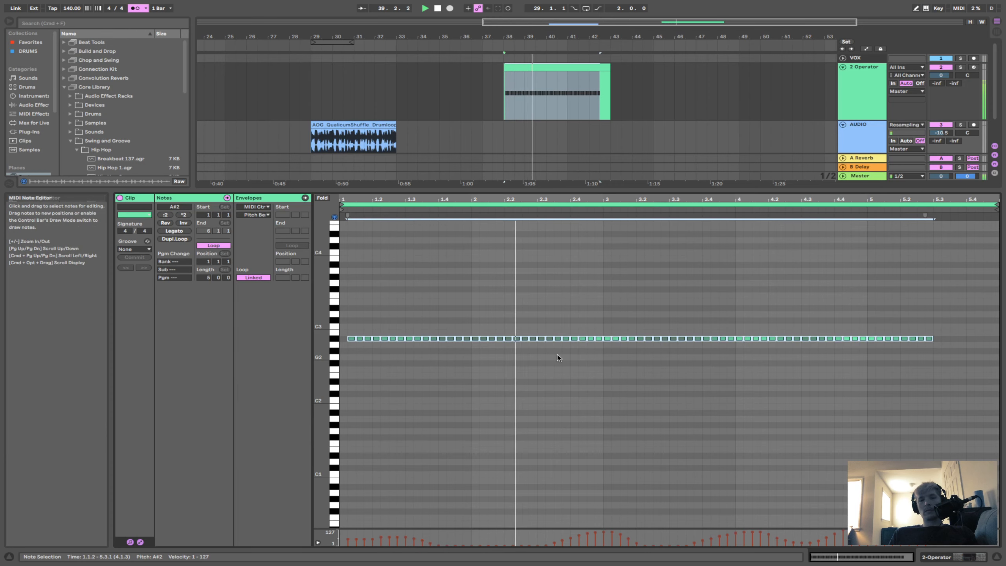
# Delete the A#2 row and draw seven scattered short notes between D2 and F3 across the first bars of the clip.
pyautogui.moveTo(938, 325)
pyautogui.mouseDown()
pyautogui.moveTo(386, 416)
pyautogui.moveTo(348, 411)
pyautogui.mouseUp()
pyautogui.press('Delete')
pyautogui.press('b')
pyautogui.click(351, 363)
pyautogui.click(409, 357)
pyautogui.click(458, 295)
pyautogui.click(565, 345)
pyautogui.click(624, 387)
pyautogui.click(657, 369)
pyautogui.click(673, 325)
pyautogui.moveTo(673, 325); pyautogui.dragTo(665, 327)
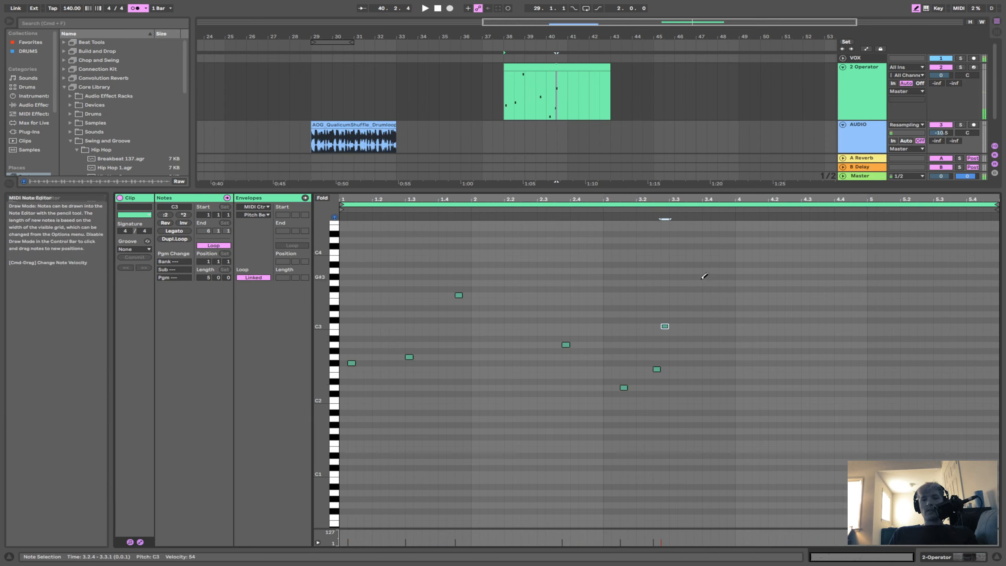
# Replace the seven drawn notes with a single C3 note at the clip's start and adjust its velocity.
pyautogui.press('b')
pyautogui.moveTo(702, 282); pyautogui.dragTo(335, 434)
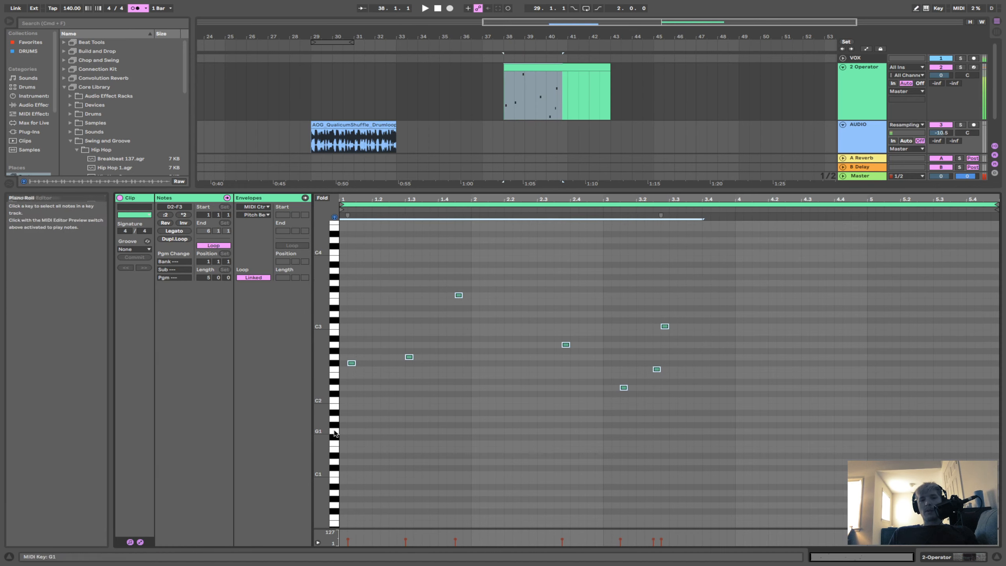
pyautogui.press('Delete')
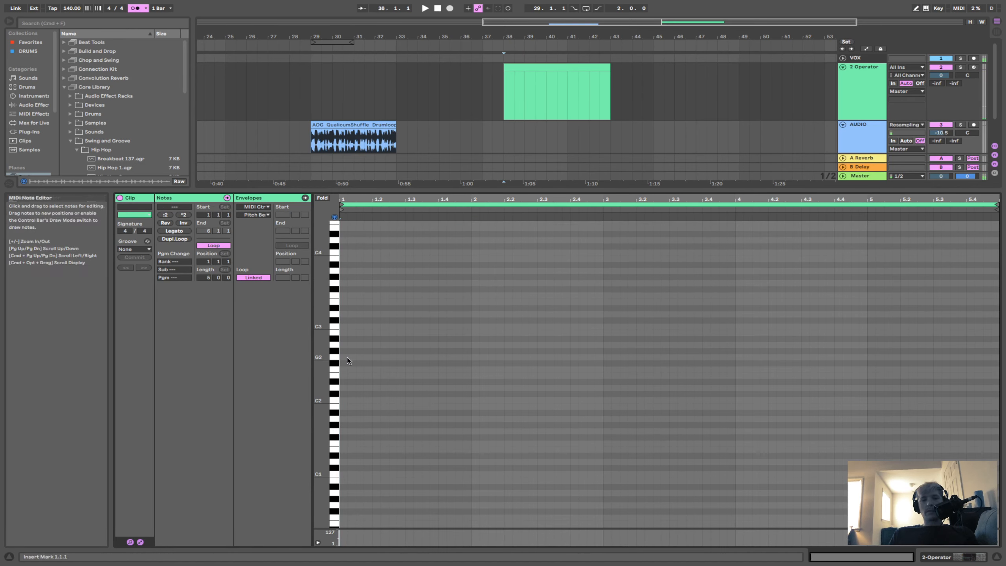
pyautogui.doubleClick(344, 325)
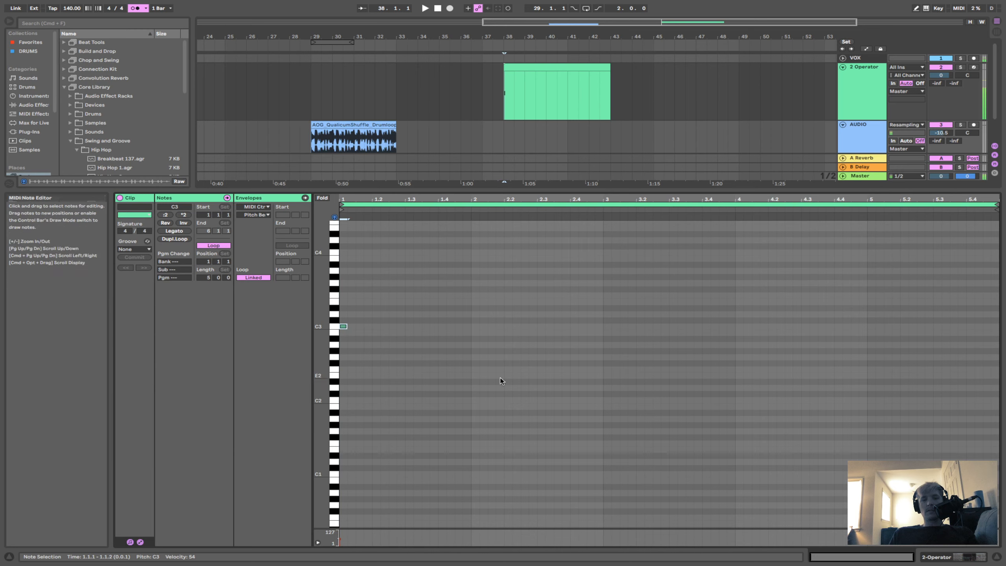
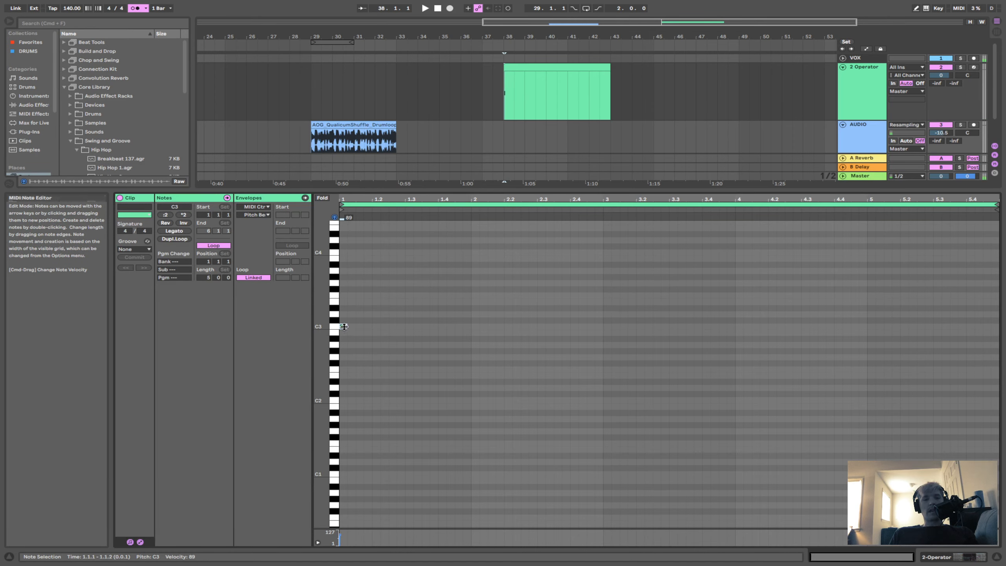
pyautogui.moveTo(344, 326); pyautogui.dragTo(344, 315)
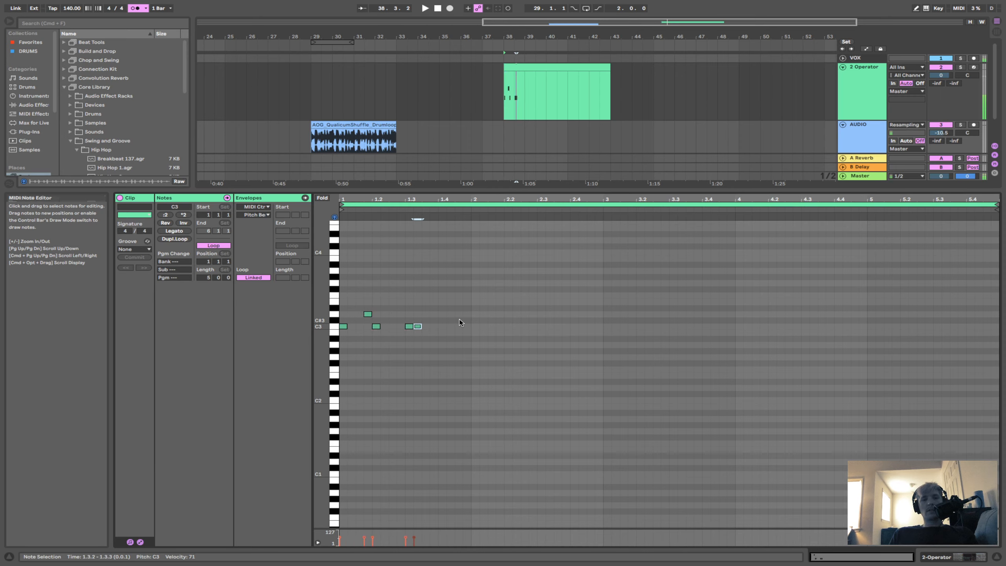
# Enter a long D#3 note from 1.3.3 to 2.4.1 and add a D3 note starting at bar 3.
pyautogui.press('Right')
pyautogui.press('Right')
pyautogui.press('Right')
pyautogui.press('Right')
pyautogui.press('Right')
pyautogui.press('Right')
pyautogui.press('Right')
pyautogui.press('Right')
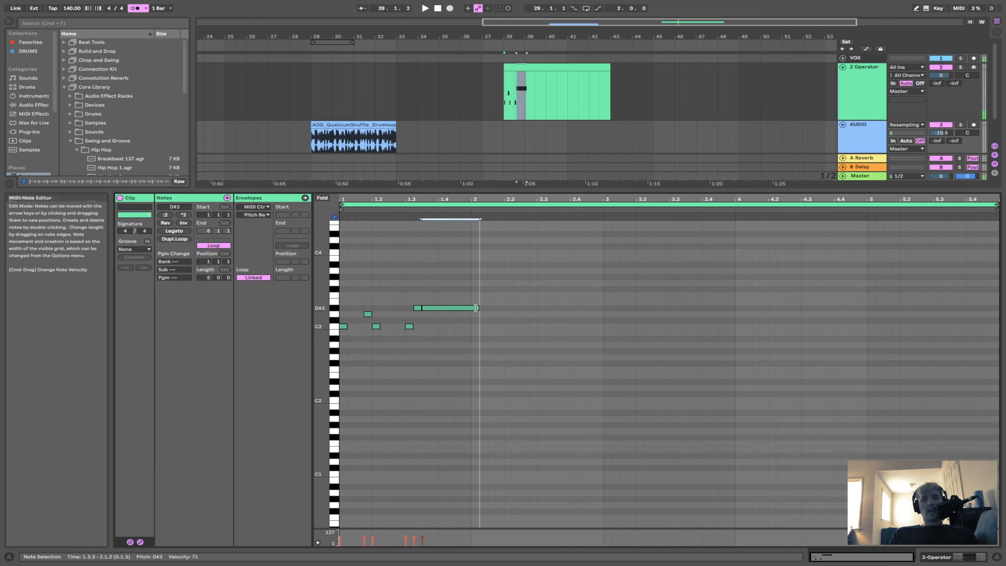
pyautogui.press('Right')
pyautogui.press('Right')
pyautogui.press('Right')
pyautogui.press('Right')
pyautogui.press('Right')
pyautogui.press('Right')
pyautogui.press('Right')
pyautogui.press('Right')
pyautogui.press('Right')
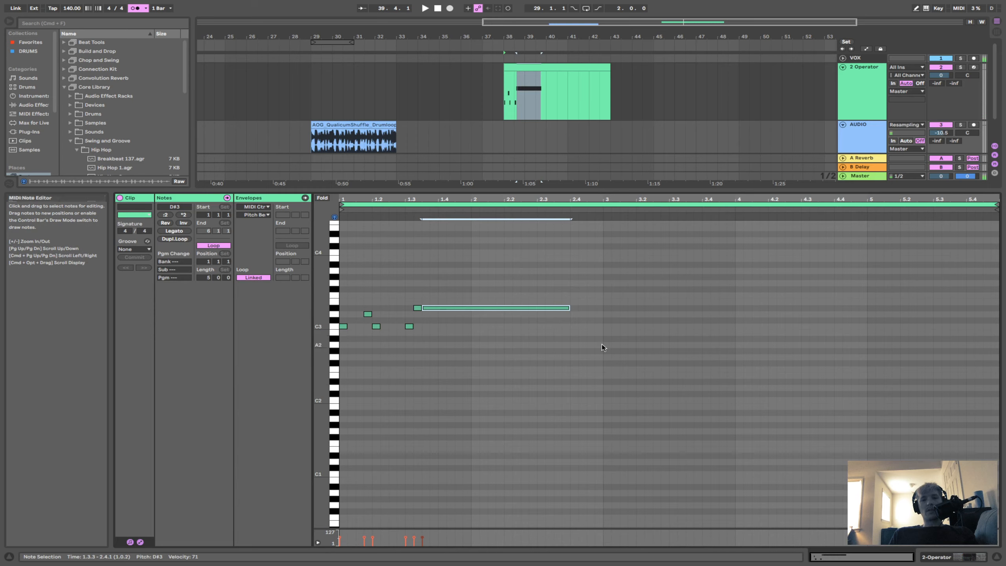
pyautogui.doubleClick(608, 315)
pyautogui.moveTo(613, 315); pyautogui.dragTo(652, 301)
# Delete all notes in the Operator clip and place the emptied clip across bars 37 to 41.
pyautogui.moveTo(708, 282); pyautogui.dragTo(335, 361)
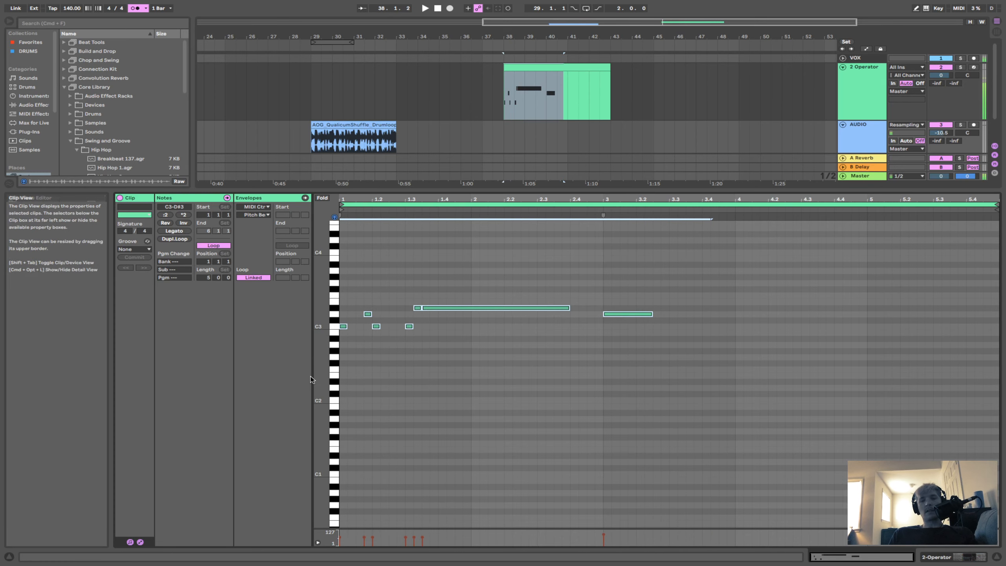
pyautogui.press('Delete')
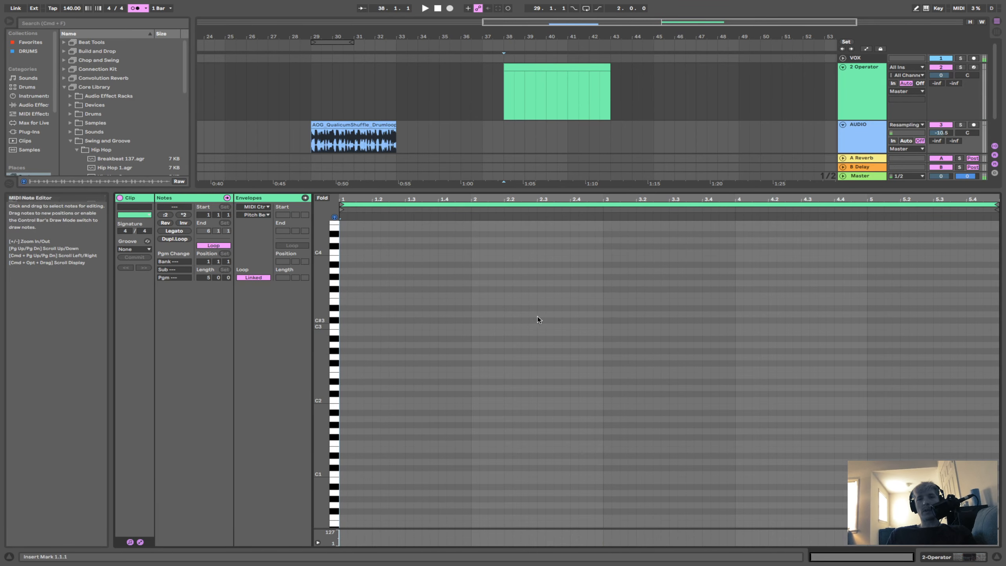
pyautogui.moveTo(560, 67)
pyautogui.mouseDown()
pyautogui.moveTo(539, 68)
pyautogui.moveTo(568, 67)
pyautogui.mouseUp()
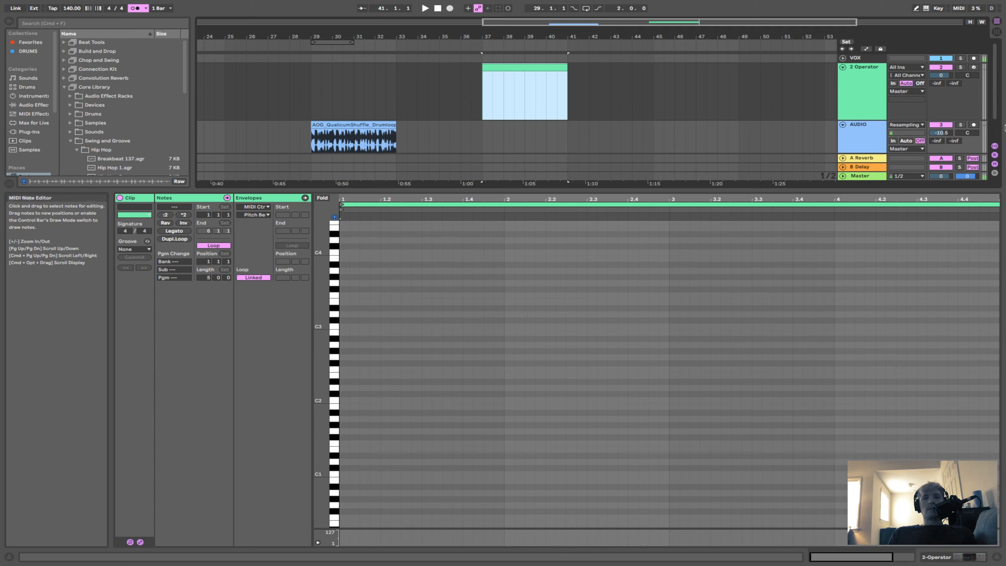
# Shrink the note editor to enlarge the arrangement, and group the Operator and AUDIO tracks.
pyautogui.click(870, 73)
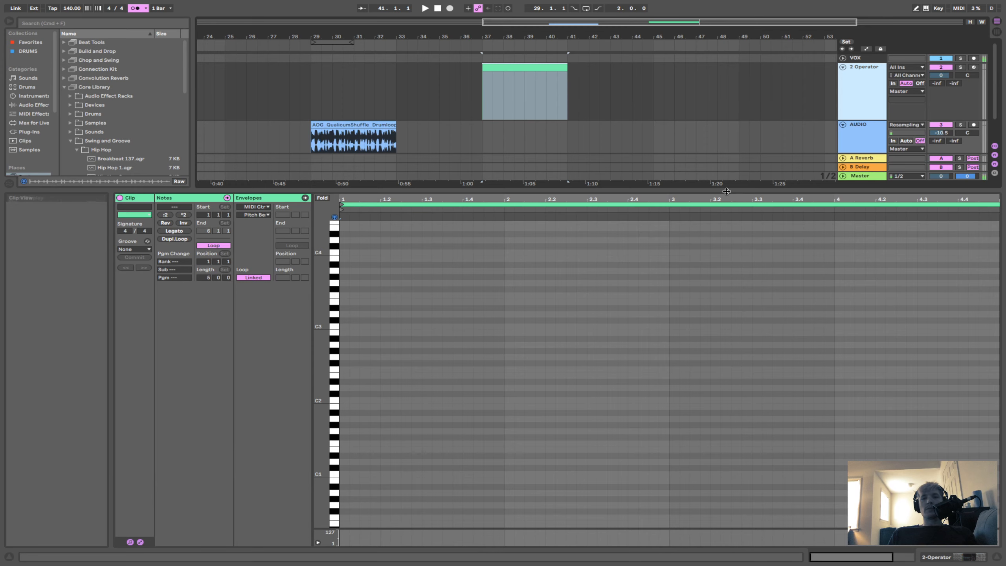
pyautogui.moveTo(729, 191); pyautogui.dragTo(728, 419)
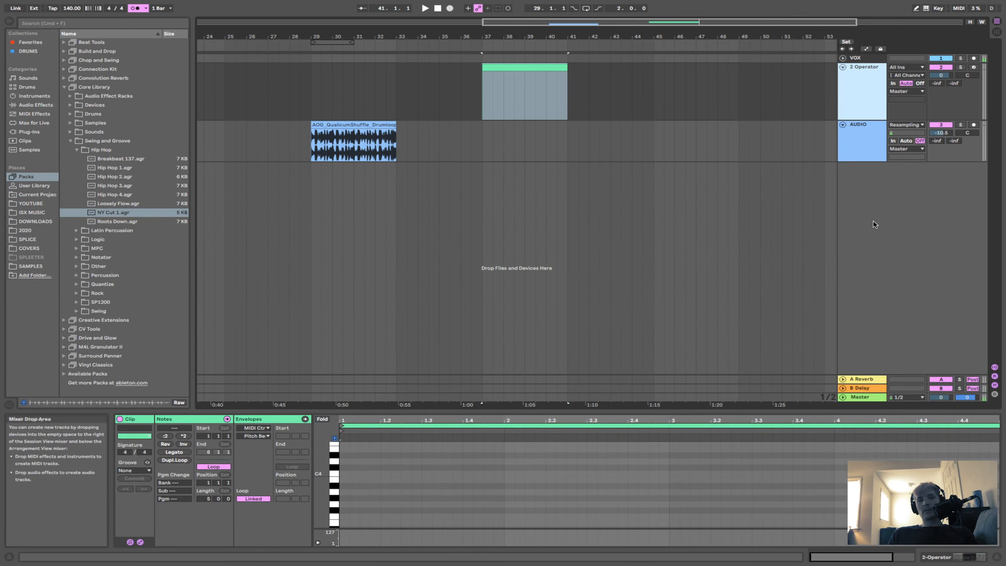
pyautogui.click(865, 127)
pyautogui.keyDown('shift'); pyautogui.click(864, 68); pyautogui.keyUp('shift')
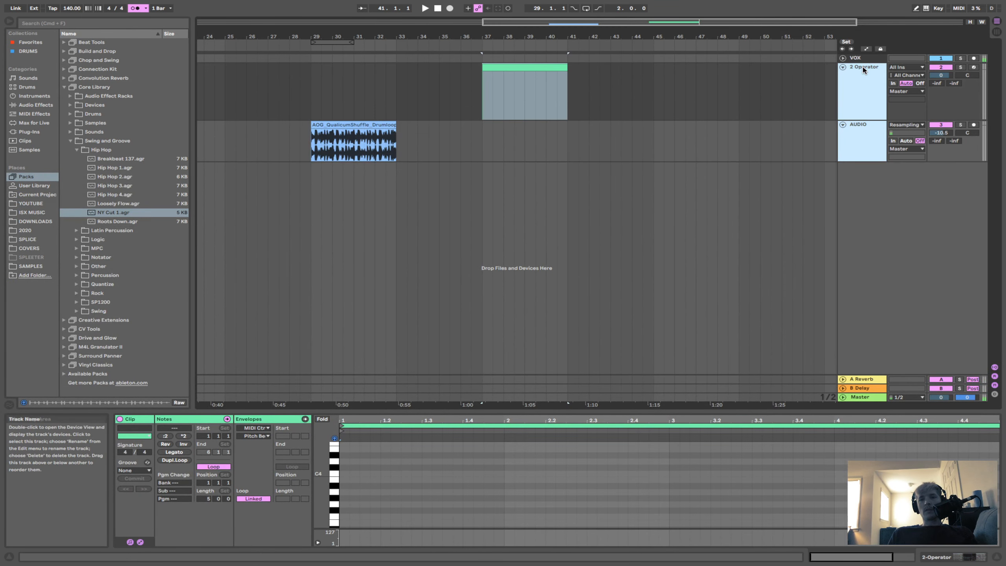
pyautogui.press('super+g')
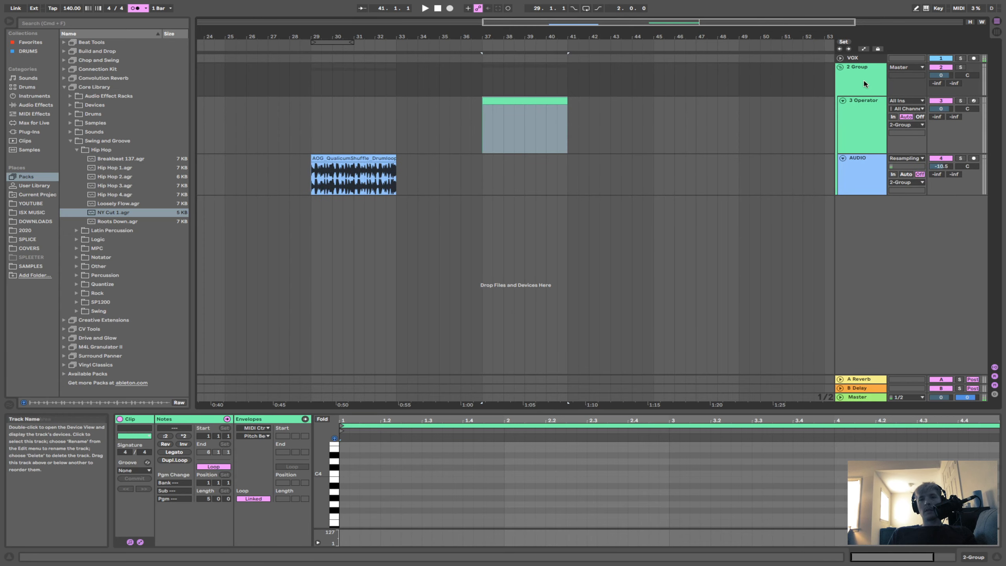
# Insert three new audio tracks below the Operator track inside the group.
pyautogui.click(864, 106)
pyautogui.press('super+t')
pyautogui.press('super+t')
pyautogui.press('super+t')
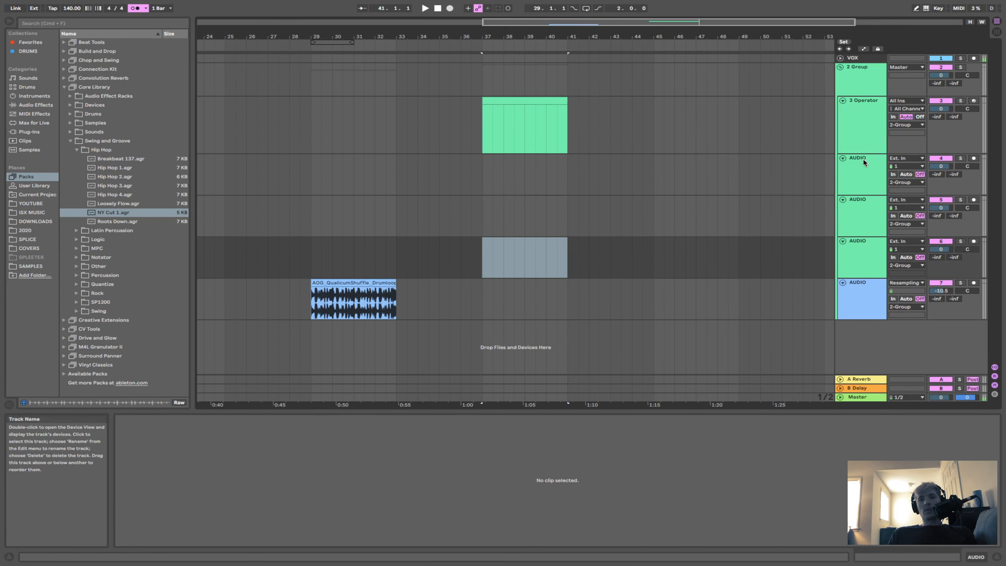
# Group the three new audio tracks and nest the lower two in a further group inside it.
pyautogui.click(865, 205)
pyautogui.keyDown('shift'); pyautogui.click(870, 242); pyautogui.keyUp('shift')
pyautogui.keyDown('shift'); pyautogui.click(865, 160); pyautogui.keyUp('shift')
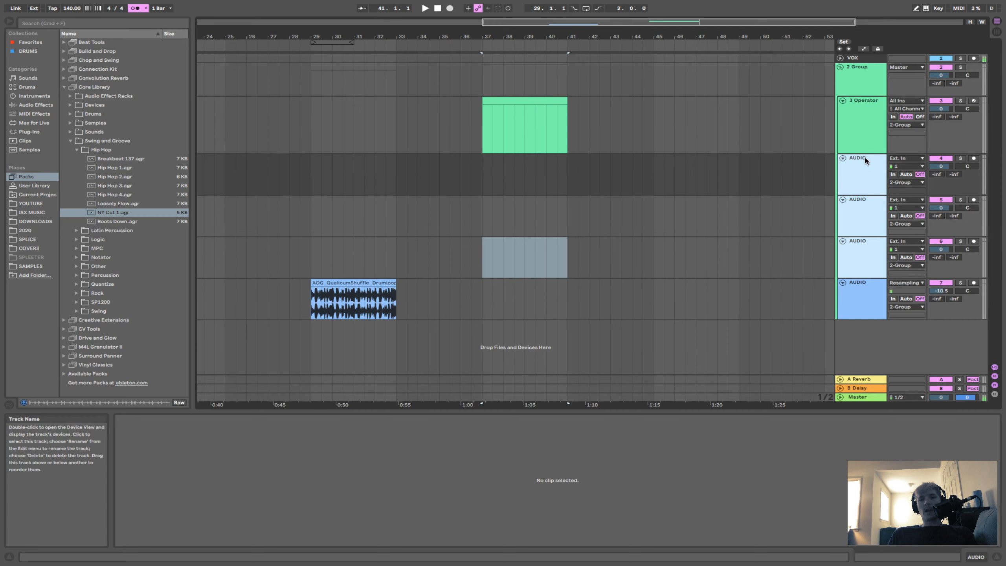
pyautogui.press('super+g')
pyautogui.click(867, 244)
pyautogui.keyDown('shift'); pyautogui.click(867, 278); pyautogui.keyUp('shift')
pyautogui.press('super+g')
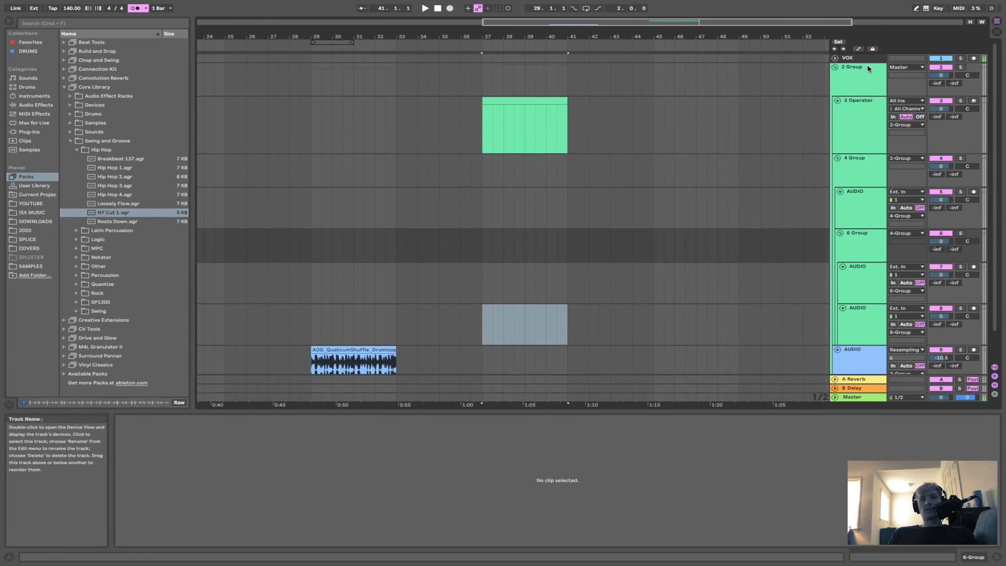
# Delete the Operator track and the nested group of audio tracks, keeping the drum loop's AUDIO track in the outer group.
pyautogui.click(860, 104)
pyautogui.scroll(-2, 863, 127)
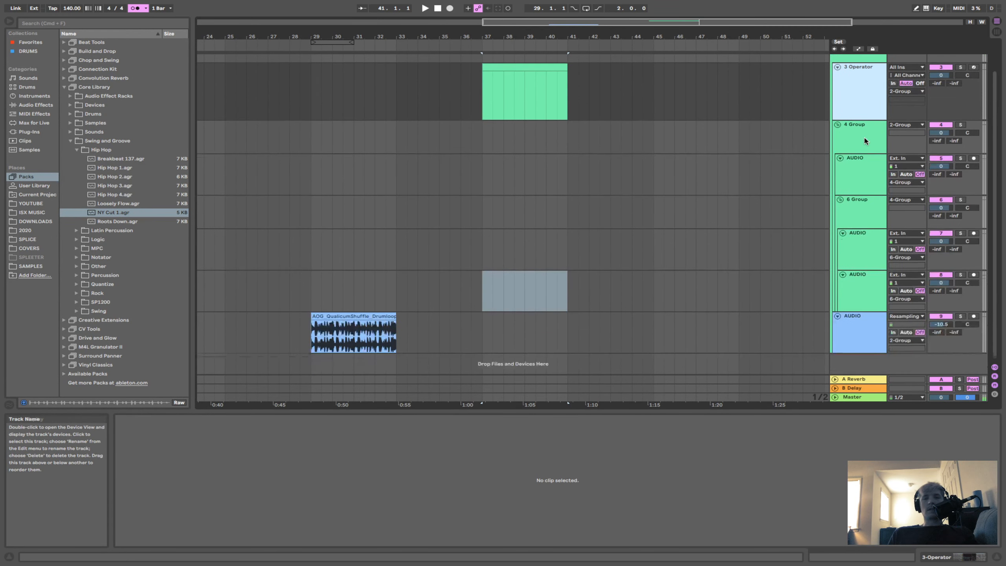
pyautogui.click(860, 280)
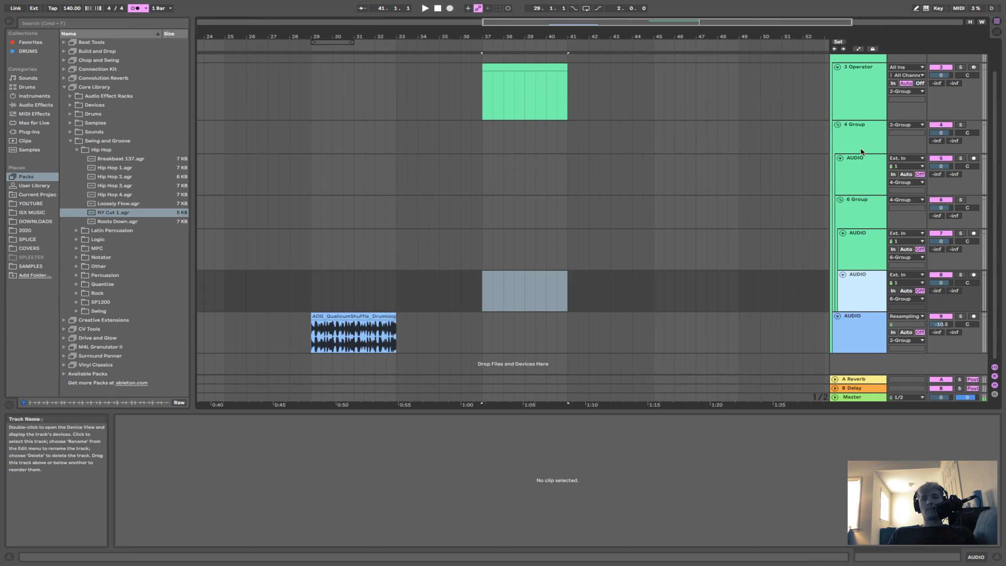
pyautogui.click(847, 68)
pyautogui.press('Delete')
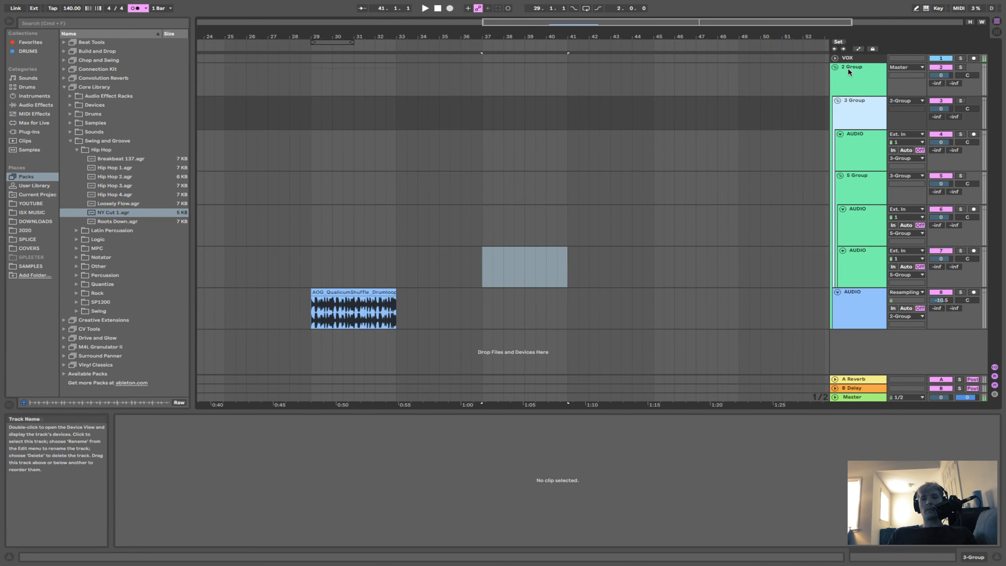
pyautogui.press('Delete')
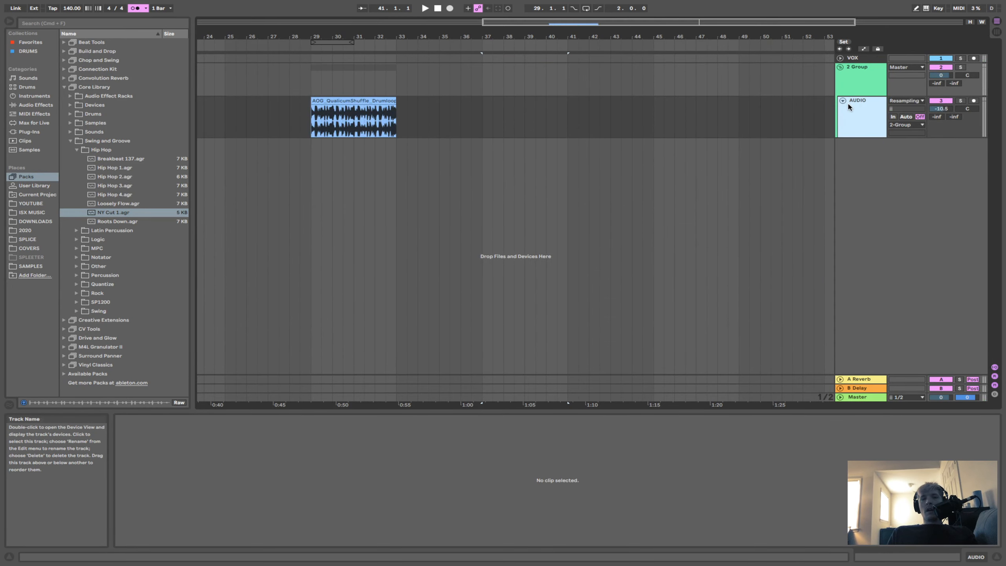
# Add a Channel EQ from the audio effects to the AUDIO track.
pyautogui.click(771, 115)
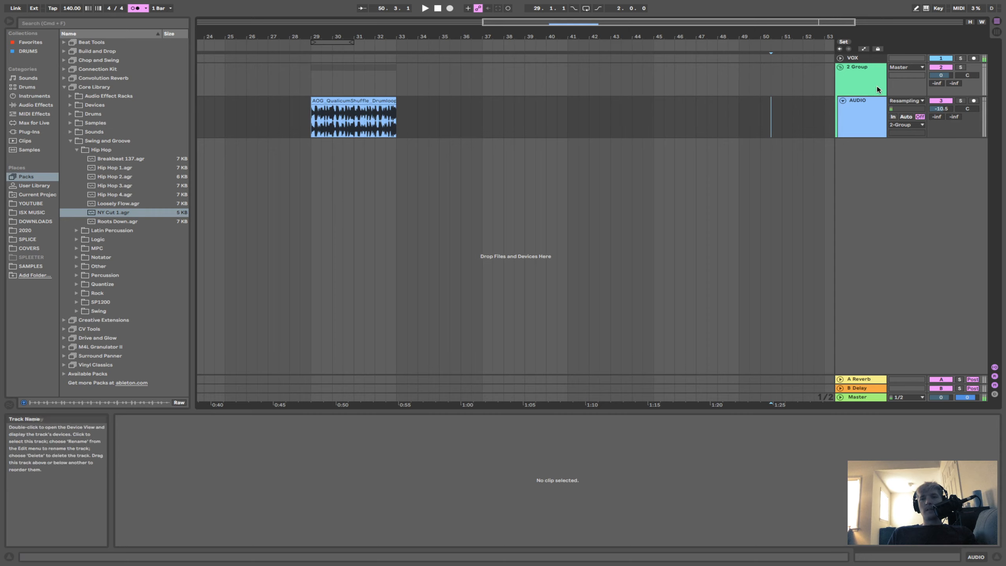
pyautogui.click(24, 96)
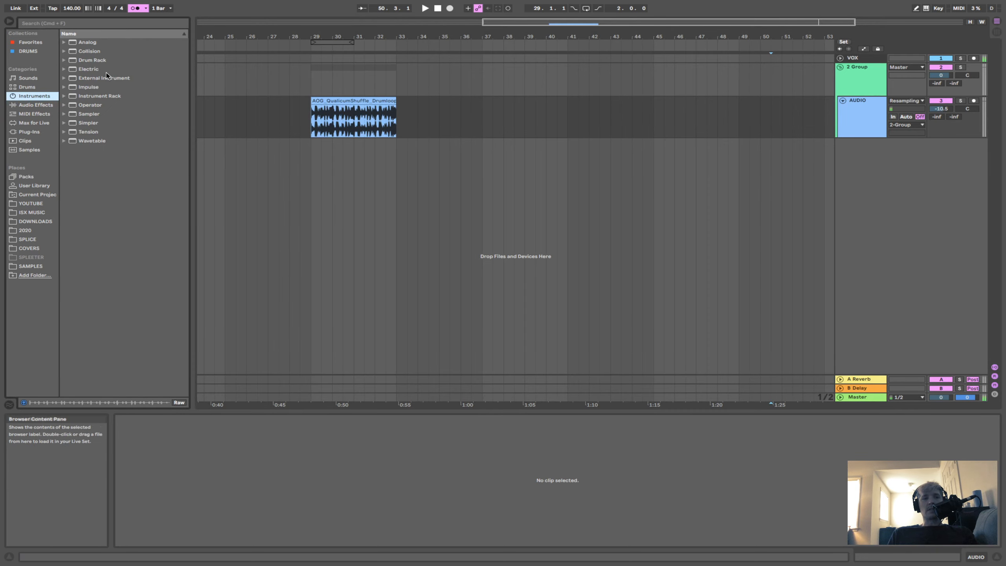
pyautogui.click(44, 105)
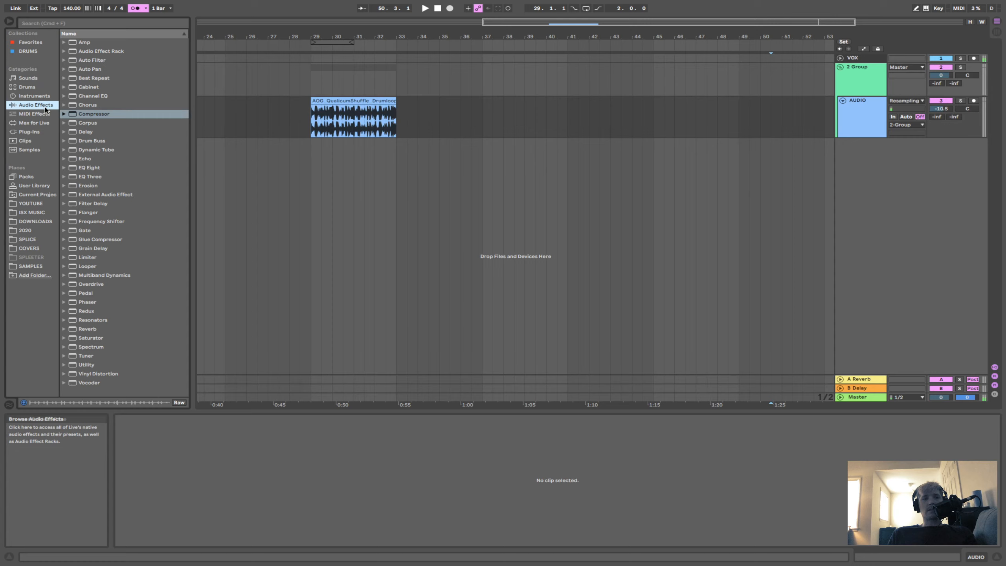
pyautogui.click(96, 89)
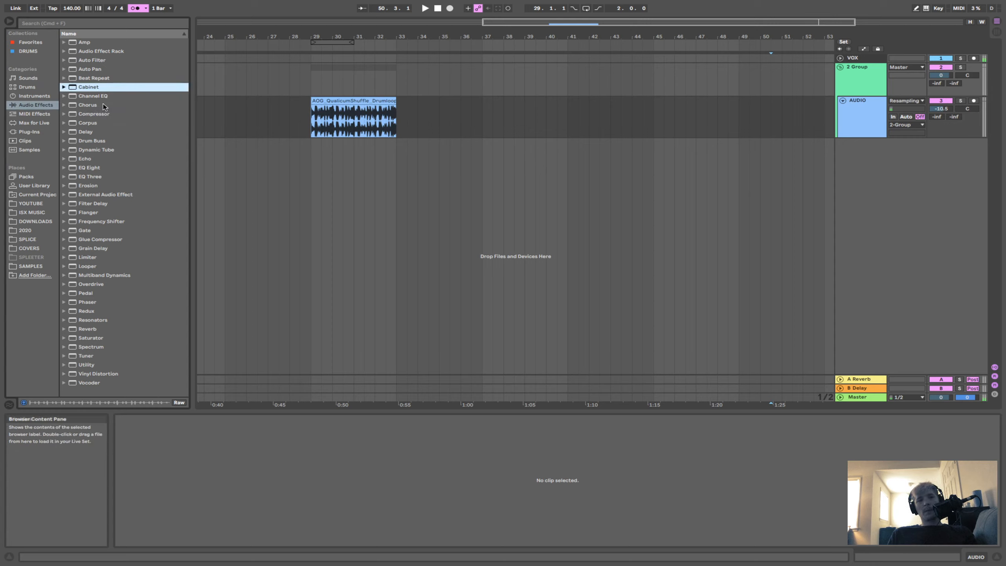
pyautogui.moveTo(99, 98); pyautogui.dragTo(324, 120)
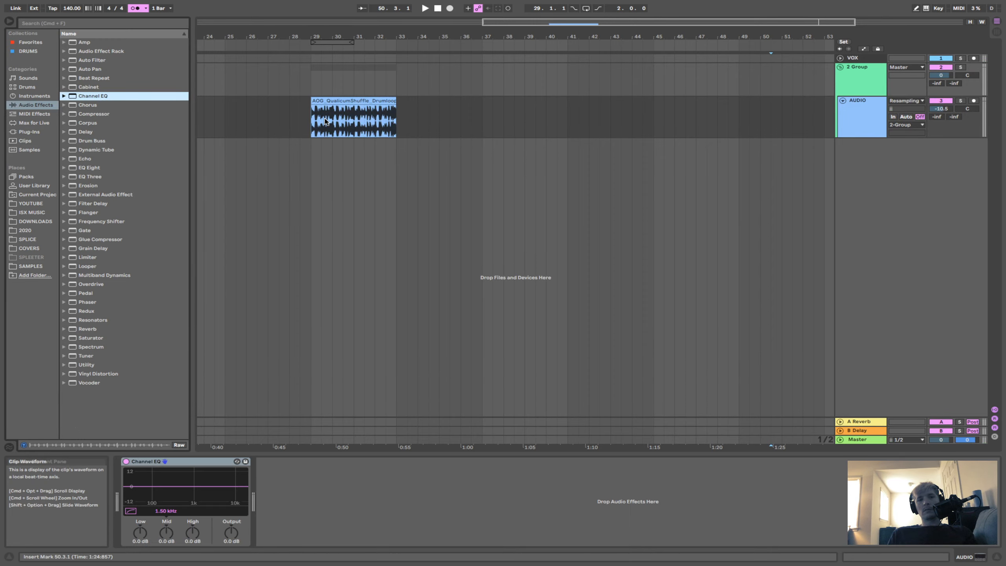
# Duplicate the Channel EQ until the AUDIO track has five of them in its device chain.
pyautogui.click(268, 461)
pyautogui.press('super+d')
pyautogui.press('super+d')
pyautogui.press('super+d')
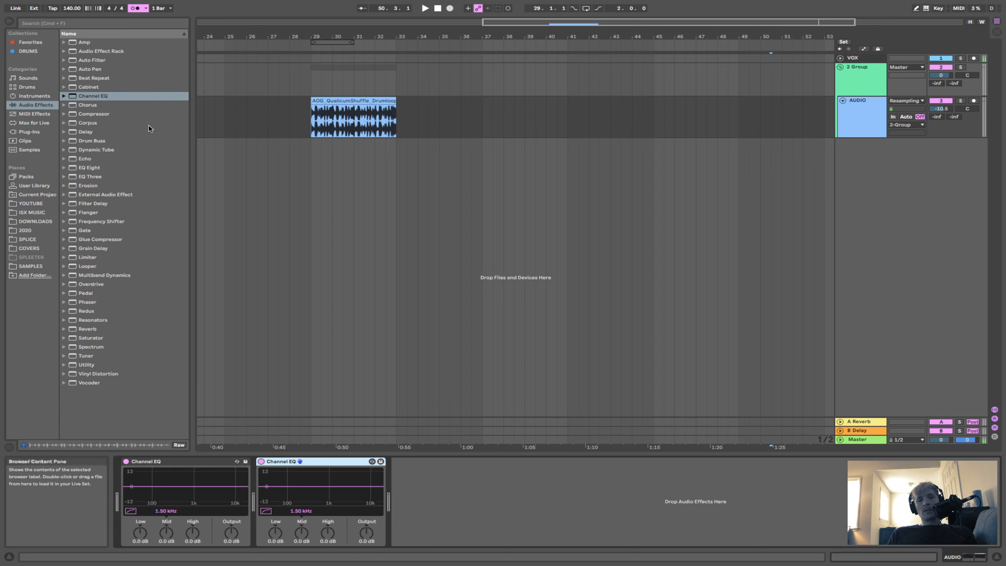
pyautogui.press('super+d')
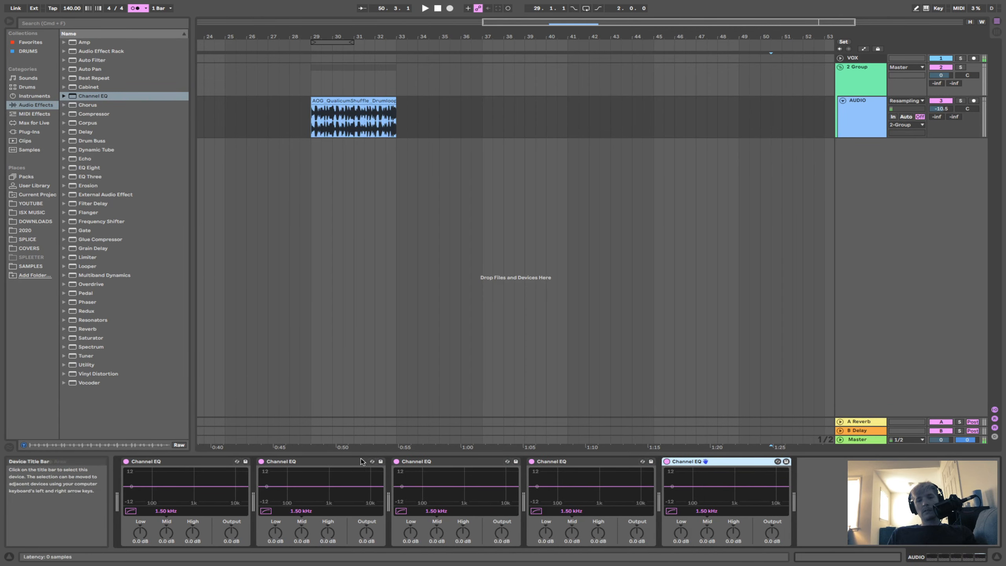
# Group all five Channel EQs into an Audio Effect Rack and nest the last three in a second rack inside it.
pyautogui.click(223, 462)
pyautogui.press('super+g')
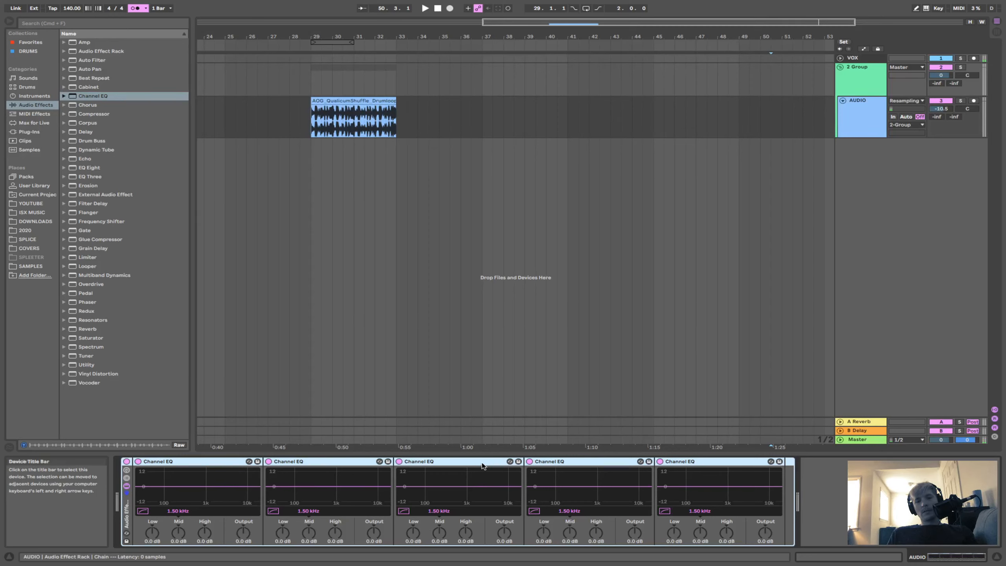
pyautogui.click(492, 462)
pyautogui.keyDown('shift'); pyautogui.click(685, 462); pyautogui.keyUp('shift')
pyautogui.press('super+g')
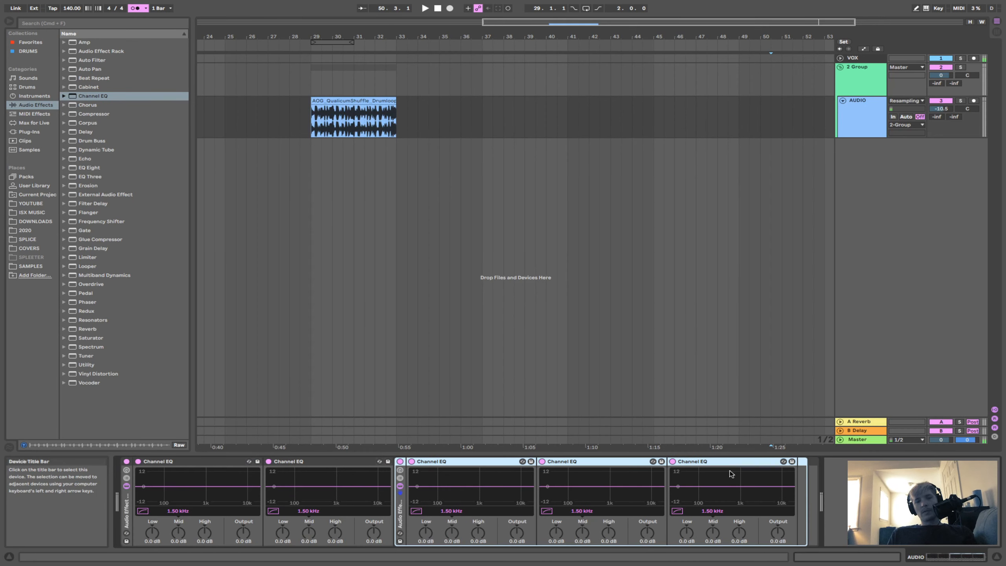
# Select the outer Audio Effect Rack and show its macro controls and chain list.
pyautogui.click(832, 496)
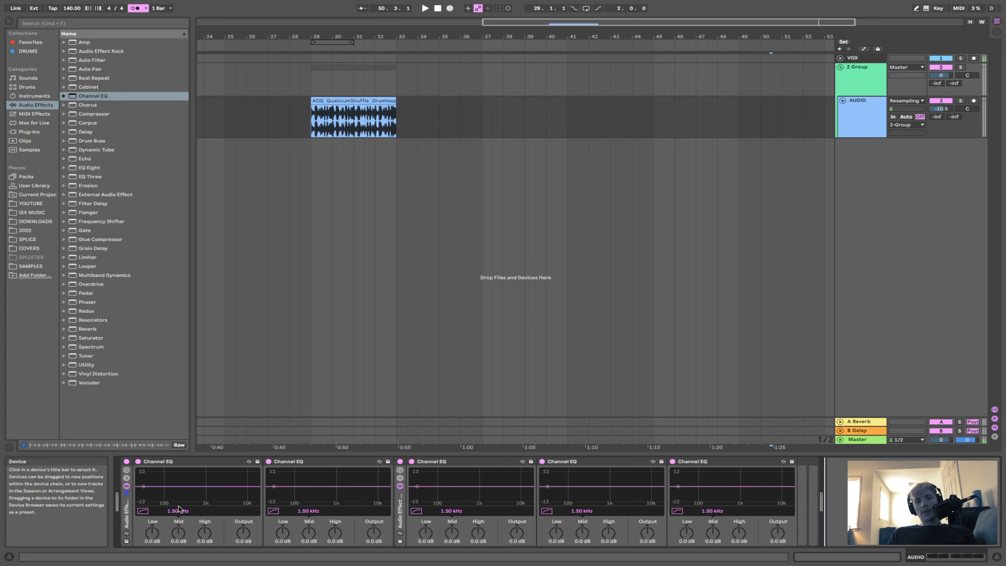
pyautogui.click(127, 493)
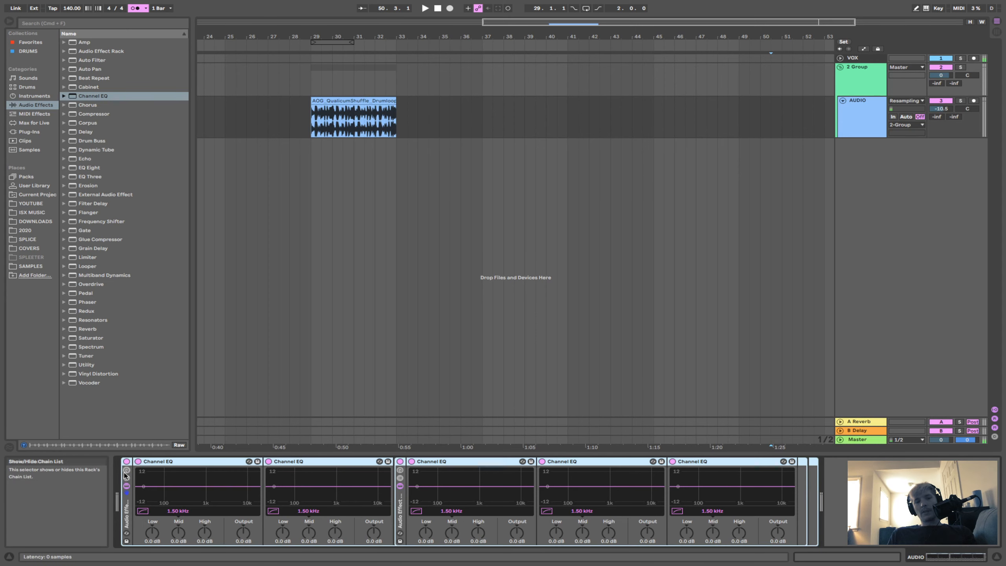
pyautogui.click(126, 470)
pyautogui.click(127, 479)
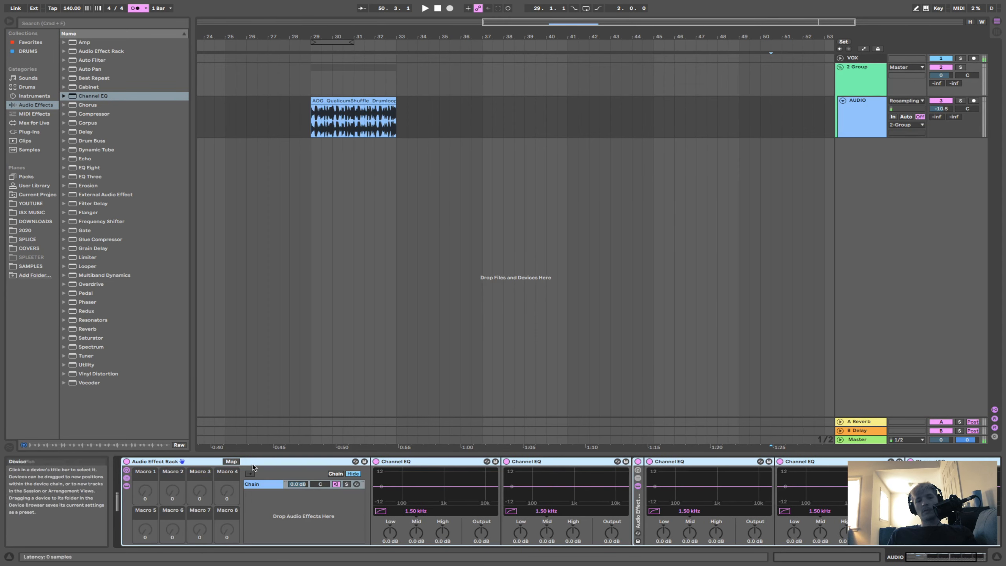
# Try to map the first Channel EQ's Low gain to Macro 1 and set Macro 1 to 77.
pyautogui.click(232, 462)
pyautogui.click(390, 534)
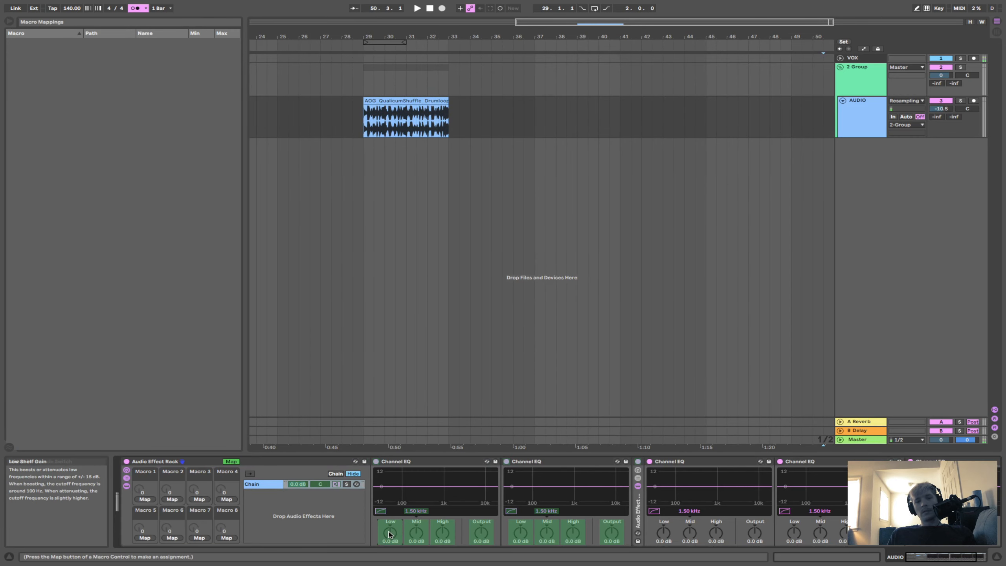
pyautogui.click(144, 499)
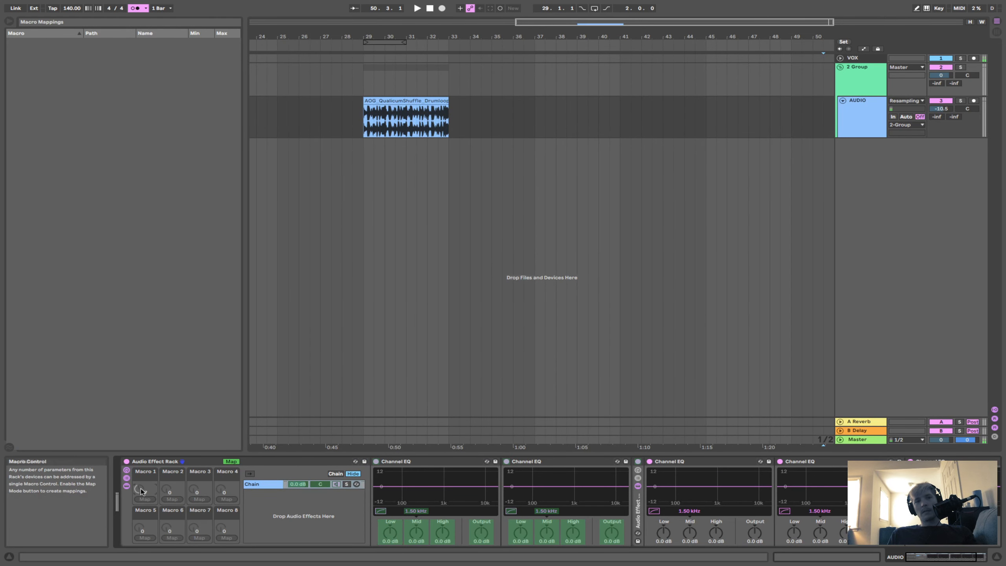
pyautogui.moveTo(142, 491); pyautogui.dragTo(138, 162)
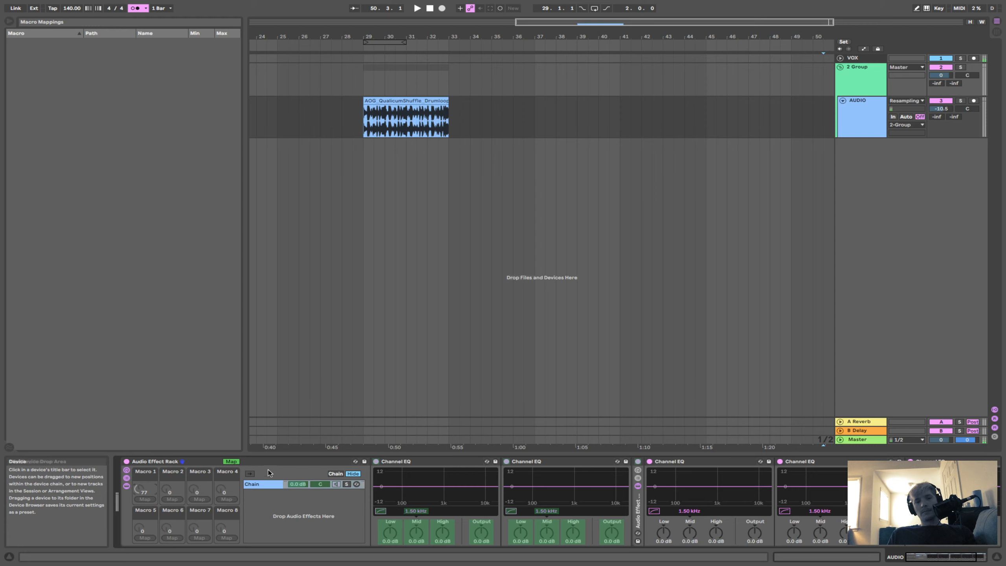
# Try to map the first Channel EQ's Mid gain to Macro 2, set Macro 2 to 83 and exit macro mapping.
pyautogui.click(416, 533)
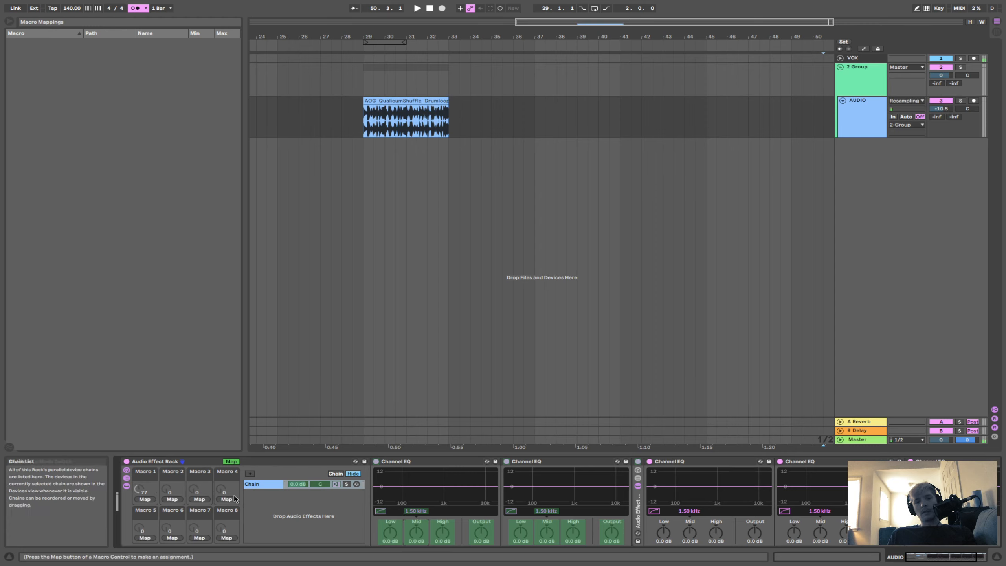
pyautogui.click(172, 500)
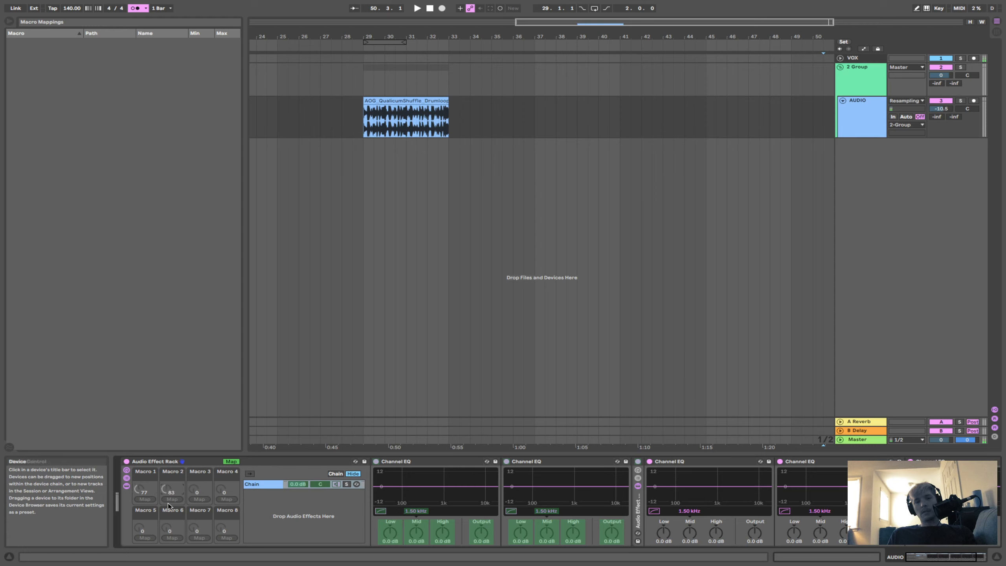
pyautogui.moveTo(171, 491); pyautogui.dragTo(171, 488)
pyautogui.click(232, 462)
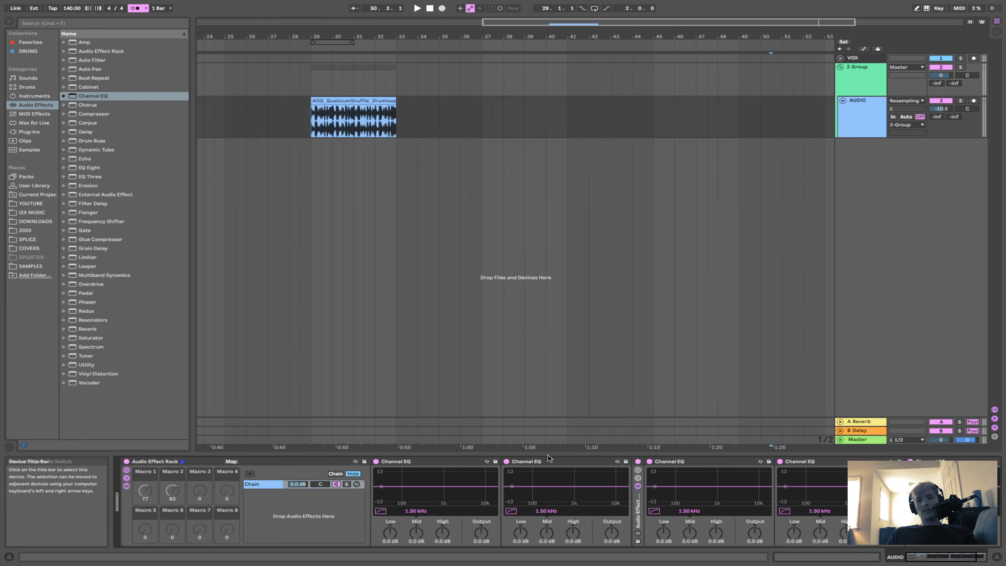
# Delete the outer Audio Effect Rack with all its Channel EQs from the AUDIO track and select the 2 Group track.
pyautogui.click(257, 462)
pyautogui.press('BackSpace')
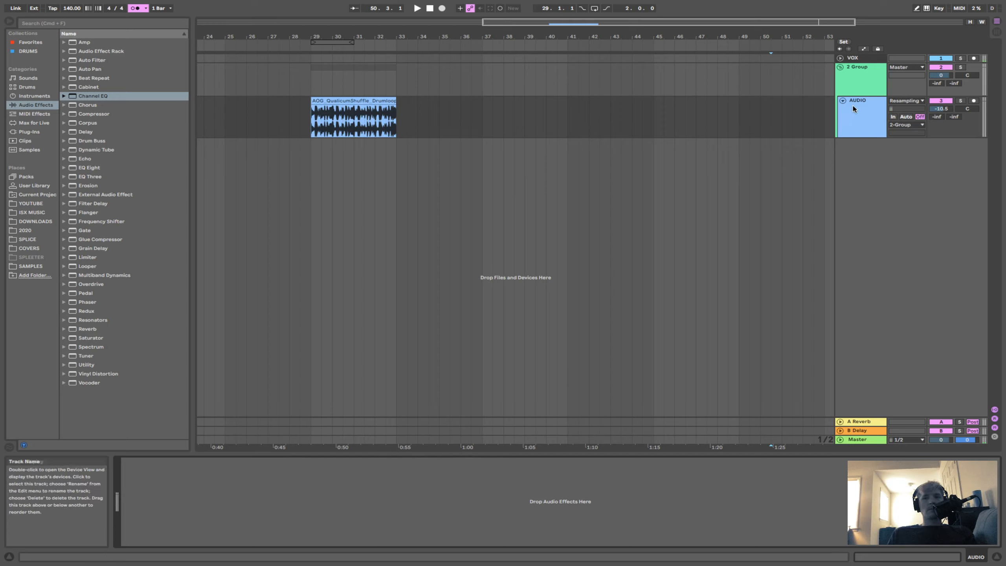
pyautogui.click(863, 68)
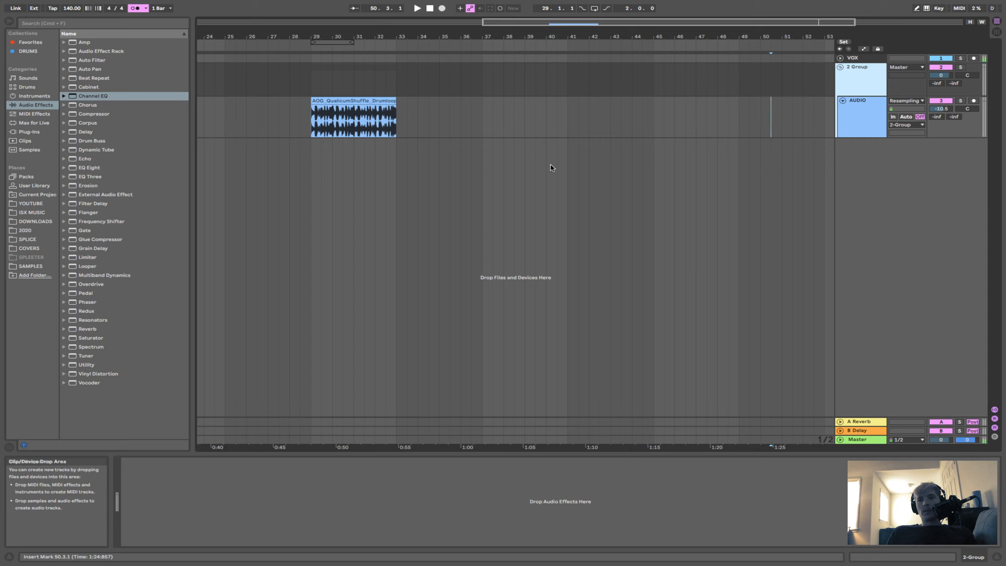
# Review the key mappings and the MIDI mappings of the set, leaving both mapping modes off.
pyautogui.click(937, 8)
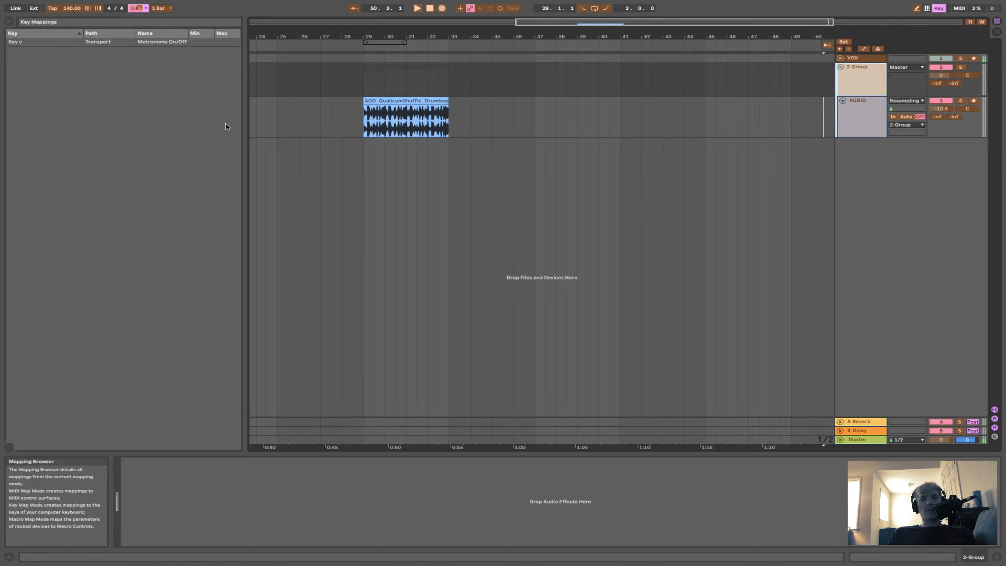
pyautogui.click(942, 8)
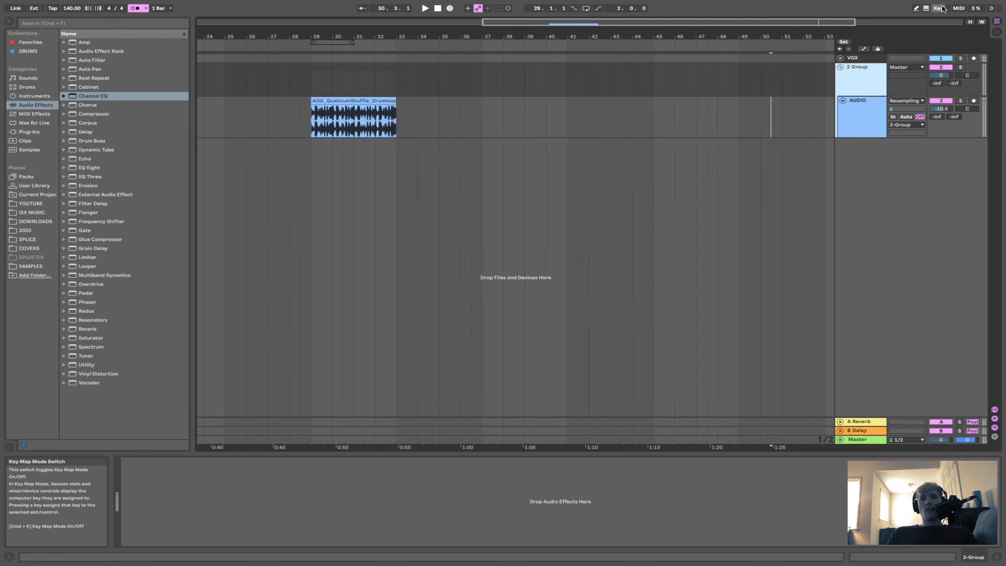
pyautogui.click(958, 8)
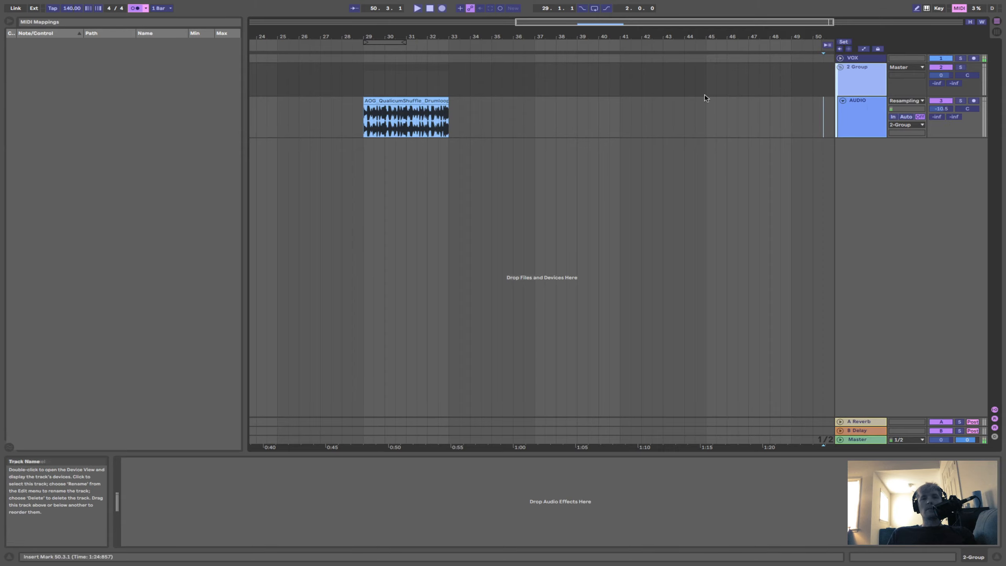
pyautogui.click(958, 9)
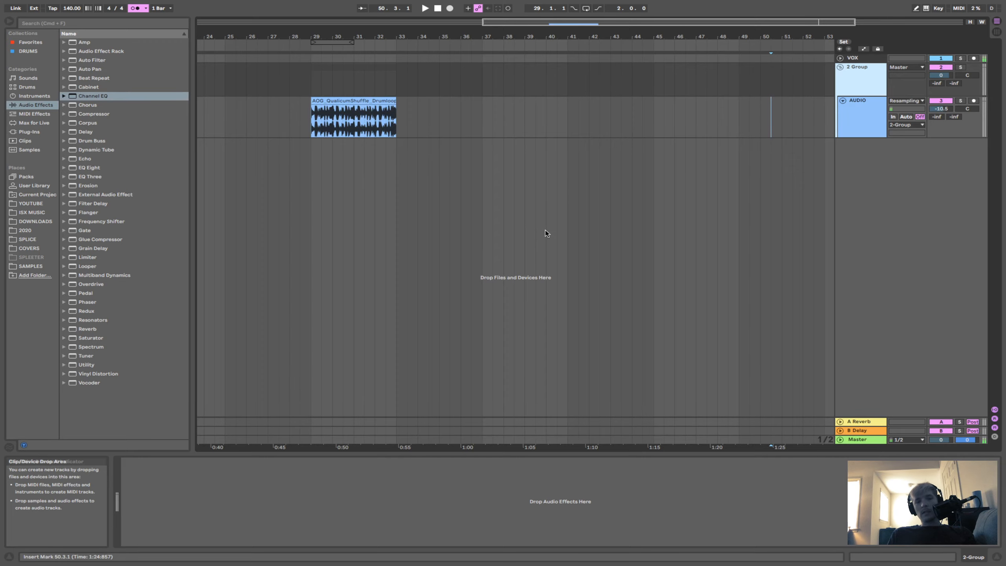
pyautogui.hscroll(-1, 551, 238)
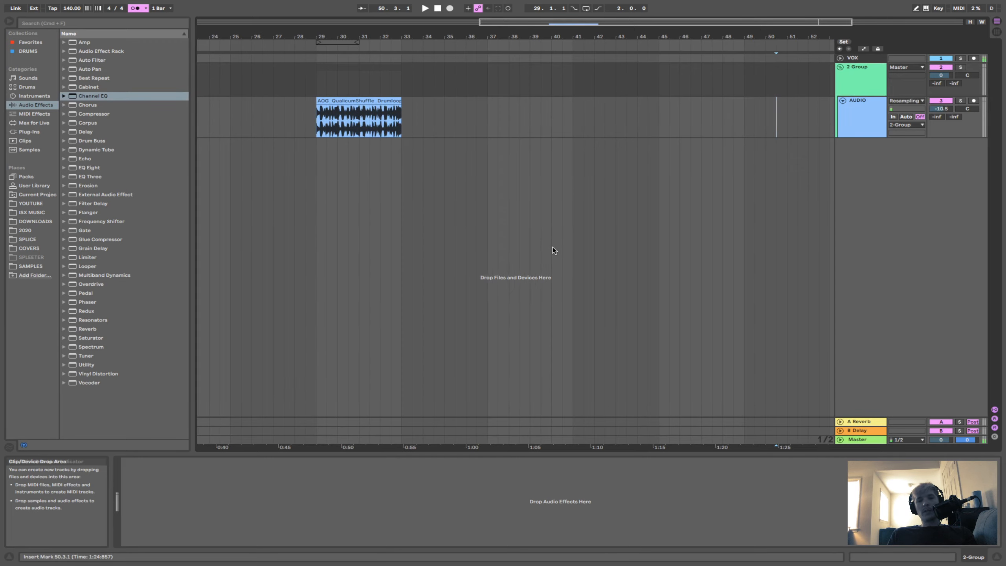
pyautogui.hscroll(-15, 553, 248)
pyautogui.scroll(-5, 552, 247)
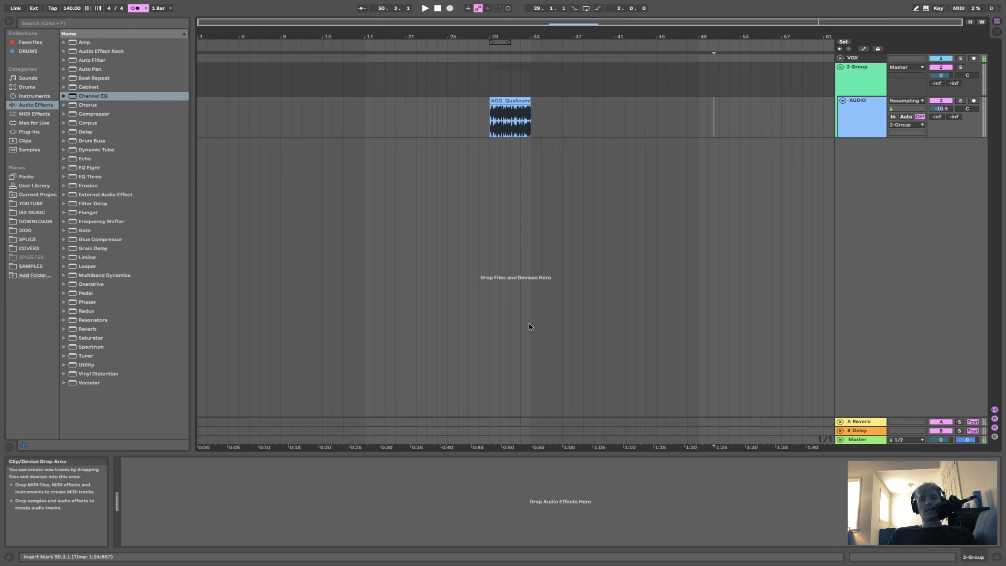
# Open the preferences and review the Audio, Link MIDI, File Folder and Library settings.
pyautogui.press('super+comma')
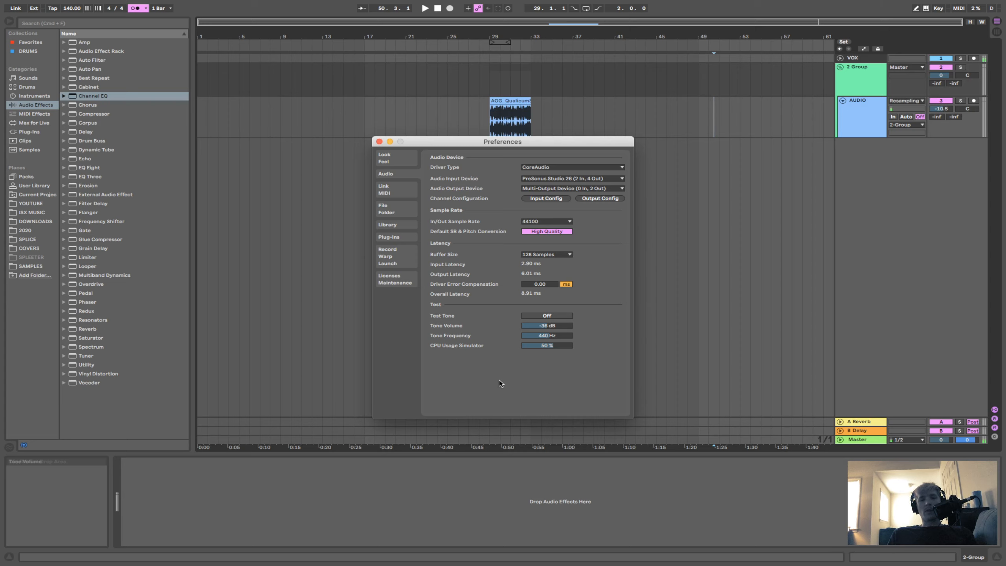
pyautogui.moveTo(501, 144); pyautogui.dragTo(339, 117)
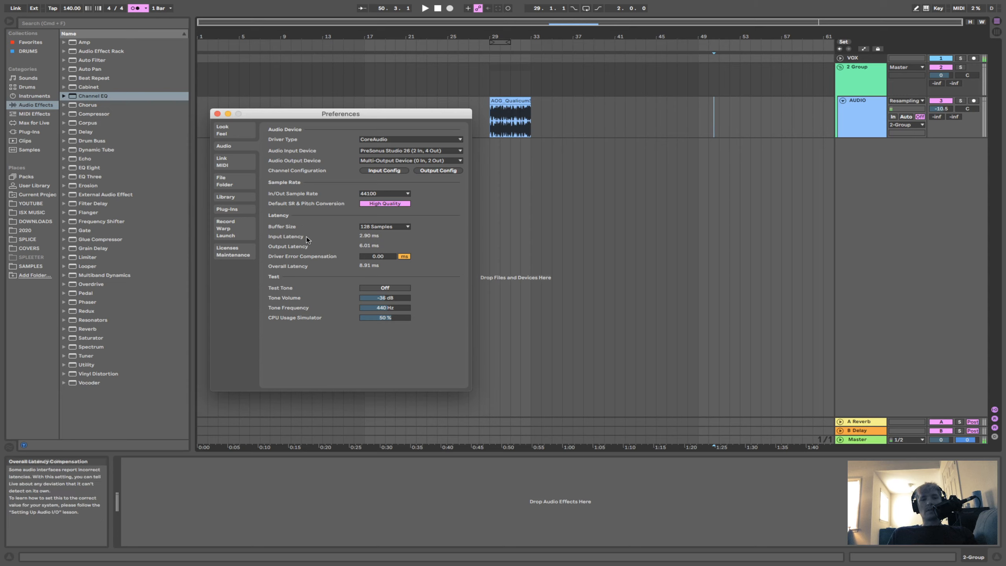
pyautogui.click(238, 164)
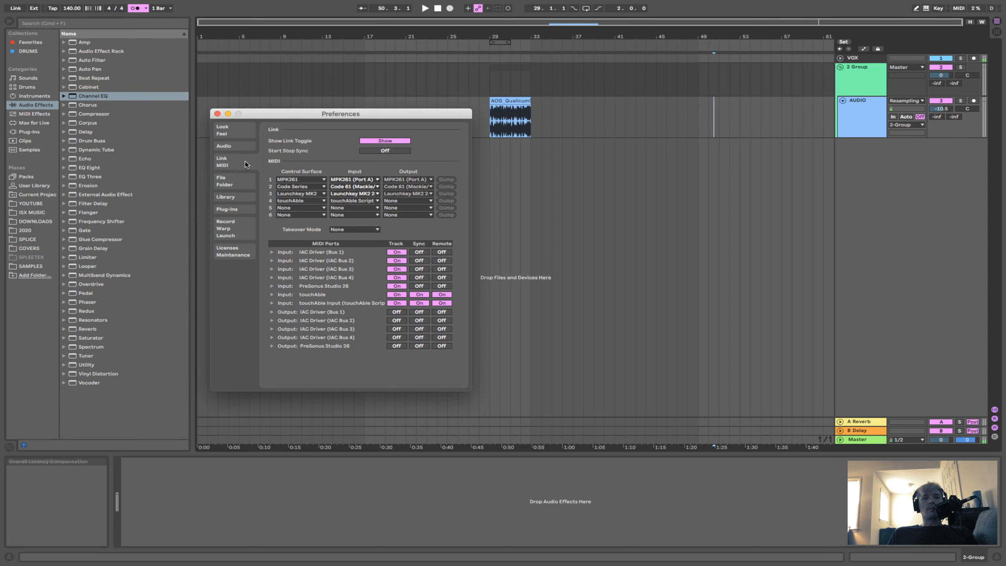
pyautogui.click(230, 183)
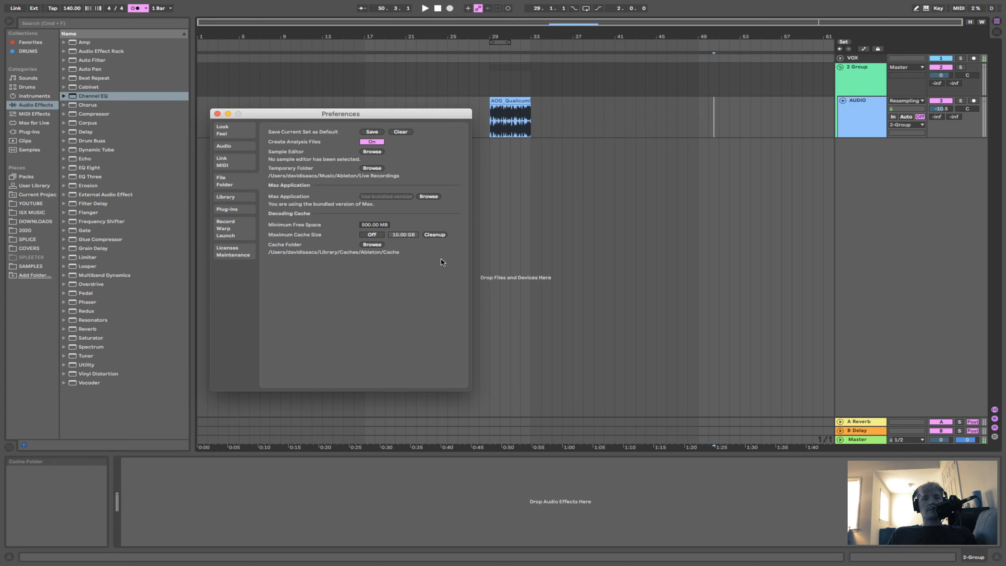
pyautogui.click(237, 201)
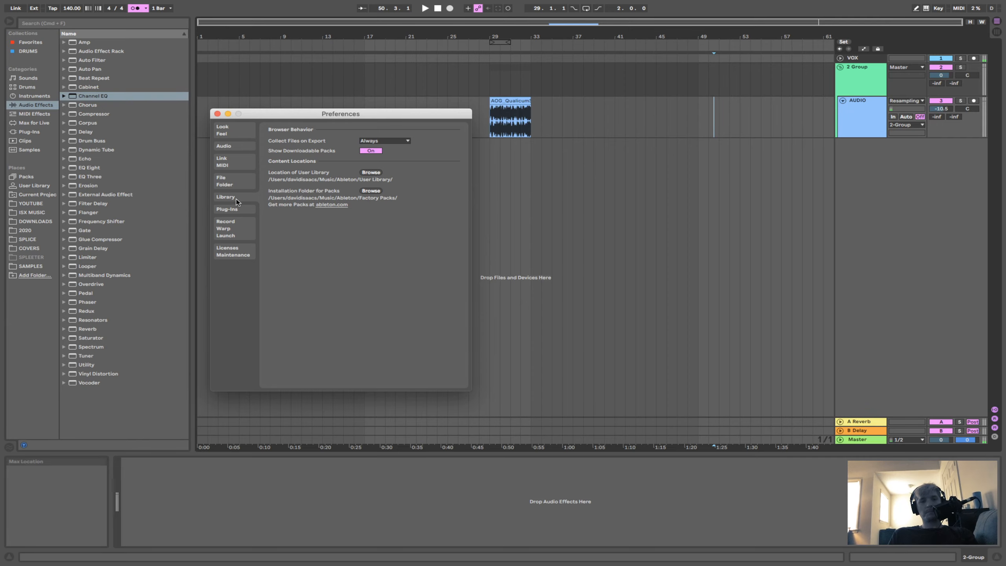
# Review the Plug-Ins, Record Warp Launch, Licenses Maintenance and Look Feel preferences, and close the preferences.
pyautogui.click(238, 218)
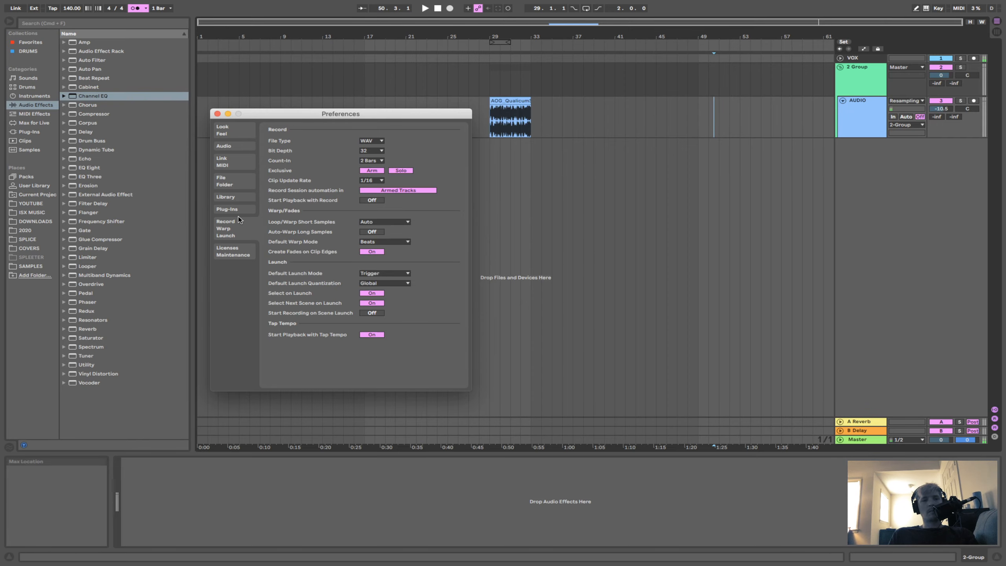
pyautogui.click(238, 209)
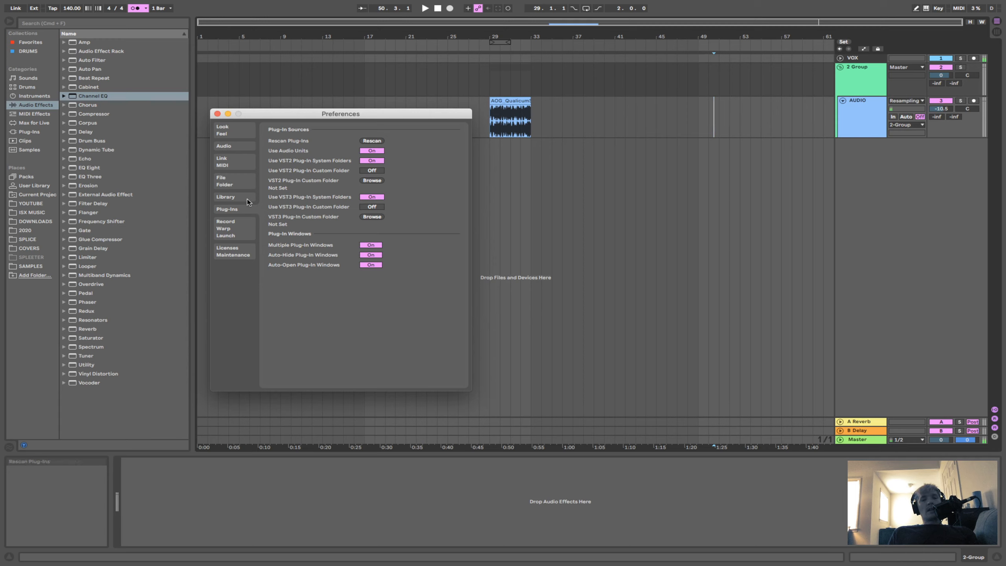
pyautogui.click(234, 229)
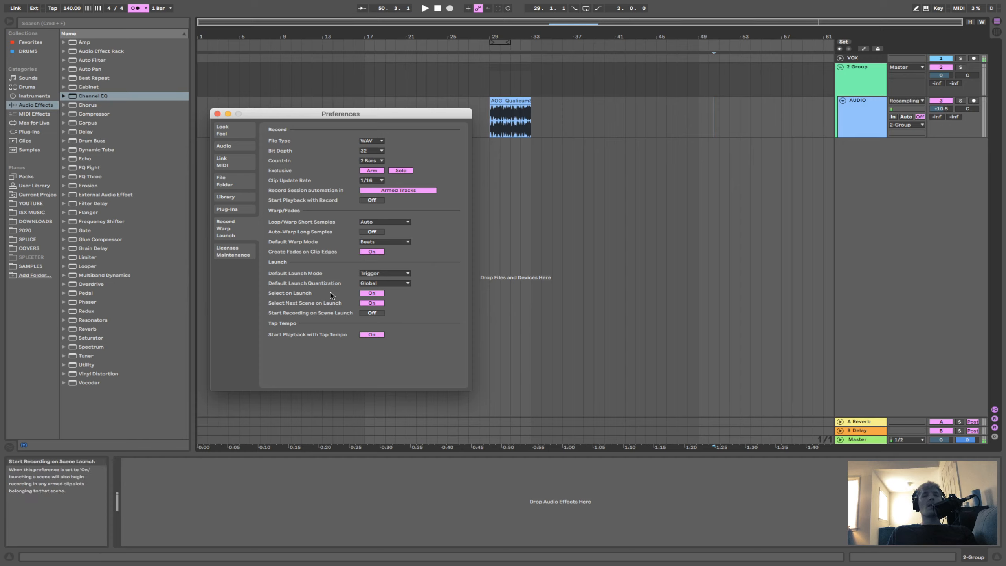
pyautogui.moveTo(346, 115); pyautogui.dragTo(567, 115)
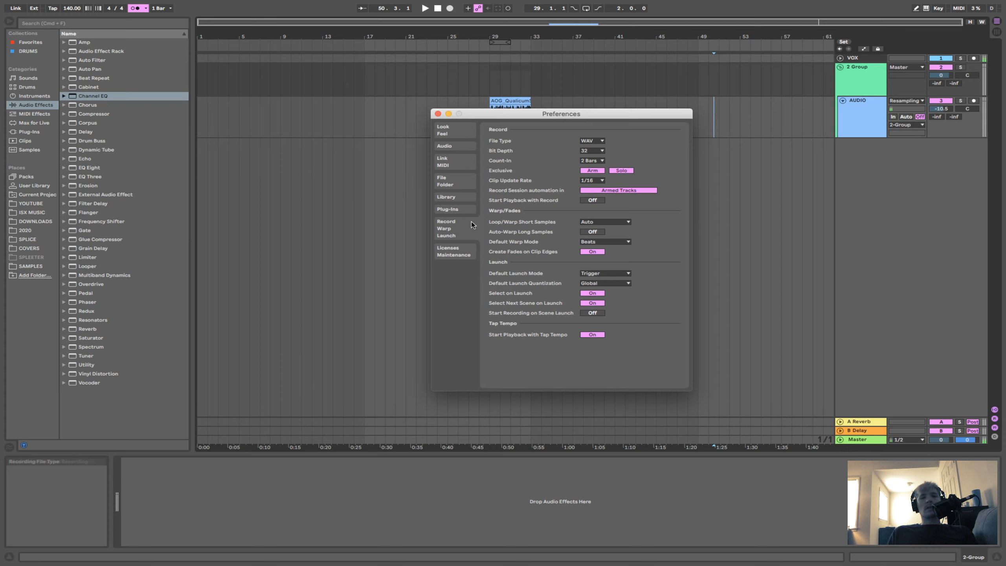
pyautogui.click(461, 248)
pyautogui.click(460, 137)
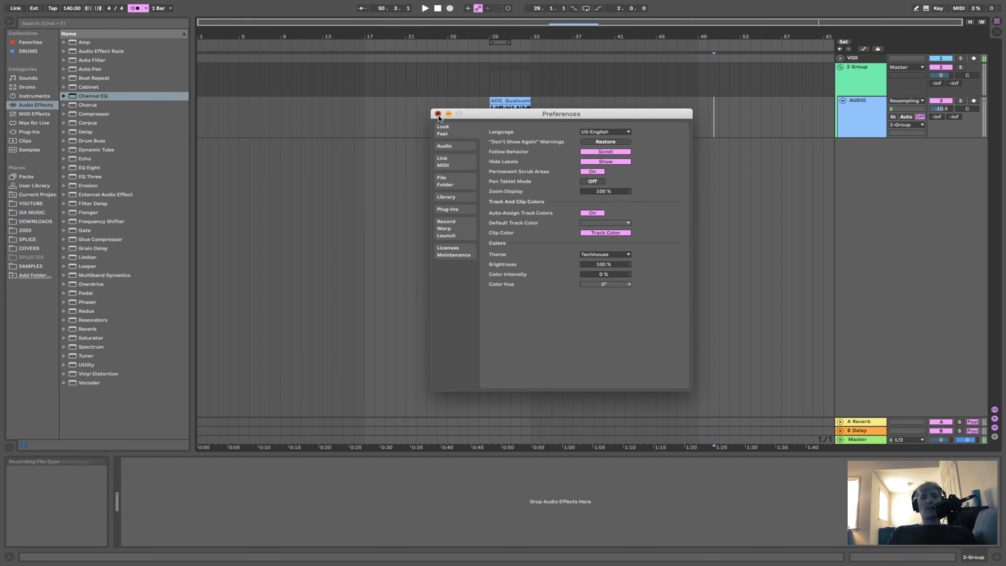
pyautogui.click(439, 114)
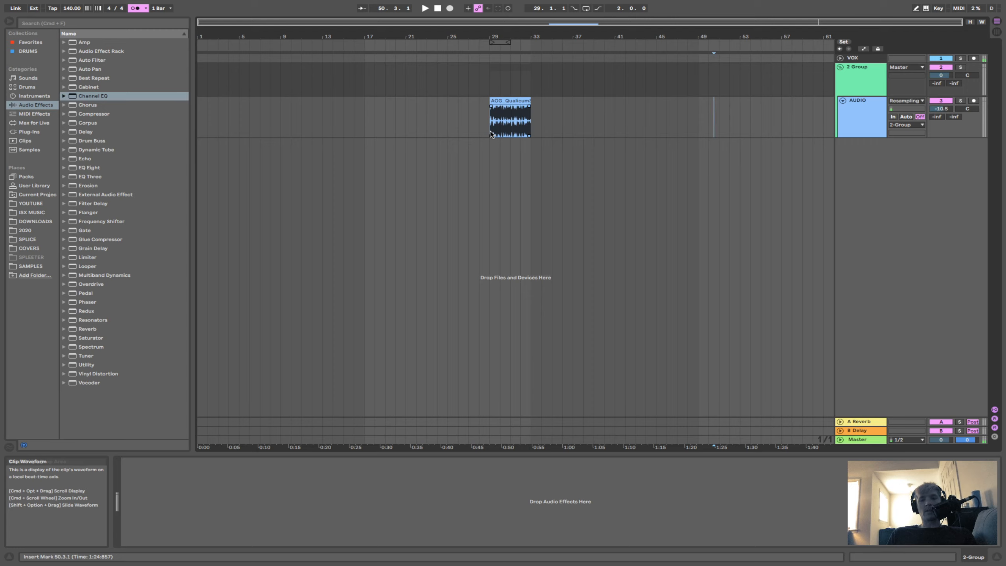
pyautogui.moveTo(574, 3)
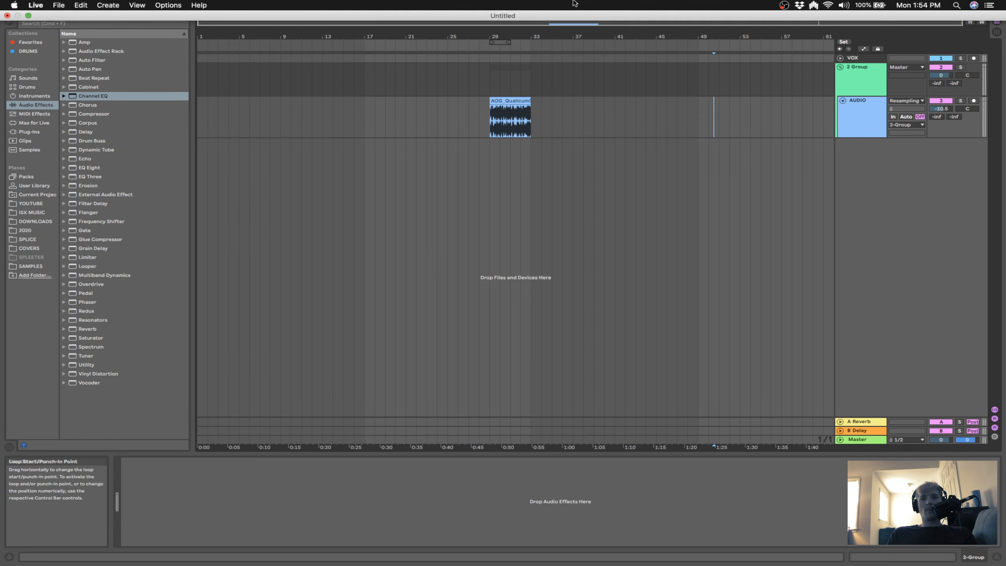
pyautogui.click(785, 4)
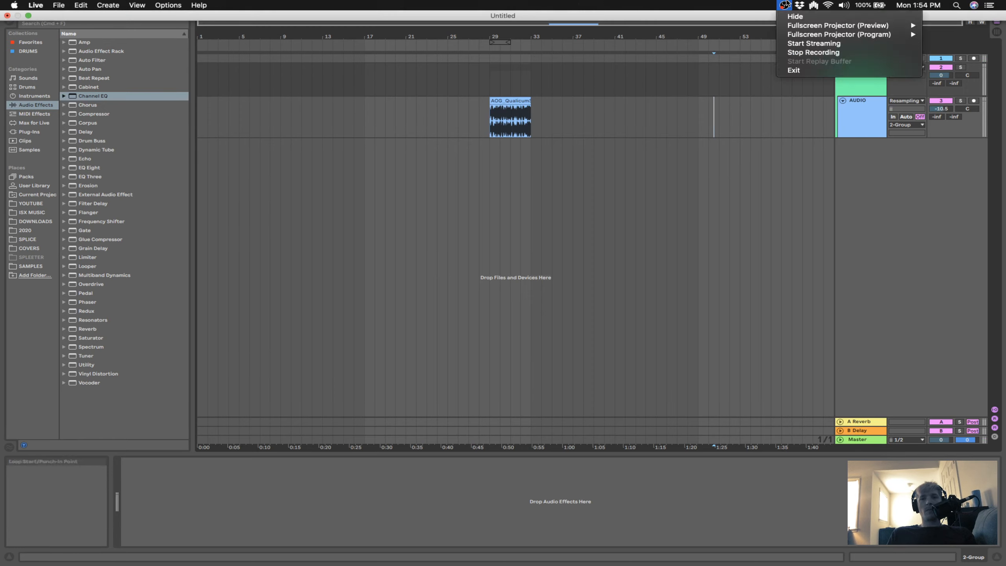